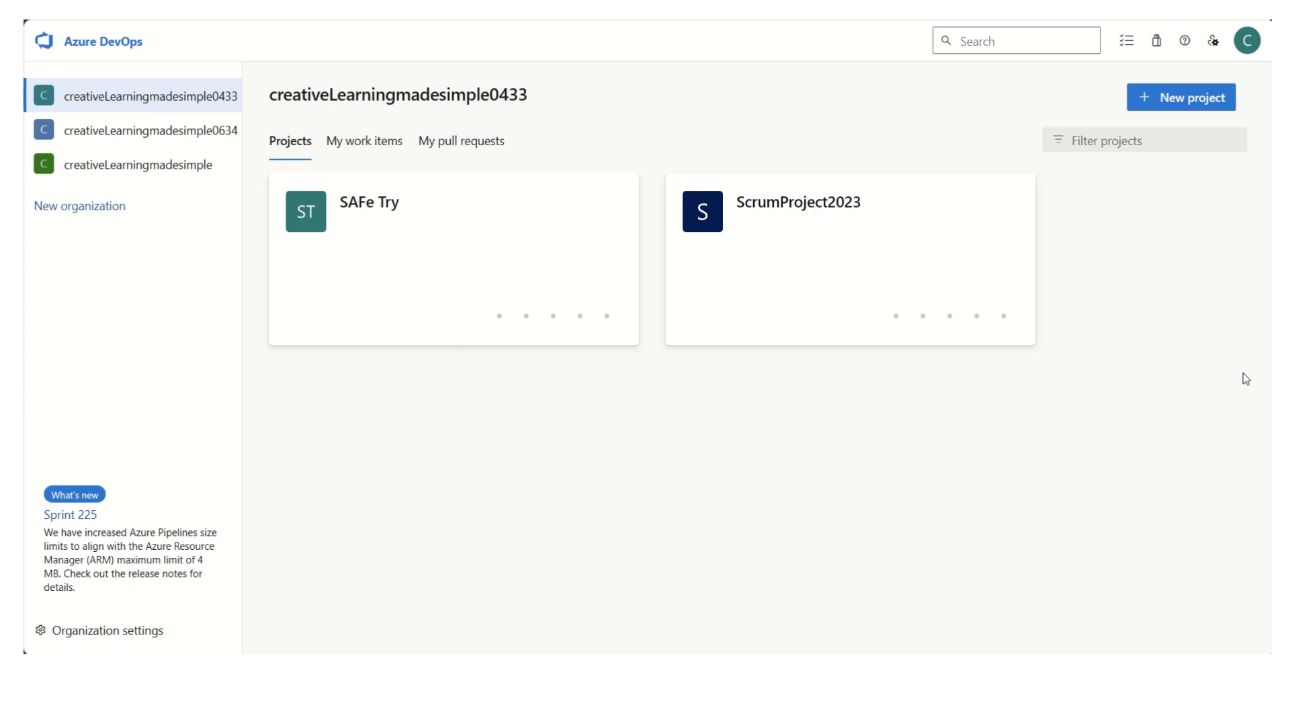
# - Start a new project in the creativeLearningmadesimple0433 organization and name it ScaledTeams, copying the name from the Excel planning sheet
pyautogui.hotkey('alt', 'Tab')
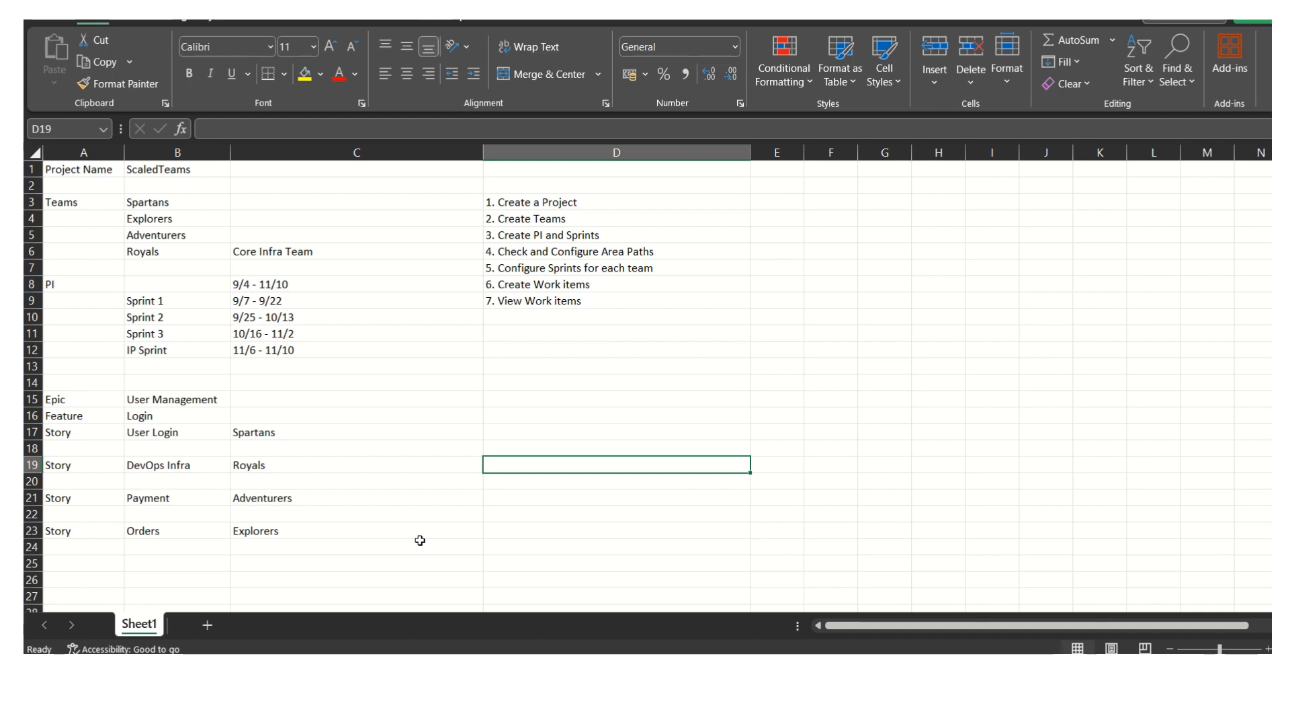
pyautogui.click(870, 674)
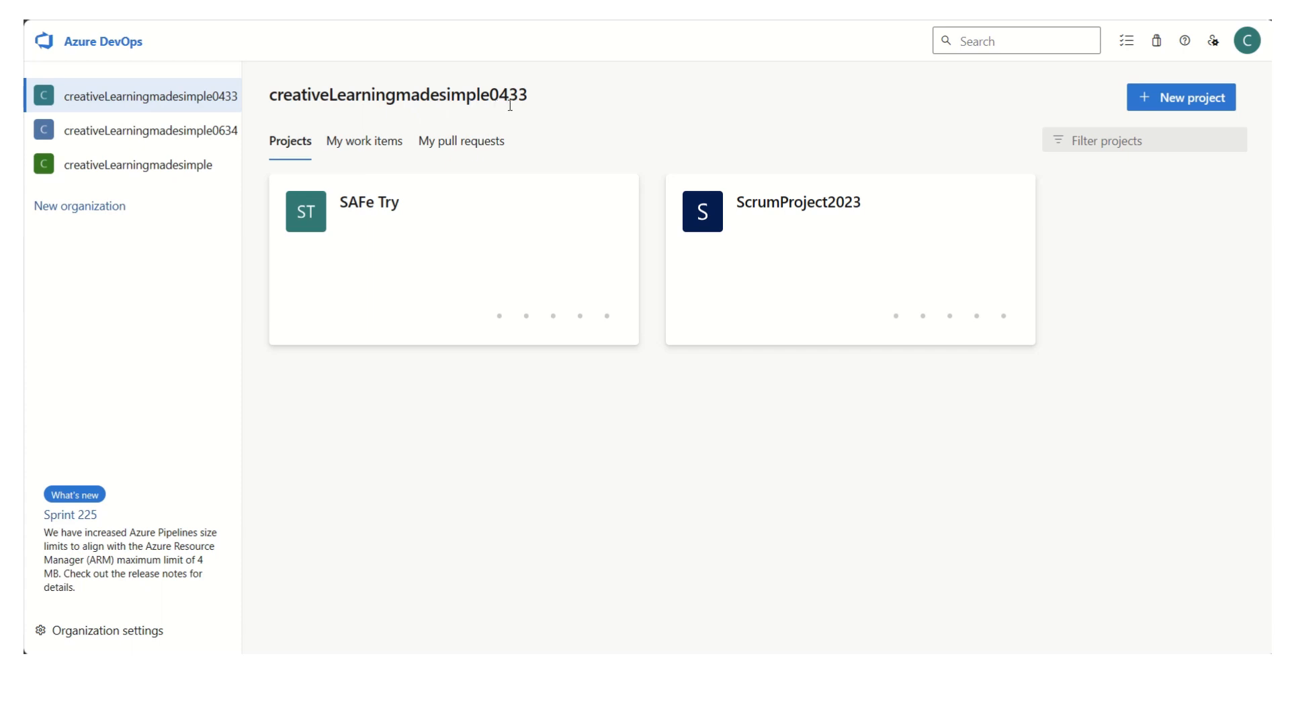
pyautogui.click(1187, 101)
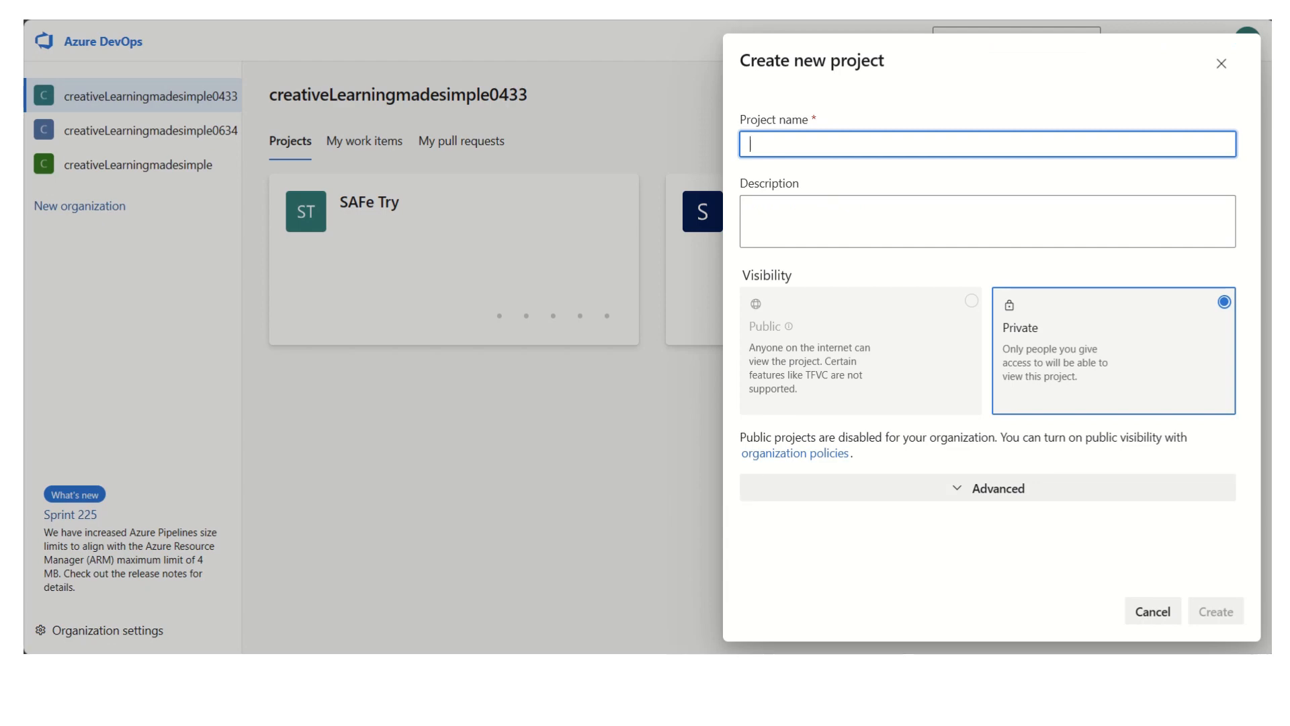
pyautogui.moveTo(907, 666)
pyautogui.click(907, 667)
pyautogui.click(178, 177)
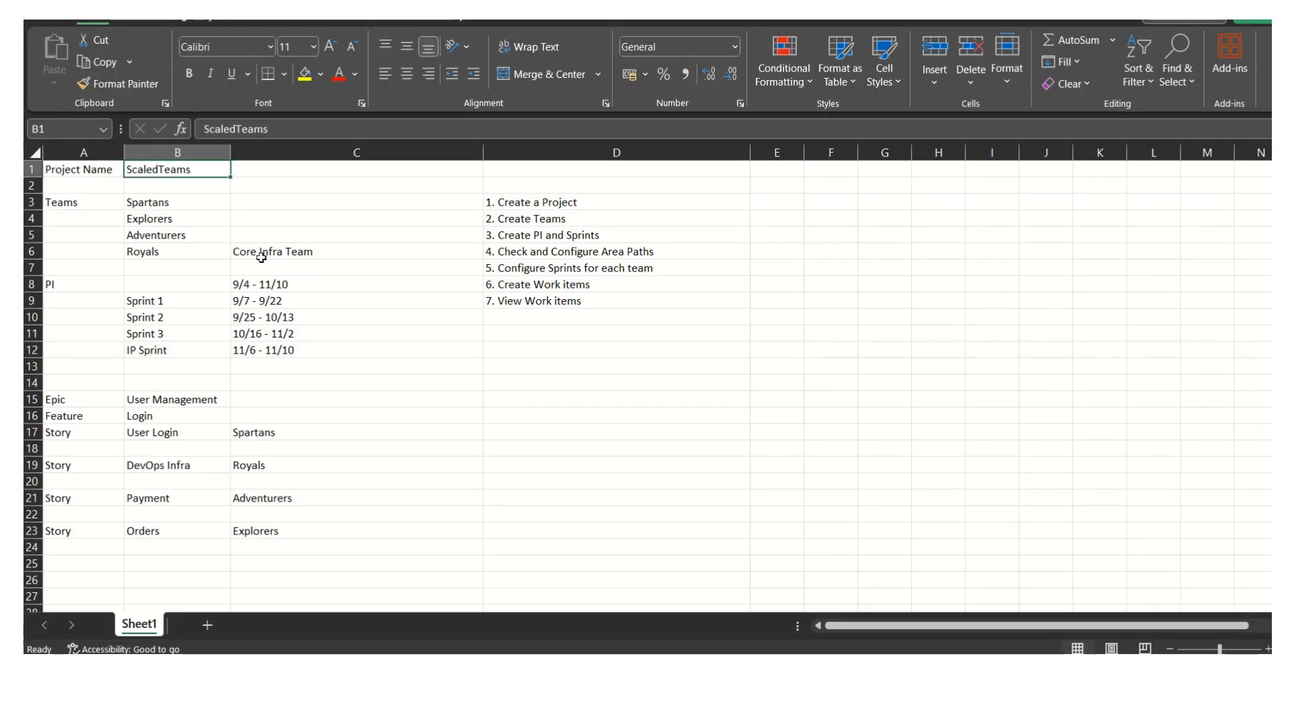
pyautogui.hotkey('ctrl', 'c')
pyautogui.hotkey('alt', 'Tab')
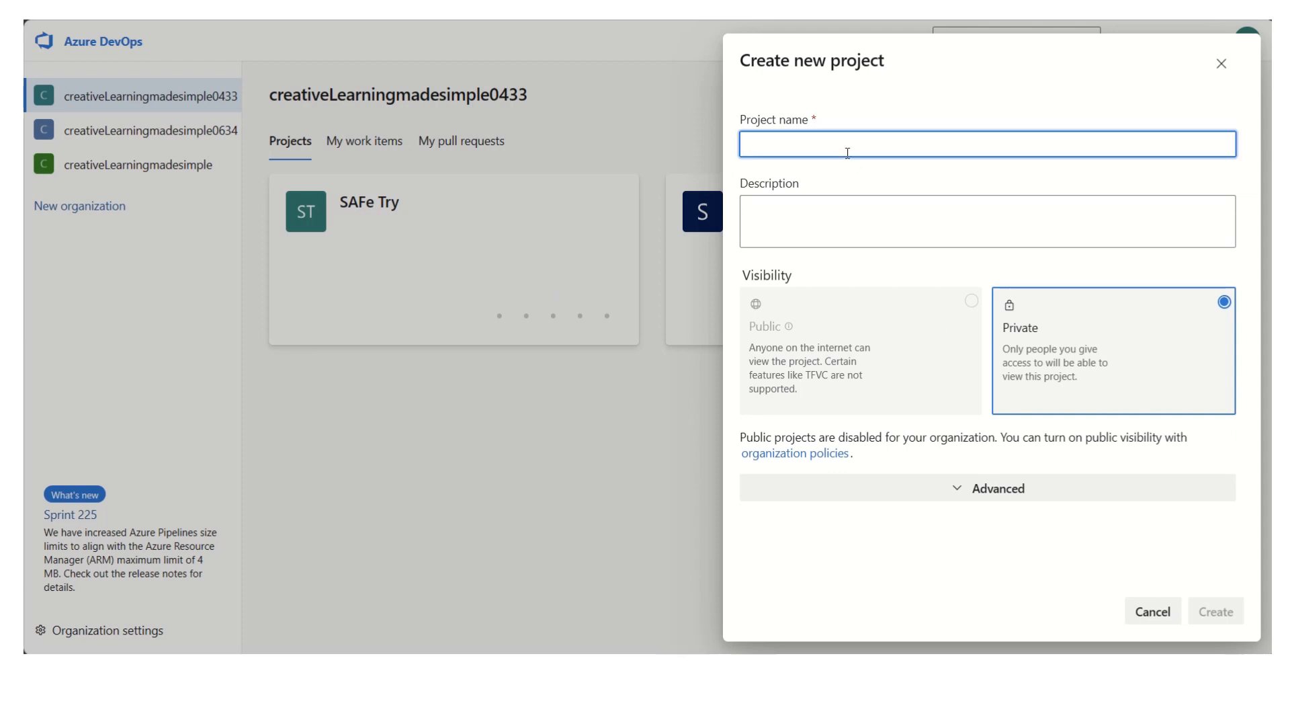
pyautogui.hotkey('ctrl', 'v')
# - Set the new project's work item process to Agile in the advanced options and create the project
pyautogui.click(838, 217)
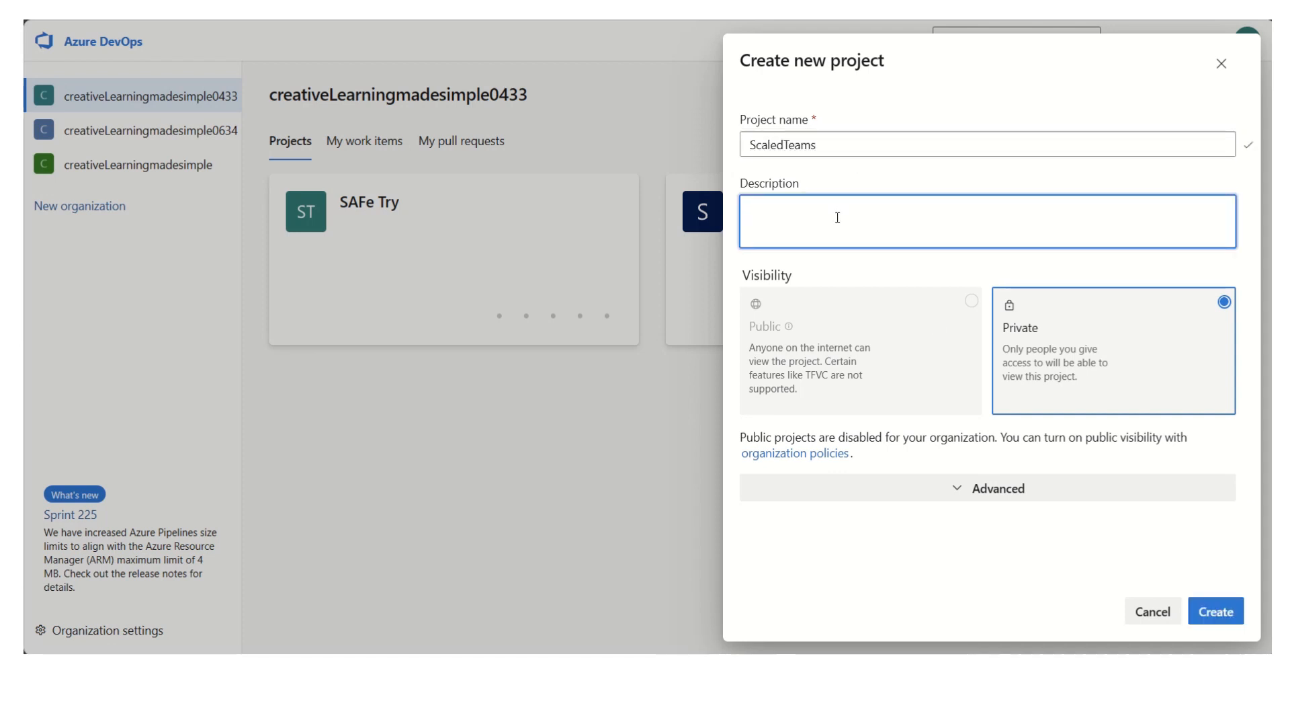
pyautogui.click(997, 497)
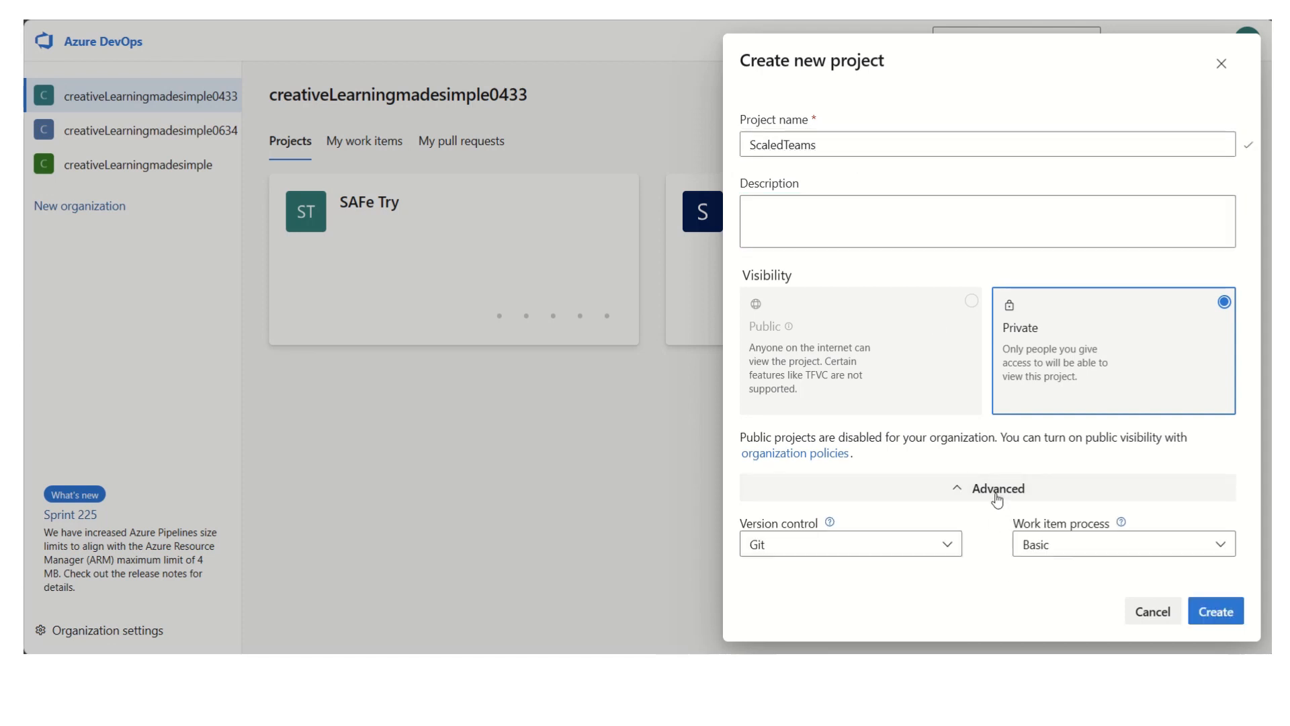
pyautogui.click(1073, 545)
pyautogui.click(1084, 424)
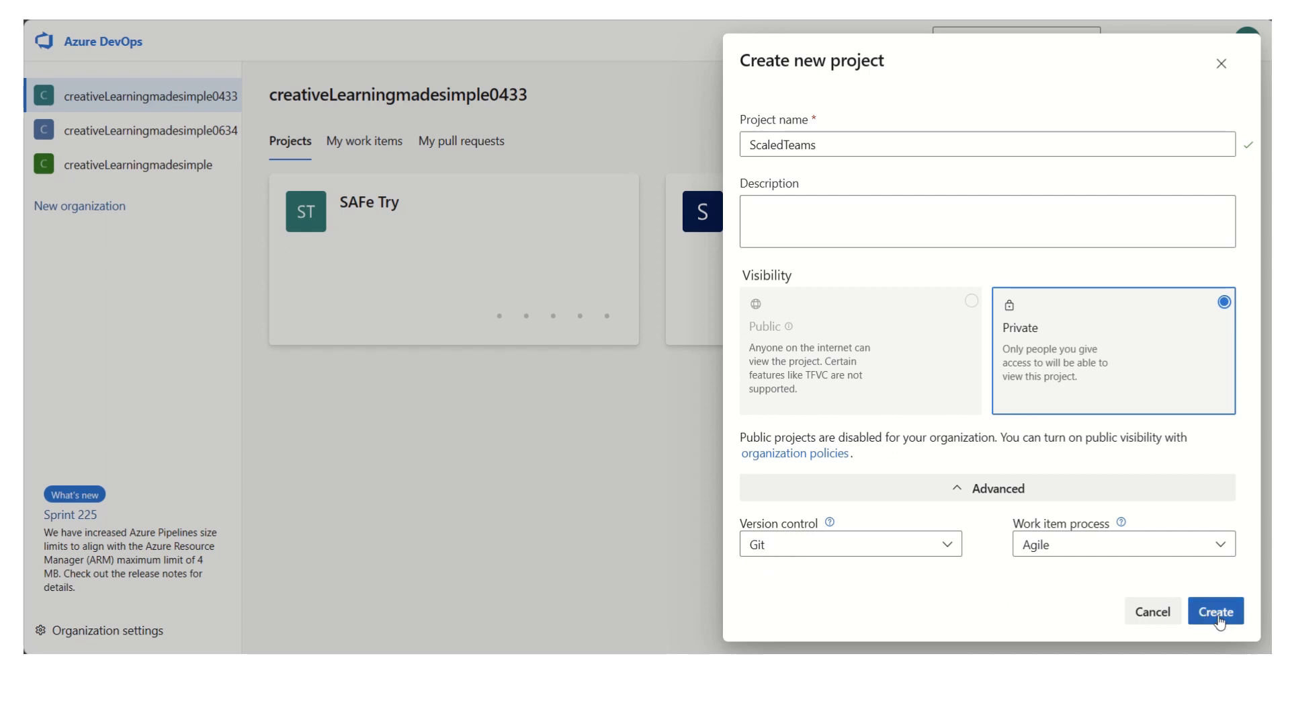
pyautogui.click(1218, 612)
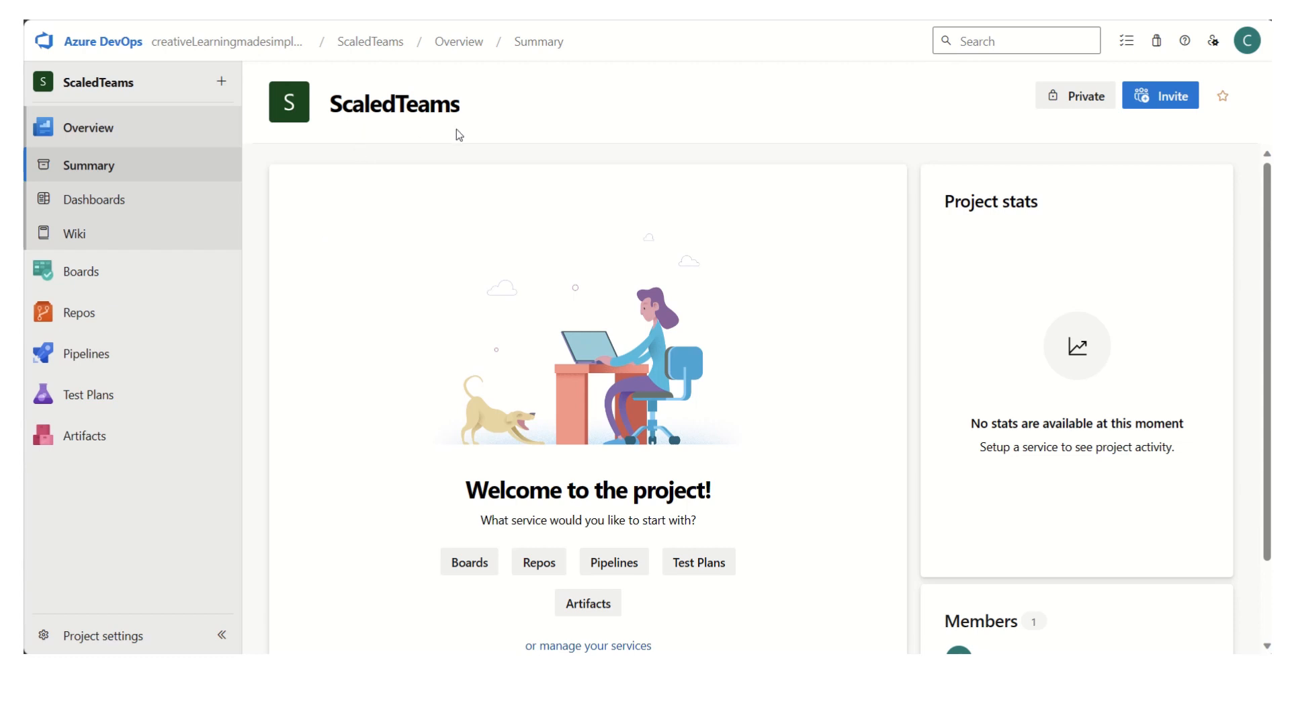
# - In the project's team settings, create a team named Spartans, copying the name from the Excel sheet
pyautogui.click(139, 642)
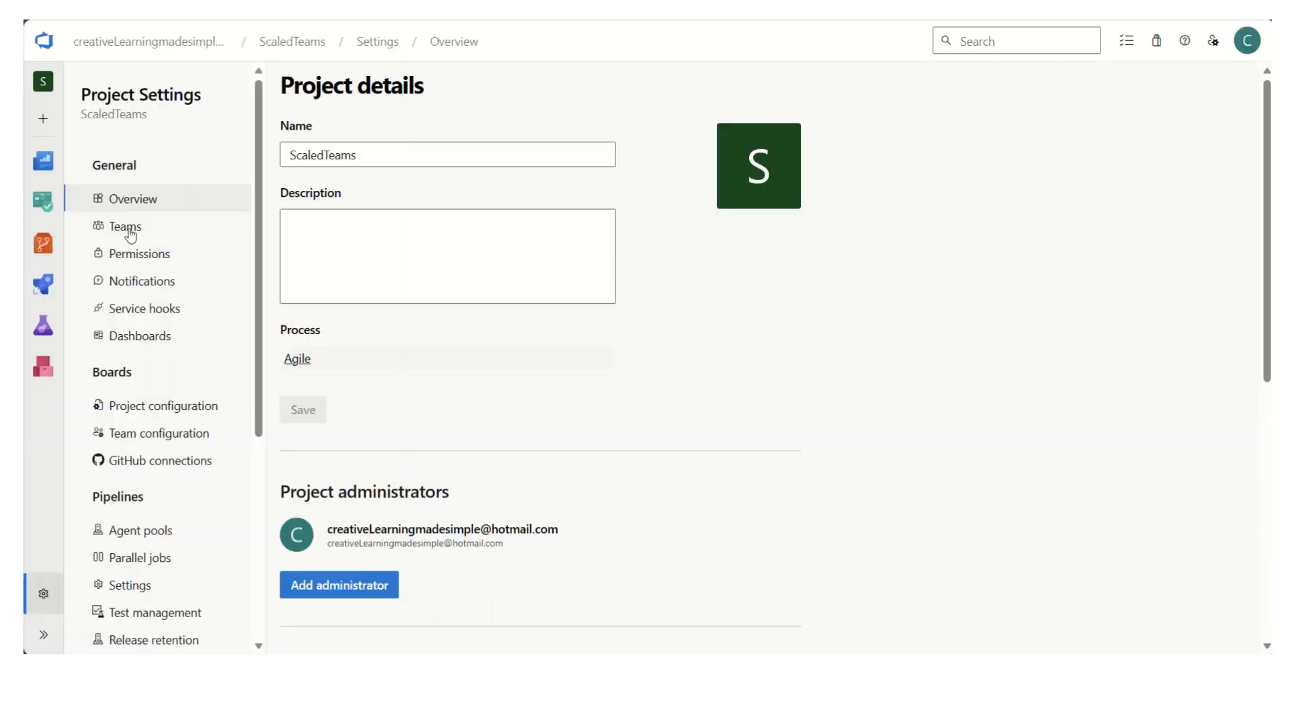
pyautogui.click(129, 232)
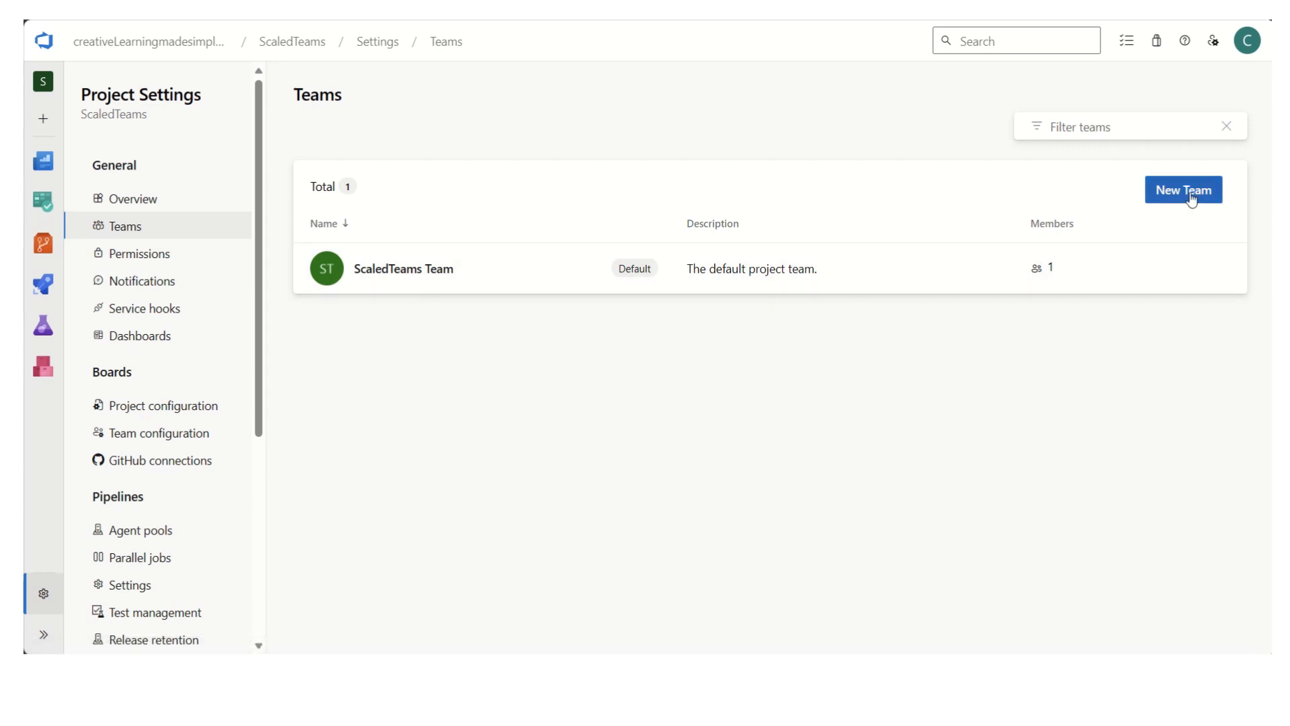
pyautogui.click(1191, 199)
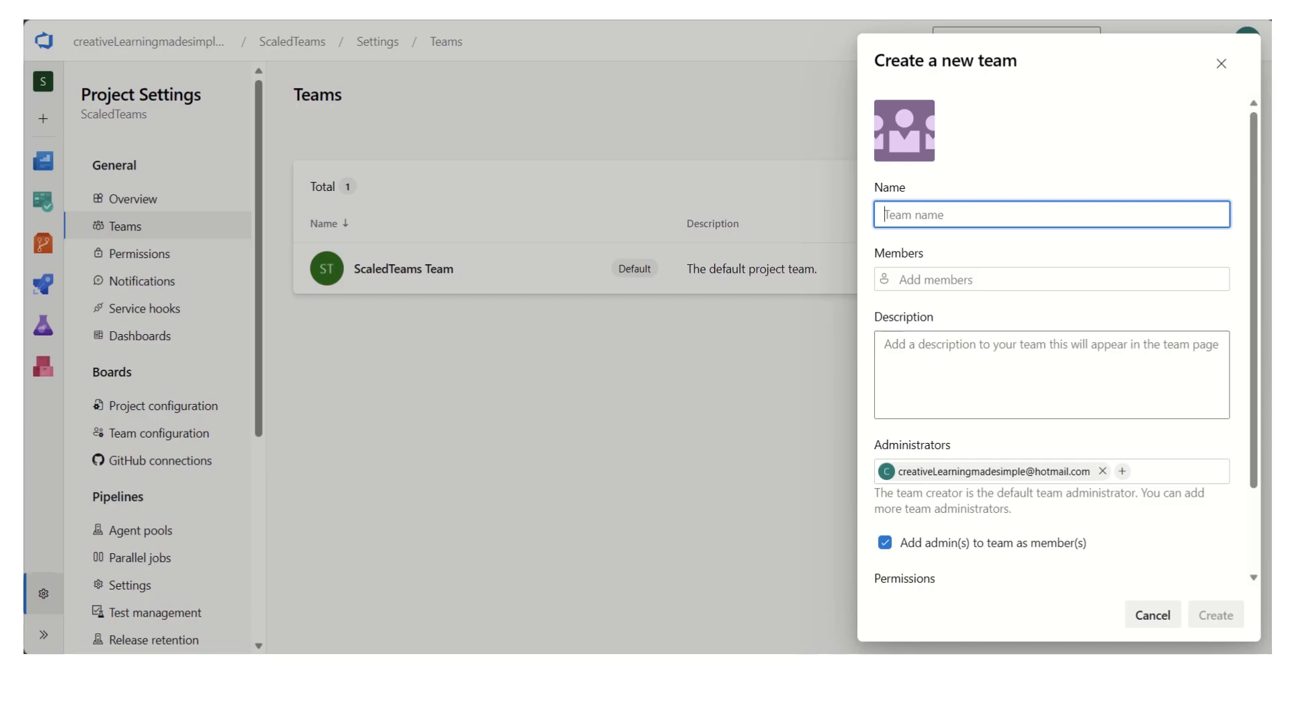
pyautogui.hotkey('alt', 'Tab')
pyautogui.click(165, 204)
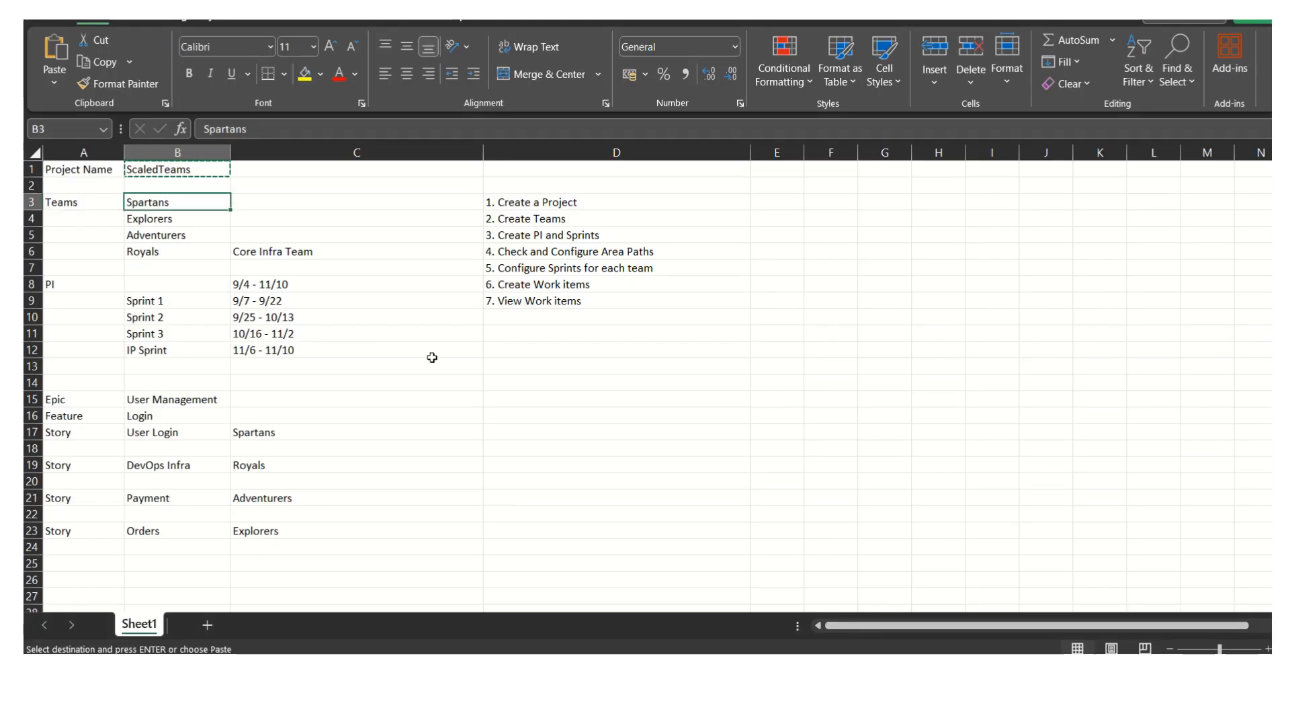
pyautogui.hotkey('ctrl', 'c')
pyautogui.hotkey('alt', 'Tab')
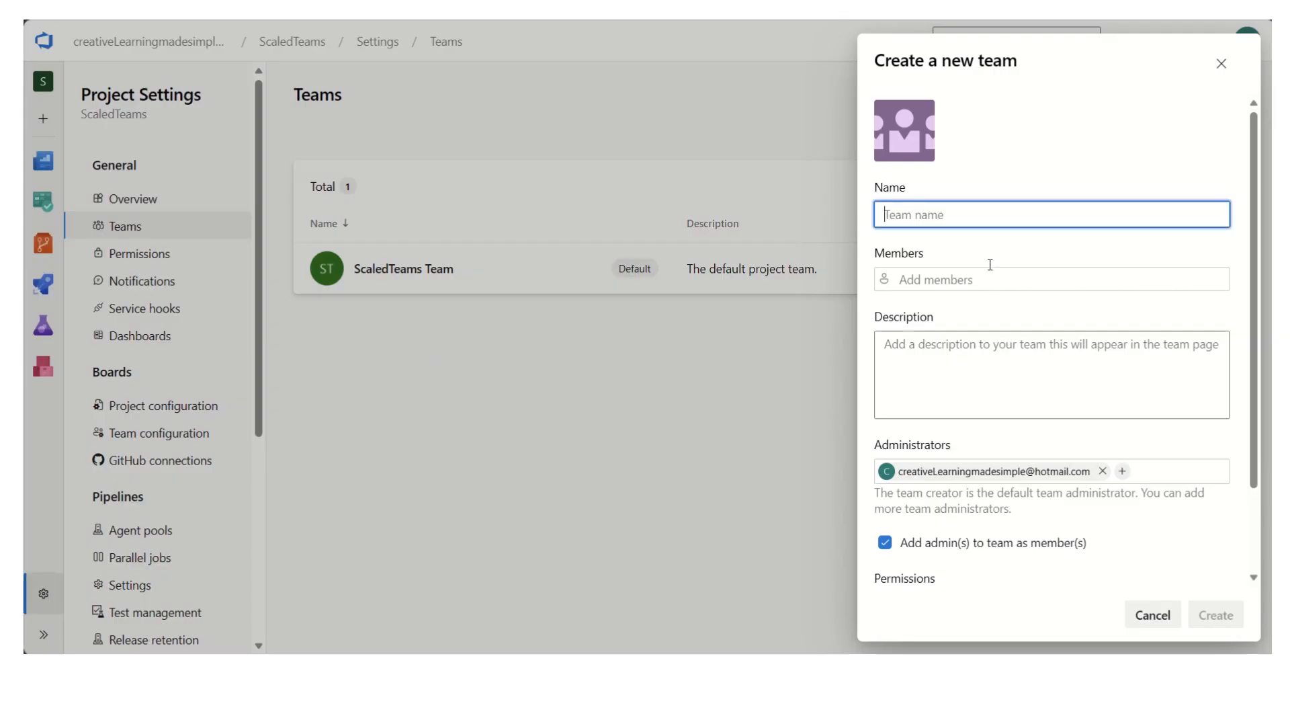
pyautogui.hotkey('ctrl', 'v')
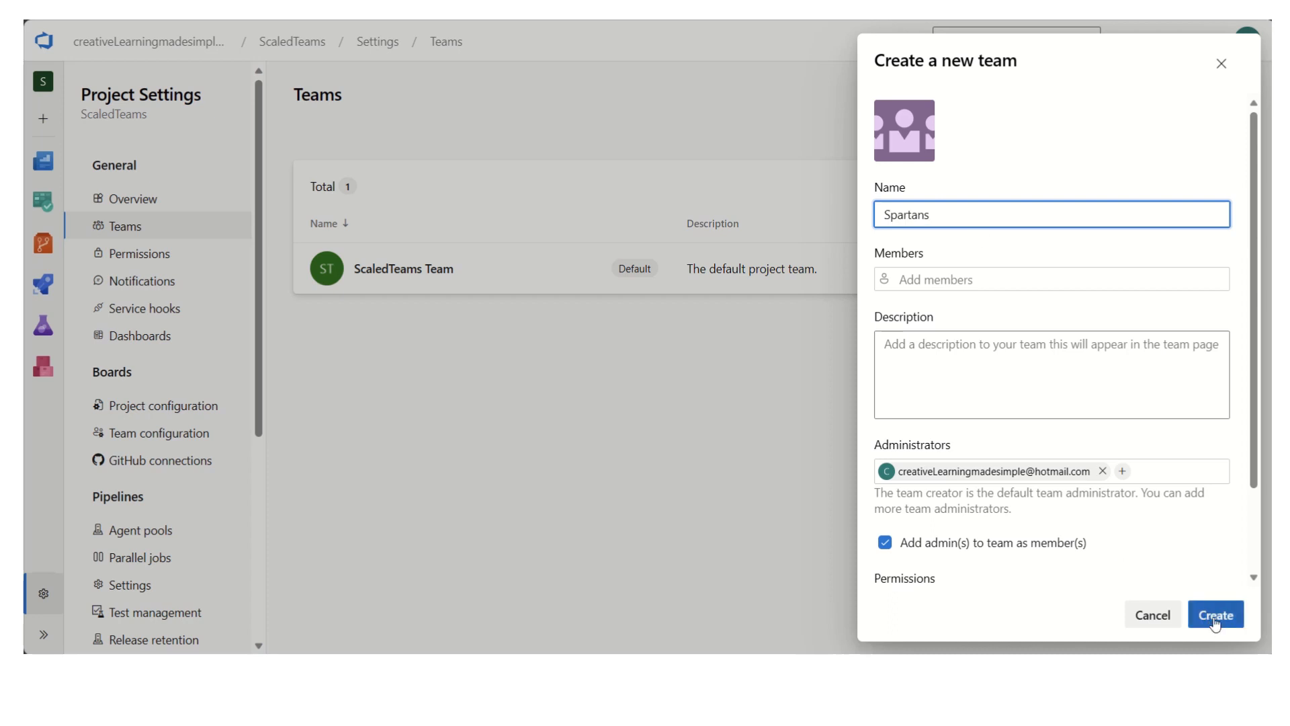
pyautogui.click(1216, 618)
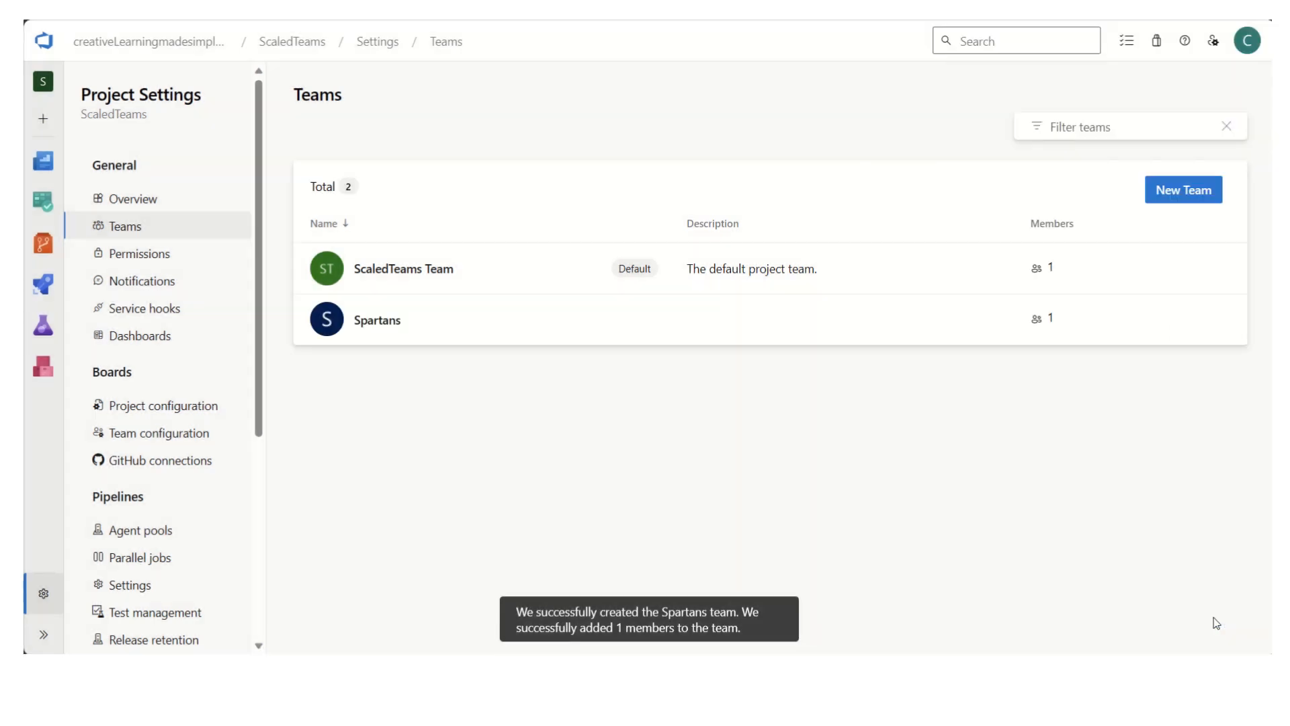
# - Create another project team named Explorers, copying the name from the Excel sheet
pyautogui.click(1183, 190)
pyautogui.hotkey('alt', 'Tab')
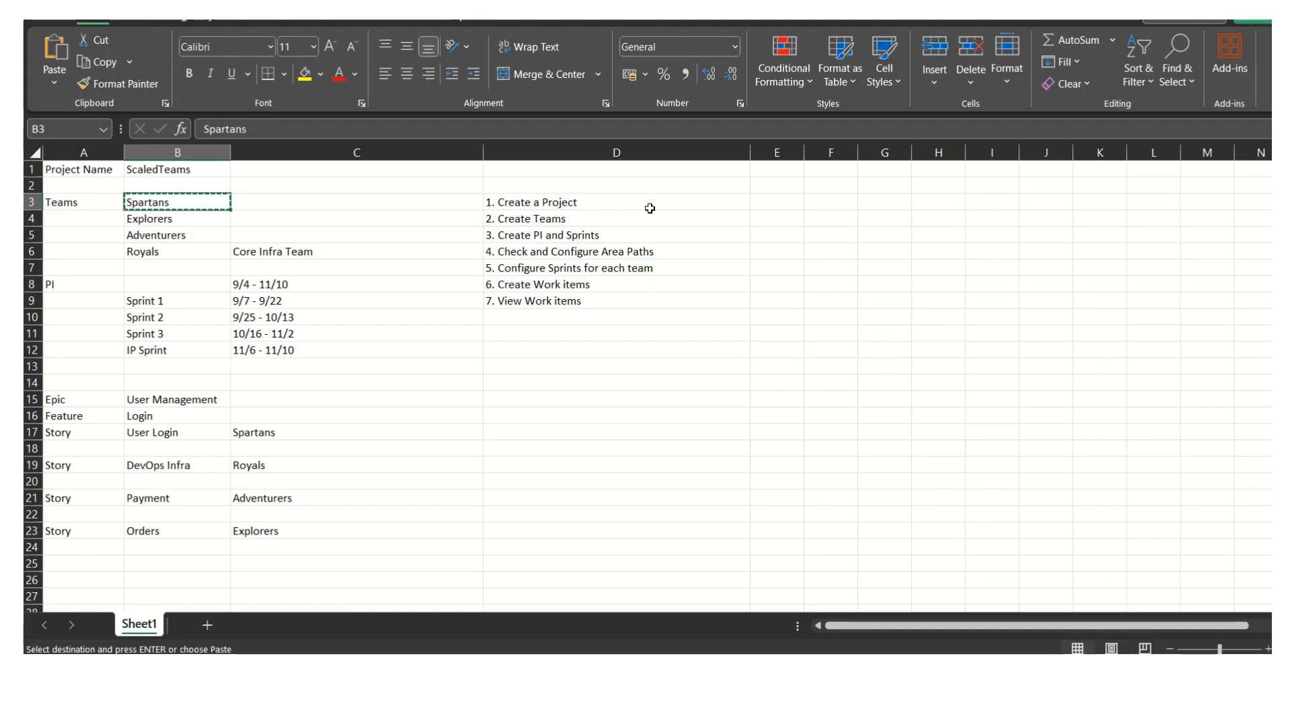
pyautogui.click(158, 219)
pyautogui.hotkey('ctrl', 'c')
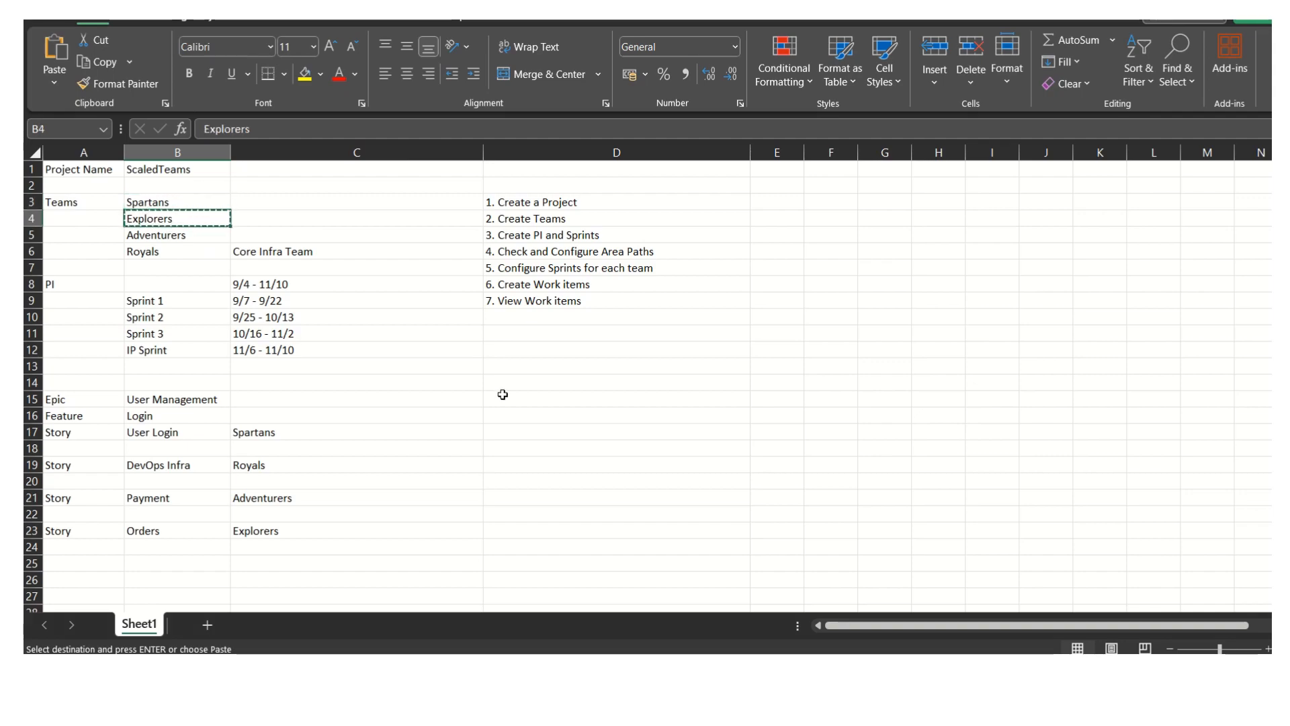
pyautogui.hotkey('alt', 'Tab')
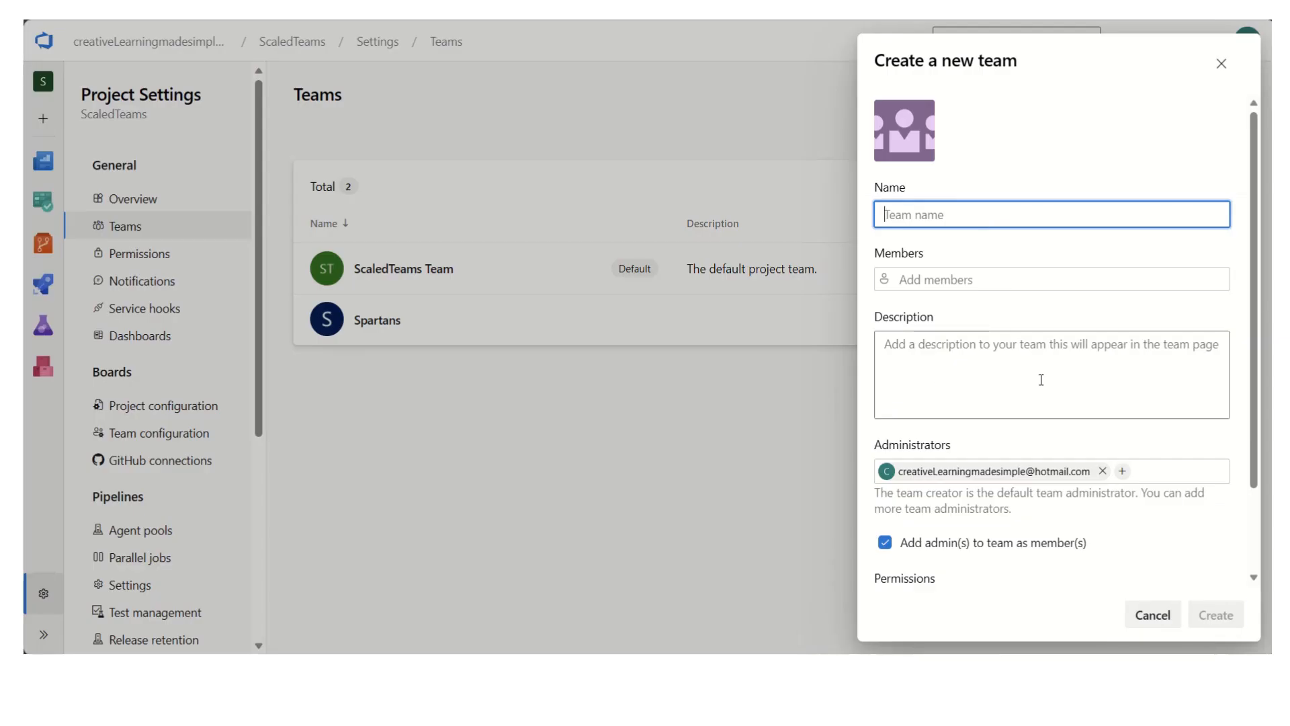
pyautogui.hotkey('ctrl', 'v')
pyautogui.click(1216, 617)
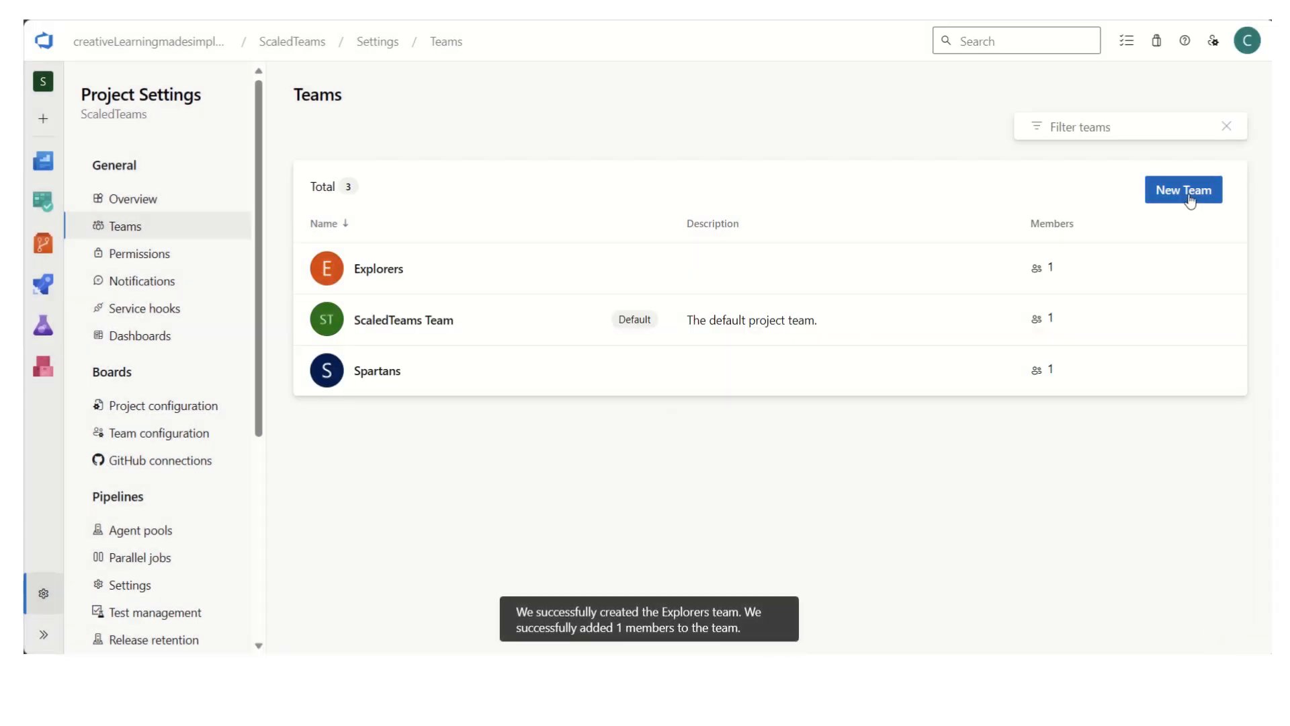
# - Create a project team named Adventurers with the name copied from the Excel sheet
pyautogui.click(1186, 191)
pyautogui.hotkey('alt', 'Tab')
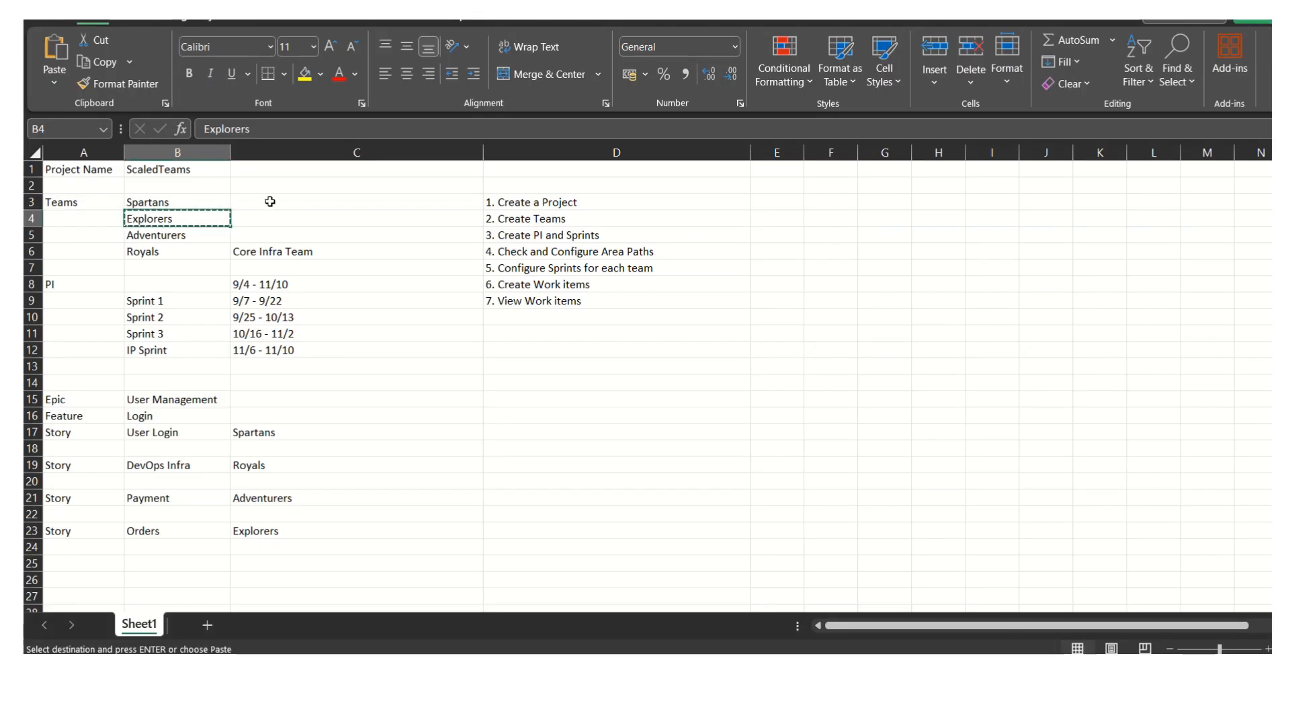
pyautogui.click(215, 234)
pyautogui.hotkey('ctrl', 'c')
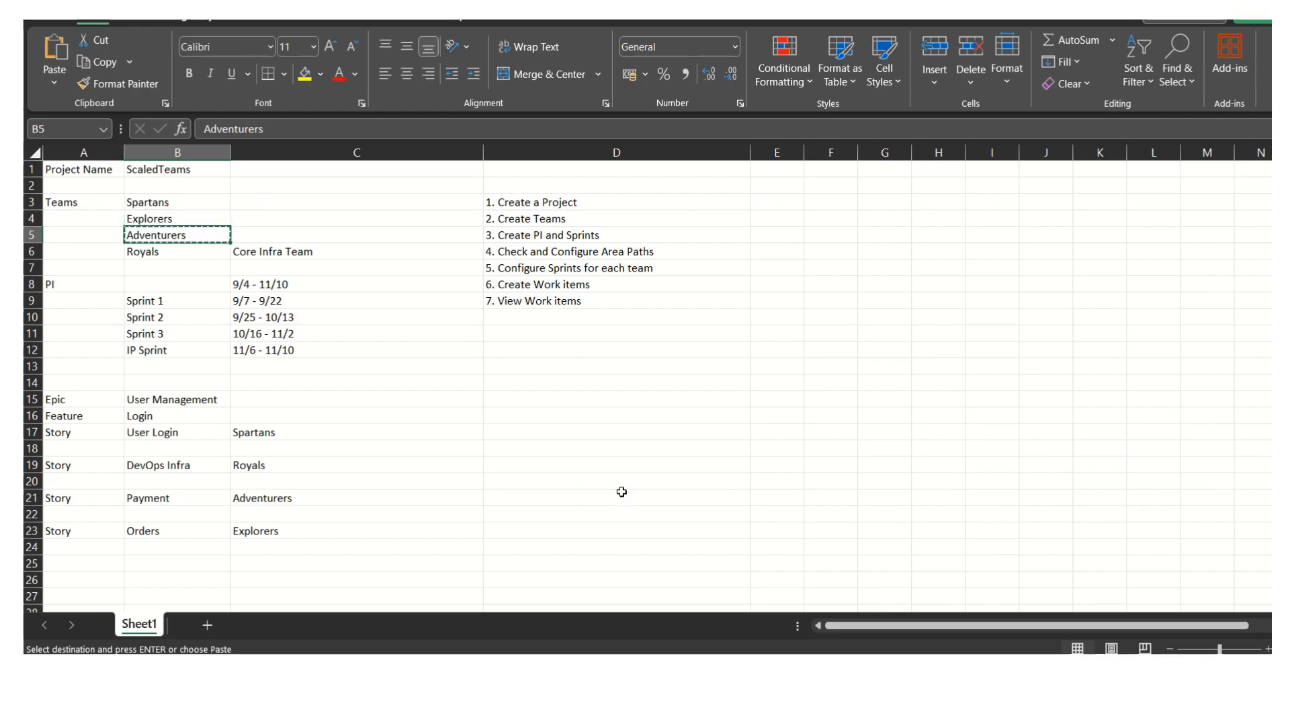
pyautogui.hotkey('alt', 'Tab')
pyautogui.hotkey('ctrl', 'v')
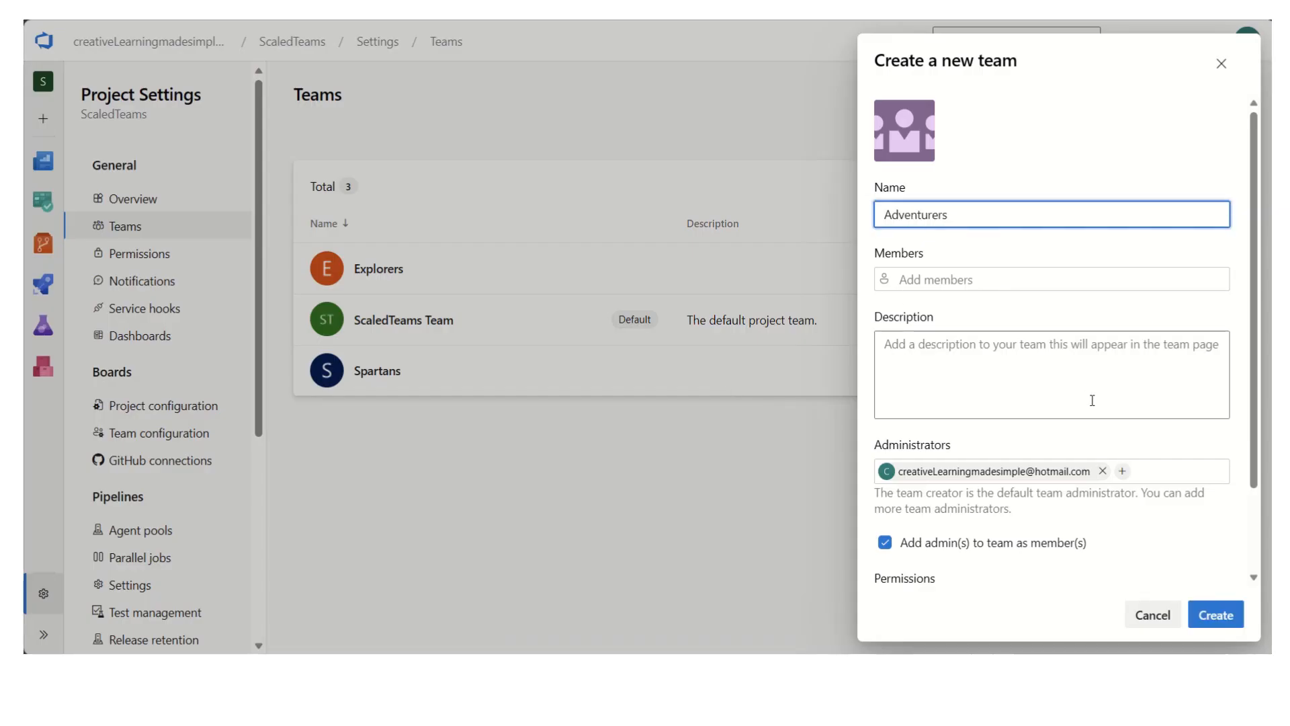
pyautogui.hotkey('alt', 'Tab')
pyautogui.hotkey('alt', 'Tab')
pyautogui.click(1215, 615)
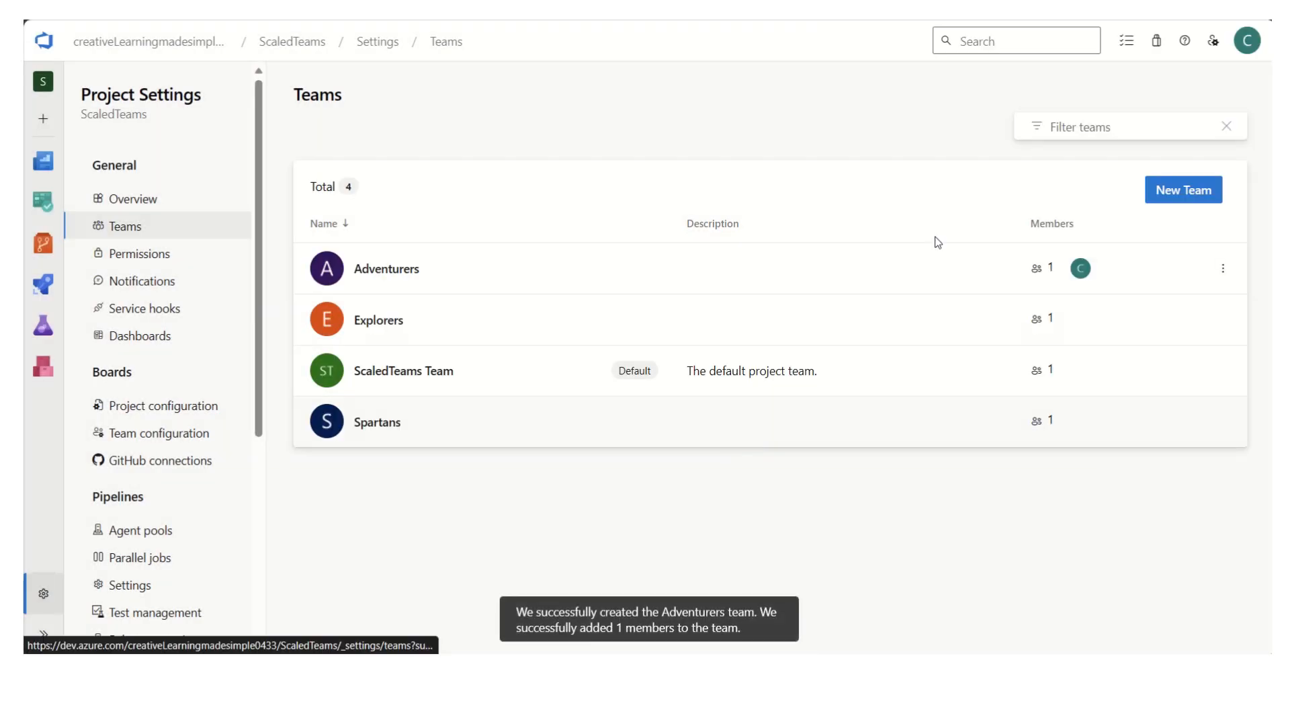
# - Create a project team named Royals with the description Core Infra Team, copied from the Excel sheet
pyautogui.click(1182, 190)
pyautogui.hotkey('alt', 'Tab')
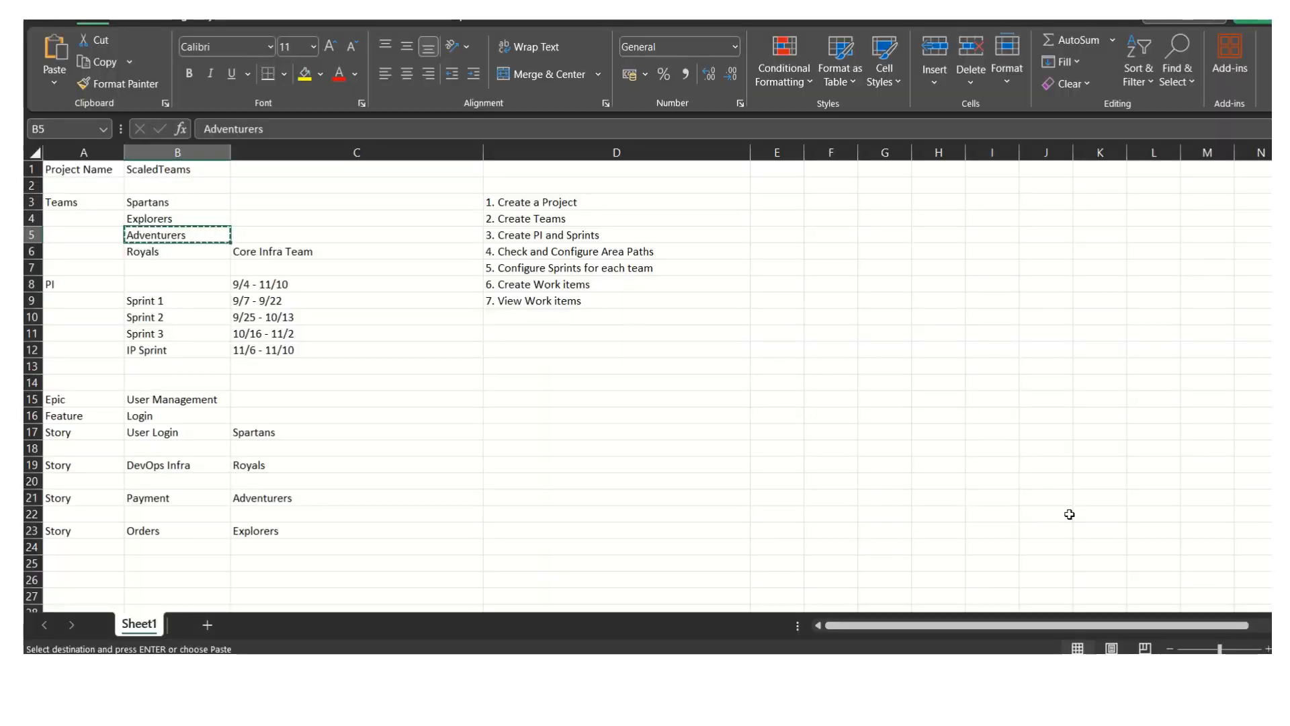
pyautogui.hotkey('alt', 'Tab')
pyautogui.write('Royals')
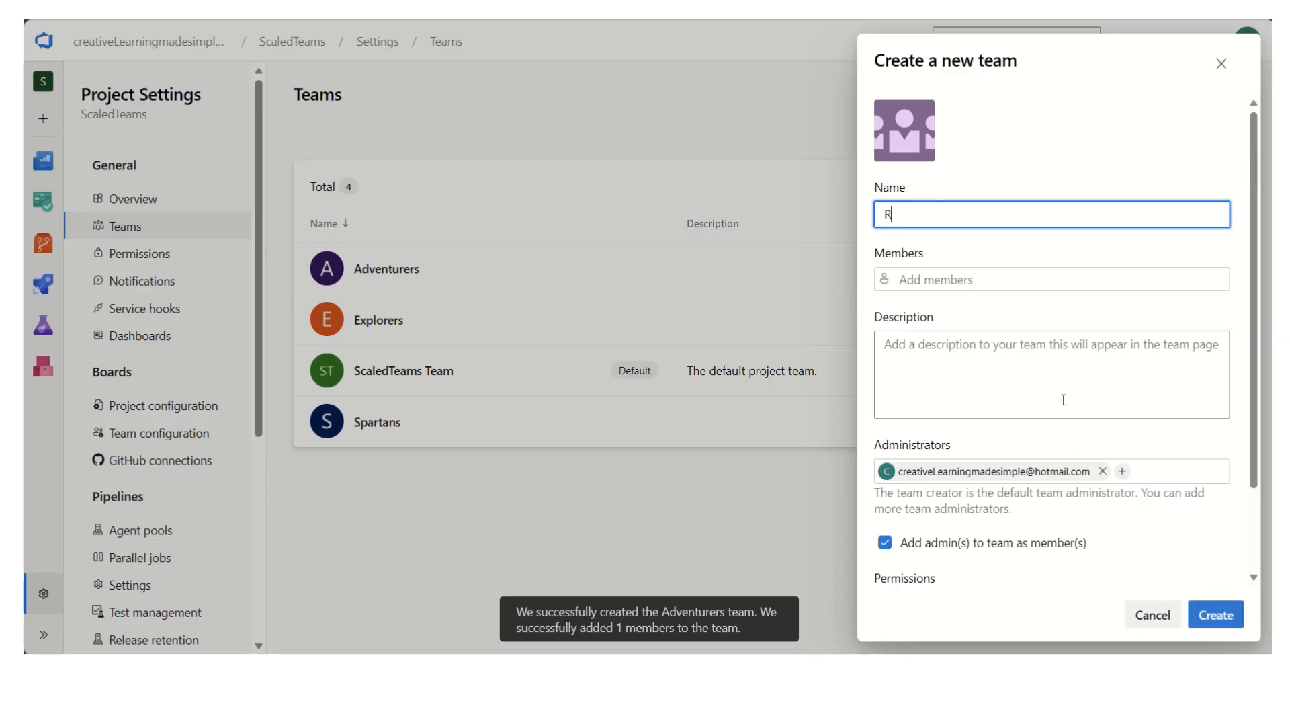
pyautogui.click(1007, 354)
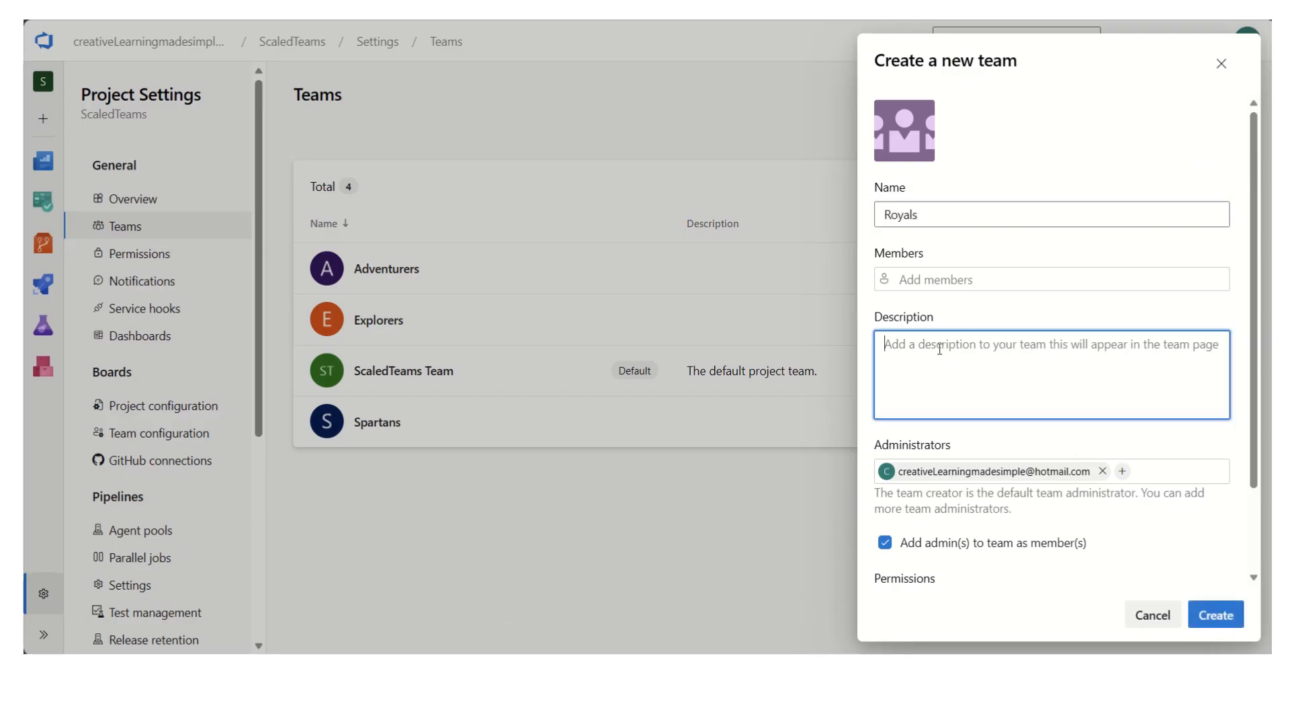
pyautogui.hotkey('alt', 'Tab')
pyautogui.click(403, 249)
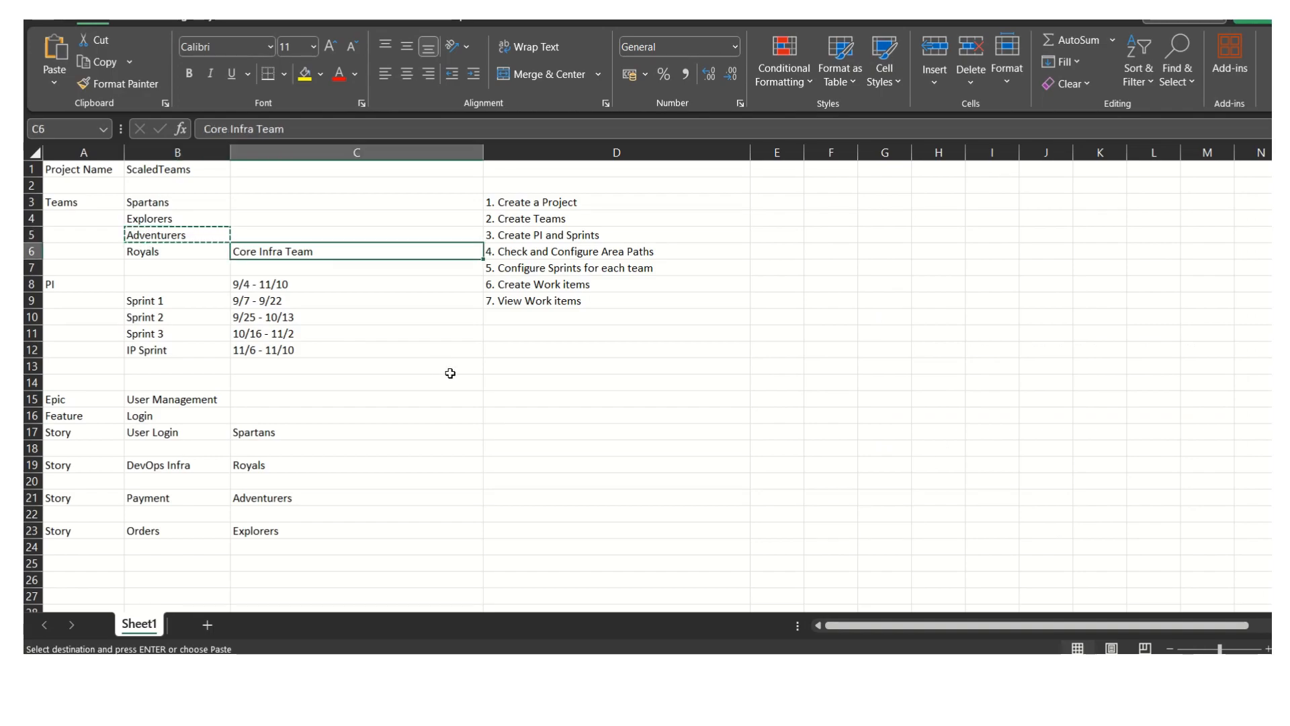
pyautogui.hotkey('ctrl', 'c')
pyautogui.hotkey('alt', 'Tab')
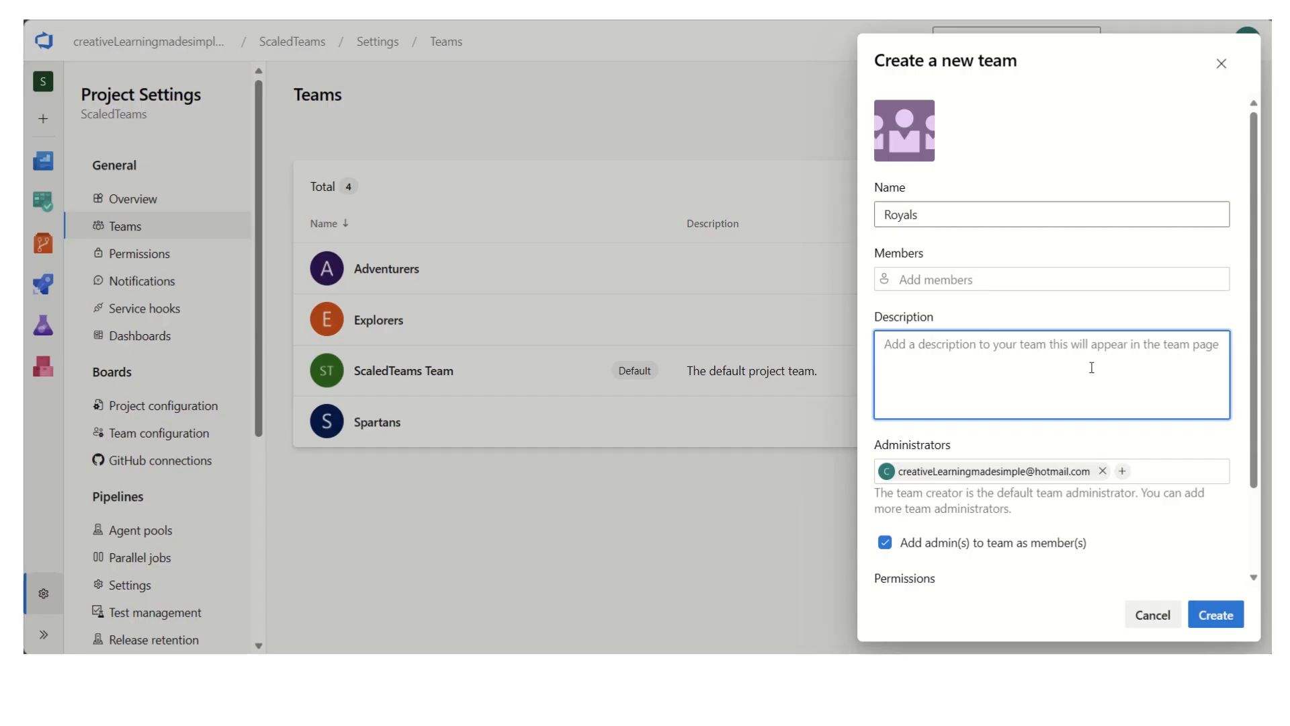
pyautogui.hotkey('ctrl', 'v')
pyautogui.press('BackSpace')
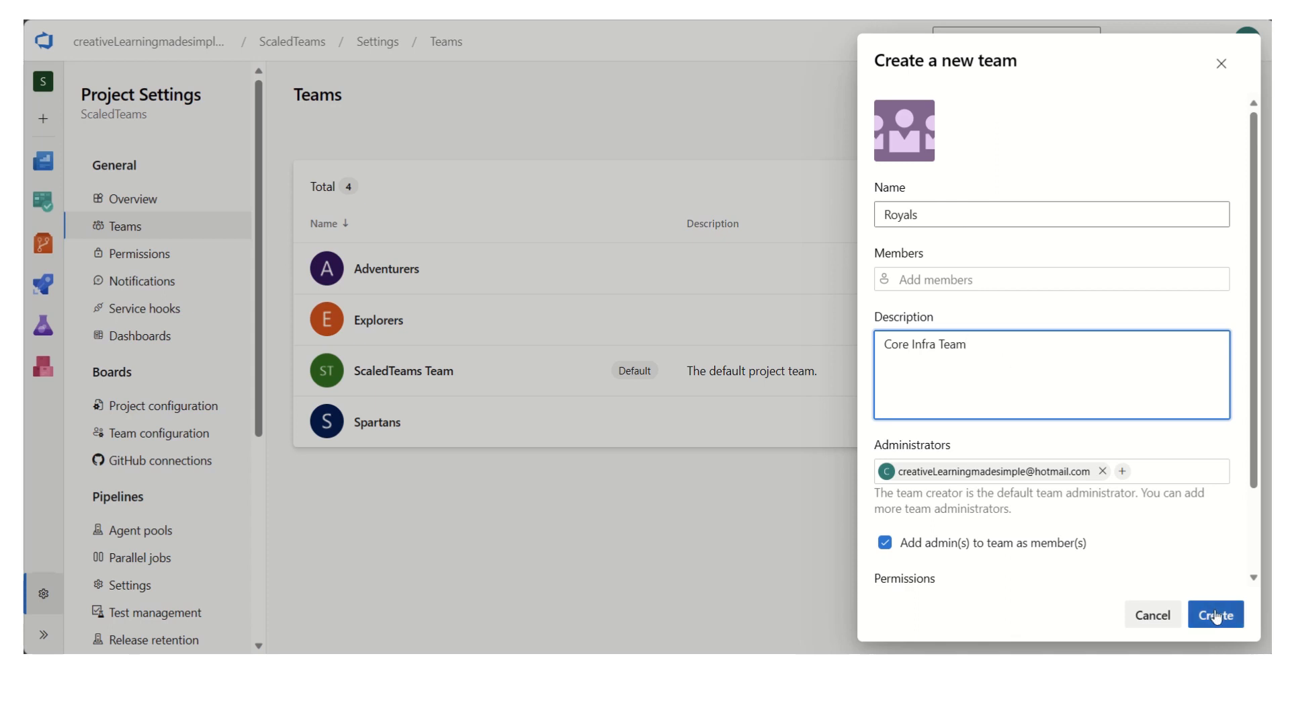
pyautogui.click(1216, 614)
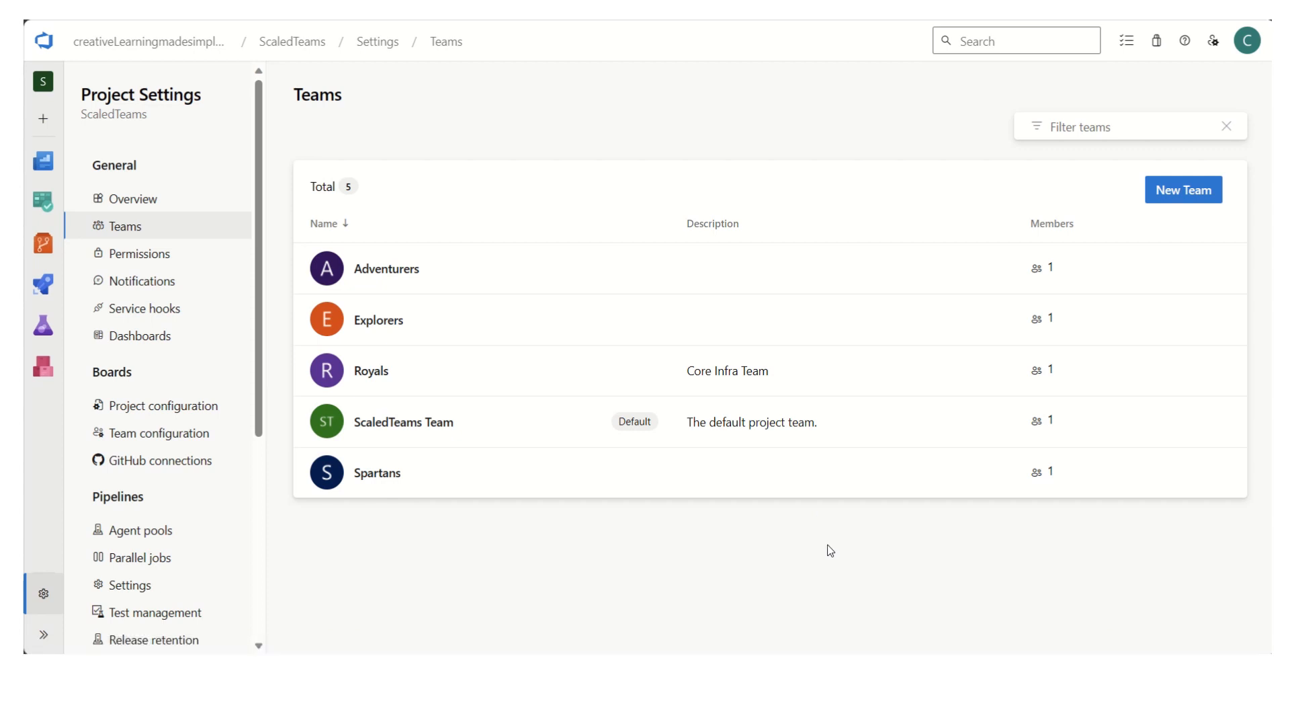
# - In the project's board configuration, rename Iteration 1 to PI 1 and save it
pyautogui.click(189, 410)
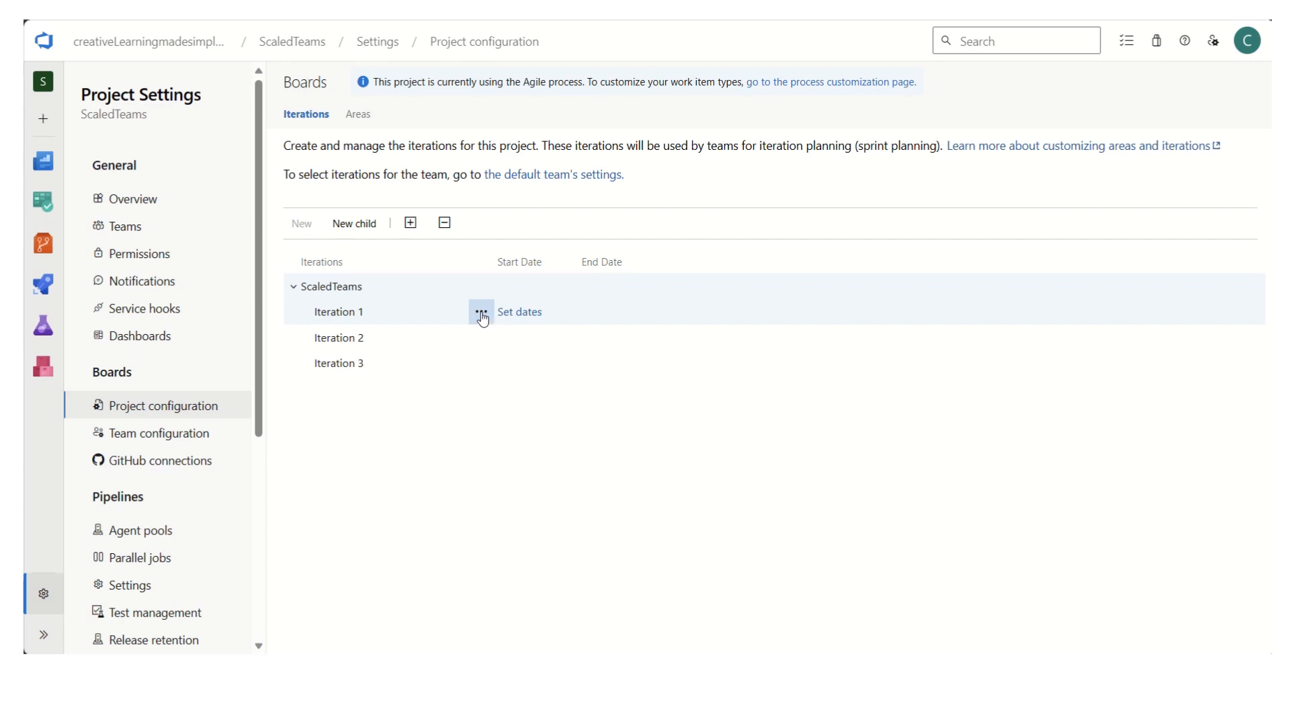
pyautogui.click(481, 313)
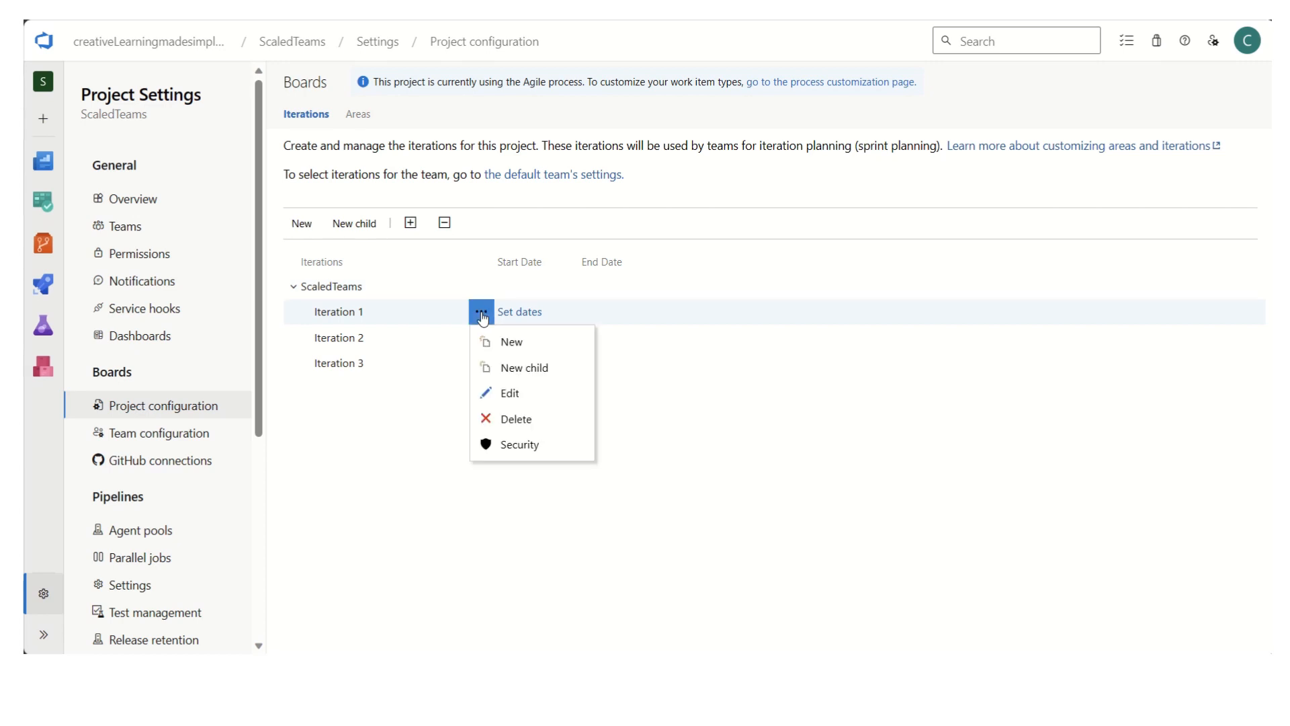
pyautogui.click(522, 394)
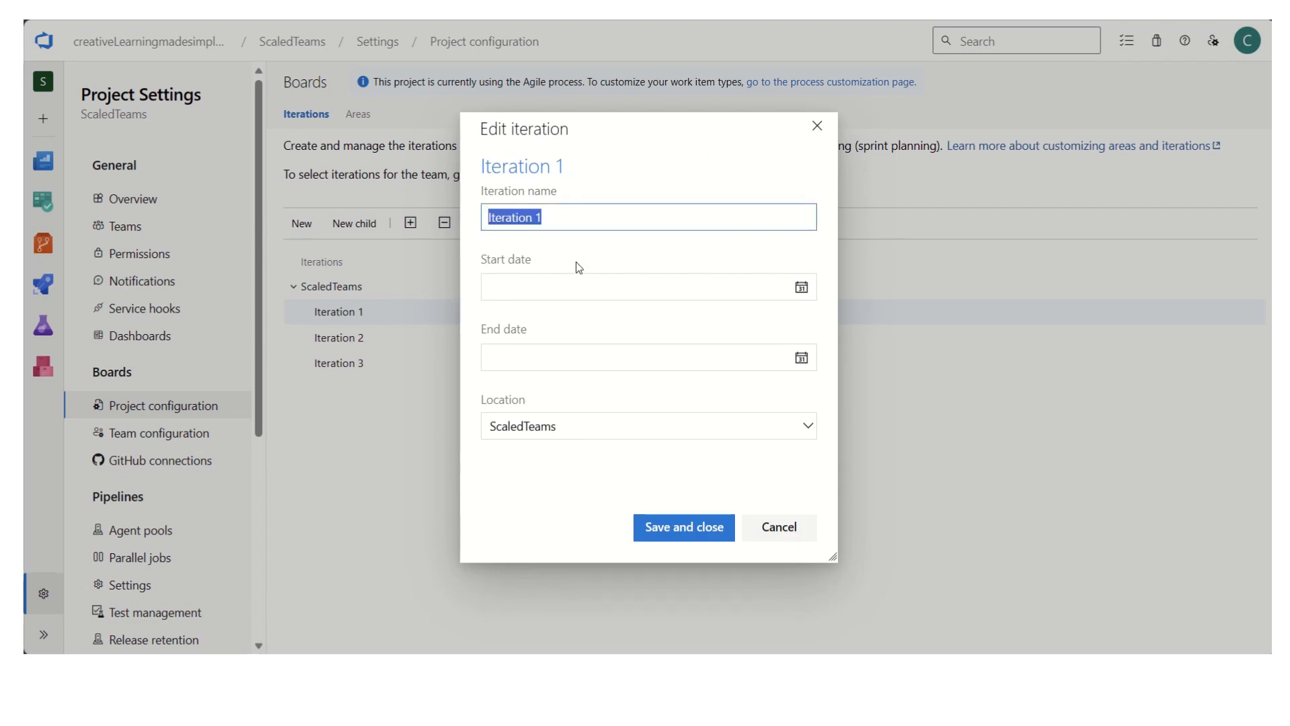
pyautogui.write('PI 1')
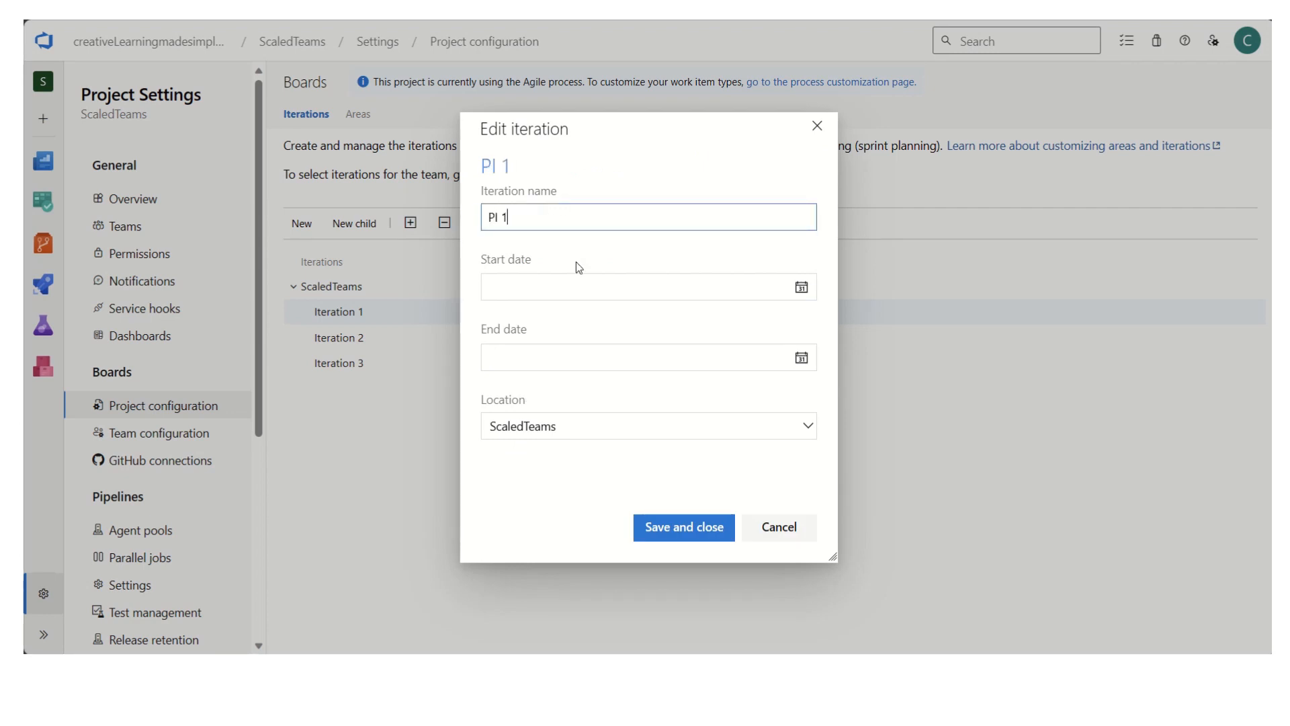
pyautogui.click(698, 522)
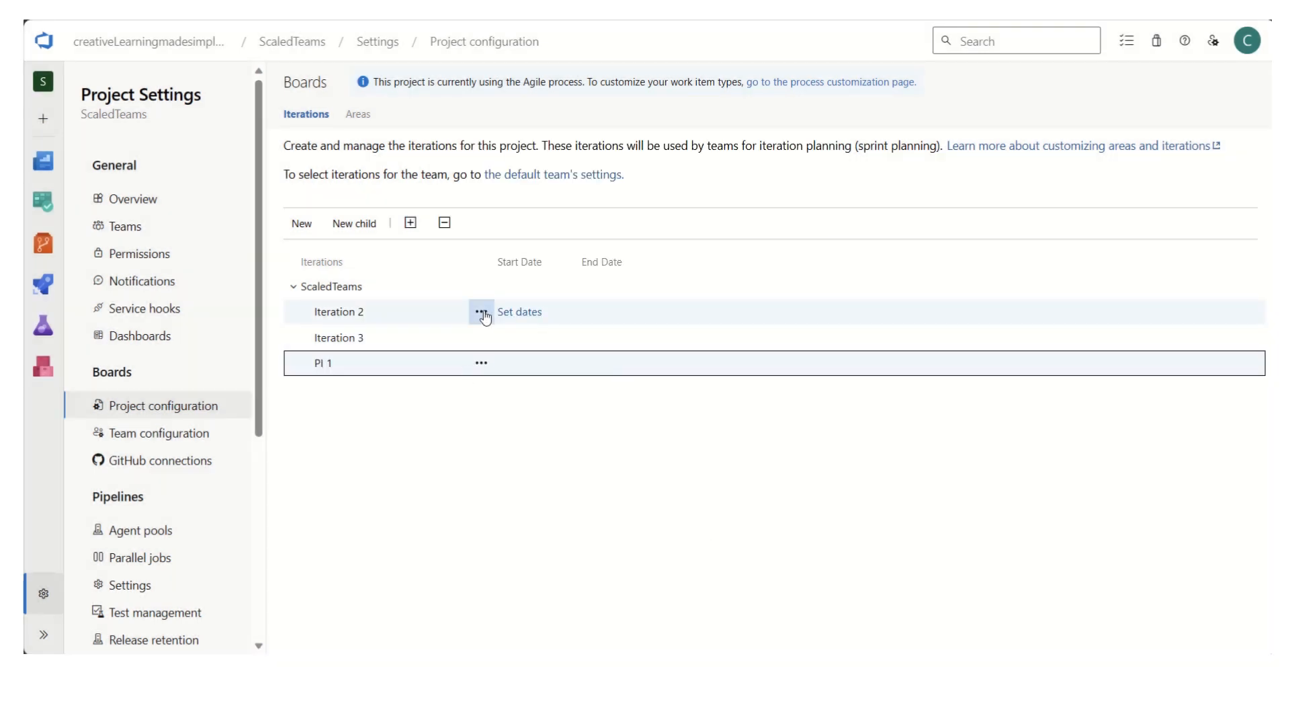
# - Rename Iteration 2 to PI 2 in the project's iteration list
pyautogui.click(482, 312)
pyautogui.click(518, 392)
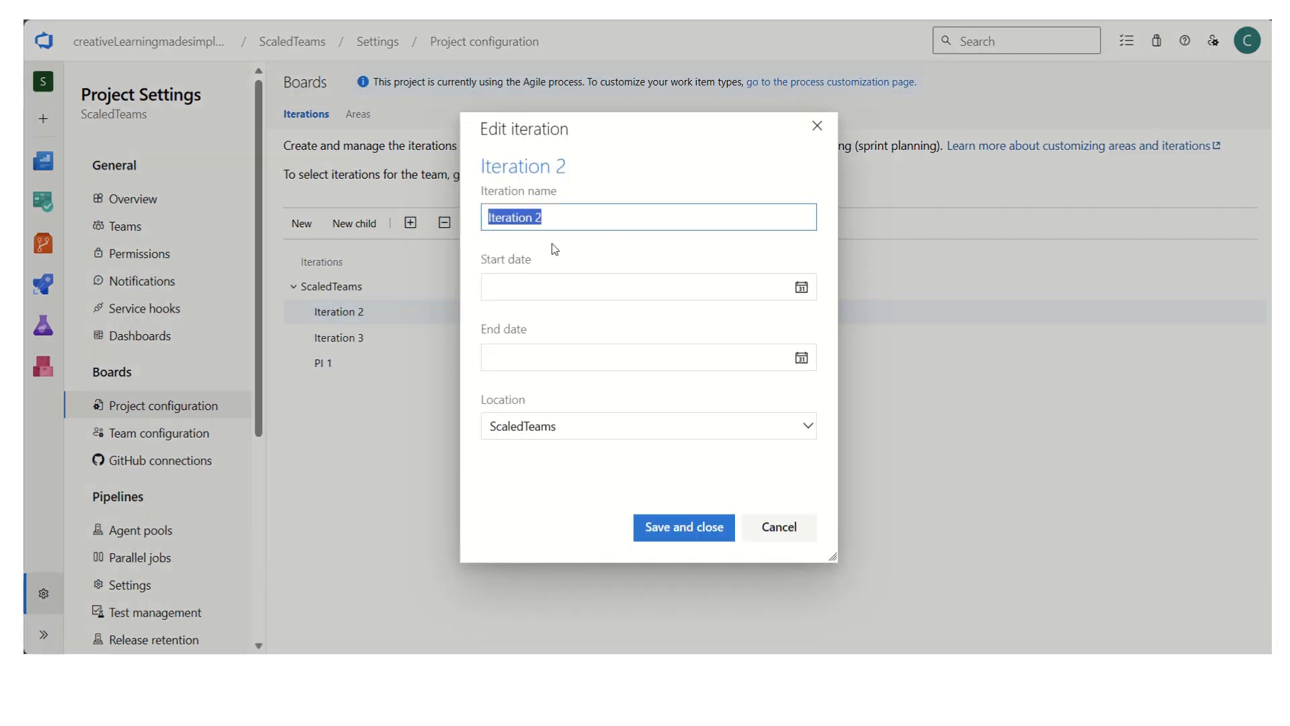
pyautogui.write('PI 2')
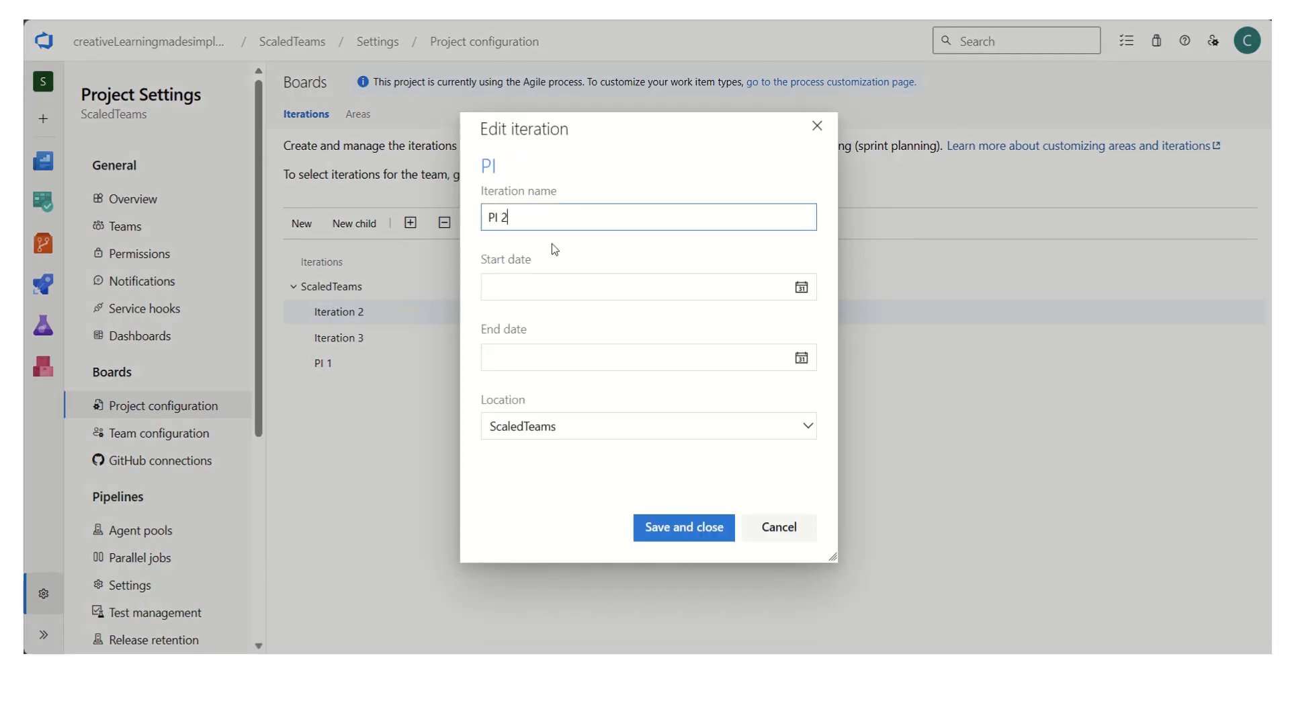
pyautogui.click(683, 527)
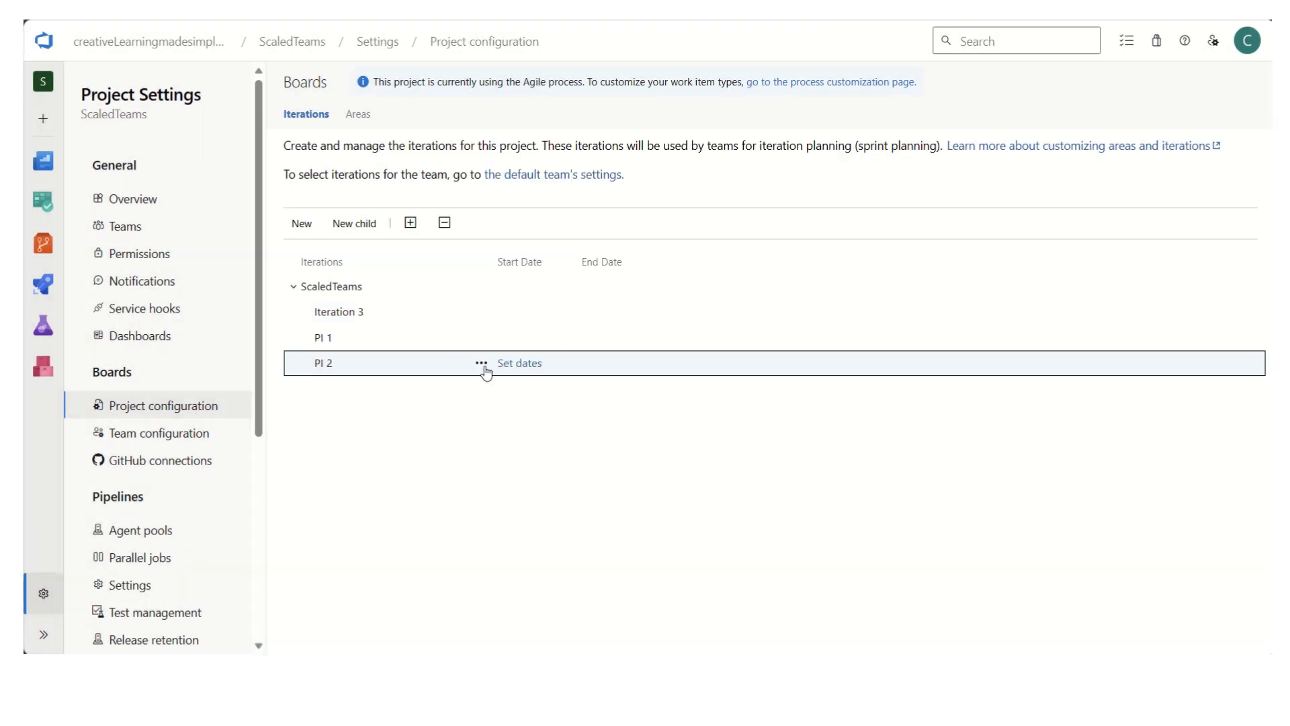
# - Rename Iteration 3 to PI 3 and save the iteration
pyautogui.click(482, 312)
pyautogui.click(523, 397)
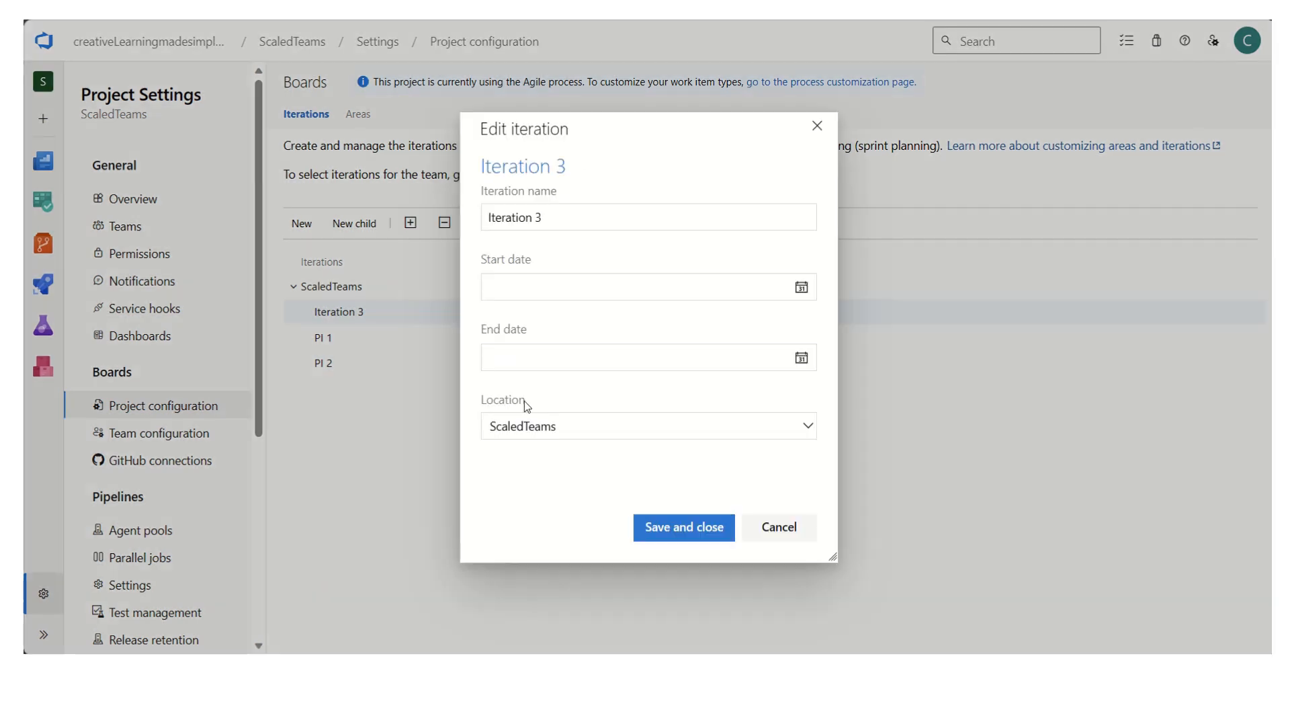
pyautogui.write('PI')
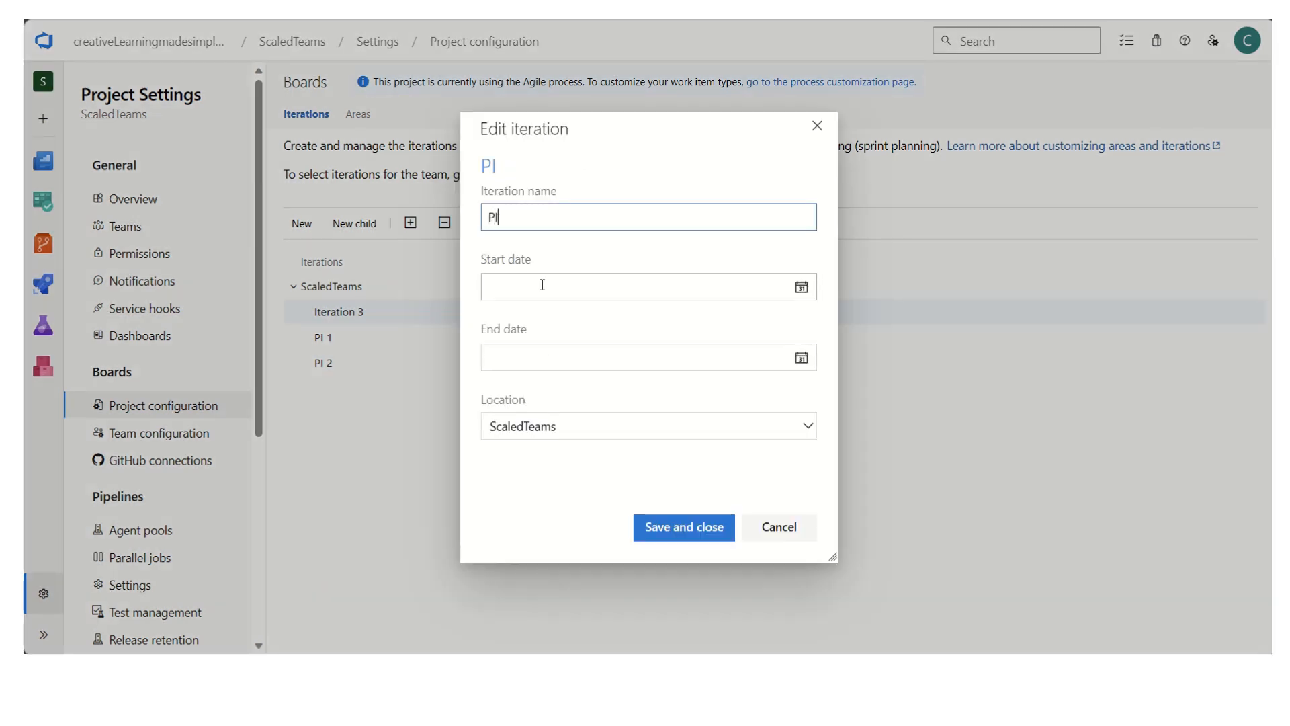
pyautogui.write(' 3')
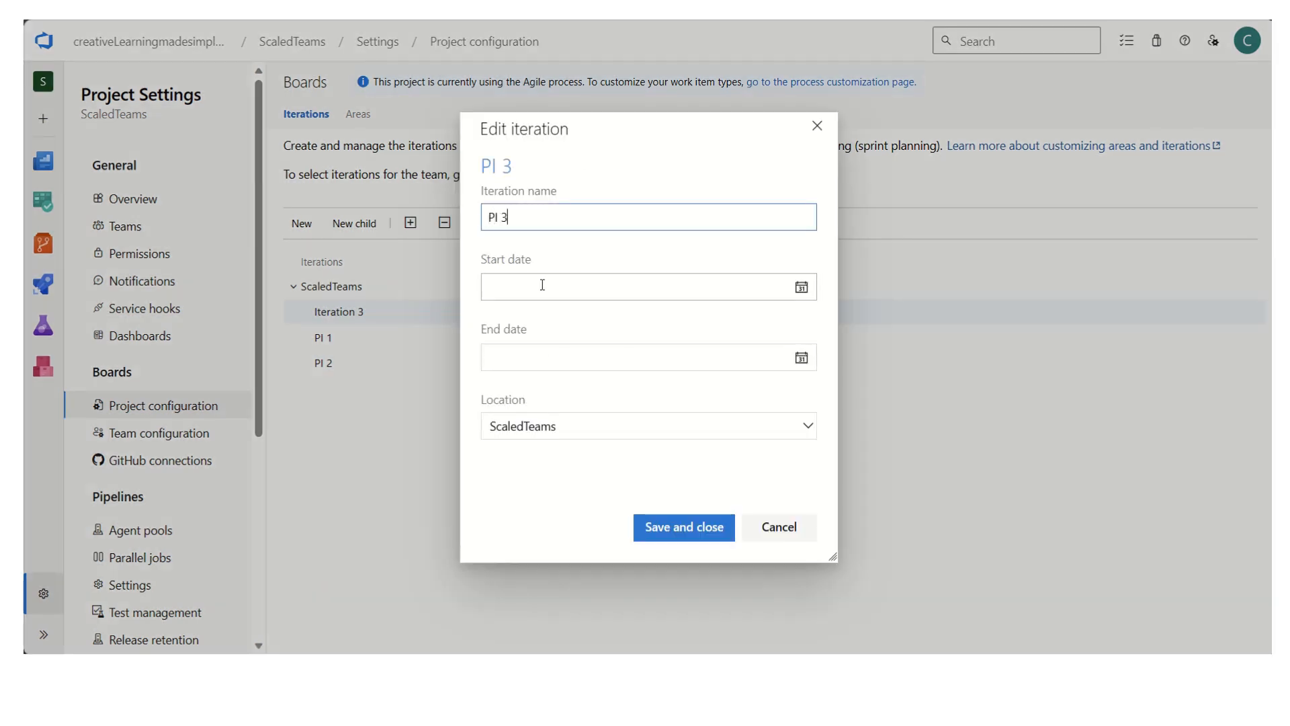
pyautogui.click(697, 529)
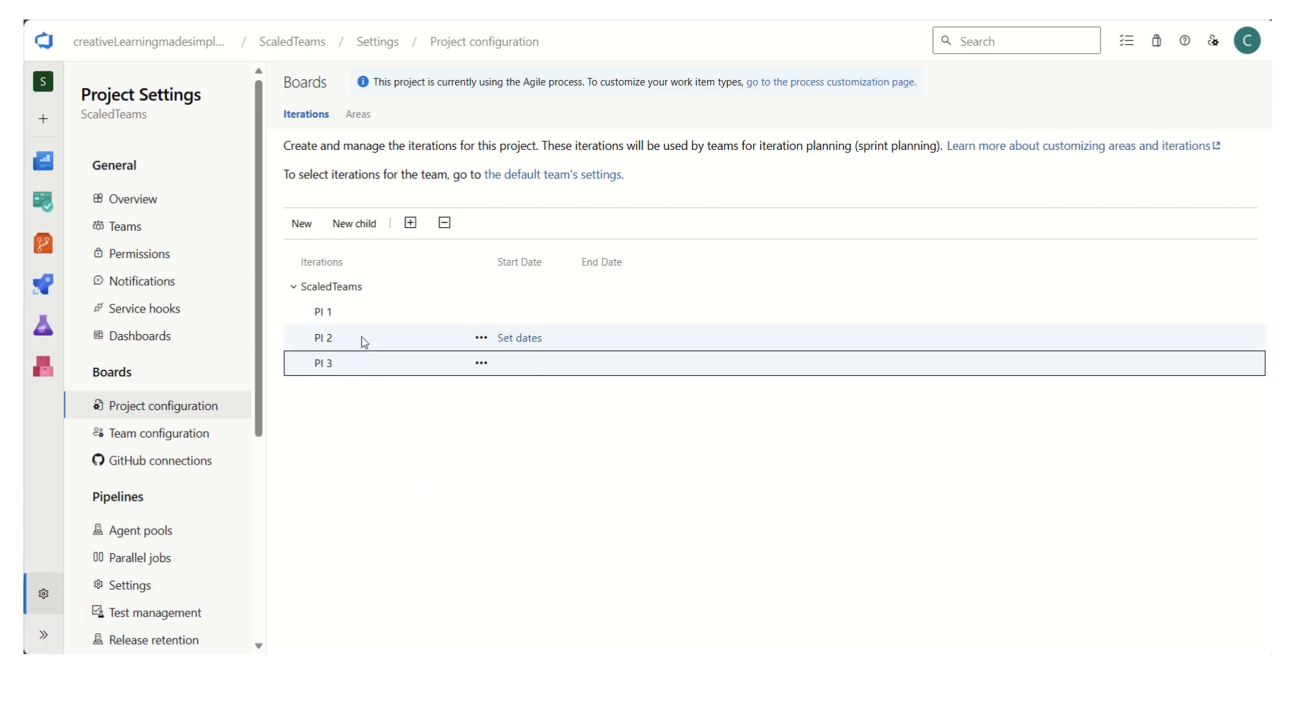
# - Add a child iteration named Sprint 1 under PI 1, without dates
pyautogui.click(352, 313)
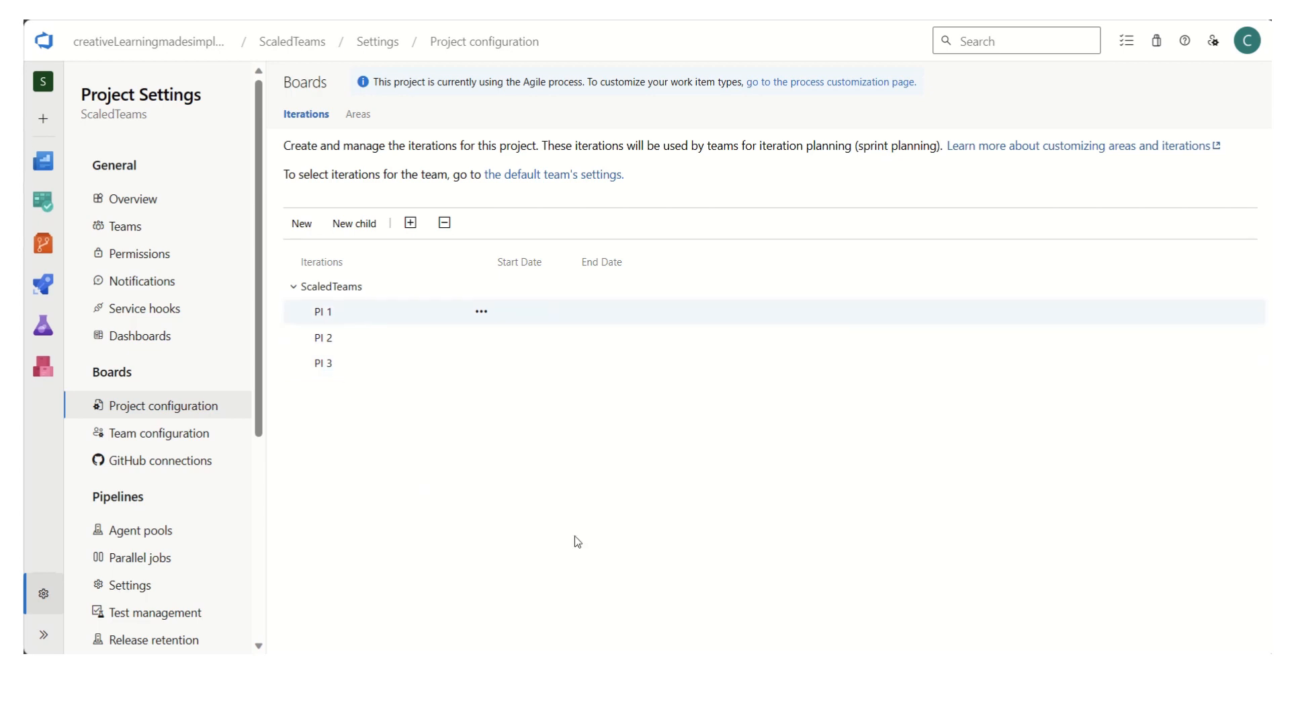
pyautogui.click(367, 226)
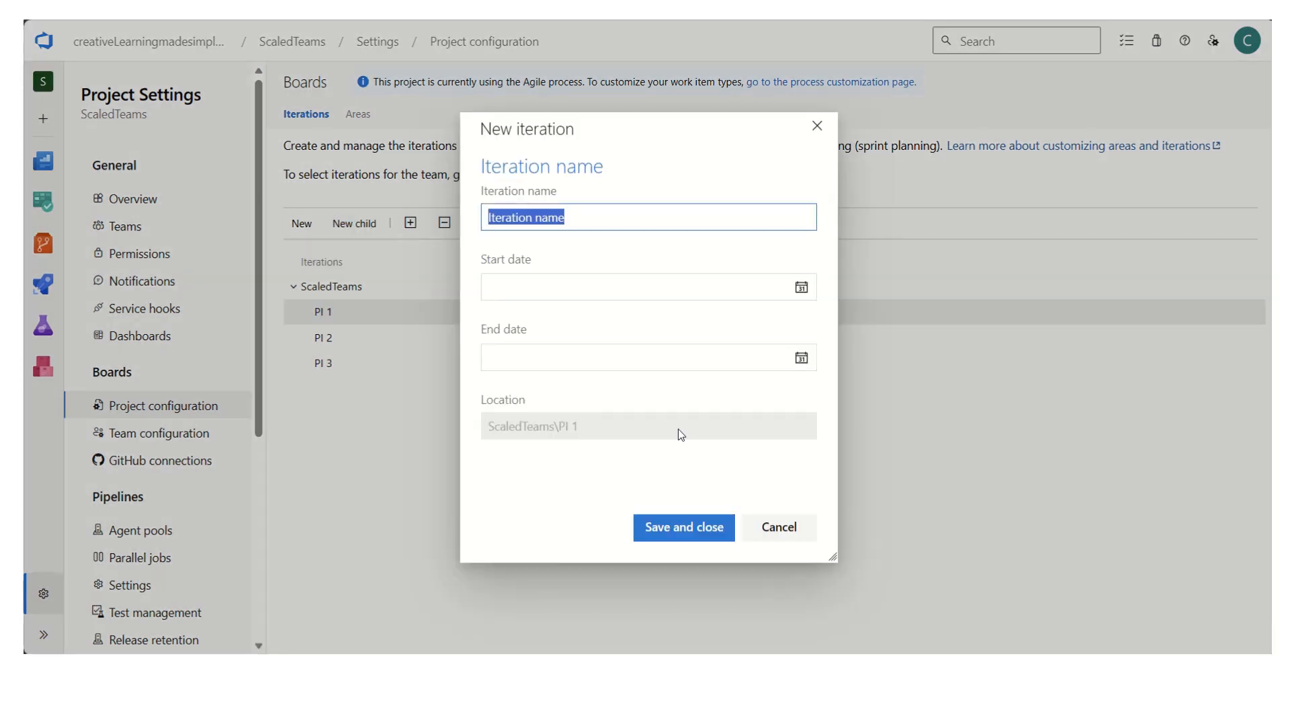
pyautogui.write('Sprint ')
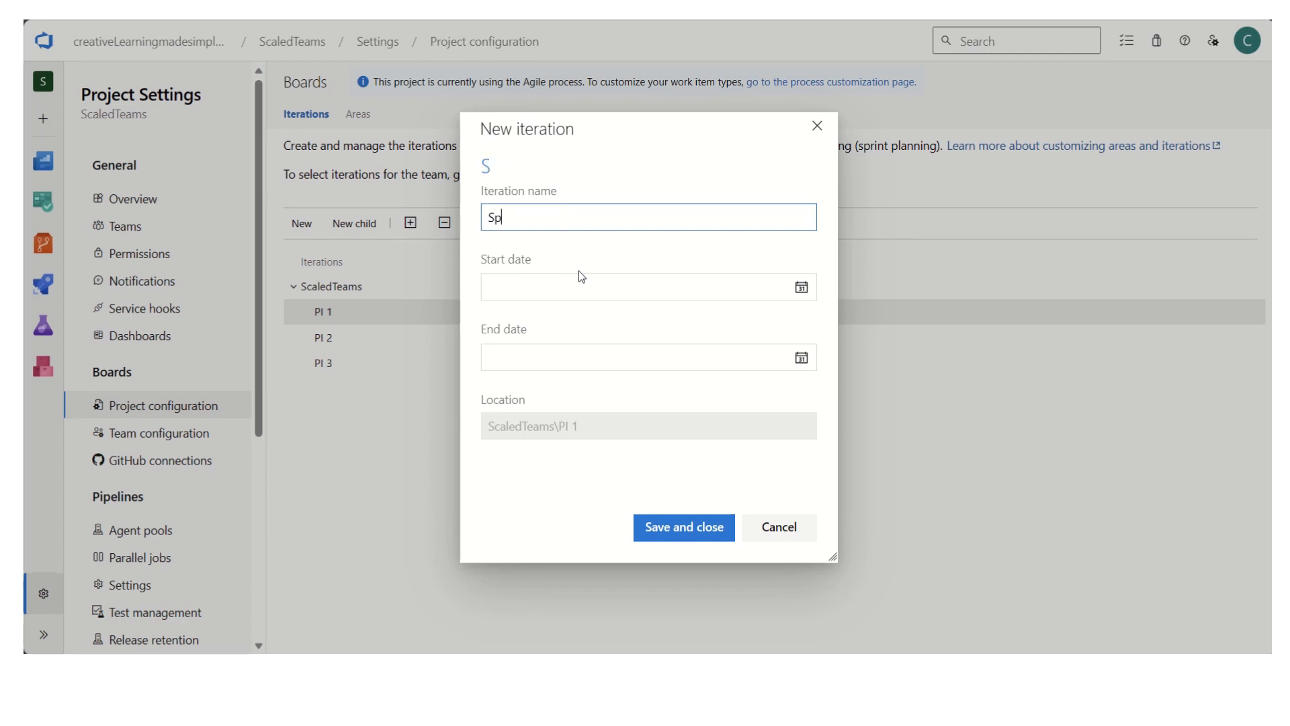
pyautogui.write('1')
pyautogui.click(692, 530)
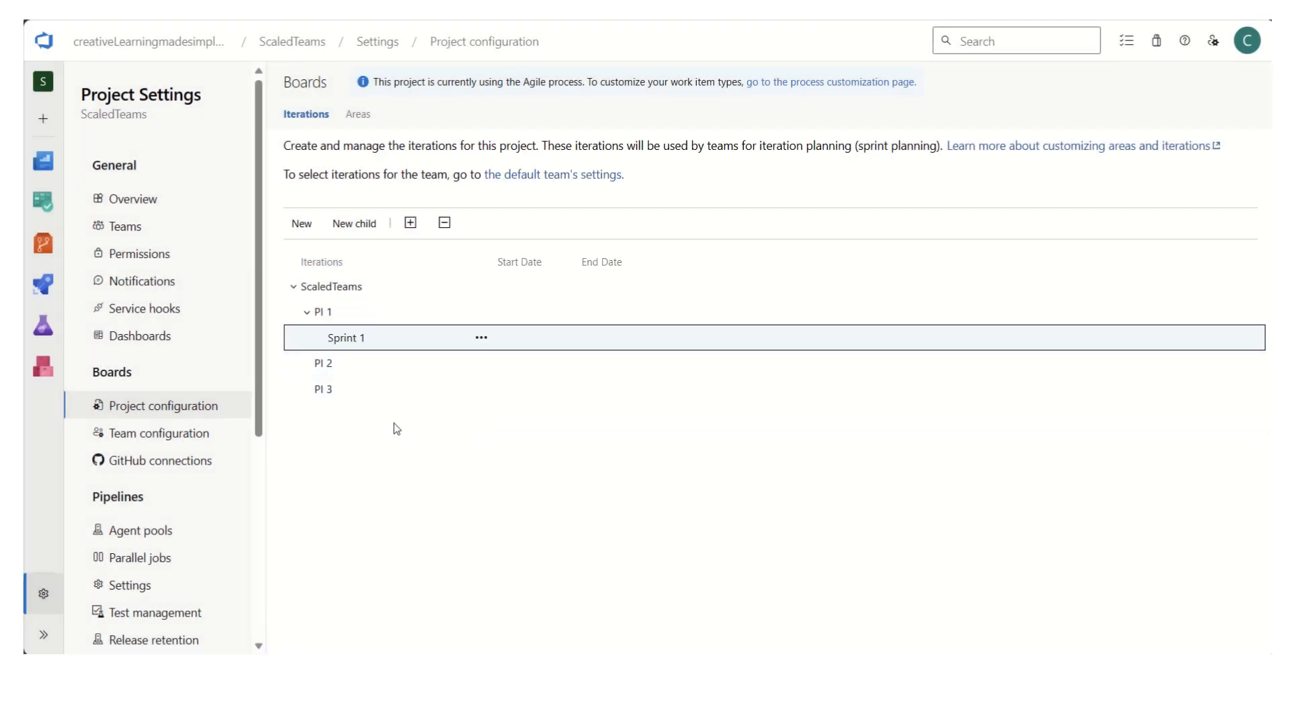
# - Add a second child iteration under PI 1 named Sprint 2, leaving the dates empty
pyautogui.click(345, 313)
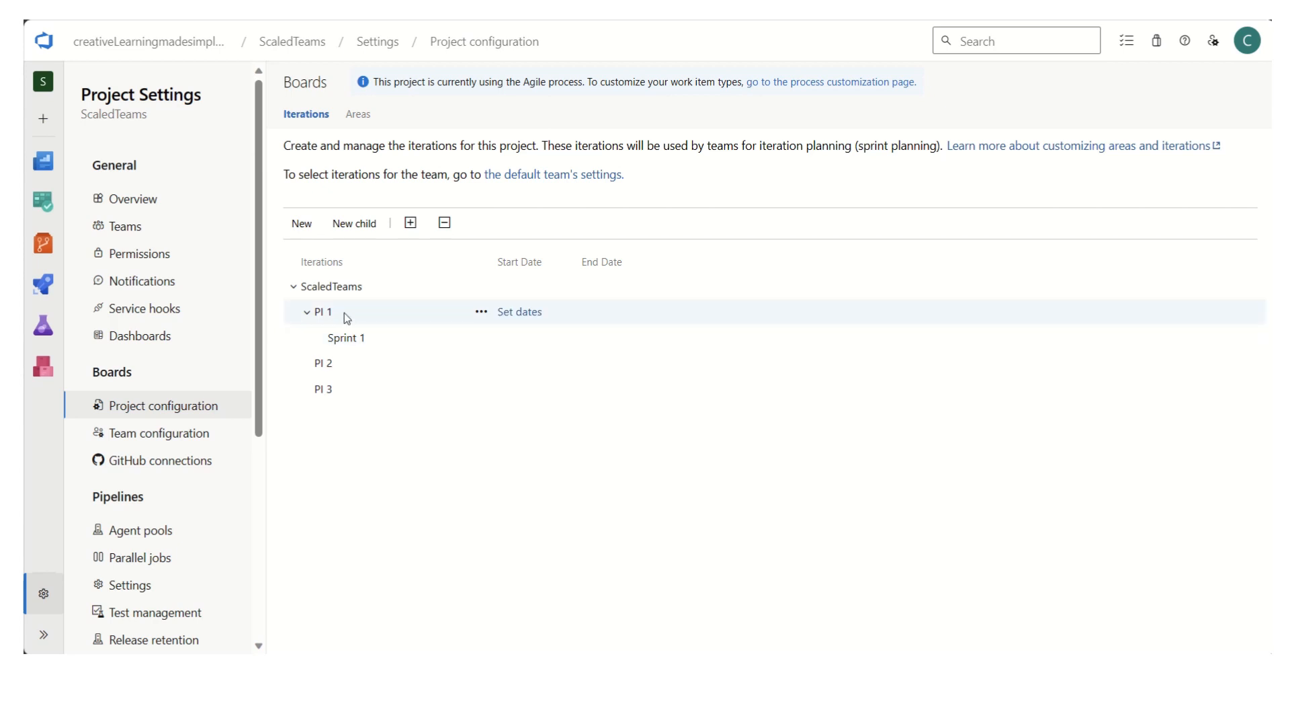
pyautogui.click(362, 224)
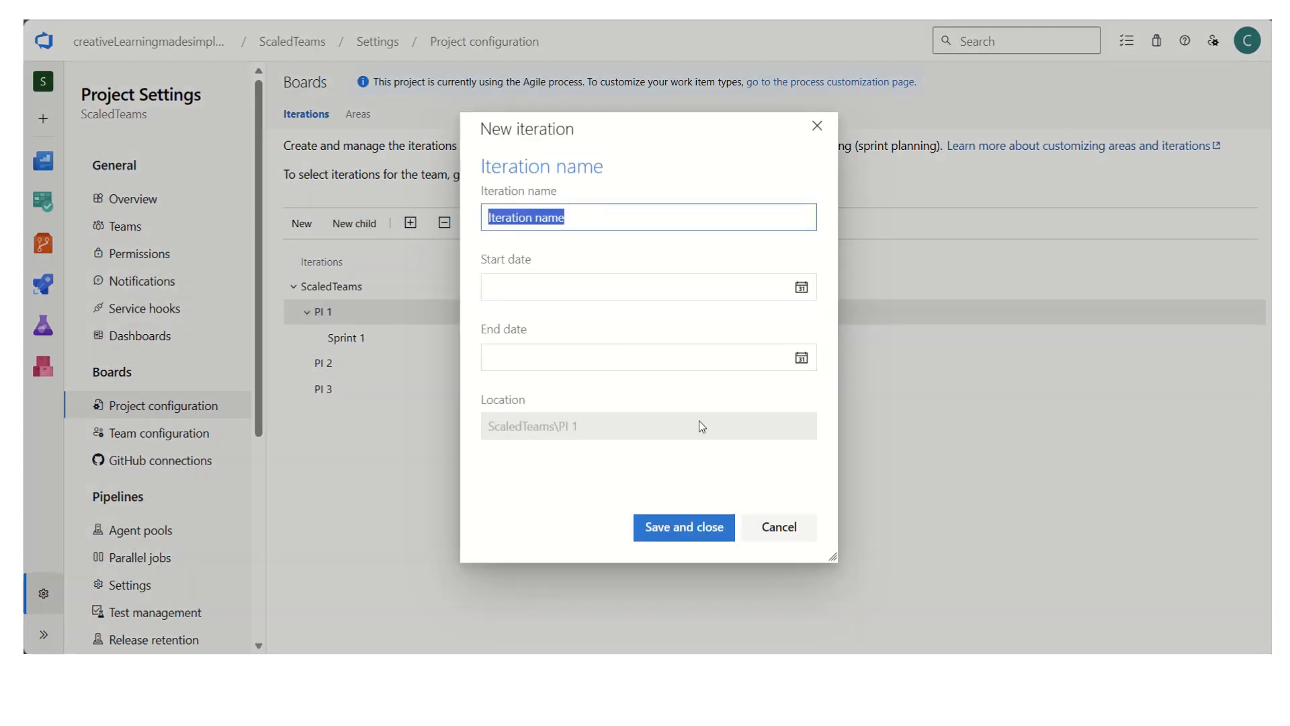
pyautogui.write('Sprint 2')
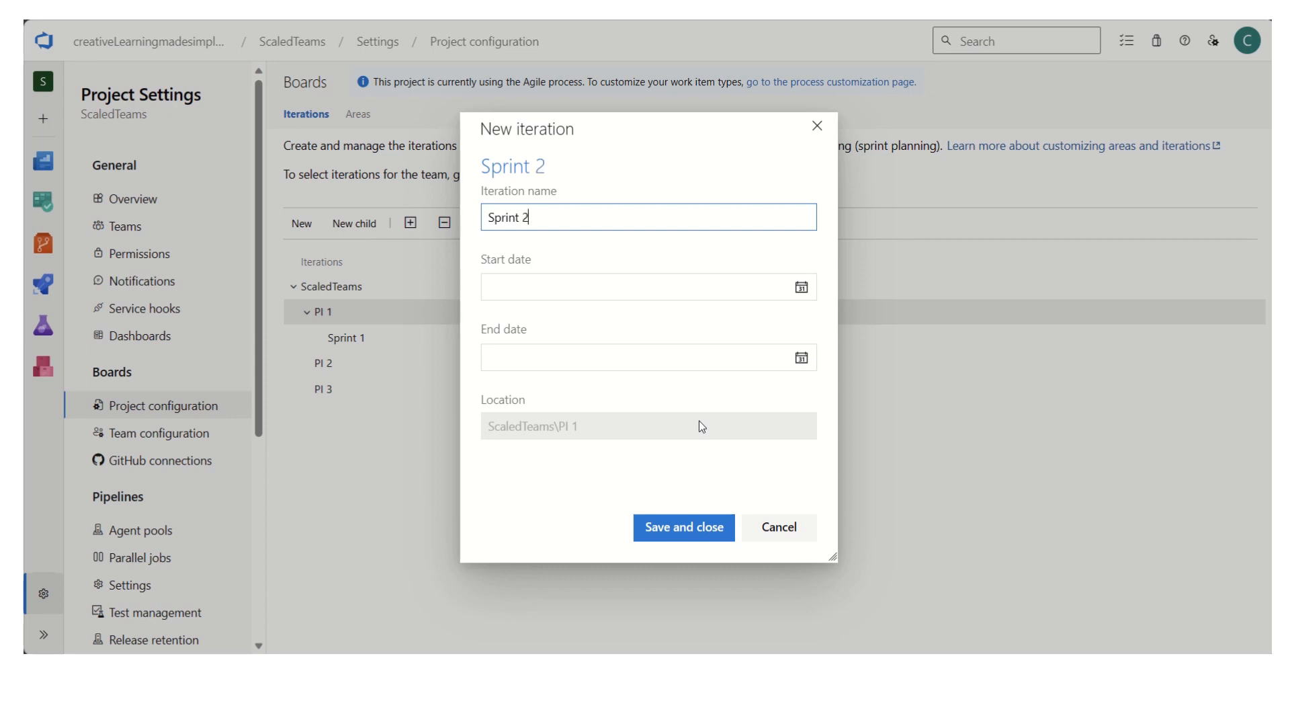
pyautogui.click(702, 525)
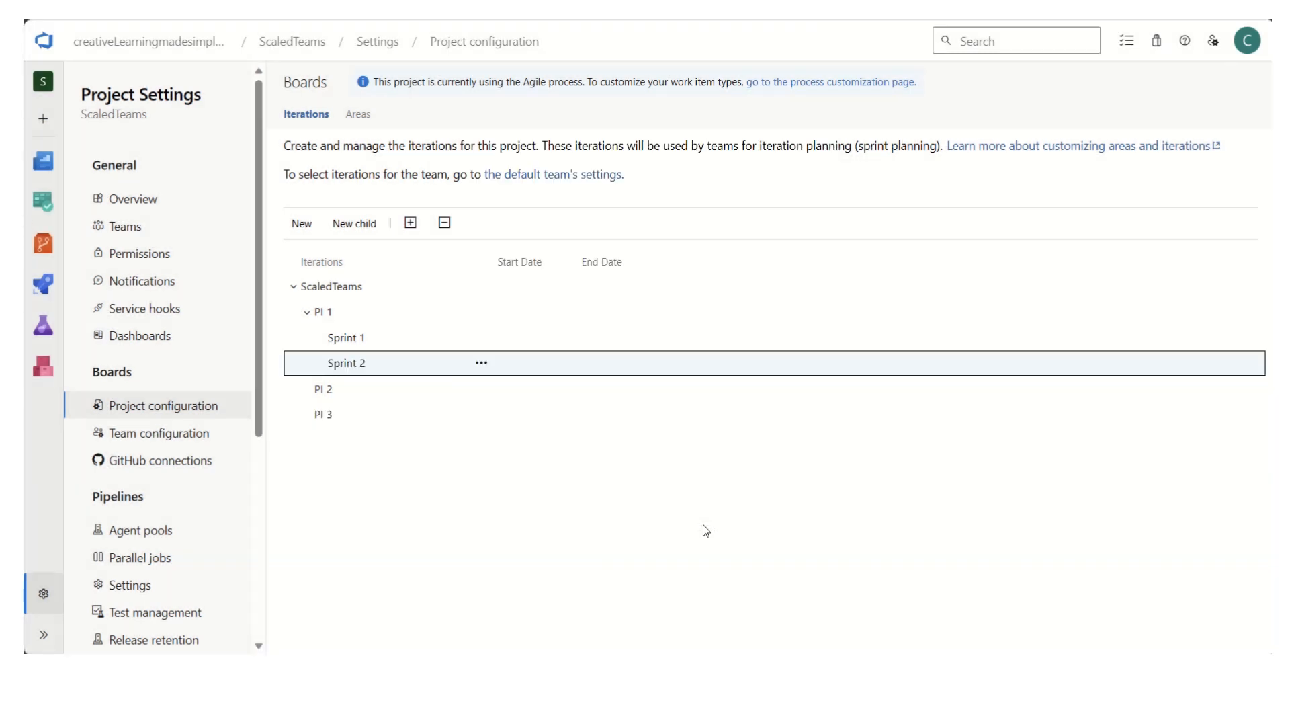
# - Create a third child iteration named Sprint 3 under PI 1
pyautogui.click(342, 314)
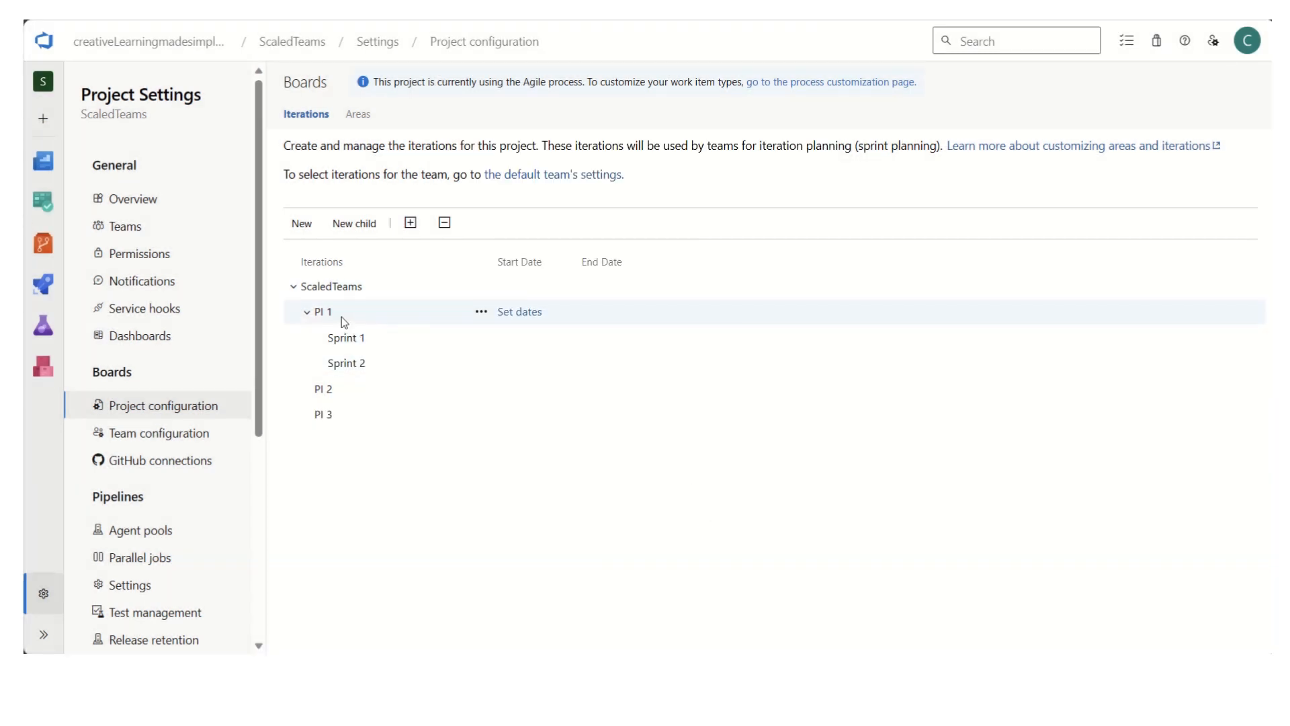
pyautogui.click(370, 227)
pyautogui.write('Sprint 3')
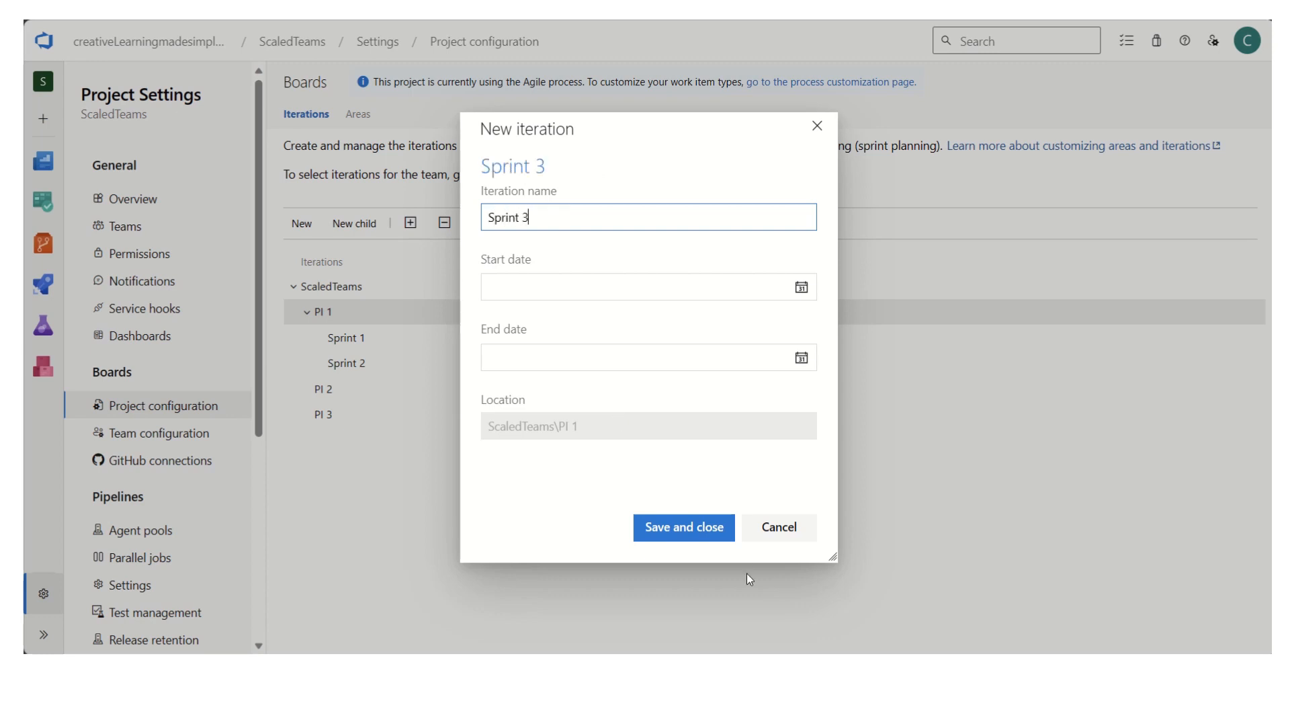
pyautogui.click(699, 530)
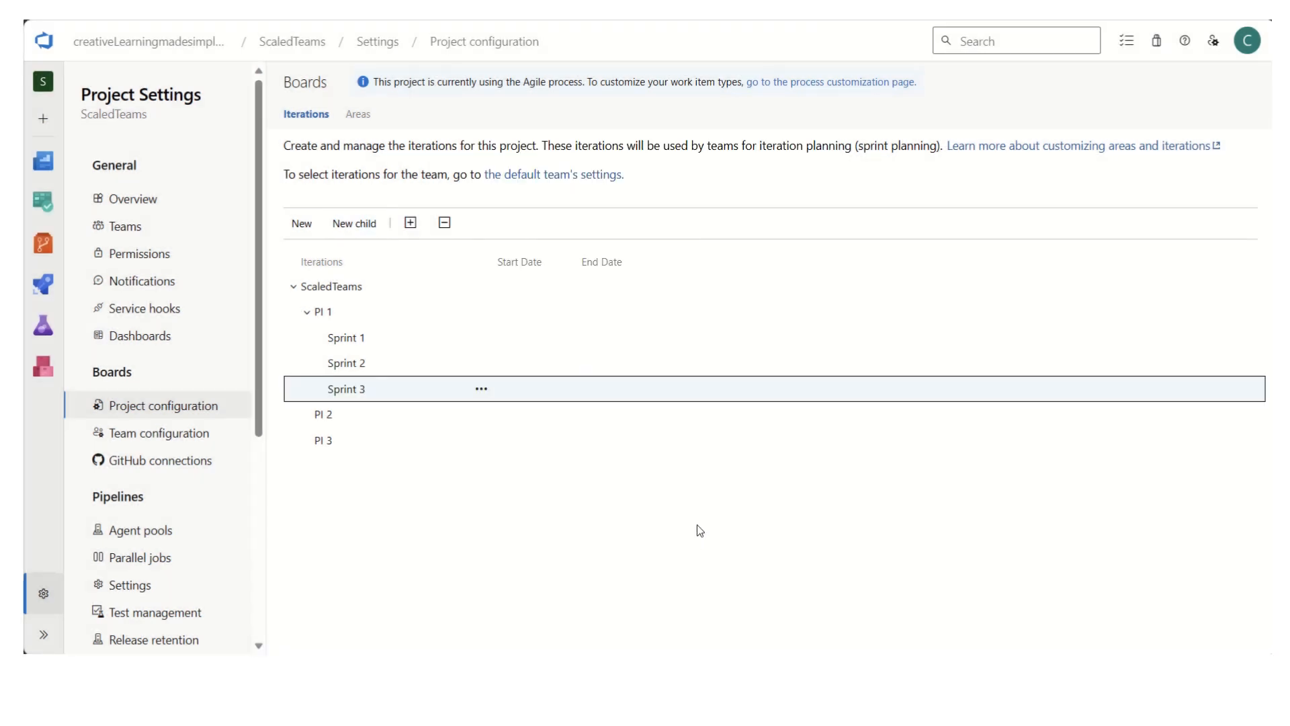
# - Create a child iteration named IP Sprint under PI 1 and save it
pyautogui.click(332, 313)
pyautogui.click(356, 223)
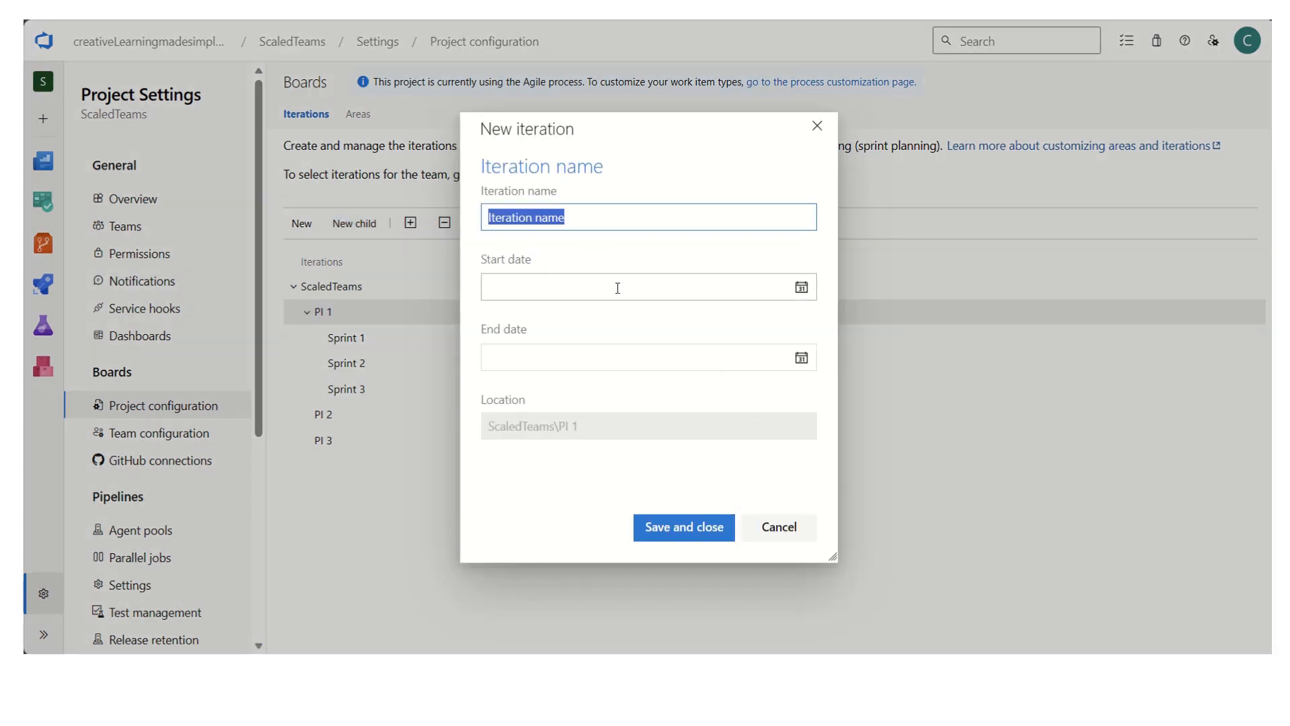
pyautogui.write('IP Sprint')
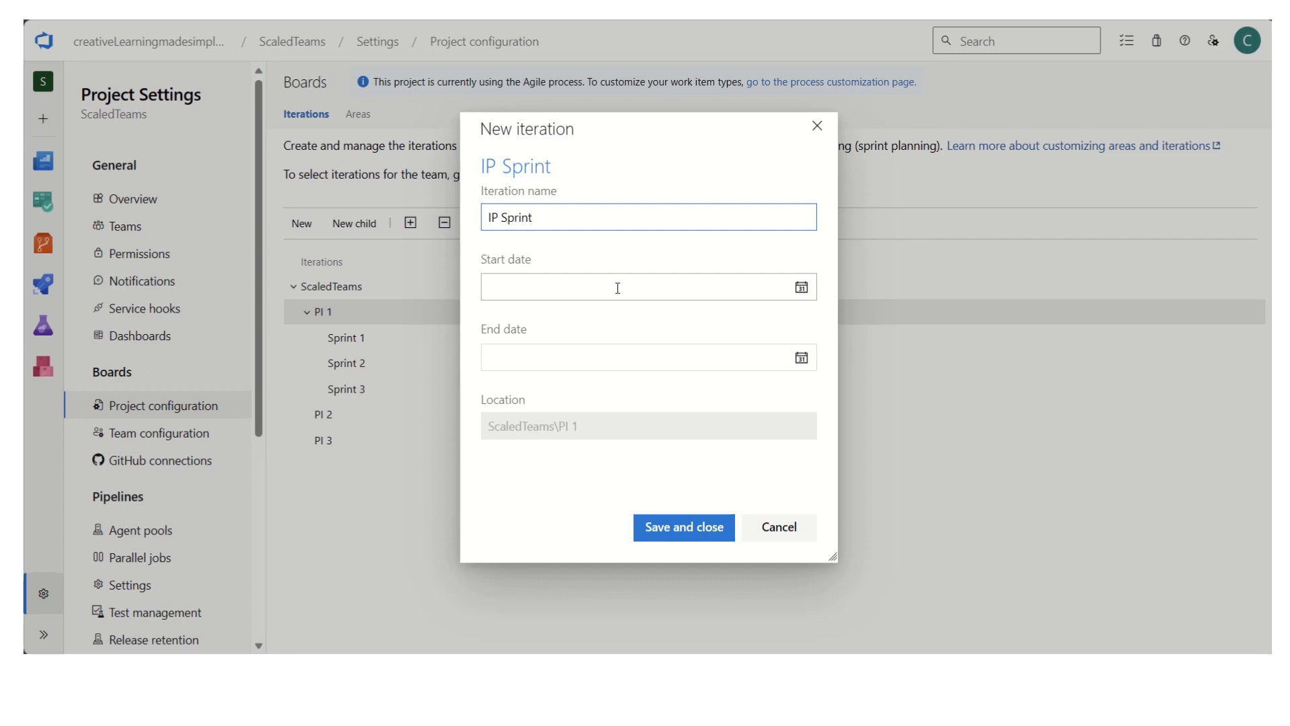
pyautogui.click(712, 529)
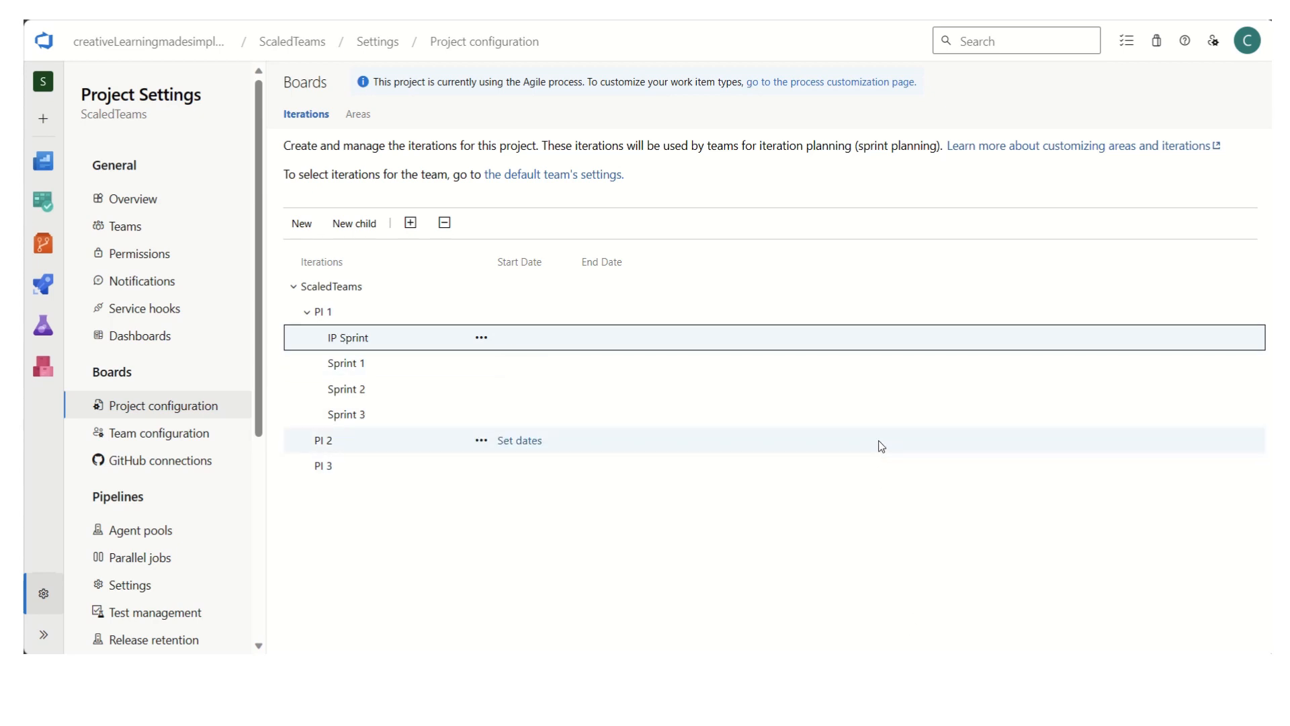
# - Check the PI dates in the Excel sheet and set PI 1 in Azure DevOps to run from 9/4/2023 to 11/10/2023
pyautogui.hotkey('alt', 'Tab')
pyautogui.click(356, 284)
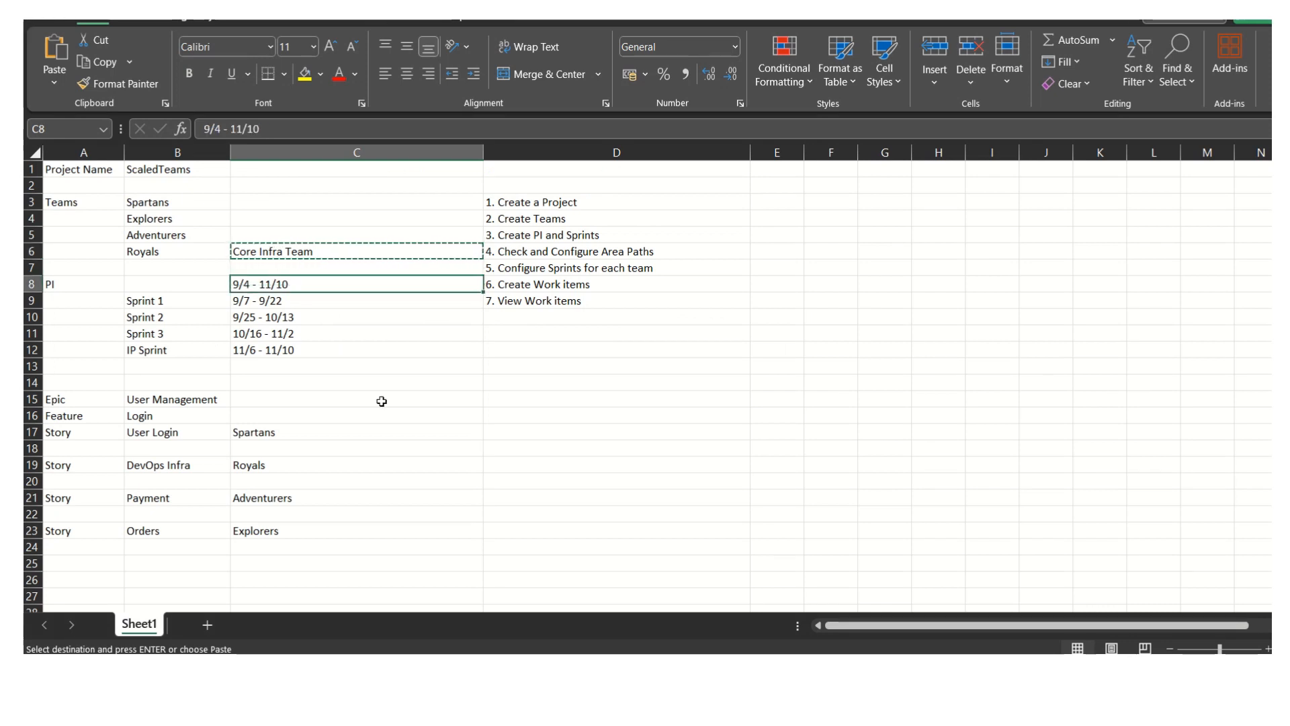
pyautogui.hotkey('alt', 'Tab')
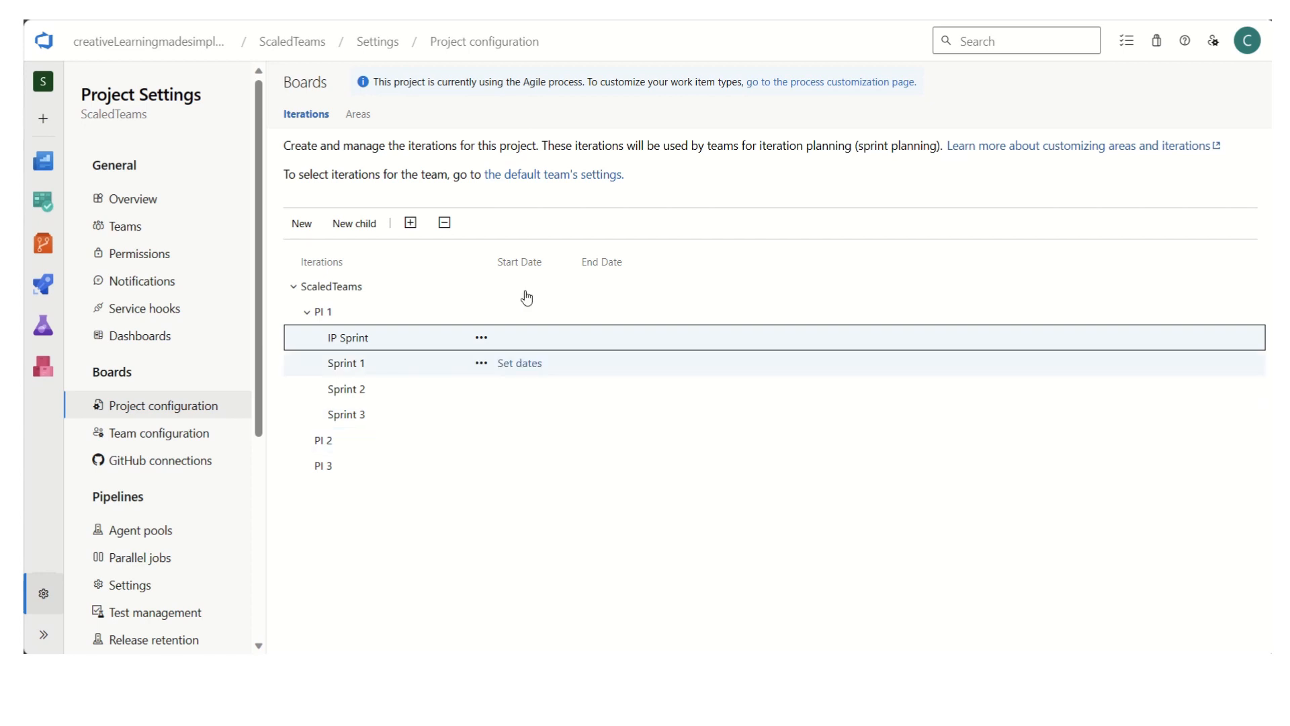
pyautogui.click(400, 317)
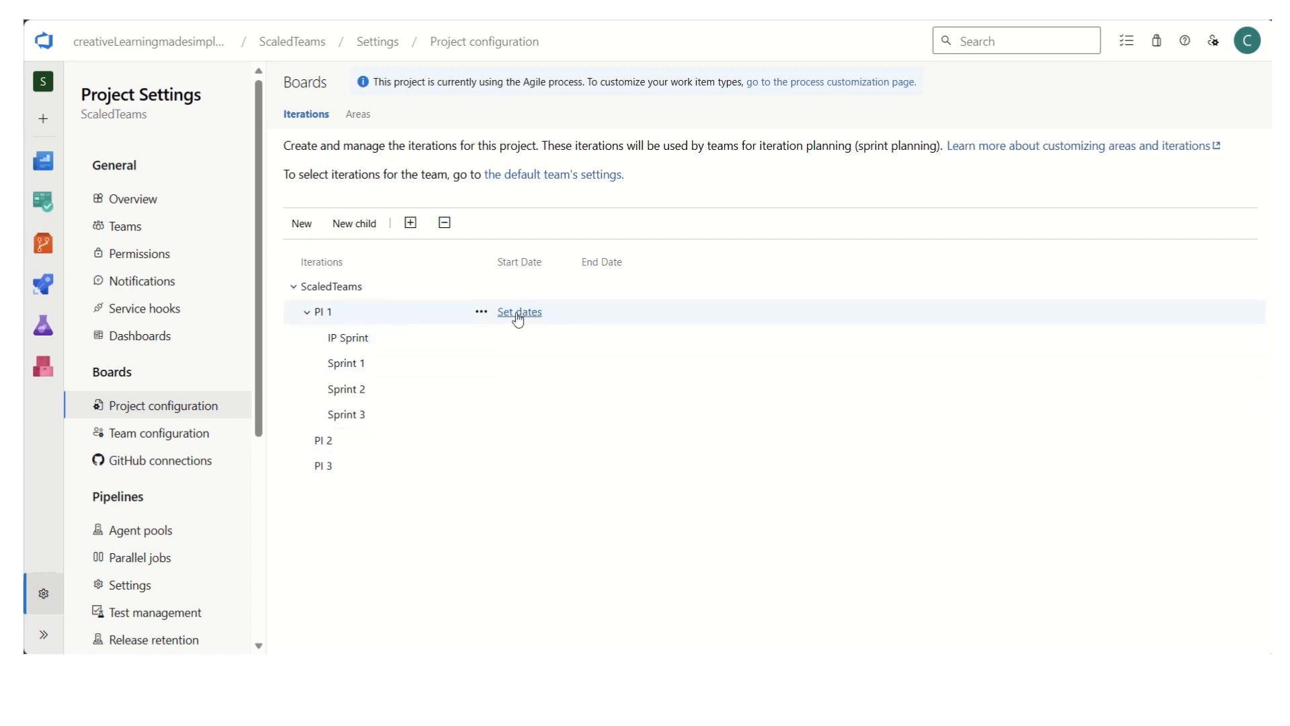
pyautogui.click(518, 313)
pyautogui.click(802, 289)
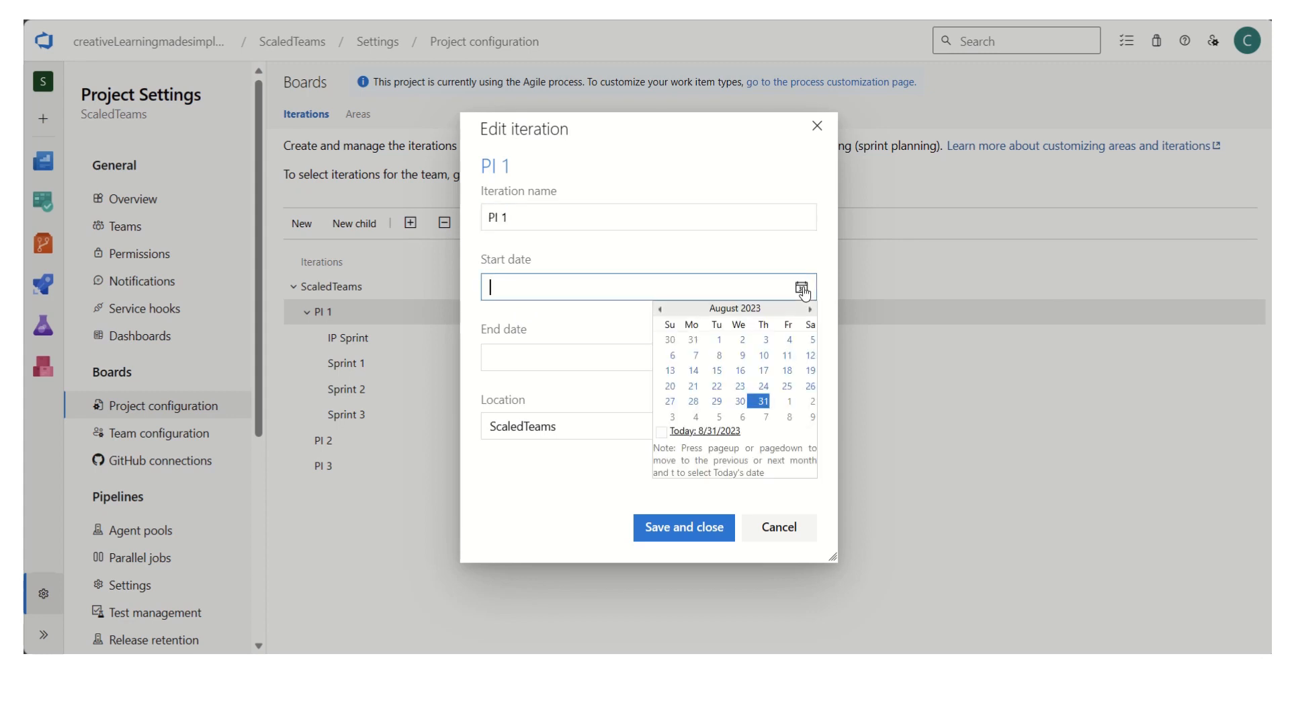
pyautogui.click(809, 310)
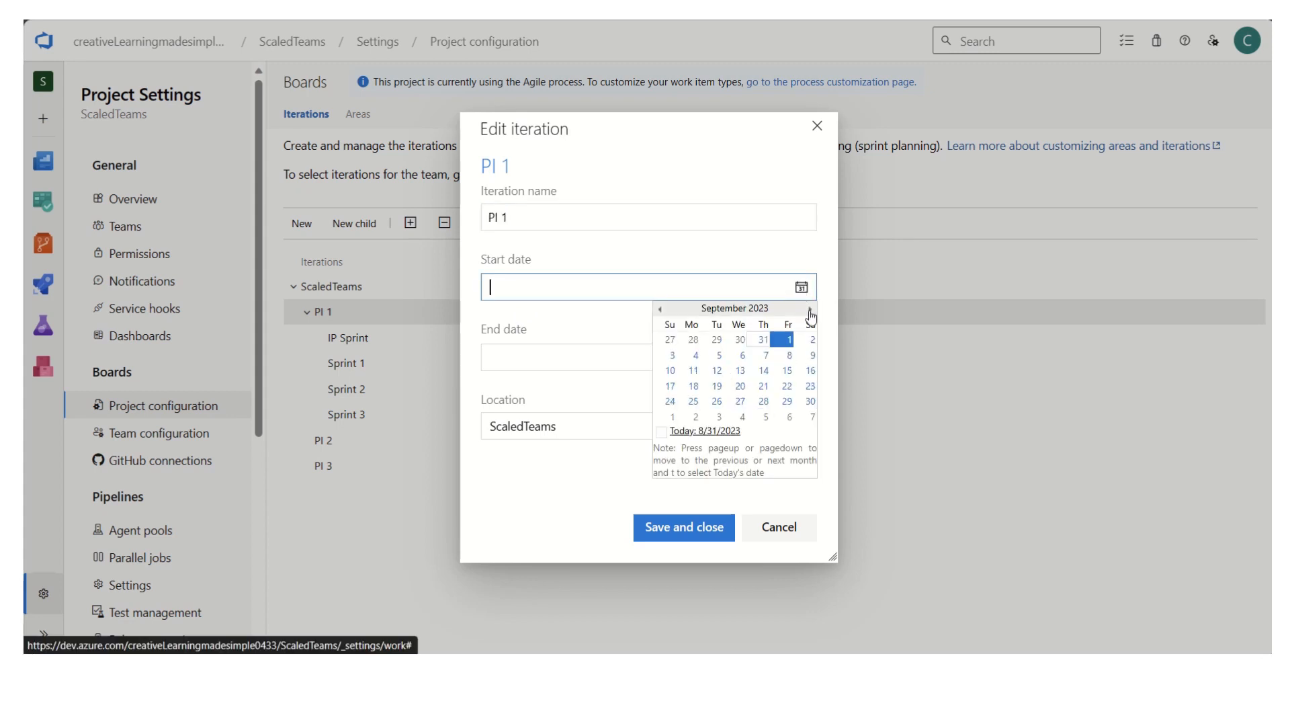
pyautogui.click(690, 353)
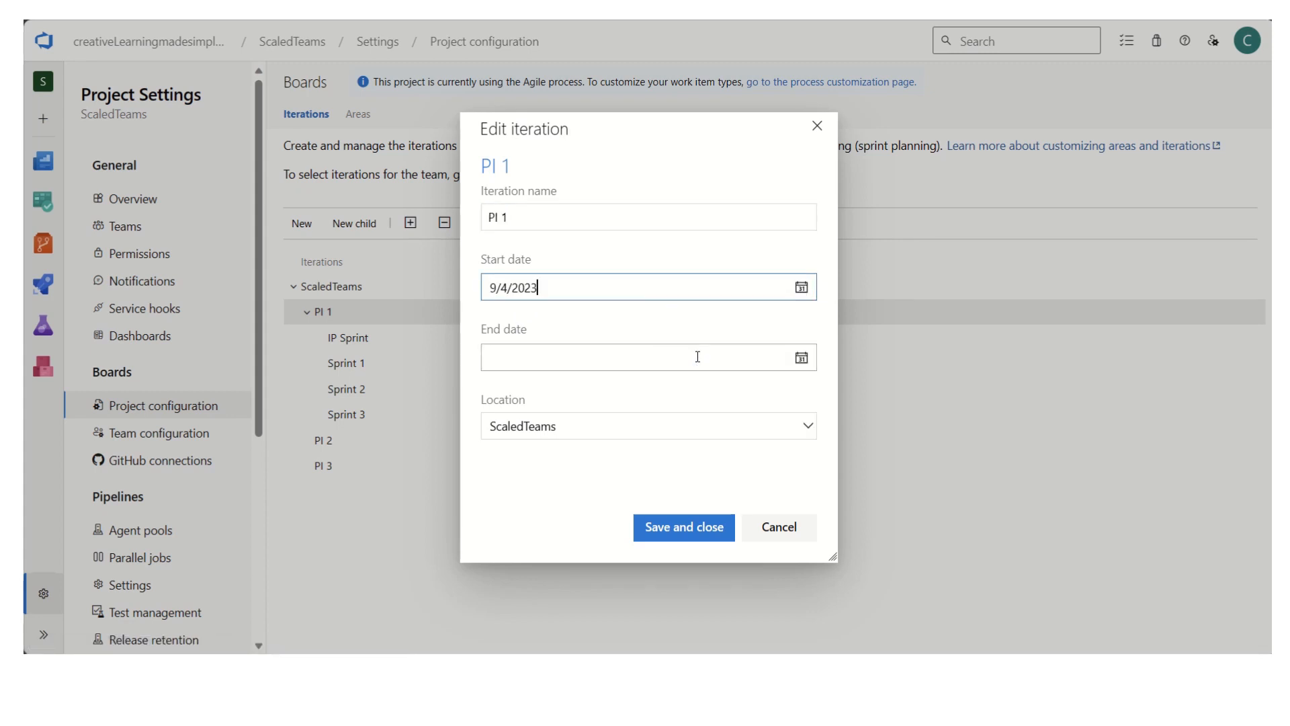
pyautogui.click(802, 358)
pyautogui.click(810, 380)
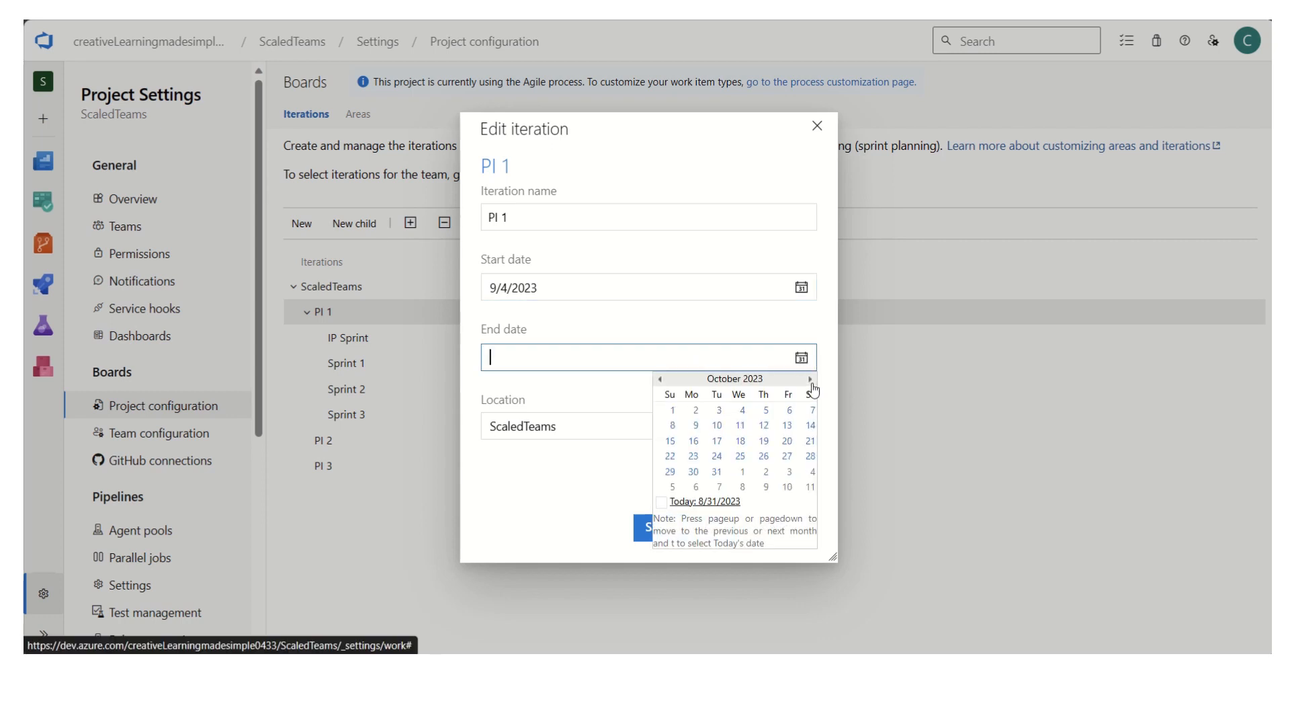
pyautogui.click(811, 380)
pyautogui.click(788, 426)
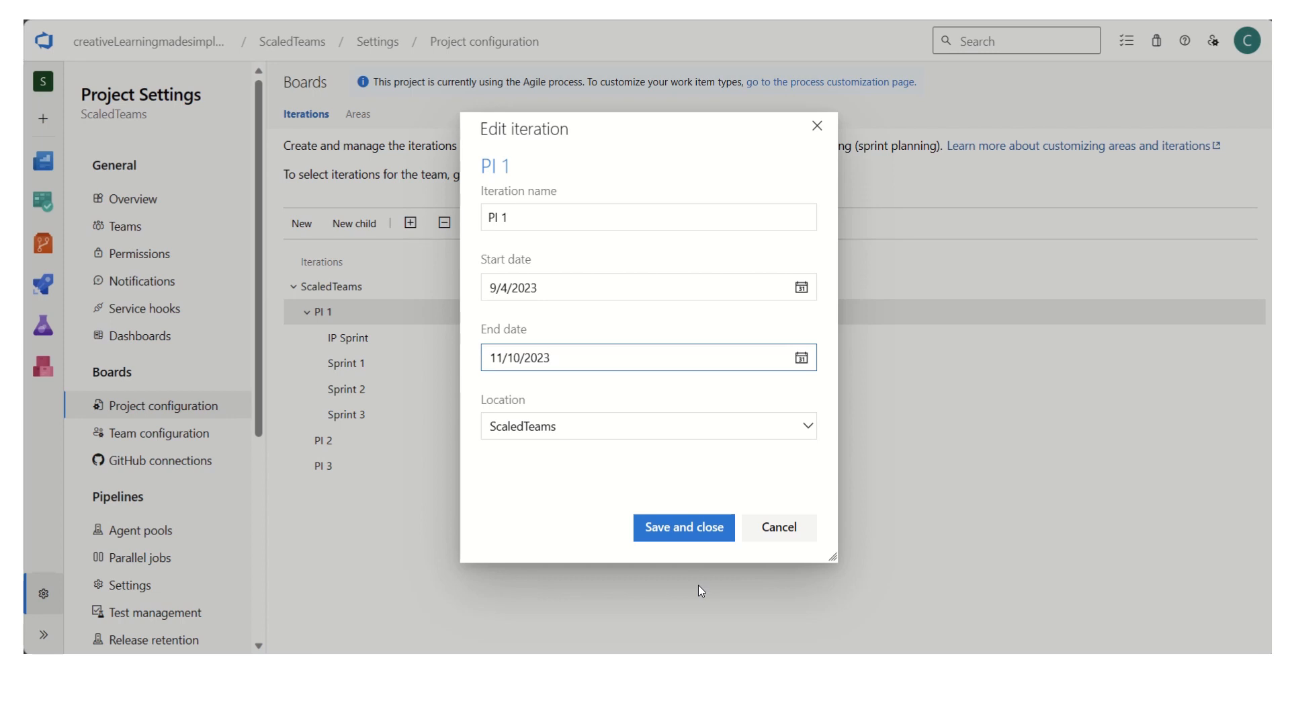
pyautogui.click(694, 534)
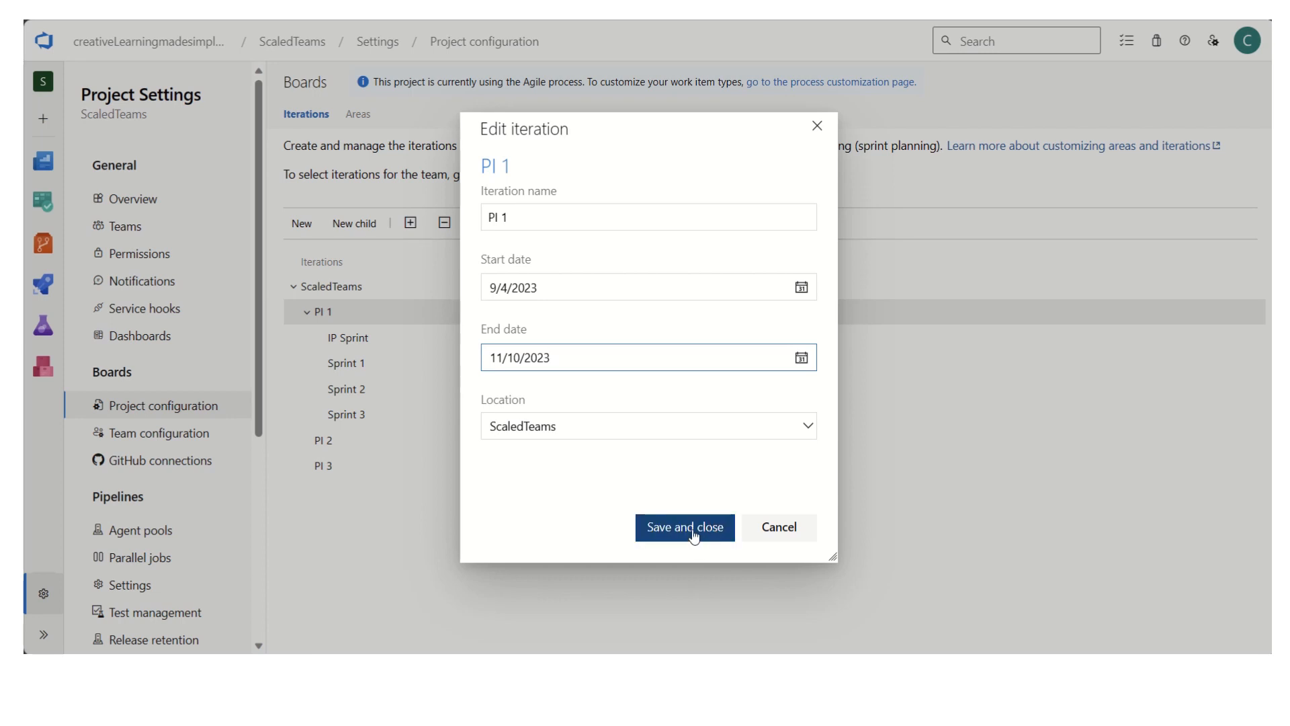
# - Save the PI 1 dates, check the sprint dates in the Excel sheet, and set Sprint 1 to run from 9/7/2023 to 9/22/2023
pyautogui.click(694, 534)
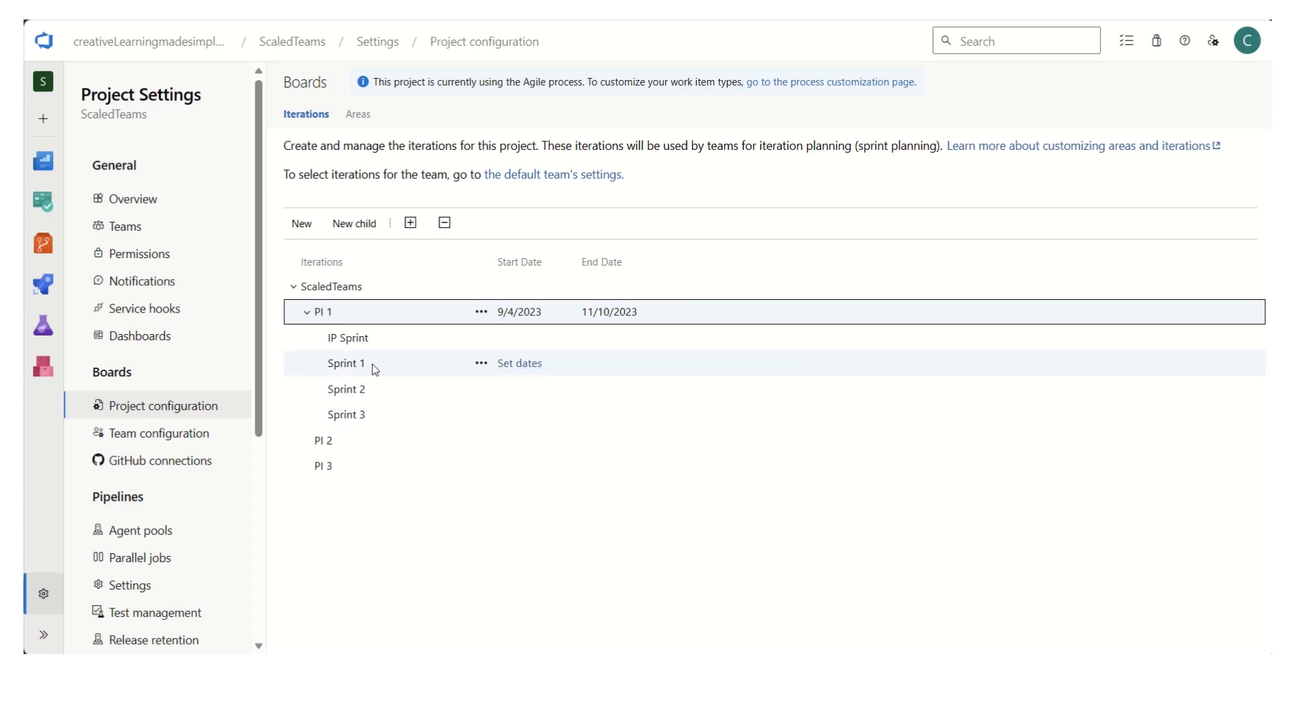
pyautogui.click(523, 363)
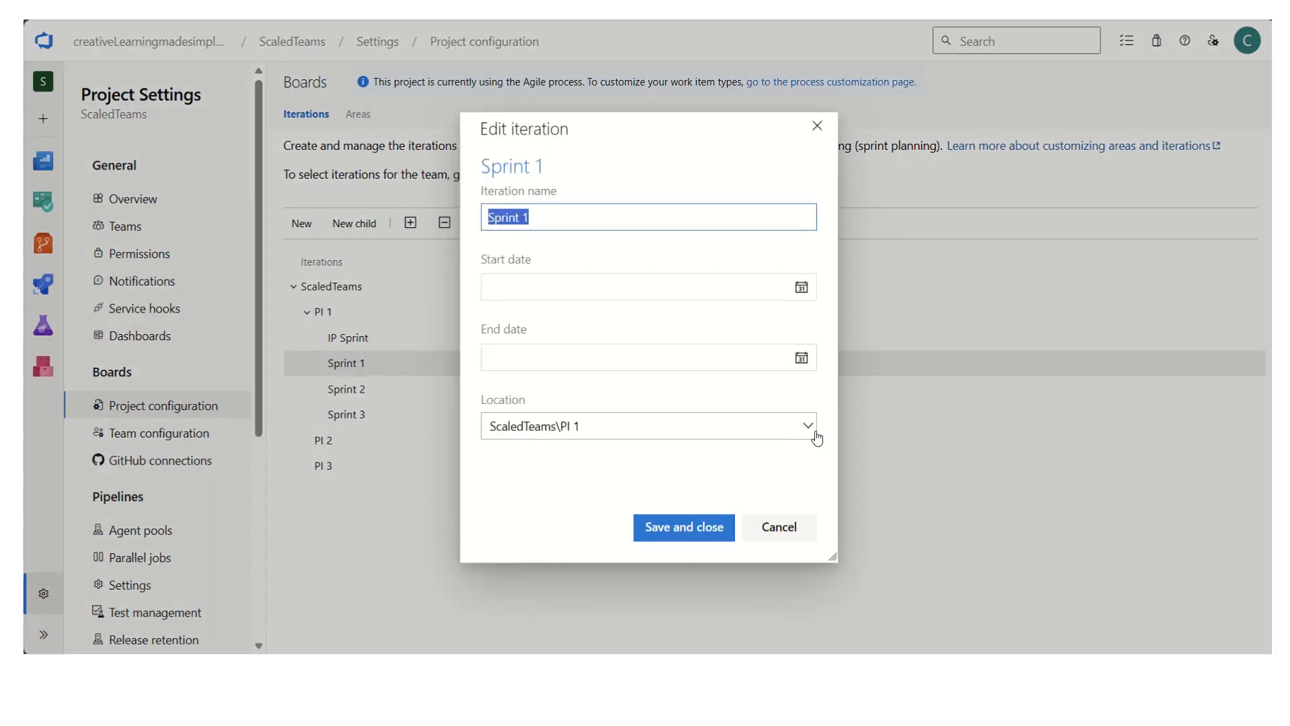
pyautogui.hotkey('alt', 'Tab')
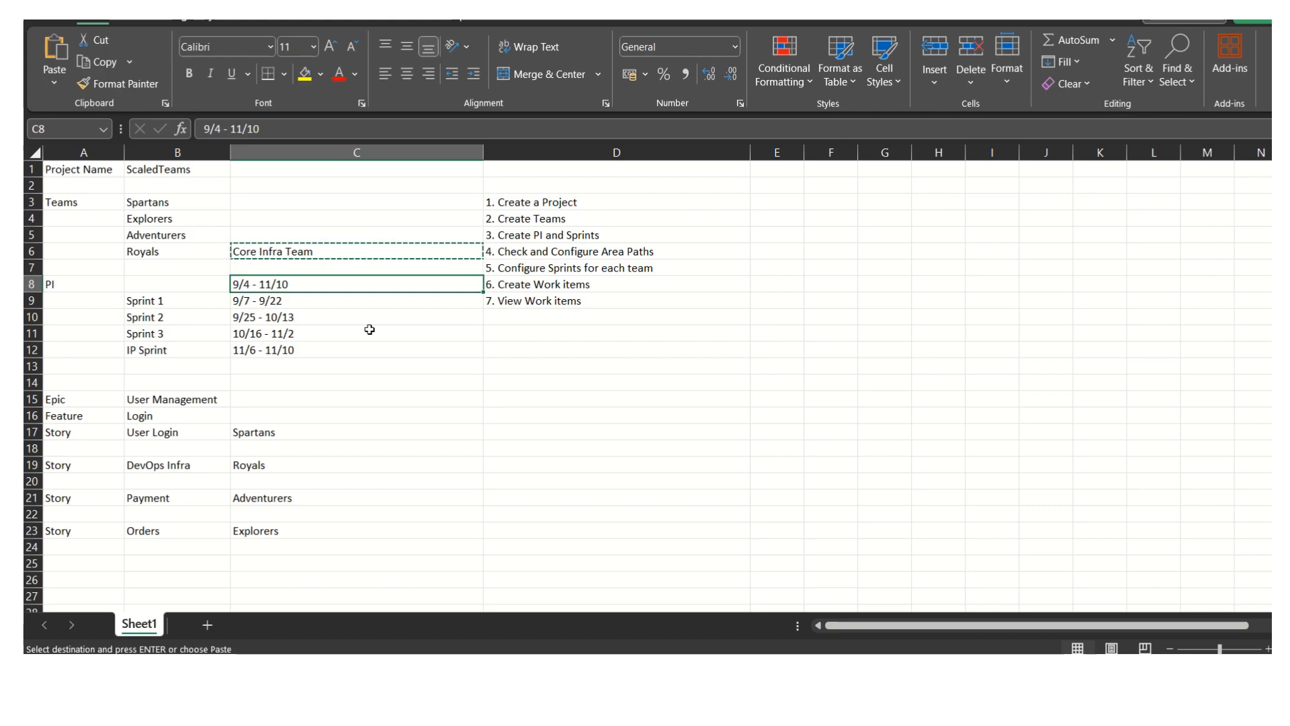
pyautogui.hotkey('alt', 'Tab')
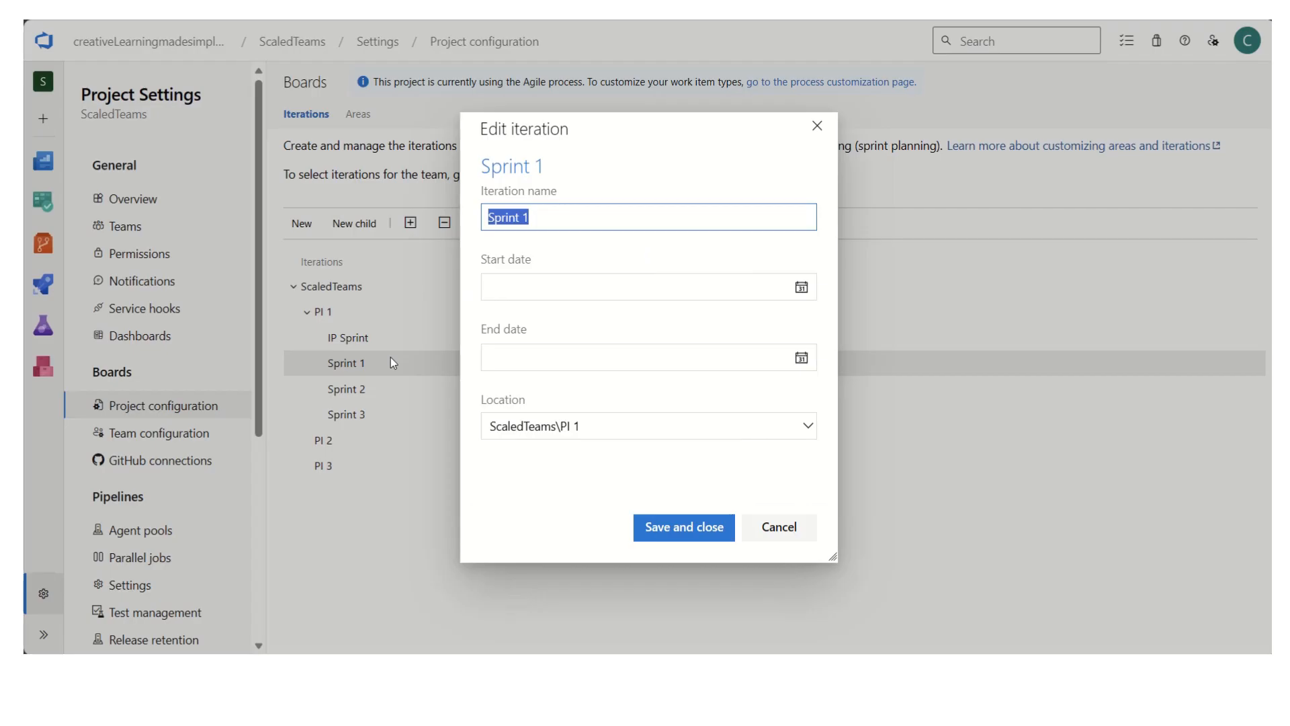
pyautogui.click(802, 287)
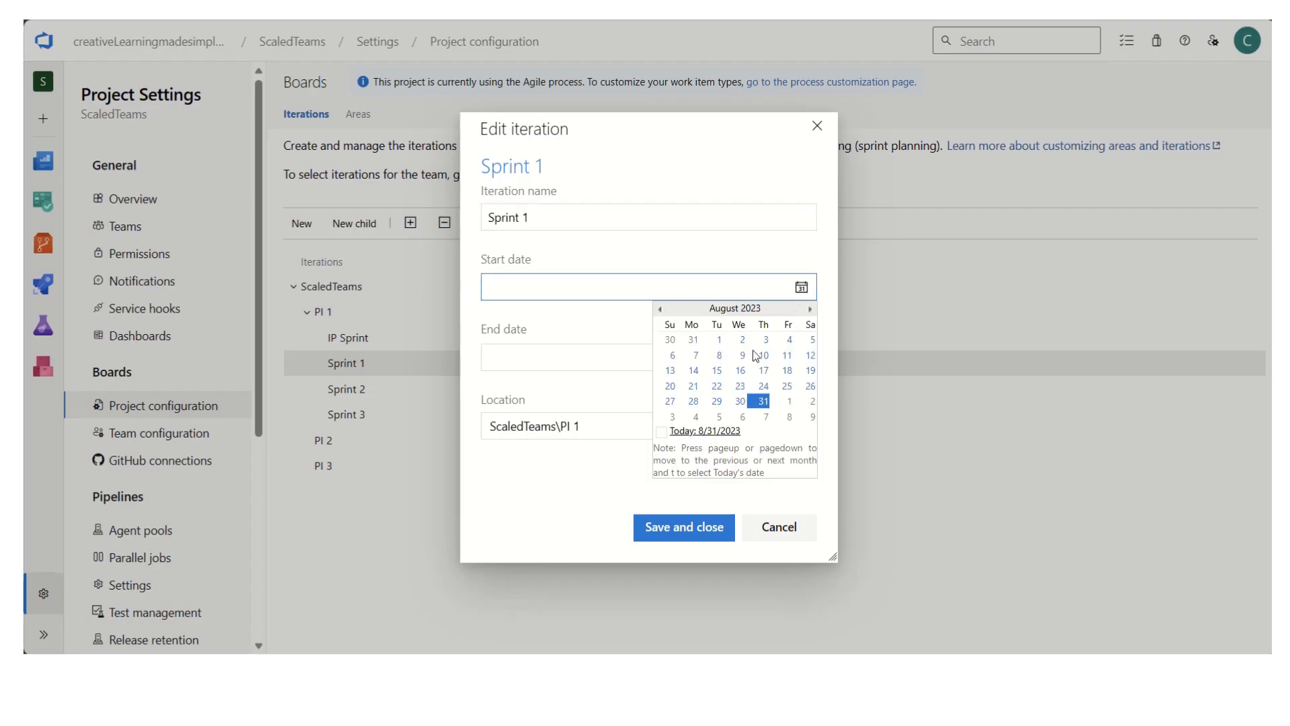
pyautogui.click(809, 308)
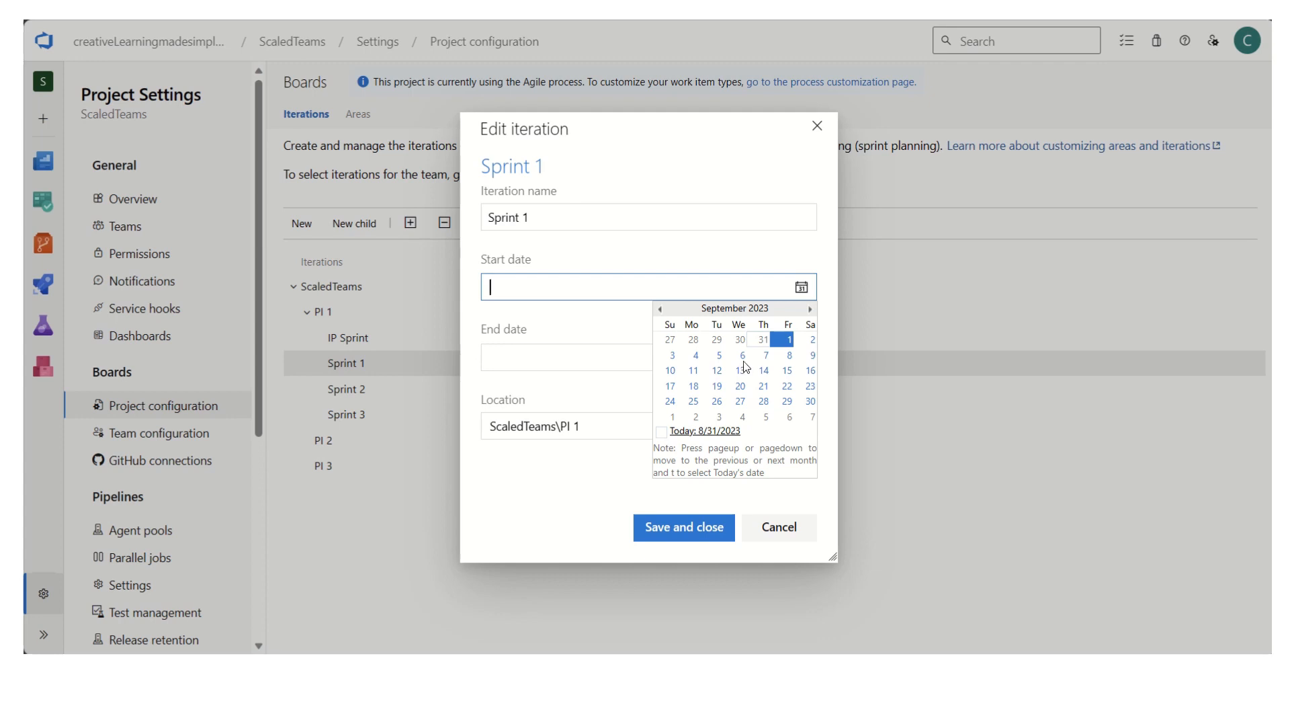
pyautogui.click(767, 354)
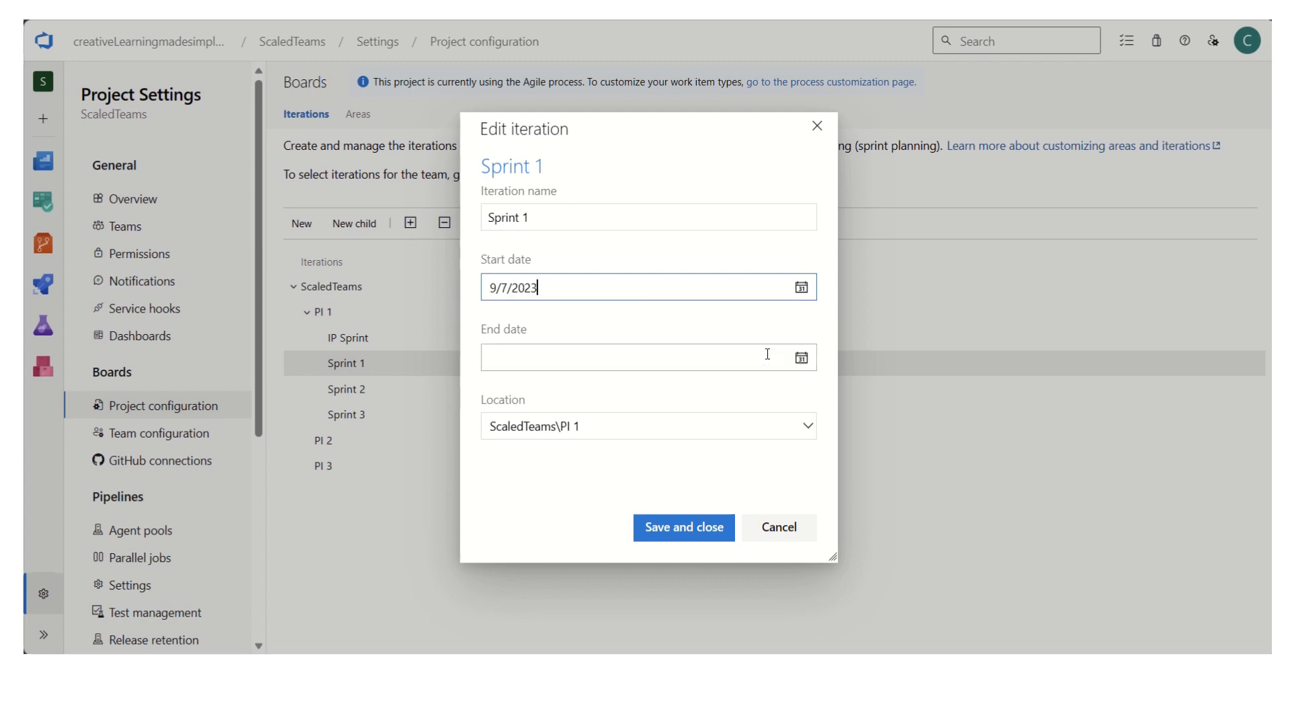
pyautogui.click(801, 360)
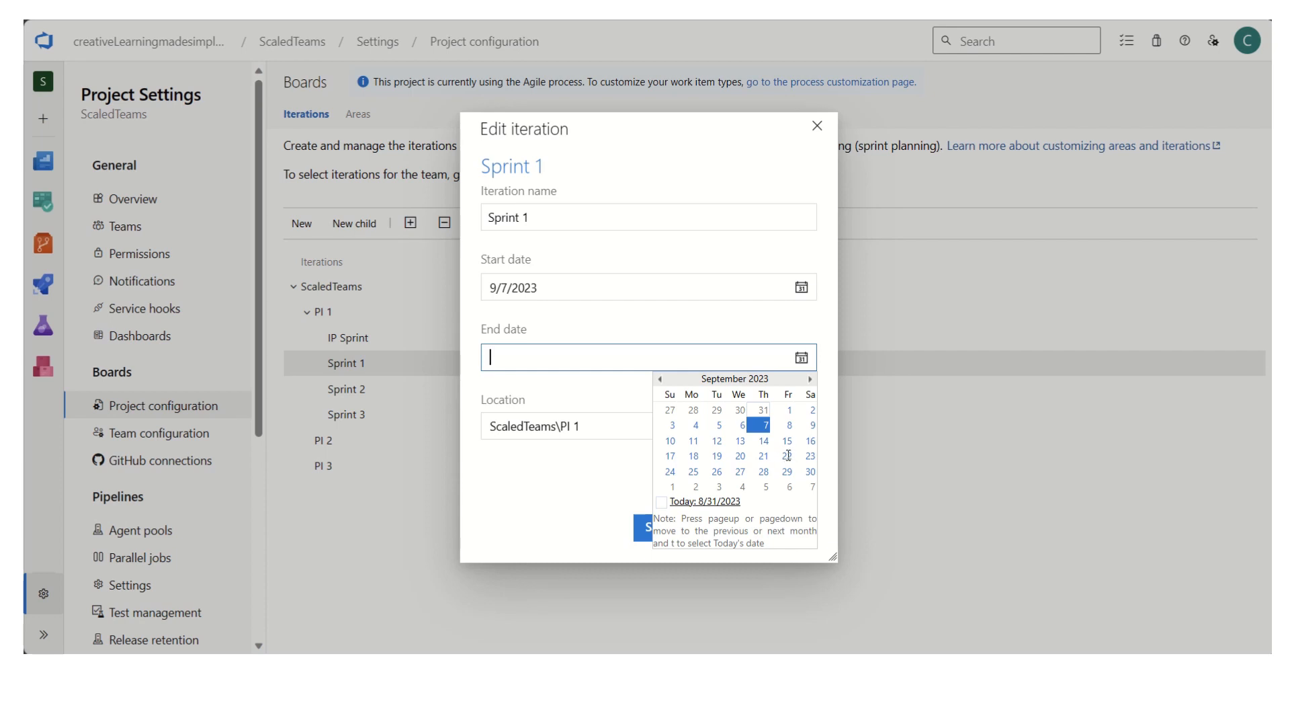
pyautogui.click(786, 456)
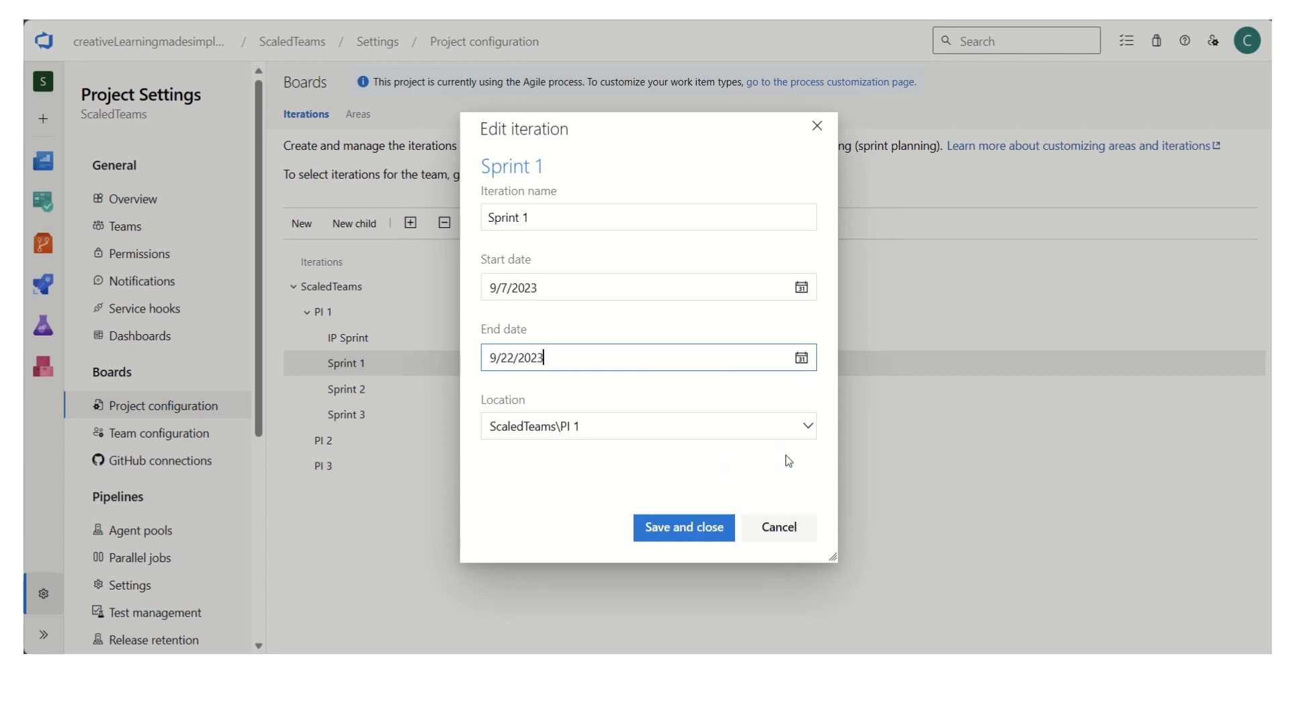
pyautogui.click(709, 541)
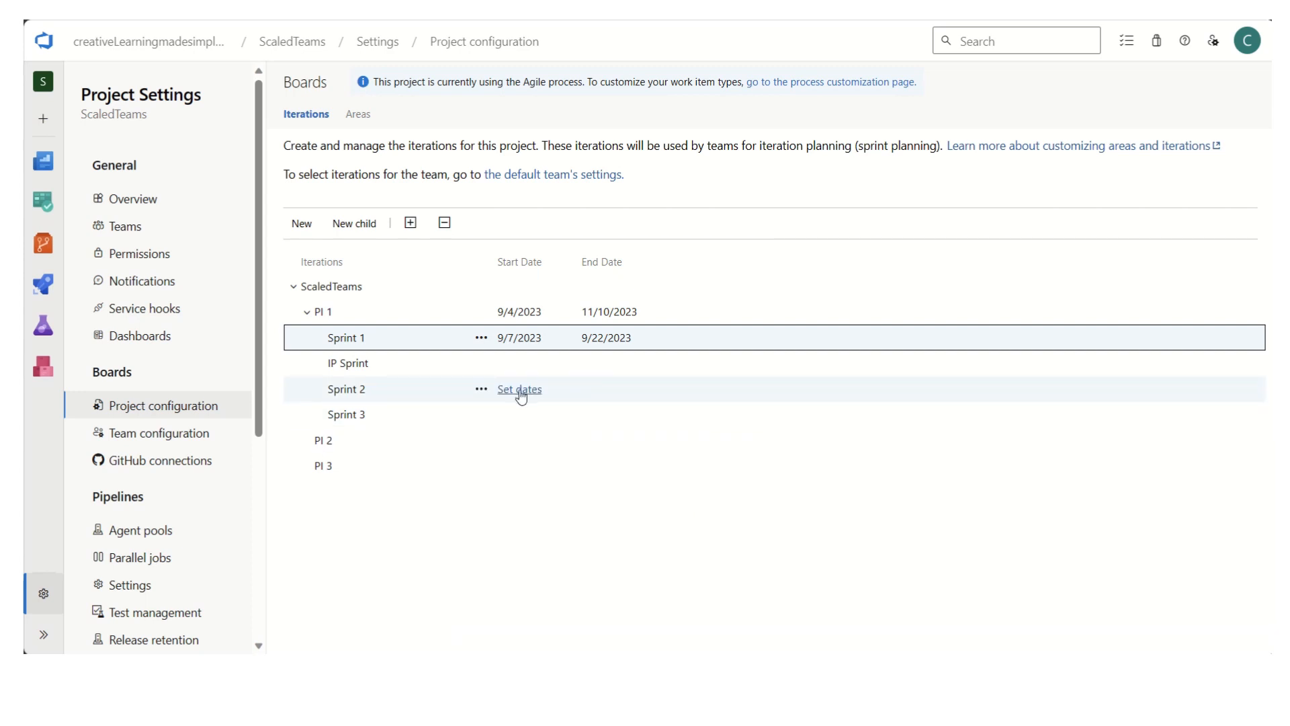
# - Set Sprint 2 to start on 9/25/2023 and end on 10/13/2023, and save it
pyautogui.click(521, 396)
pyautogui.click(799, 291)
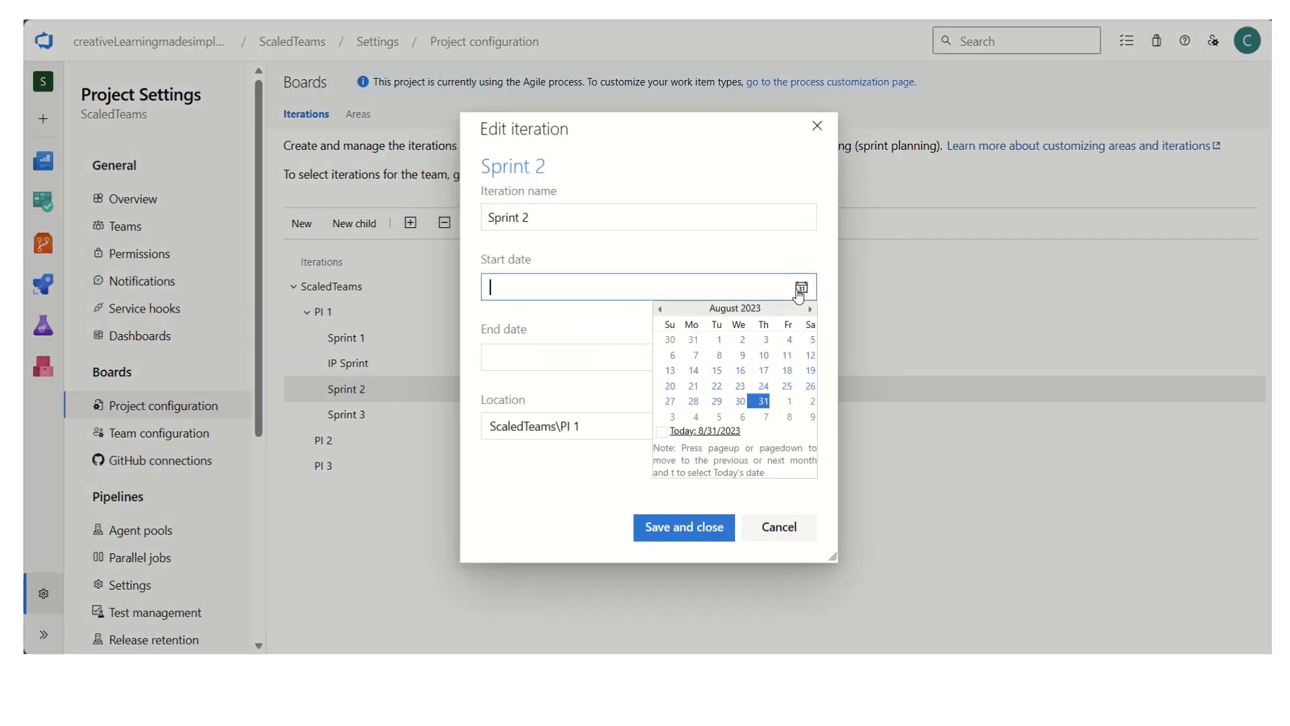
pyautogui.click(810, 309)
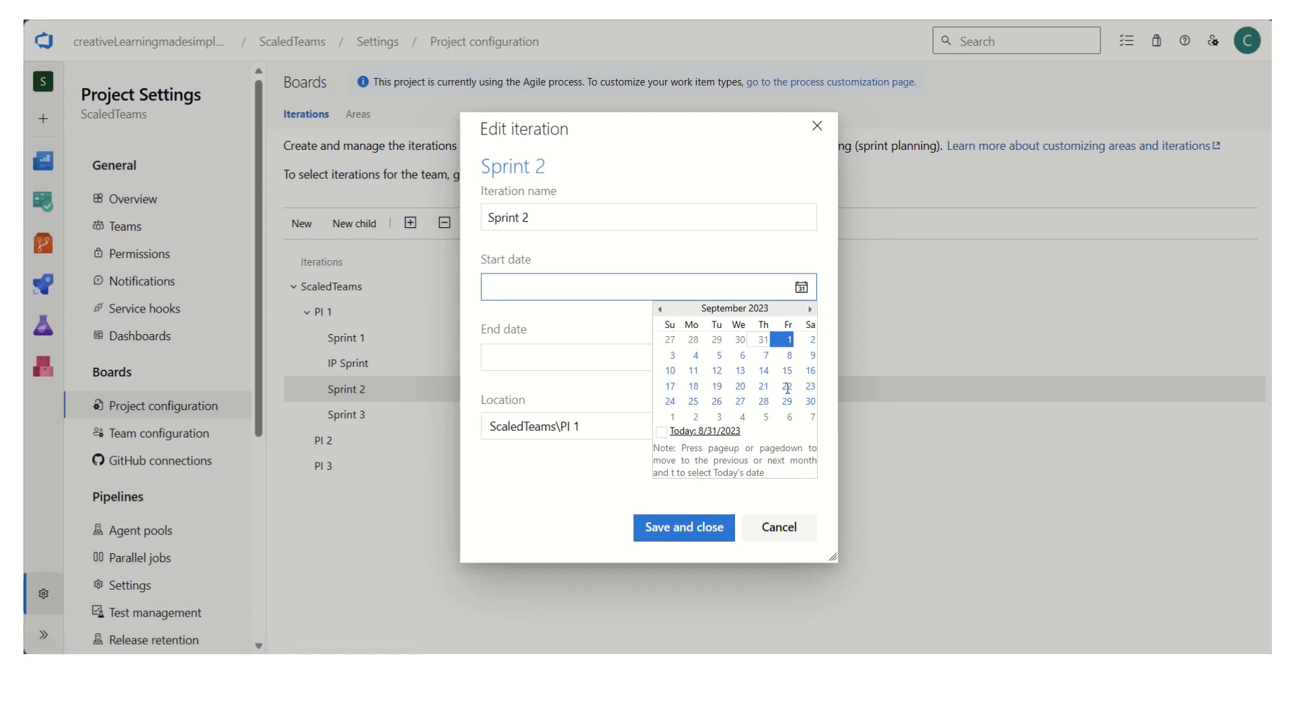
pyautogui.click(693, 401)
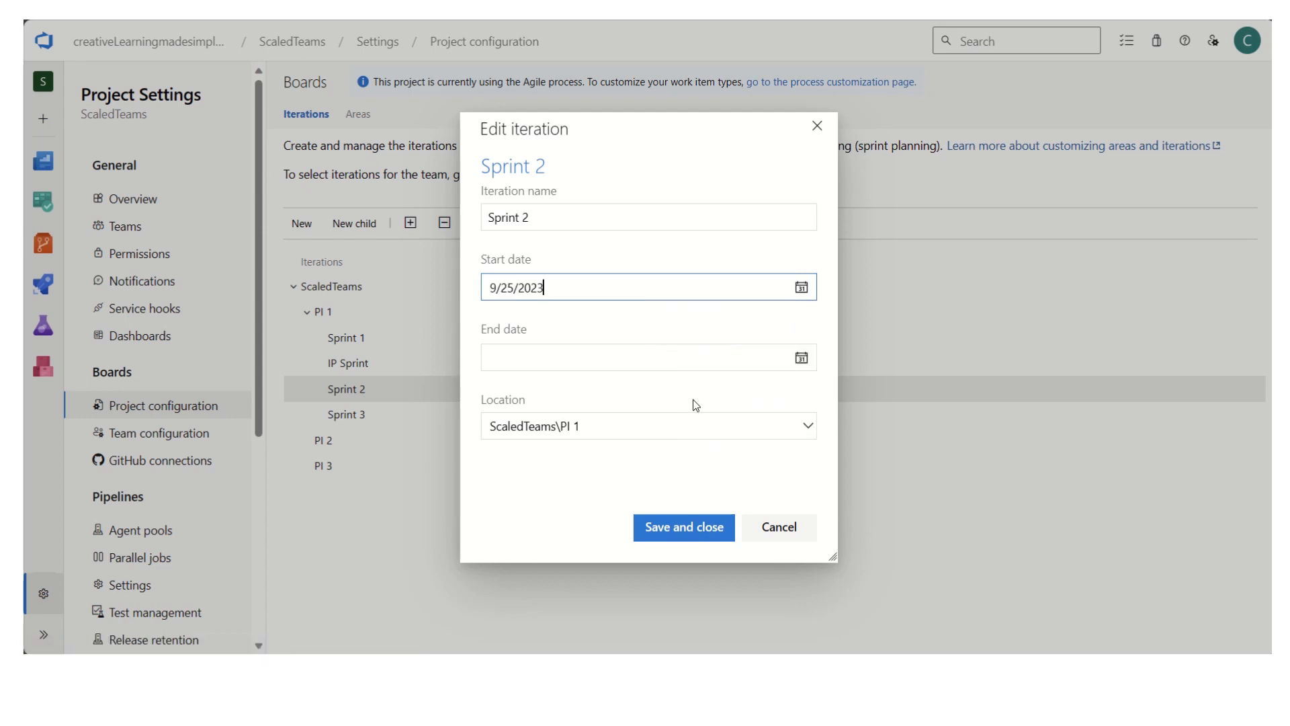
pyautogui.click(801, 358)
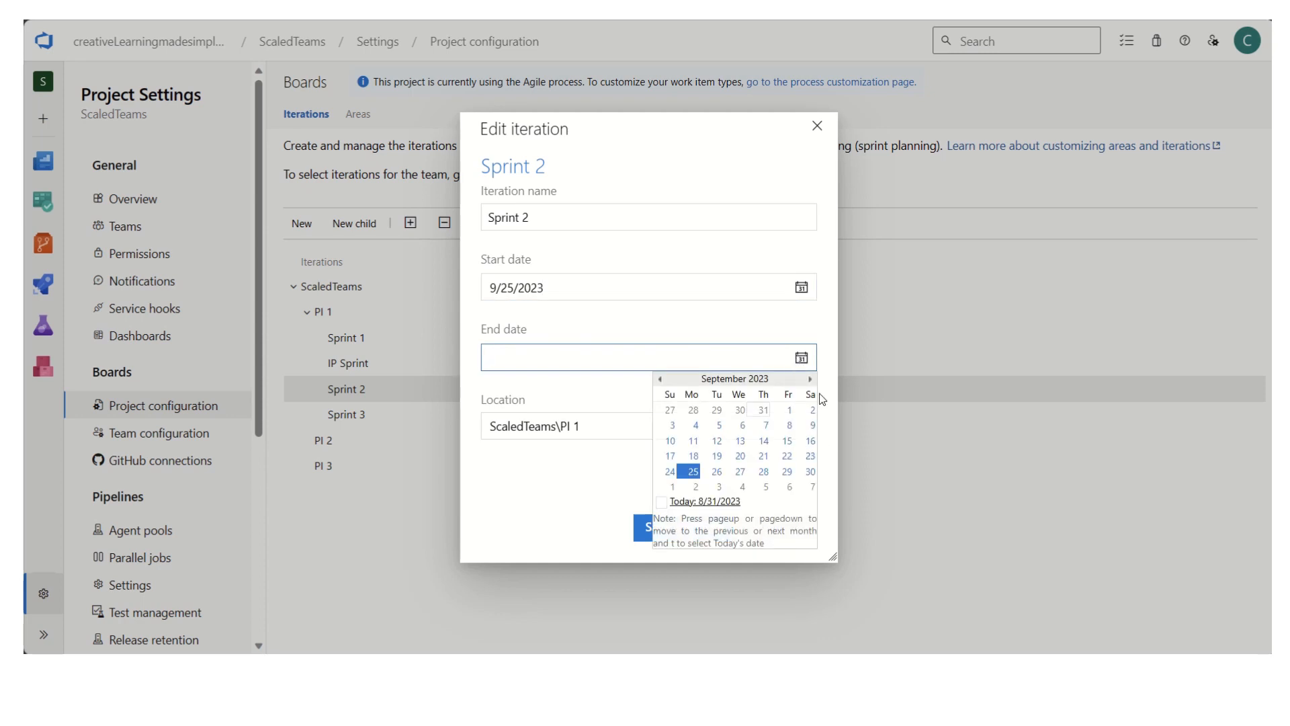
pyautogui.click(810, 379)
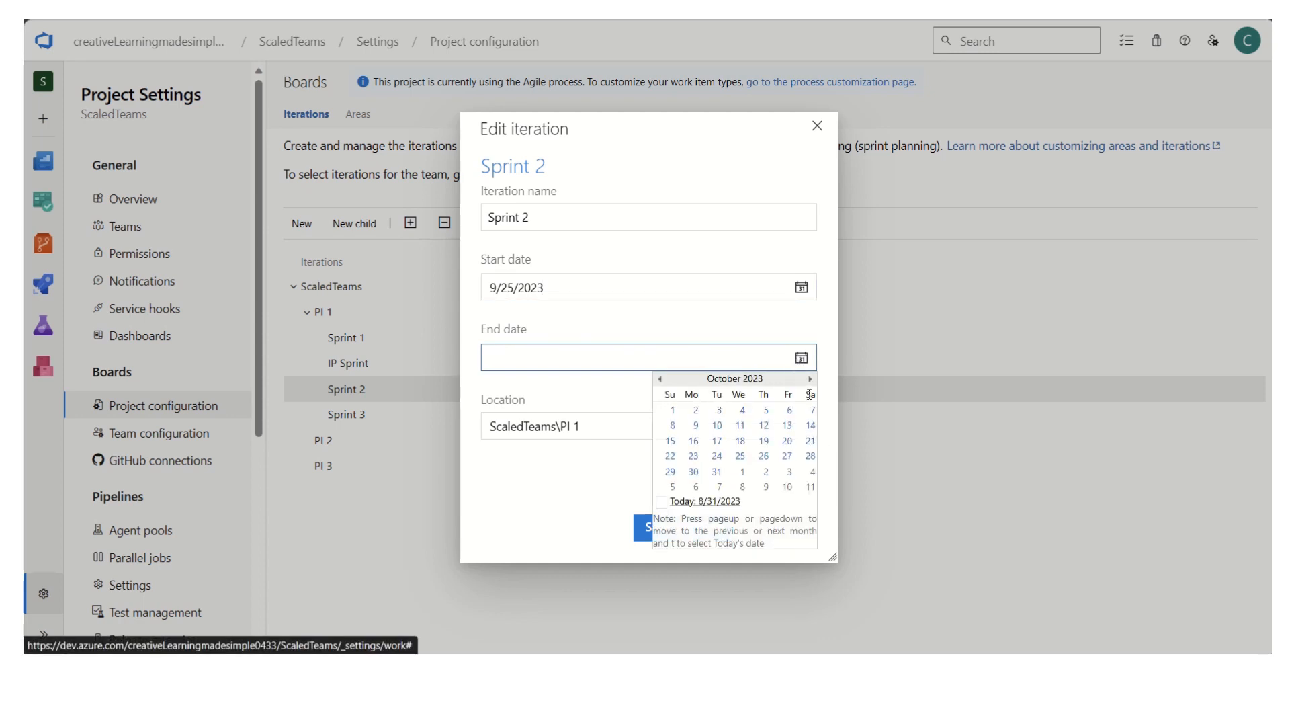
pyautogui.click(787, 425)
pyautogui.click(611, 530)
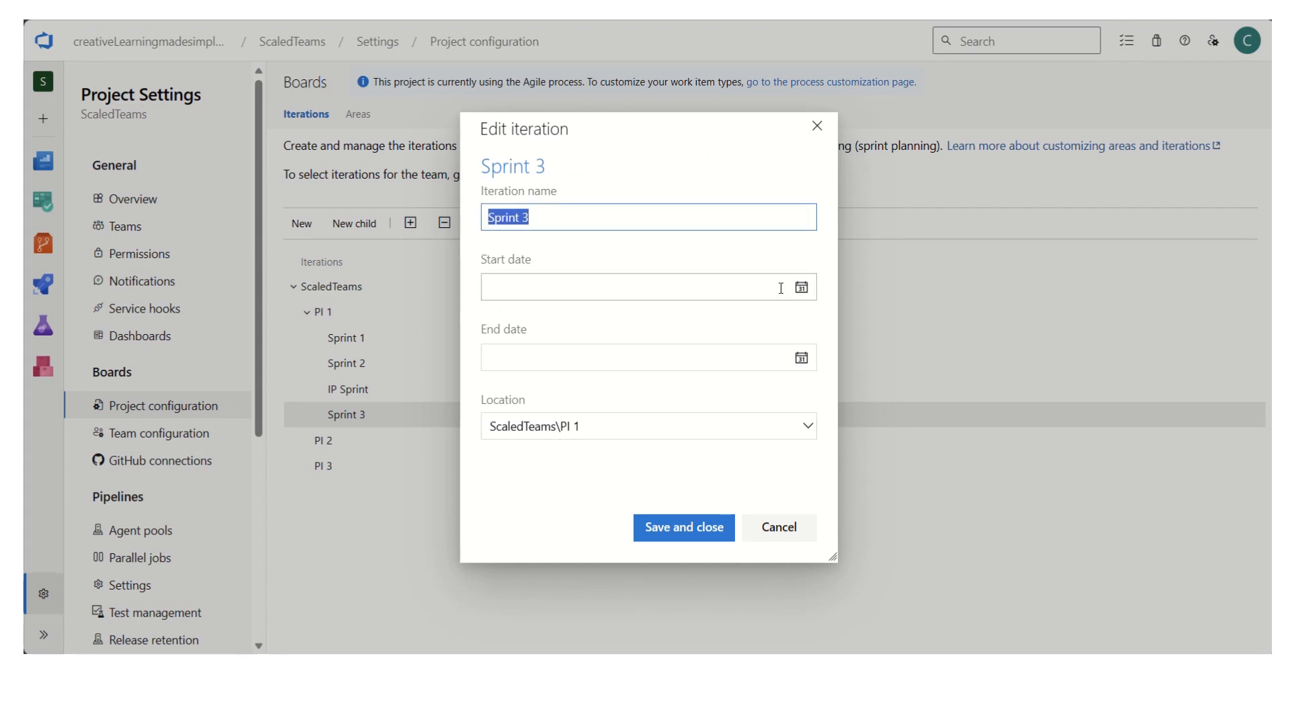
# - Set the Sprint 3 dates to 10/16/2023 through 11/3/2023 and save the iteration
pyautogui.click(801, 287)
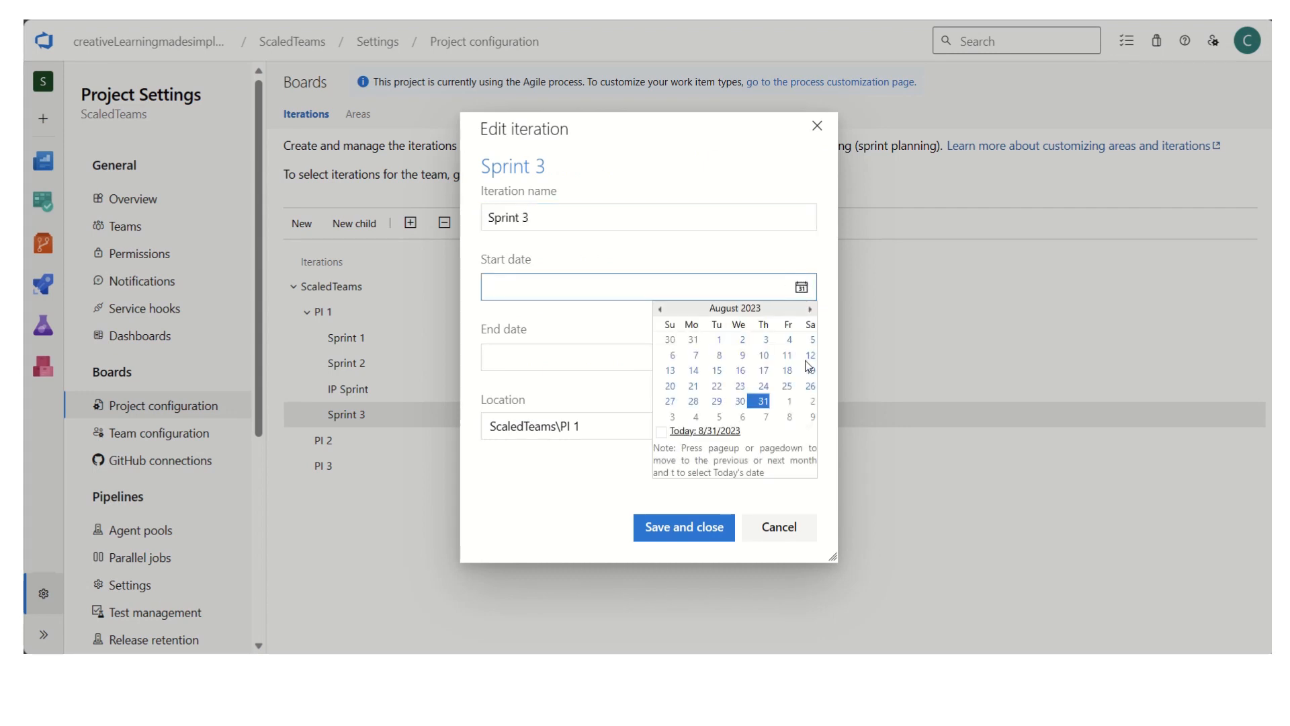
pyautogui.click(810, 309)
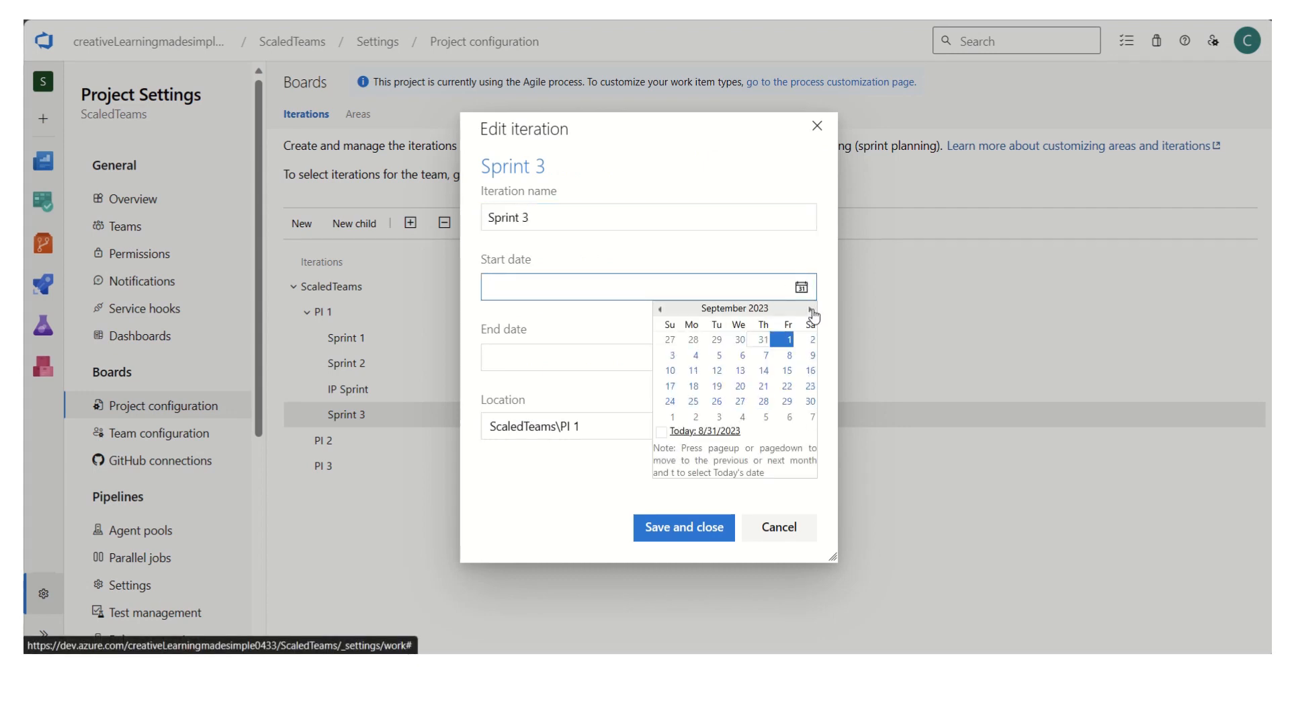
pyautogui.click(810, 309)
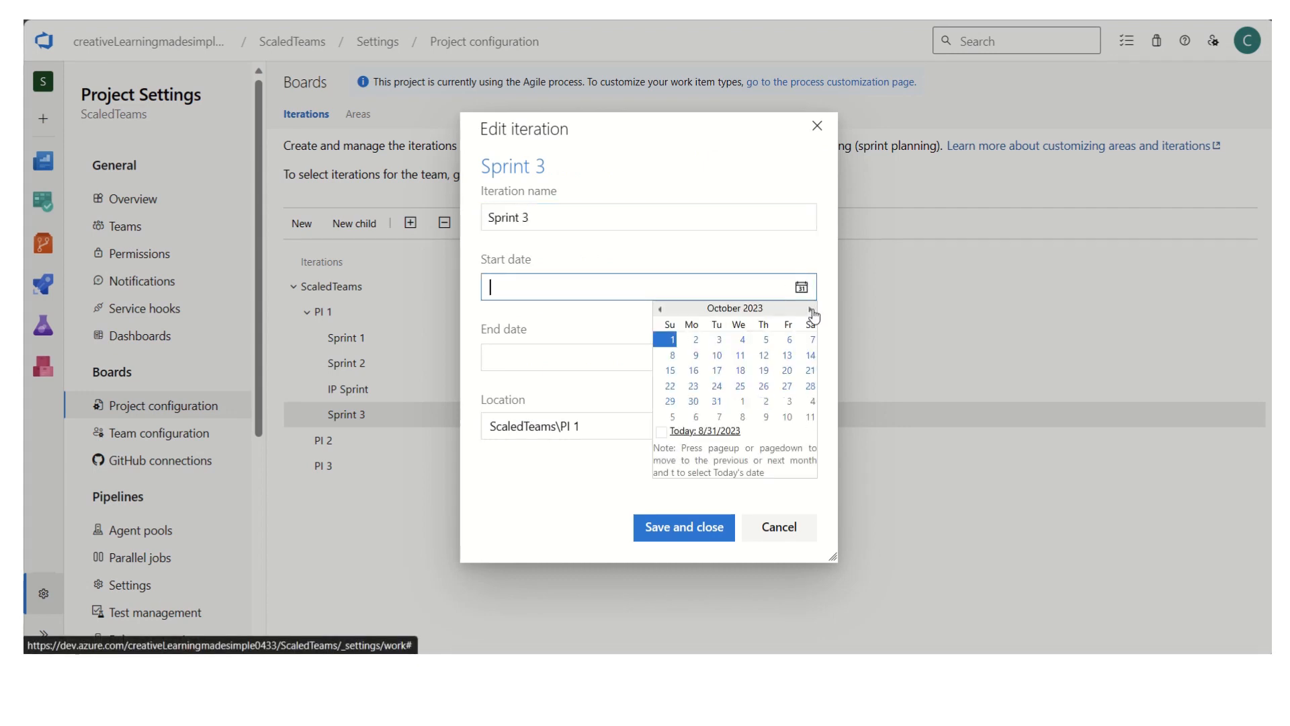
pyautogui.click(694, 370)
pyautogui.click(801, 358)
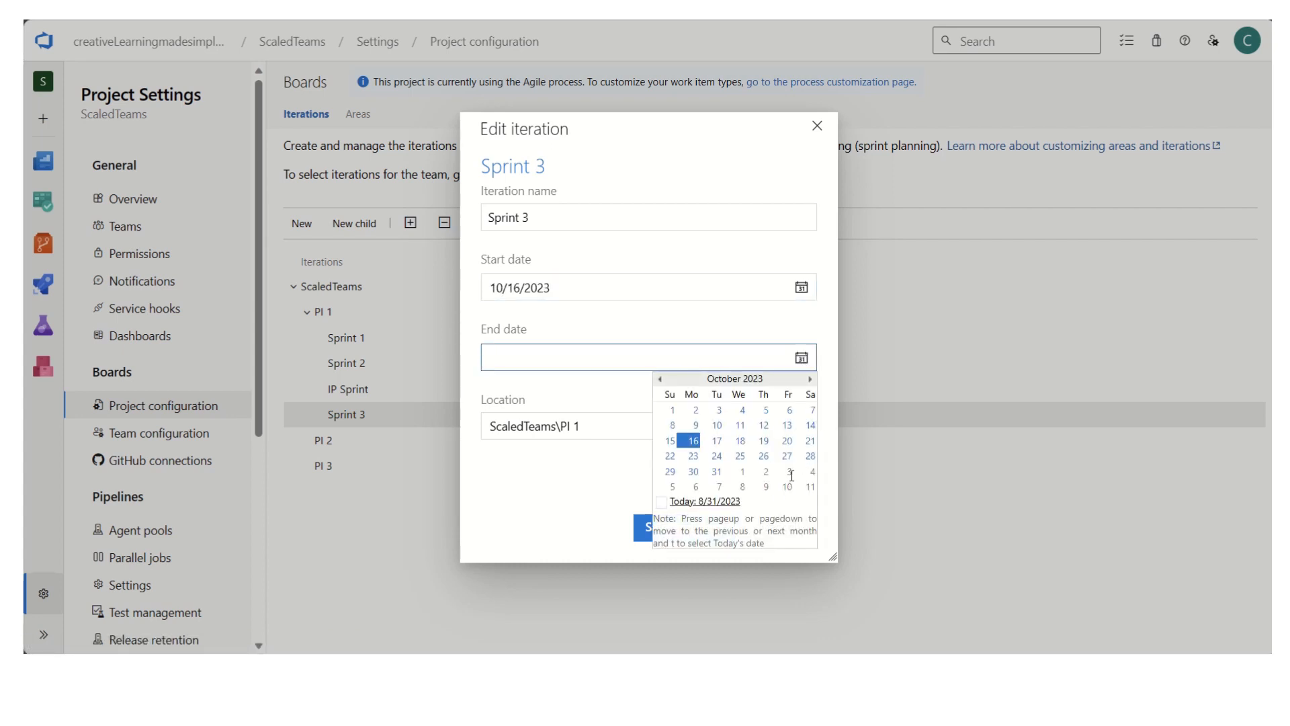
pyautogui.click(791, 473)
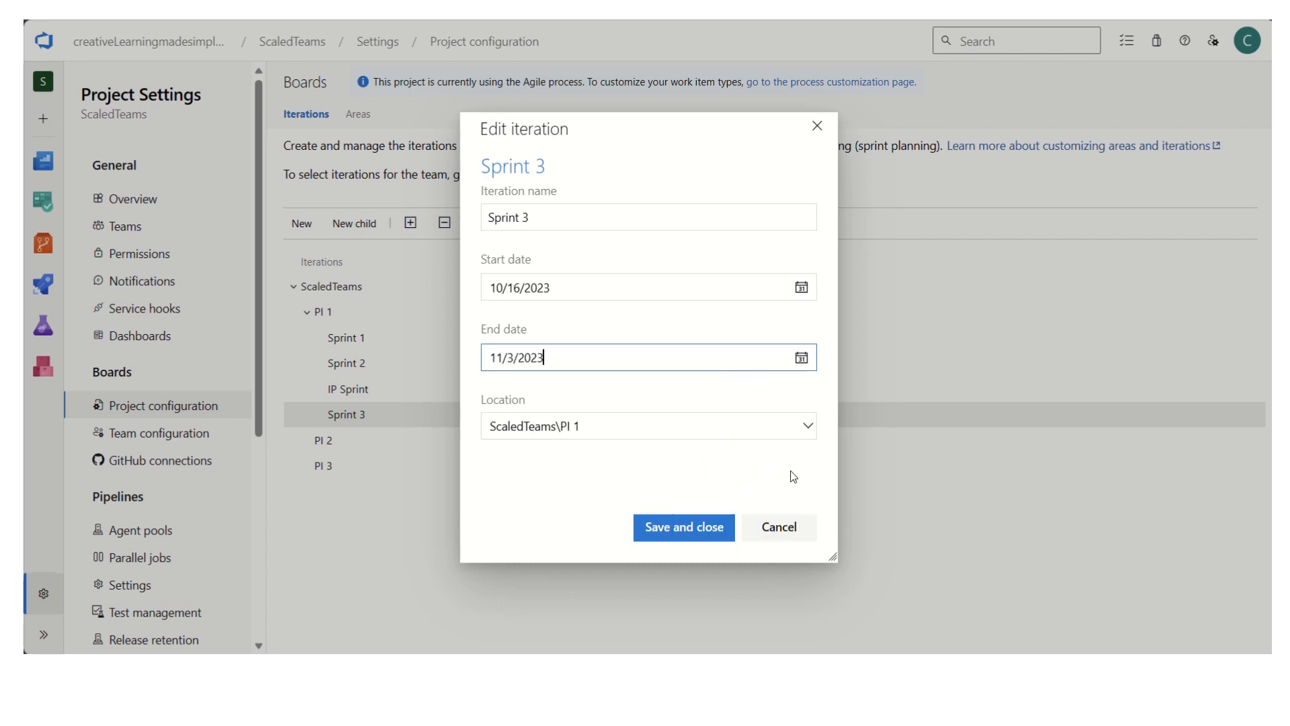
pyautogui.click(702, 532)
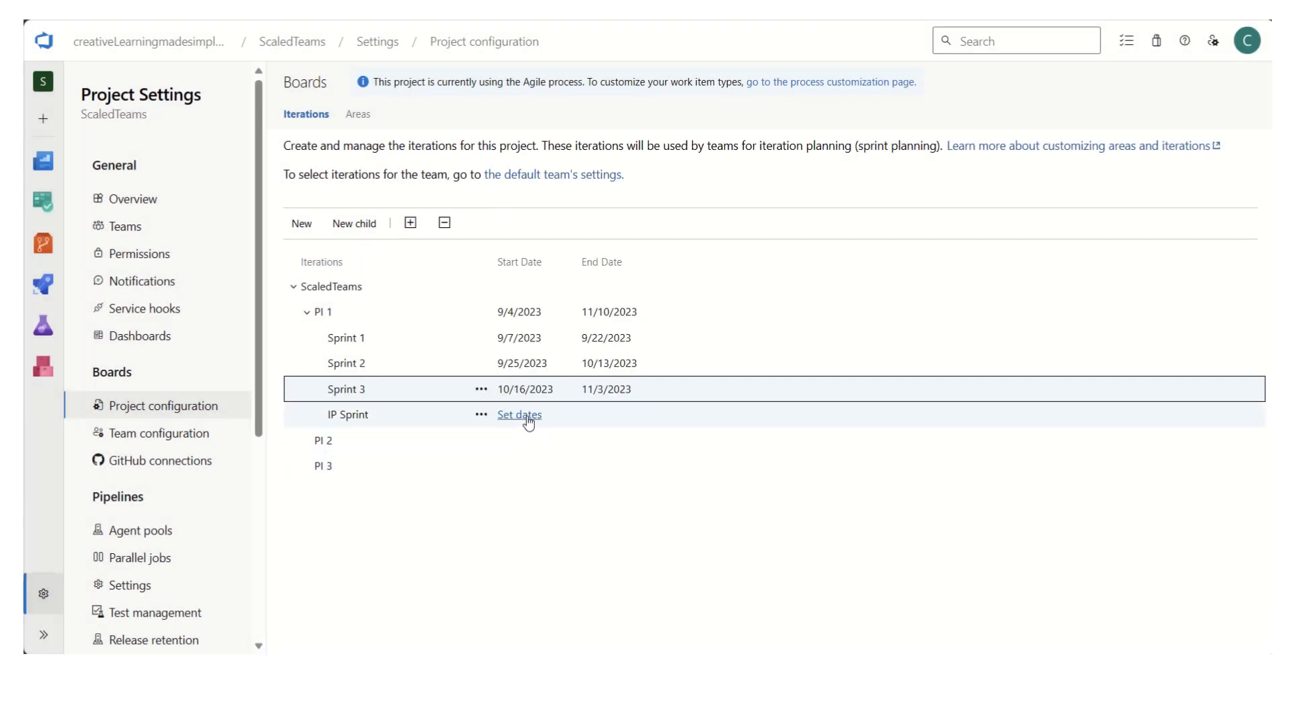
# - Set the IP Sprint to run from 11/6/2023 to 11/10/2023 and save it
pyautogui.click(534, 416)
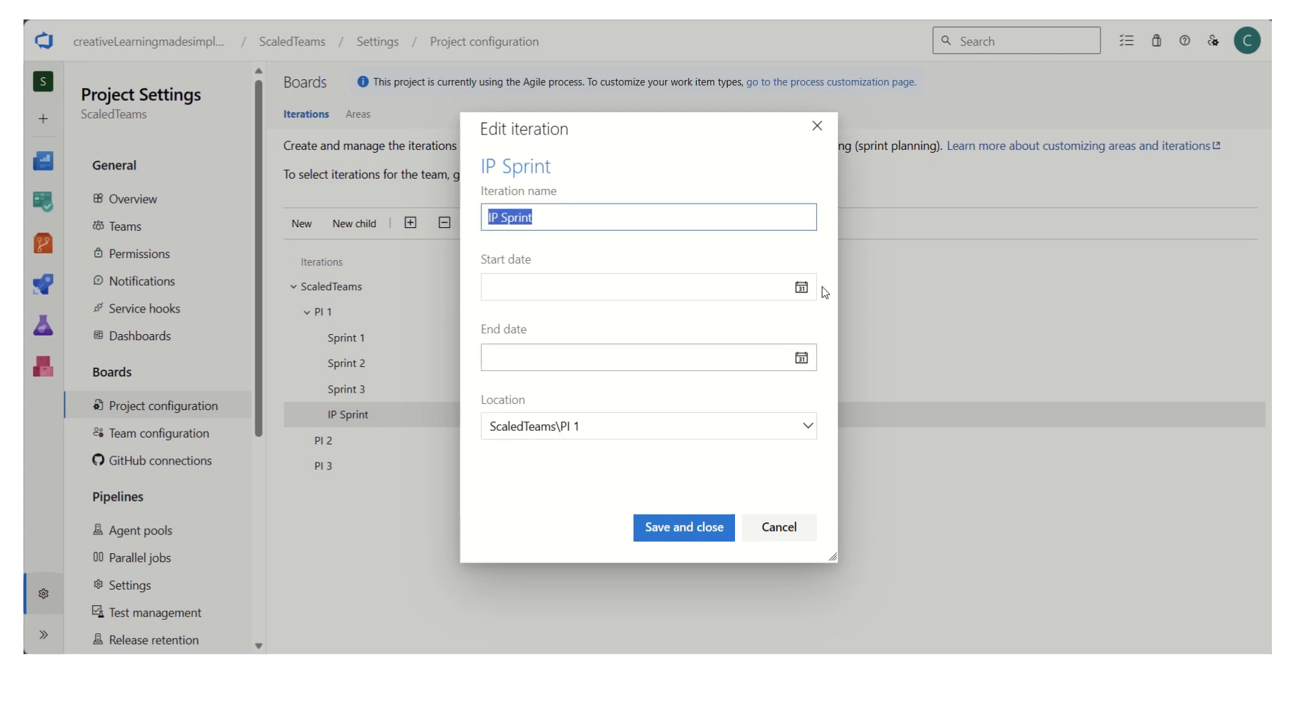
pyautogui.click(802, 289)
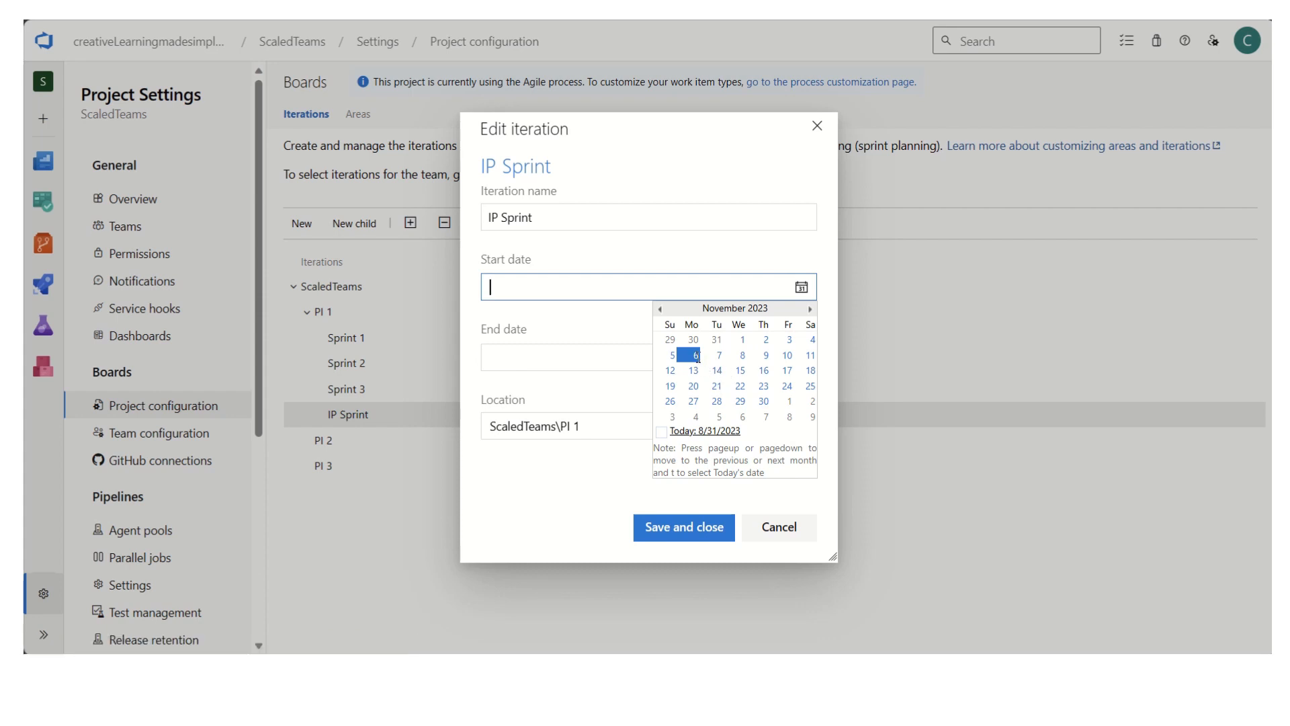
pyautogui.click(697, 356)
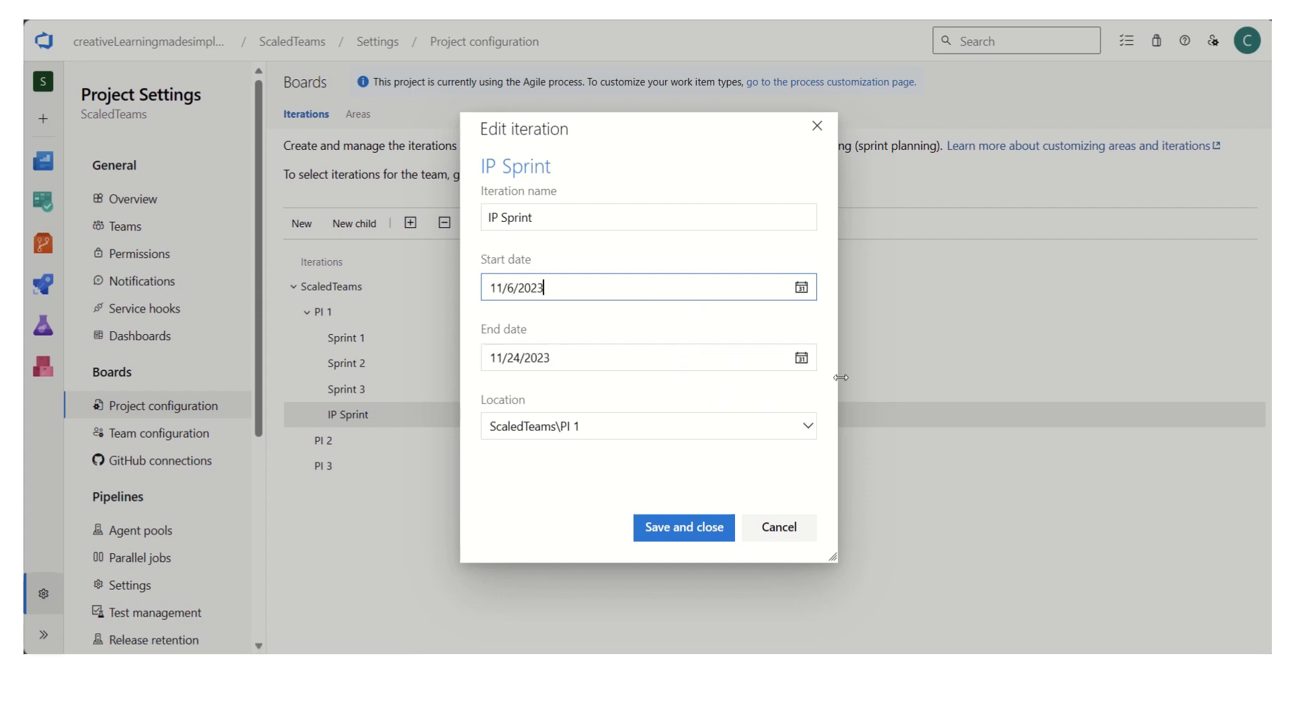
pyautogui.click(801, 357)
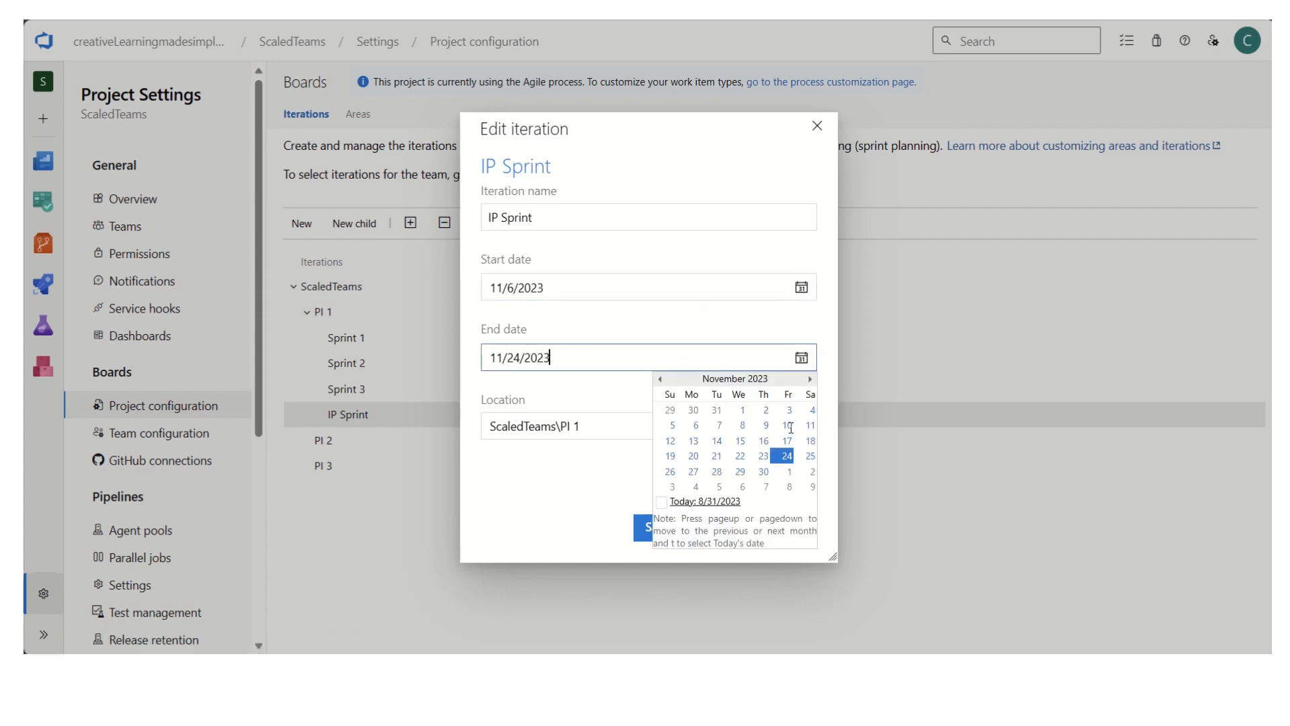
pyautogui.click(787, 424)
pyautogui.click(701, 532)
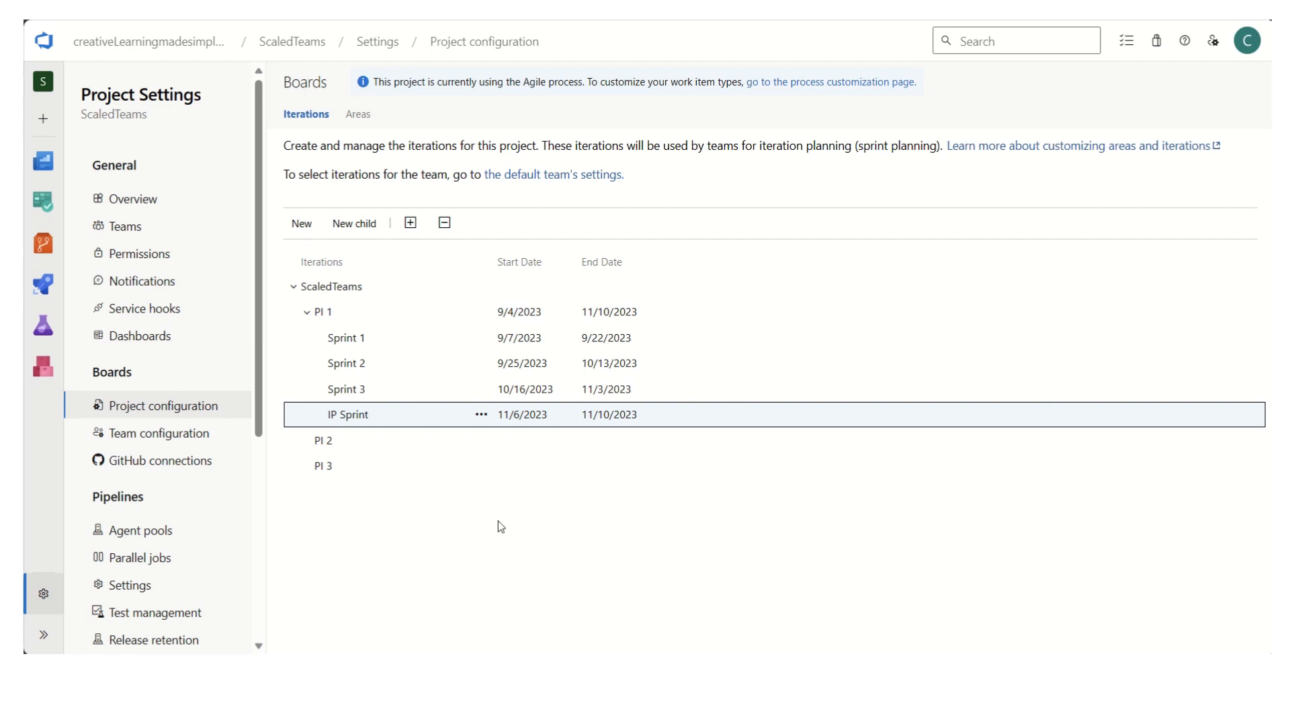
# - Examine the project's area paths under ScaledTeams and the team assigned to each one
pyautogui.click(360, 115)
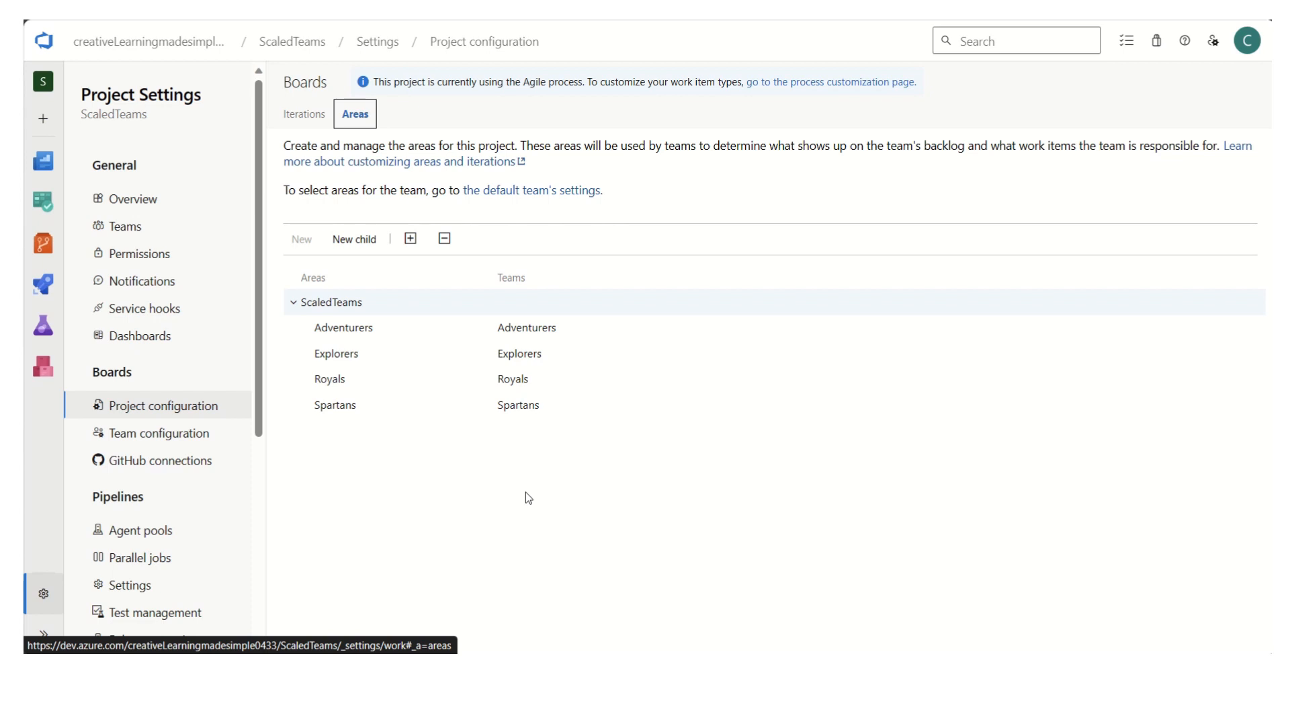
pyautogui.moveTo(446, 406)
pyautogui.moveTo(370, 333)
pyautogui.click(294, 304)
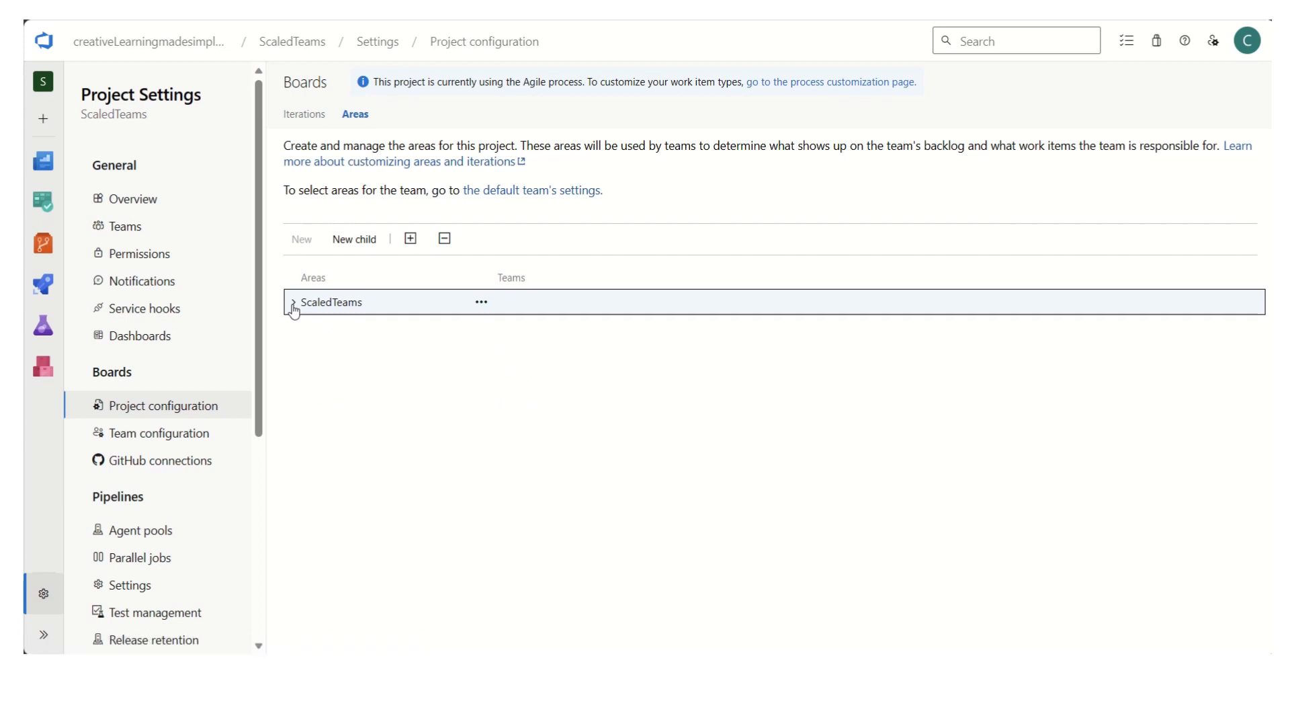
pyautogui.click(293, 304)
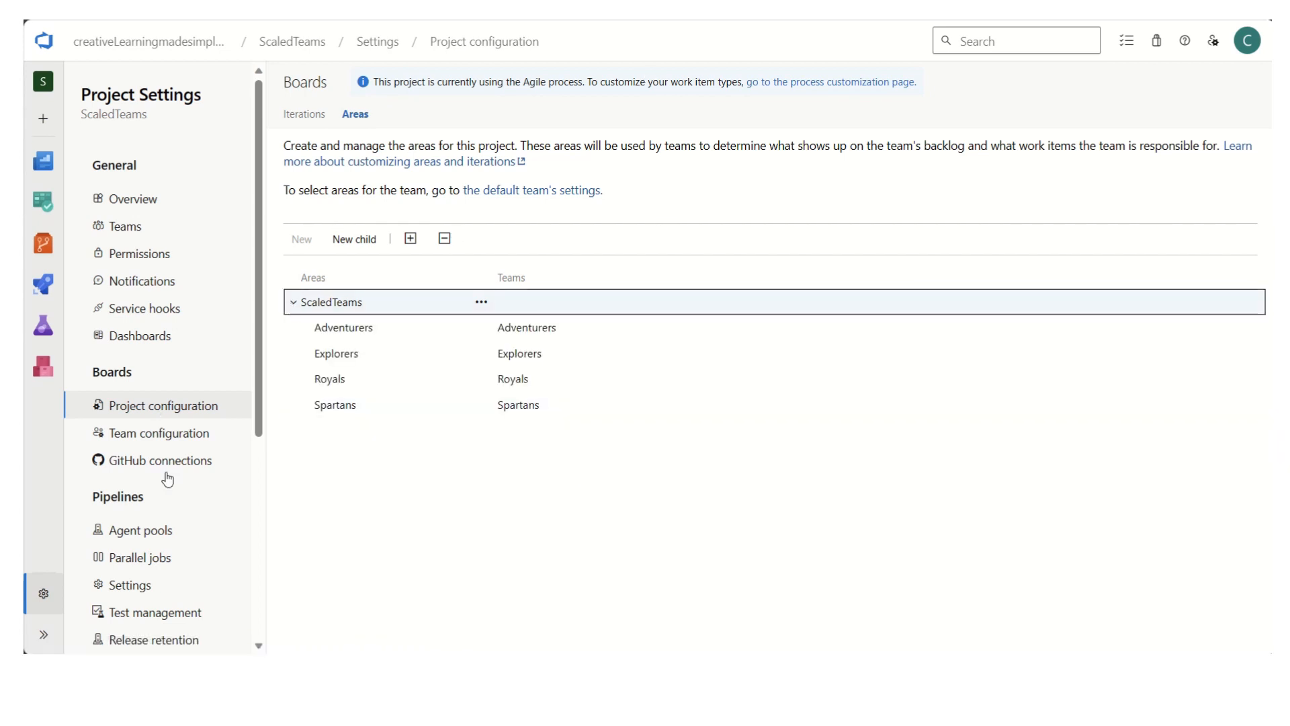
# - Open the team configuration for the Adventurers team and review its areas and iterations
pyautogui.click(188, 440)
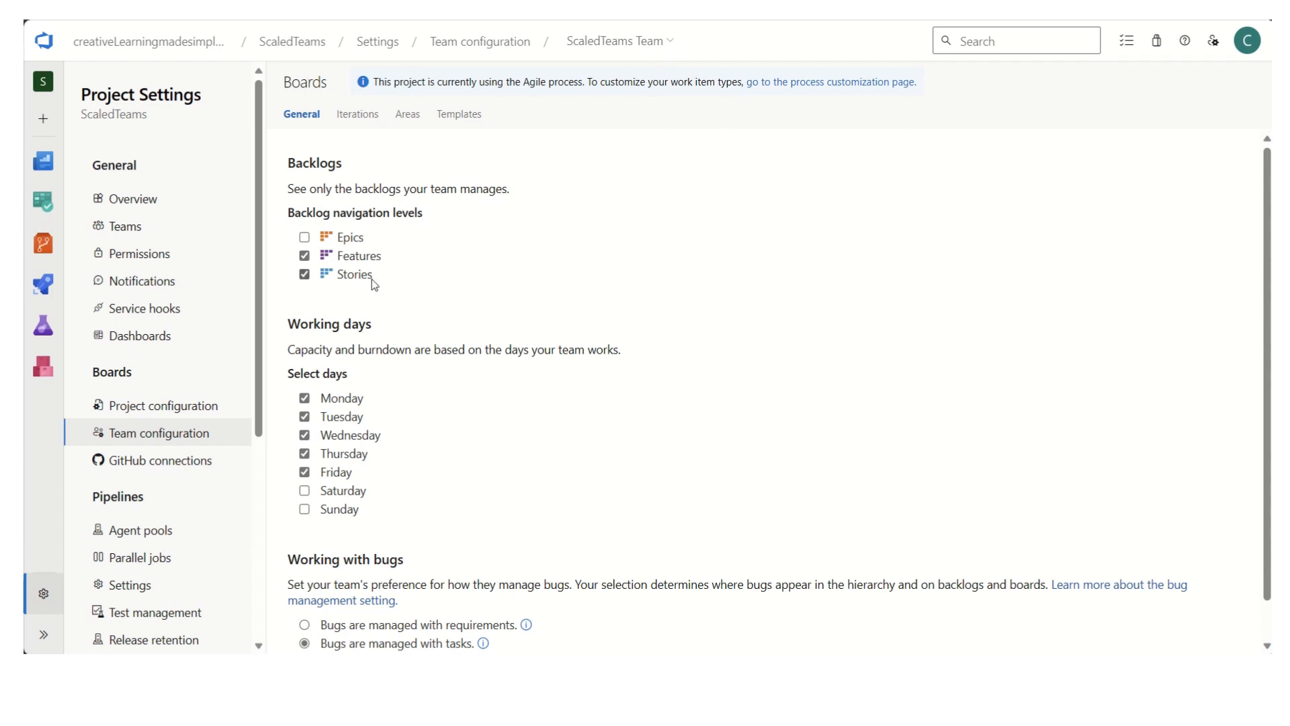
pyautogui.click(671, 46)
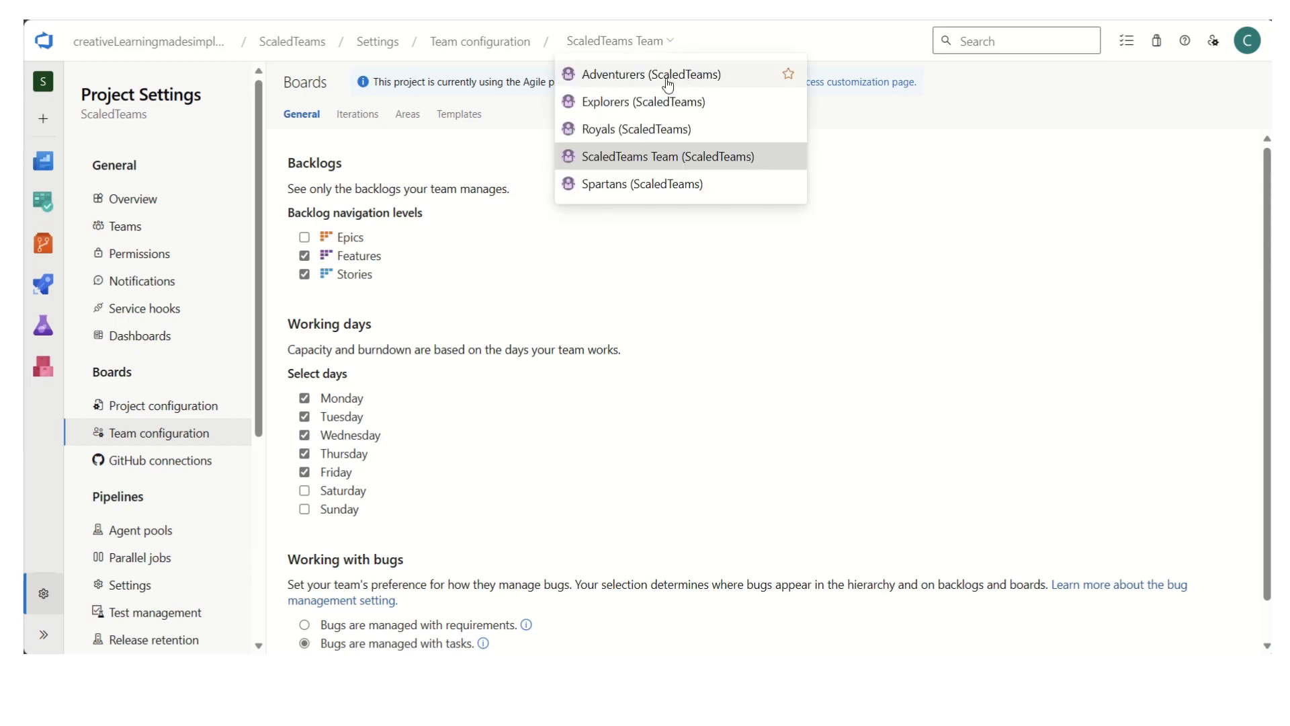
pyautogui.click(628, 77)
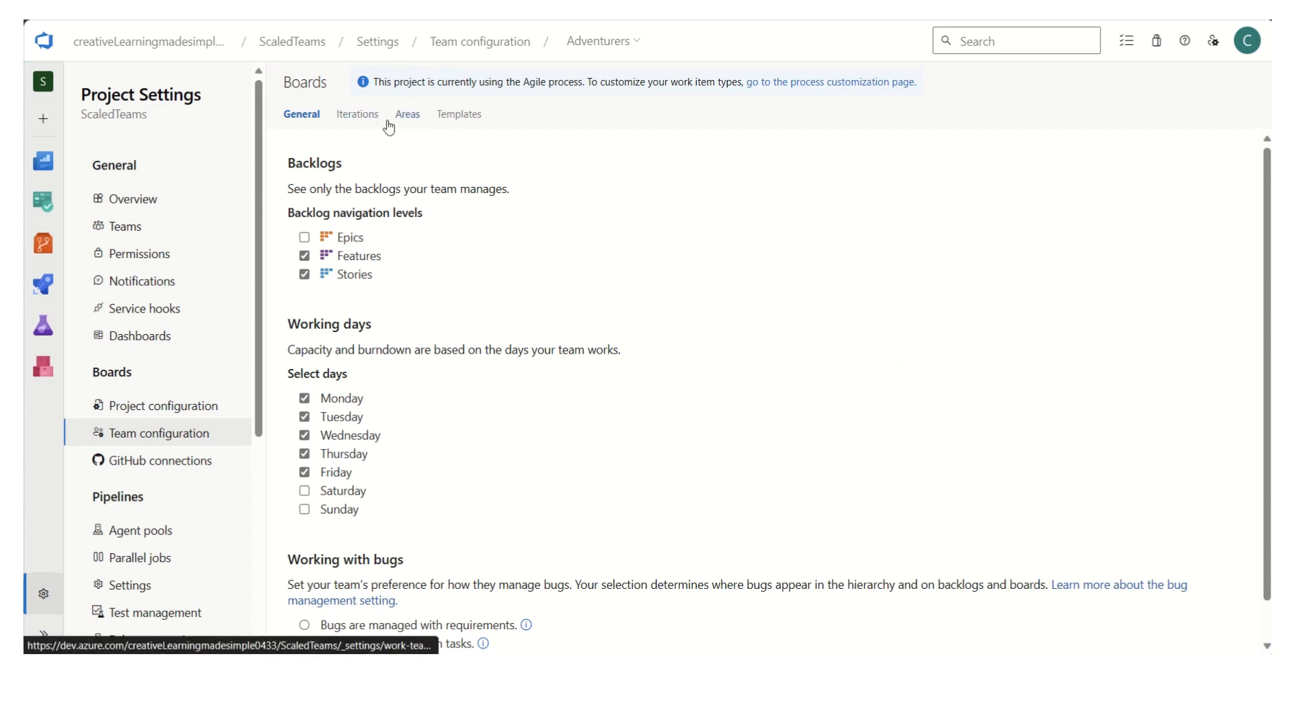
pyautogui.click(406, 120)
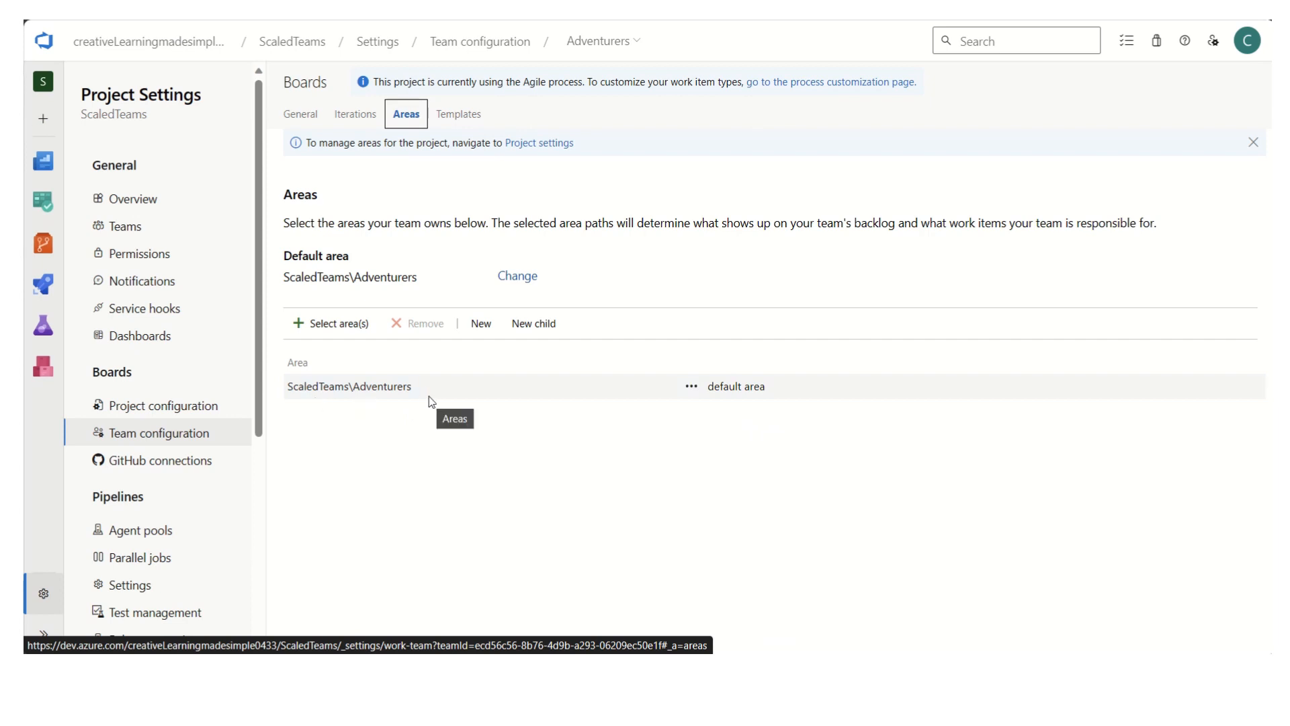
pyautogui.click(360, 115)
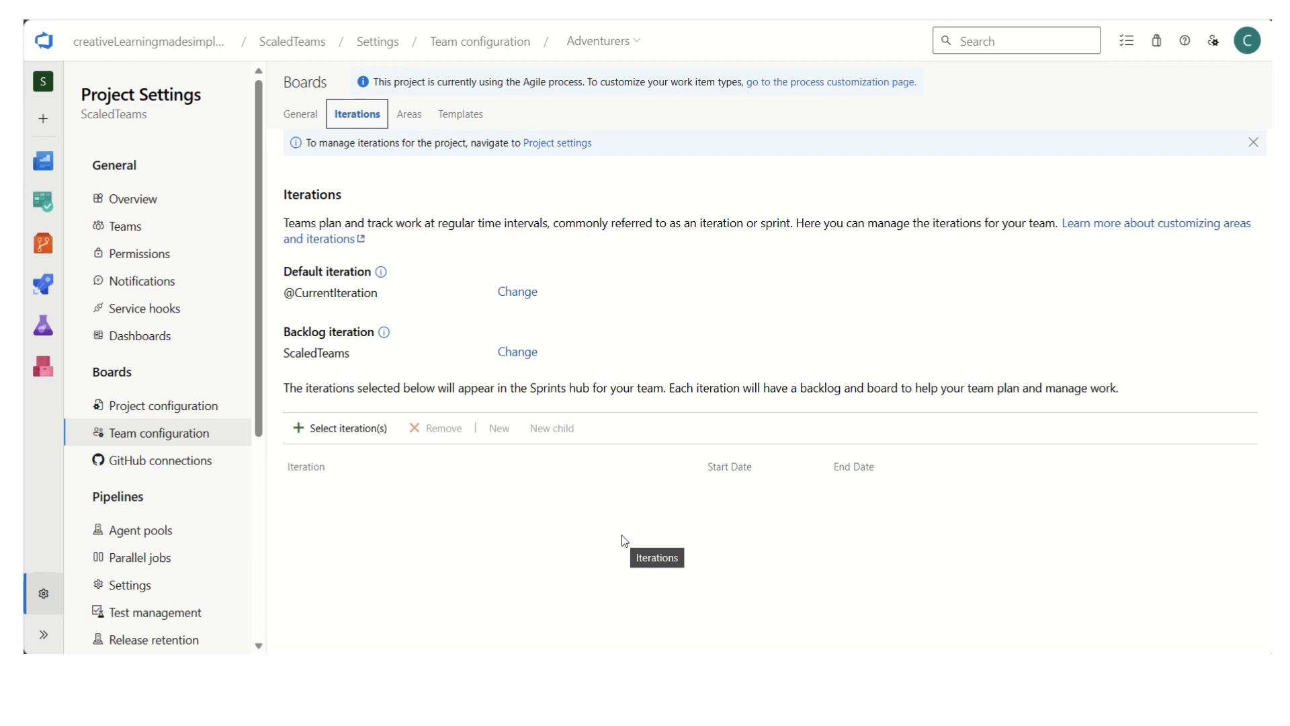
# - Add Sprint 1 and Sprint 2 of PI 1 to the Adventurers team's iterations
pyautogui.click(352, 436)
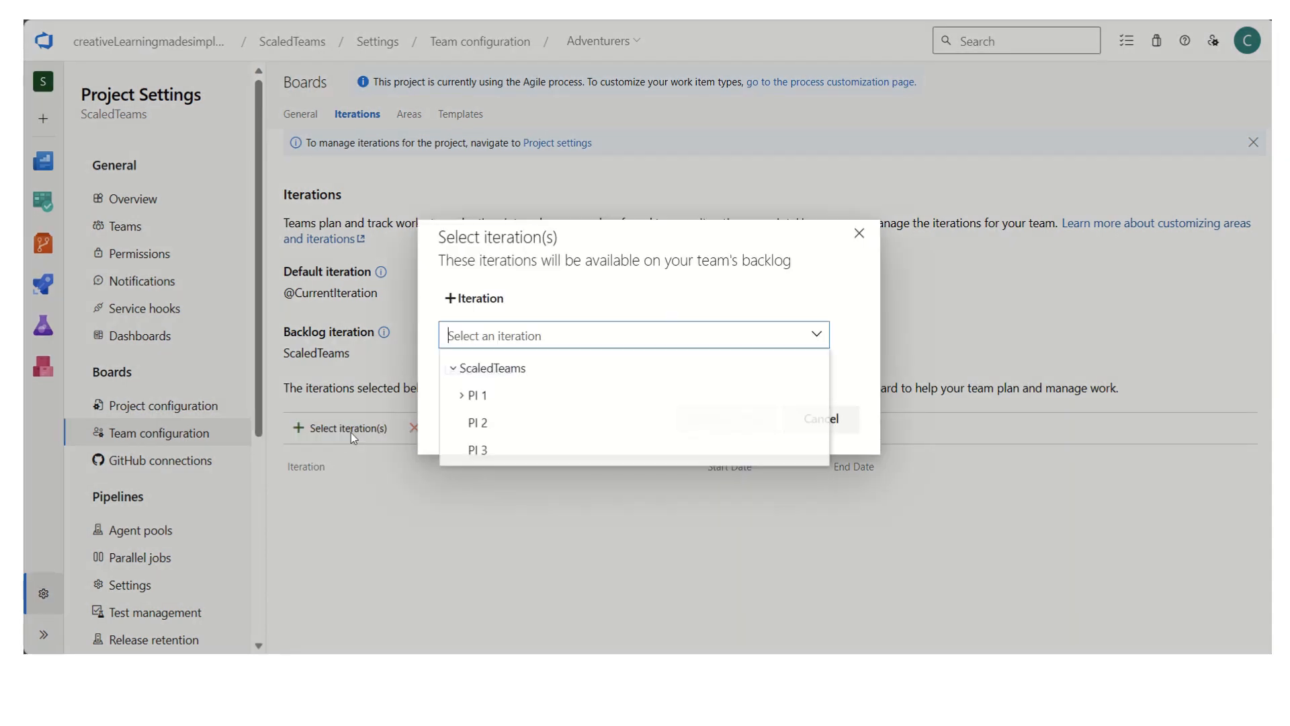
pyautogui.click(462, 397)
pyautogui.click(511, 424)
pyautogui.click(733, 432)
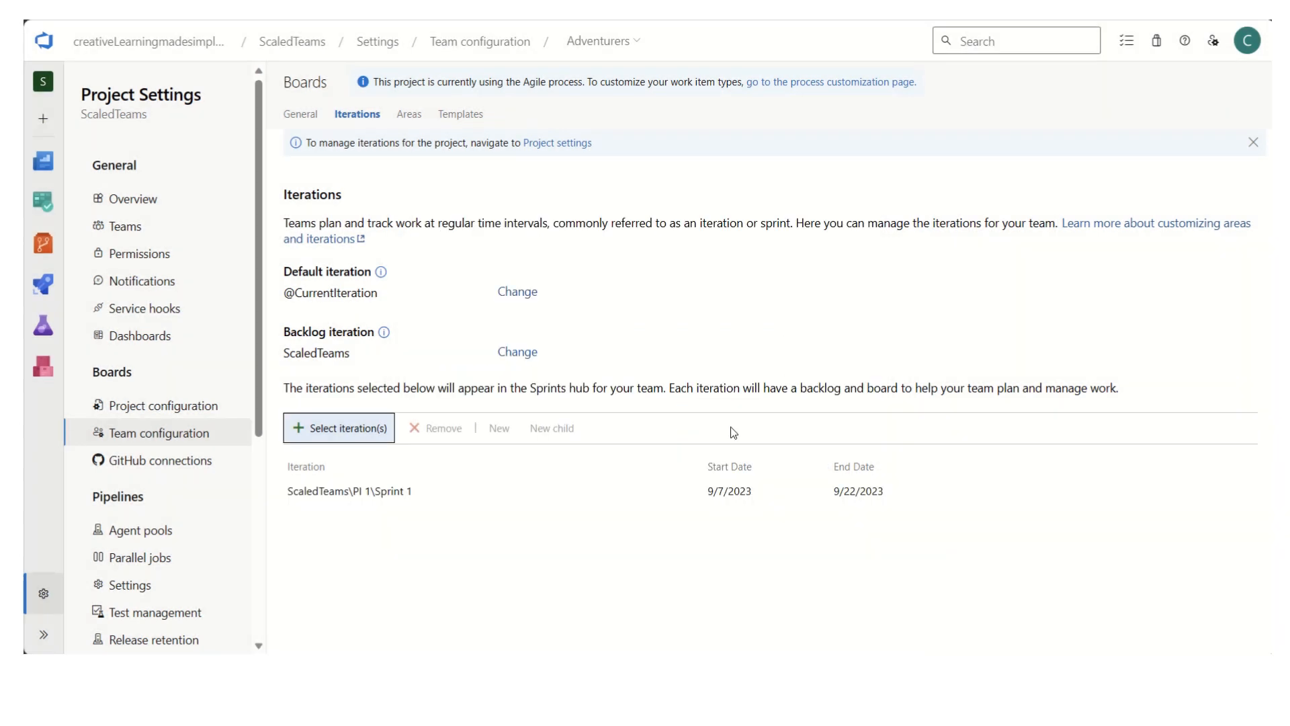
pyautogui.click(344, 434)
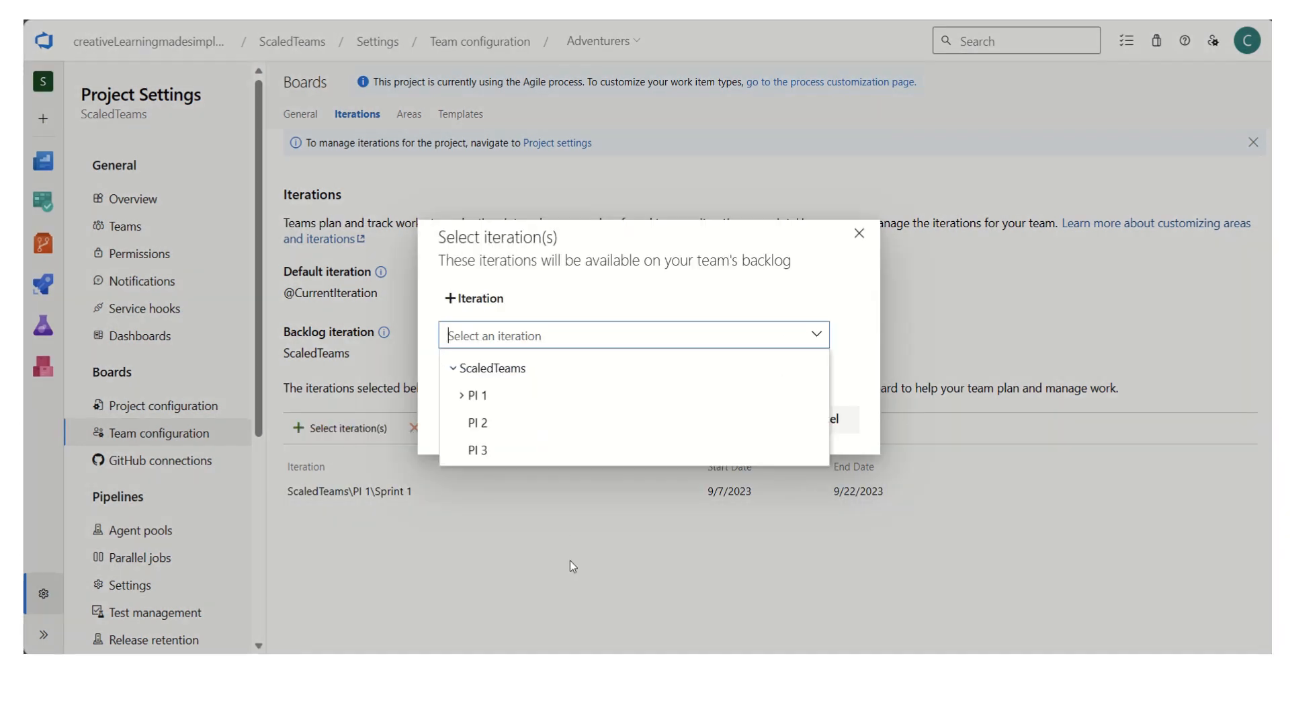
pyautogui.click(470, 397)
pyautogui.click(583, 452)
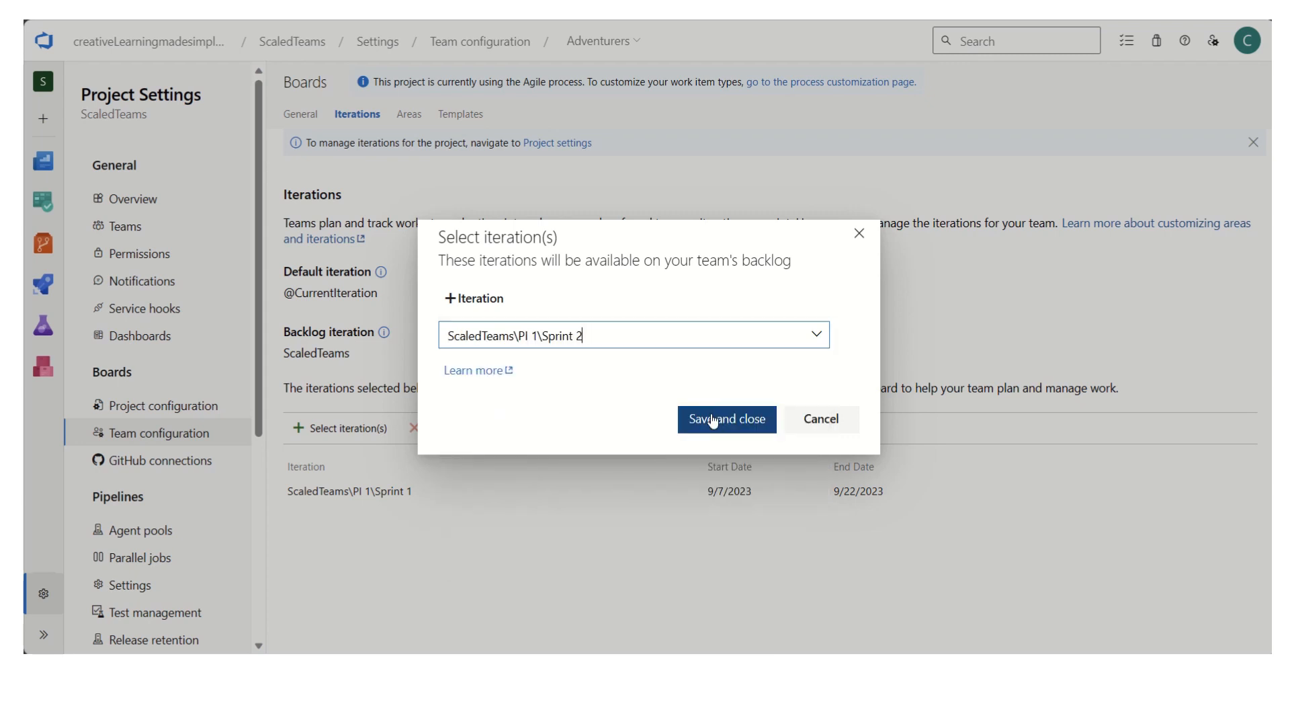
pyautogui.click(712, 420)
# - Add Sprint 3 and the IP Sprint of PI 1 to the Adventurers team's iterations
pyautogui.click(377, 431)
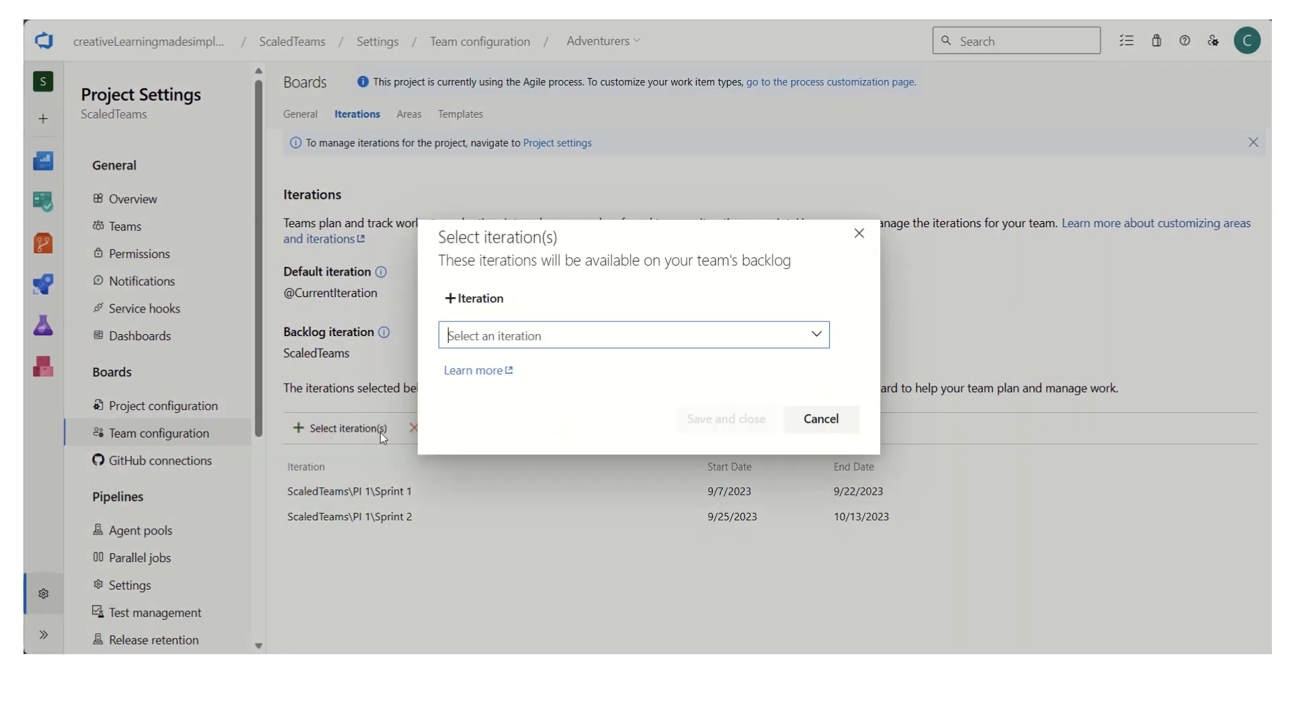
pyautogui.click(464, 397)
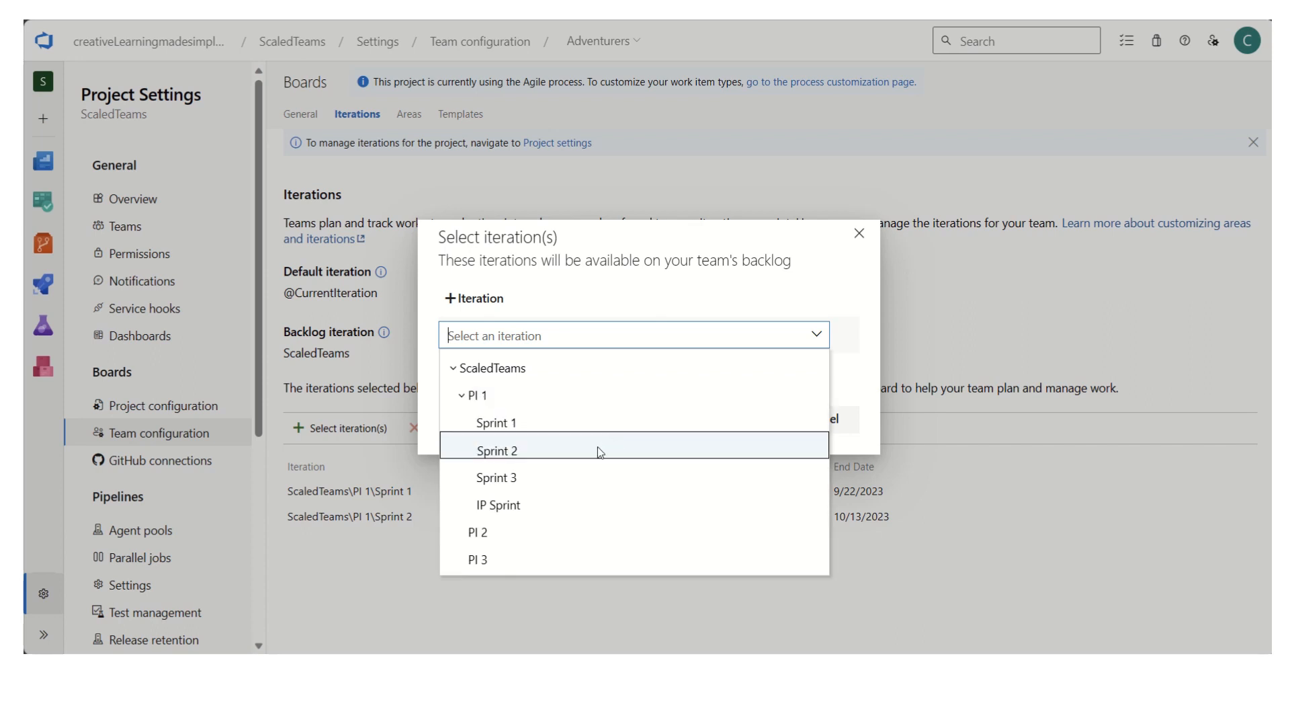
pyautogui.click(598, 478)
pyautogui.click(722, 420)
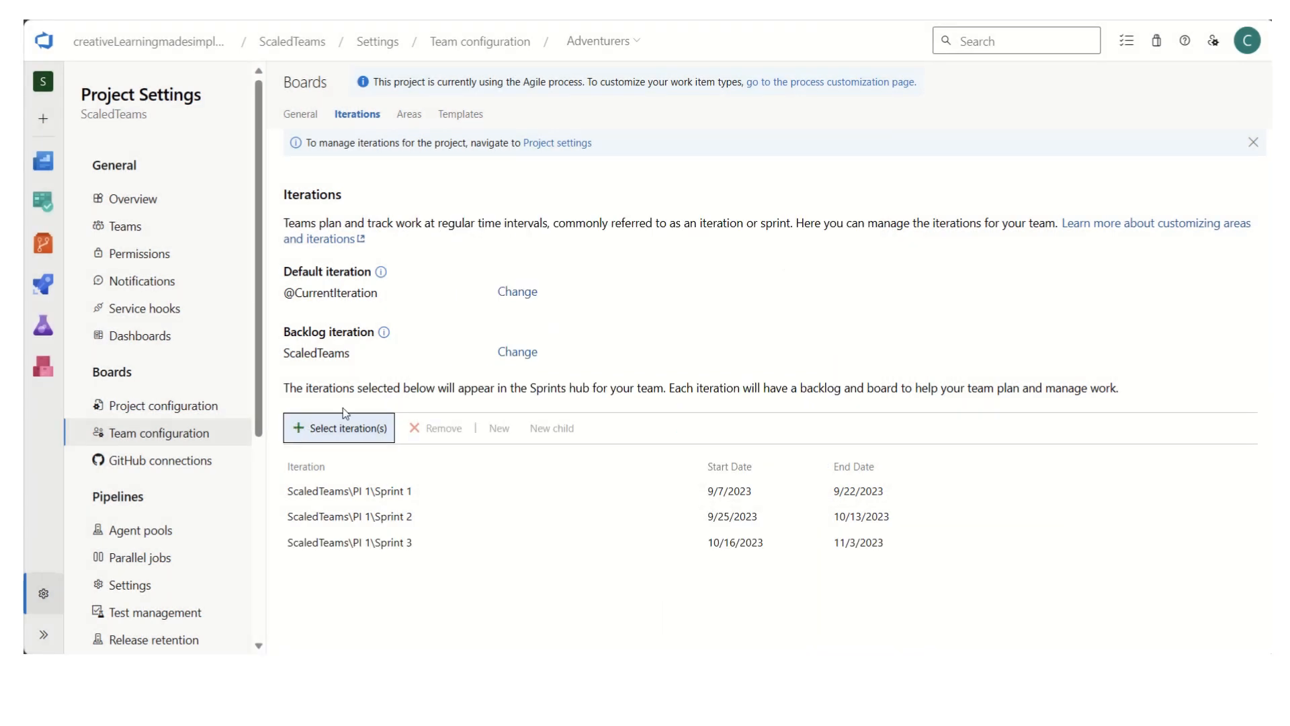
pyautogui.click(331, 428)
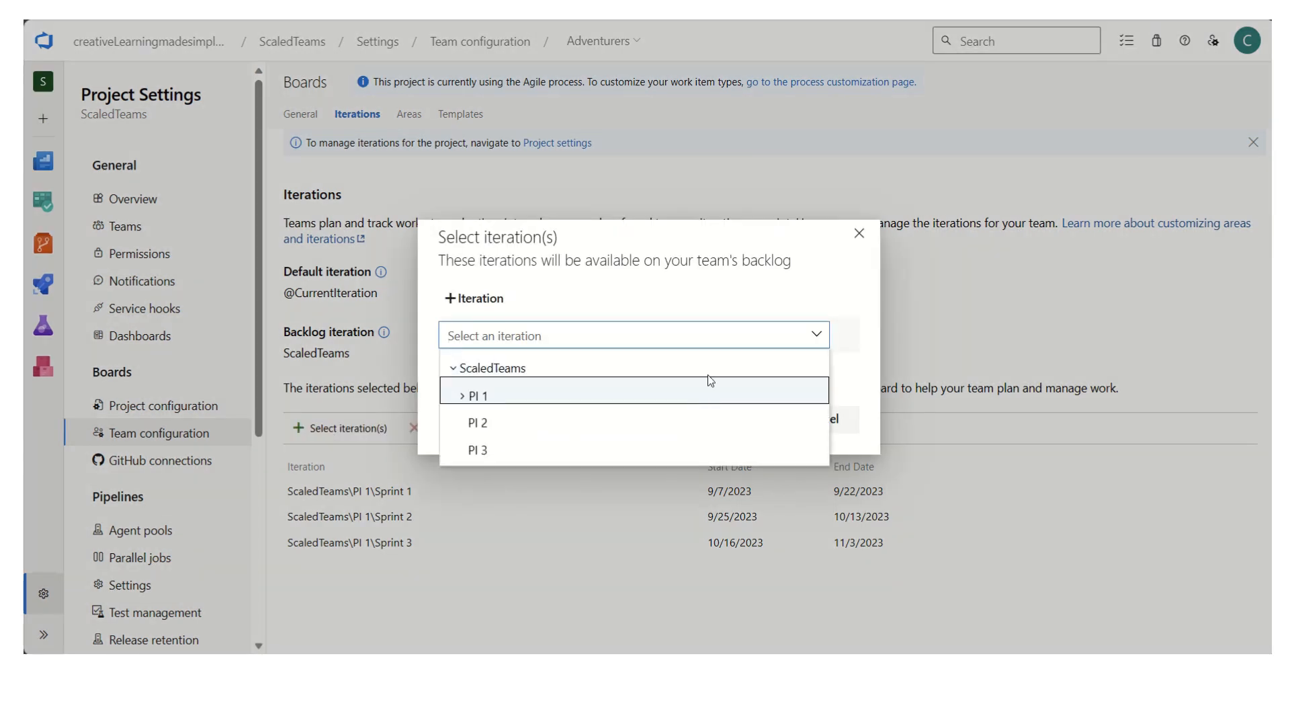
pyautogui.click(471, 402)
pyautogui.click(611, 505)
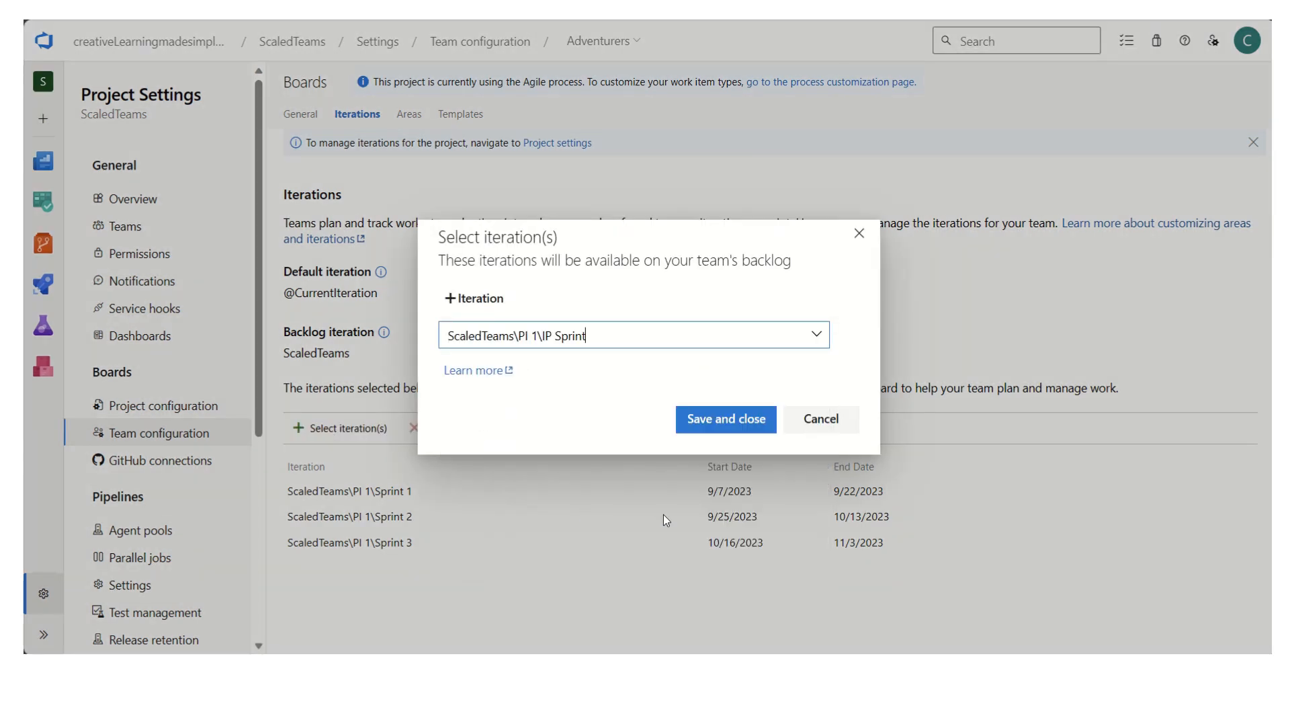
pyautogui.click(736, 426)
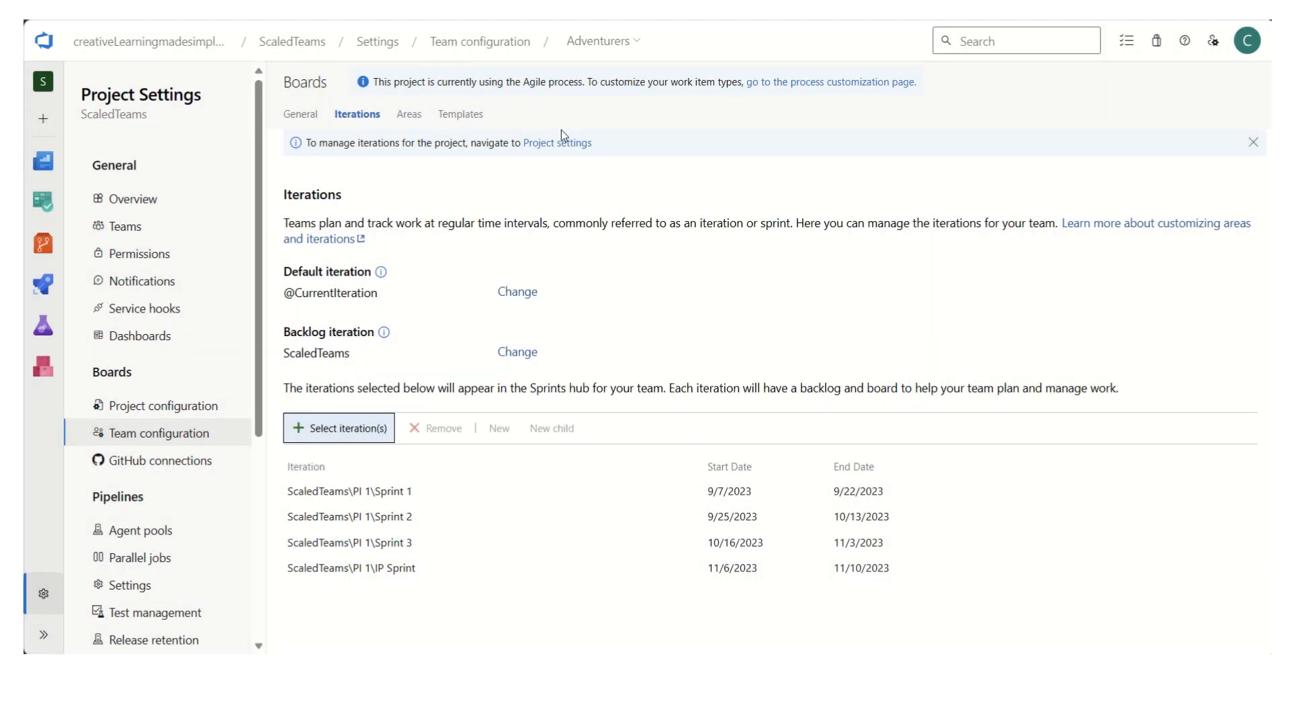
# - Switch to the Explorers team and add Sprint 1 and Sprint 2 of PI 1 to its iterations
pyautogui.click(637, 44)
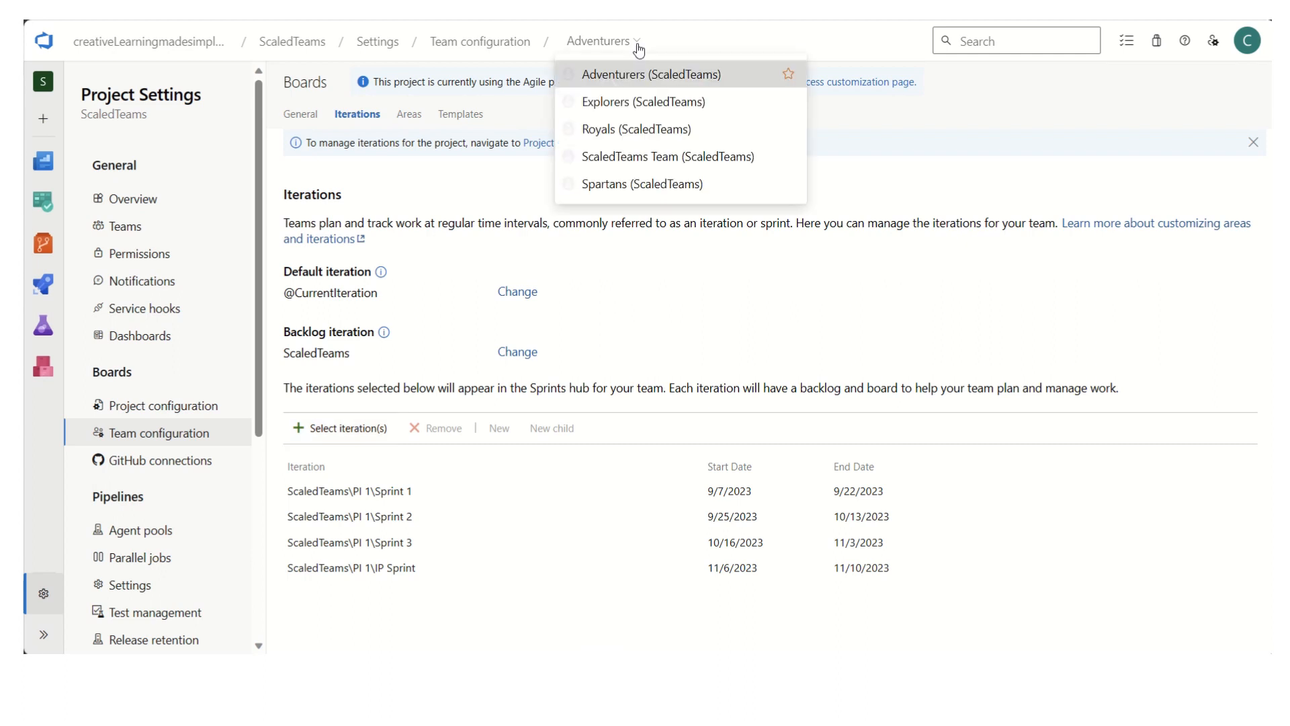
pyautogui.click(592, 105)
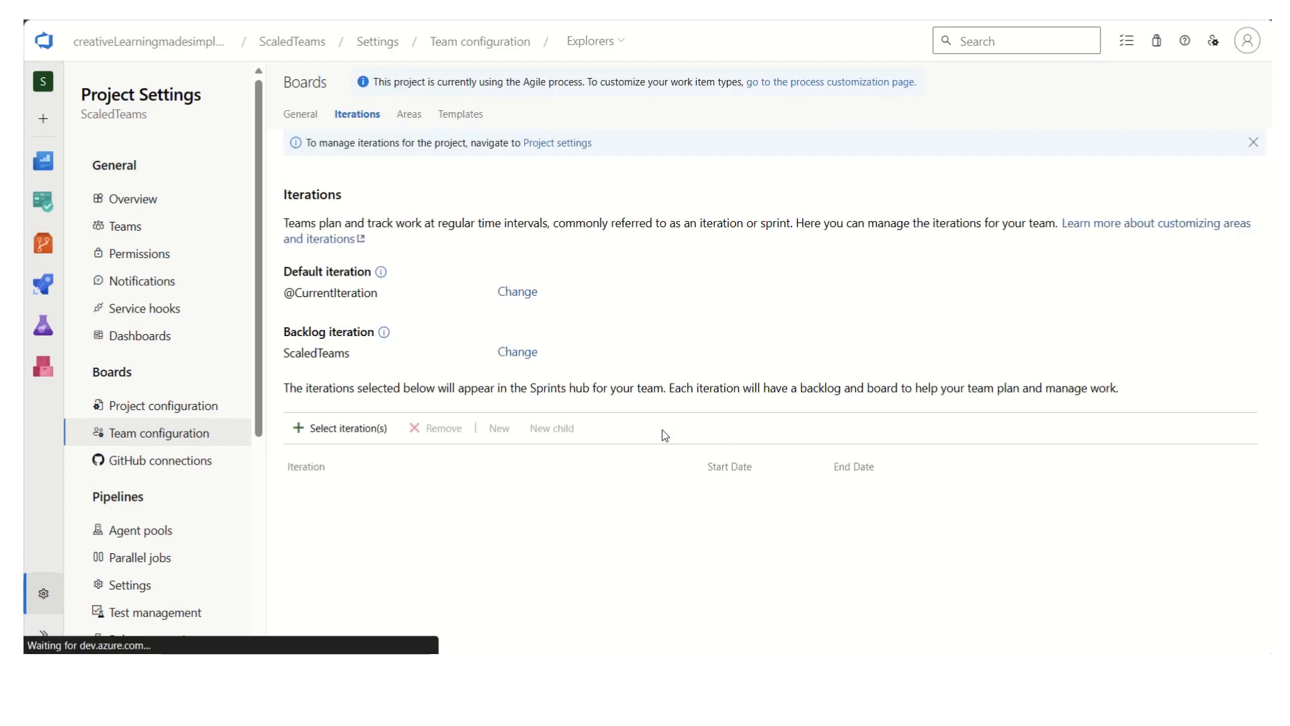
pyautogui.click(341, 428)
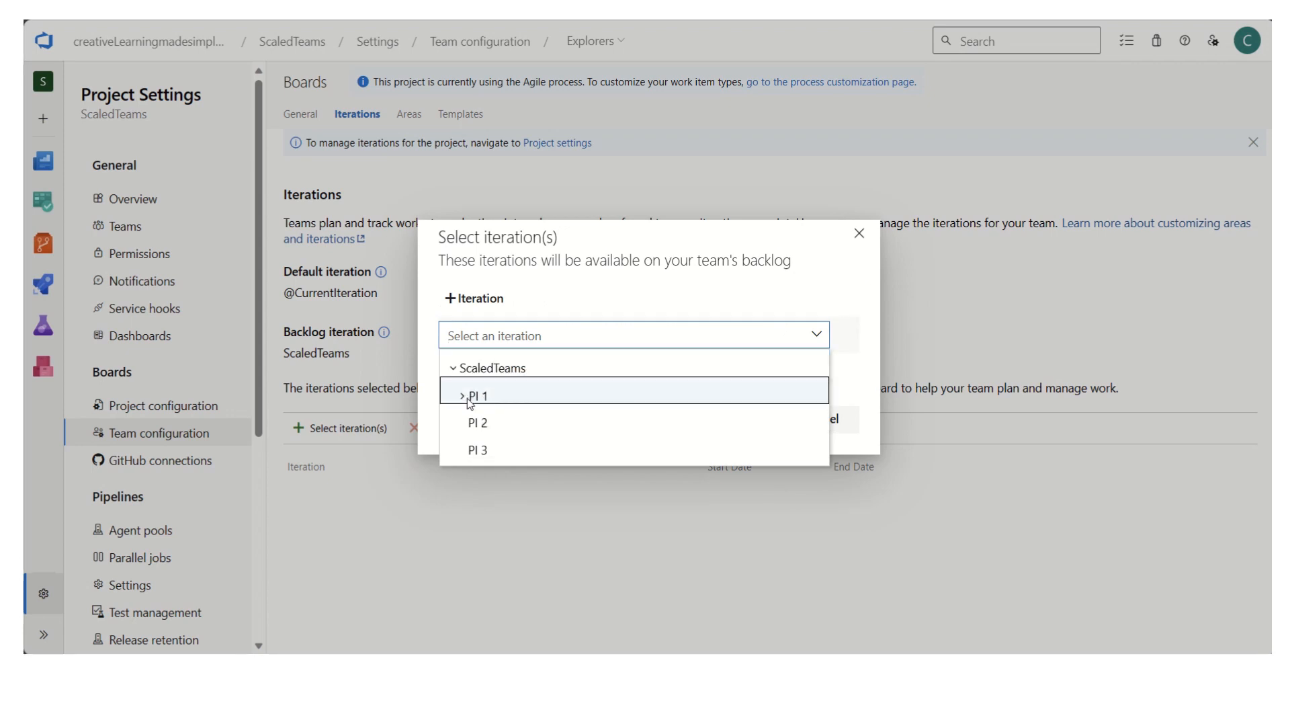
pyautogui.click(461, 395)
pyautogui.click(542, 422)
pyautogui.click(718, 428)
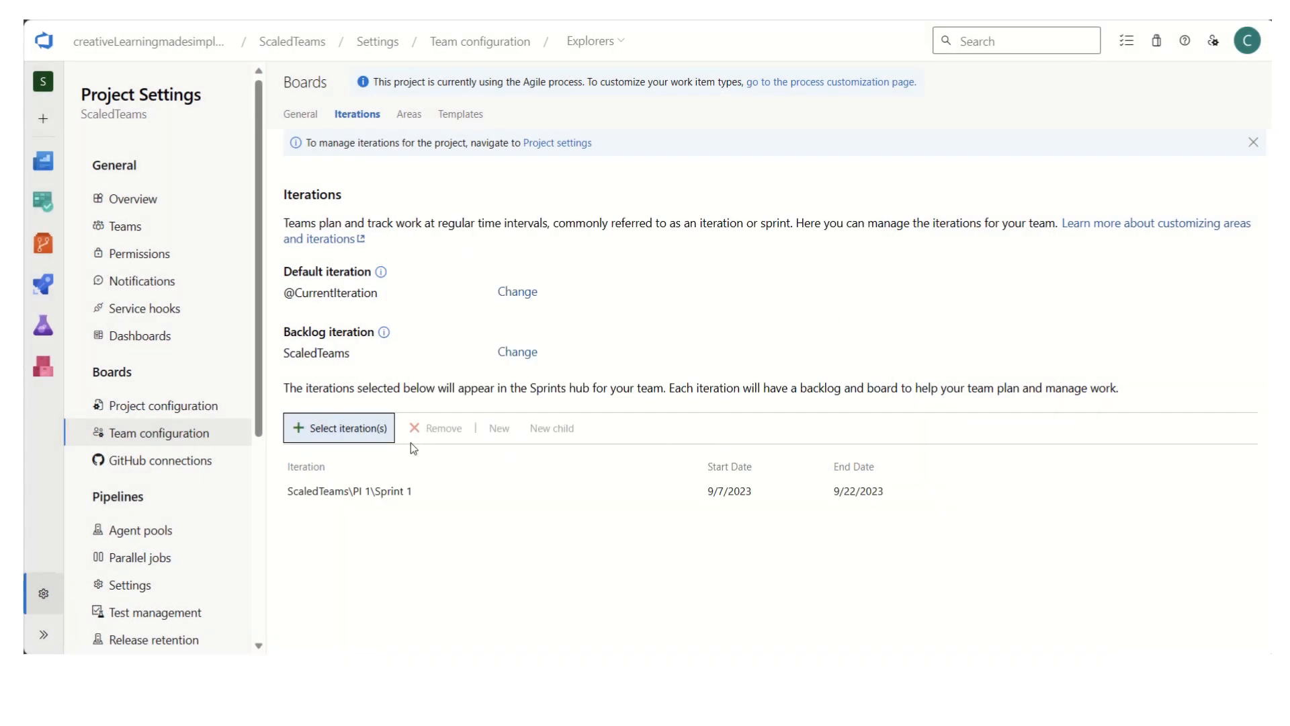
pyautogui.click(364, 434)
pyautogui.click(489, 395)
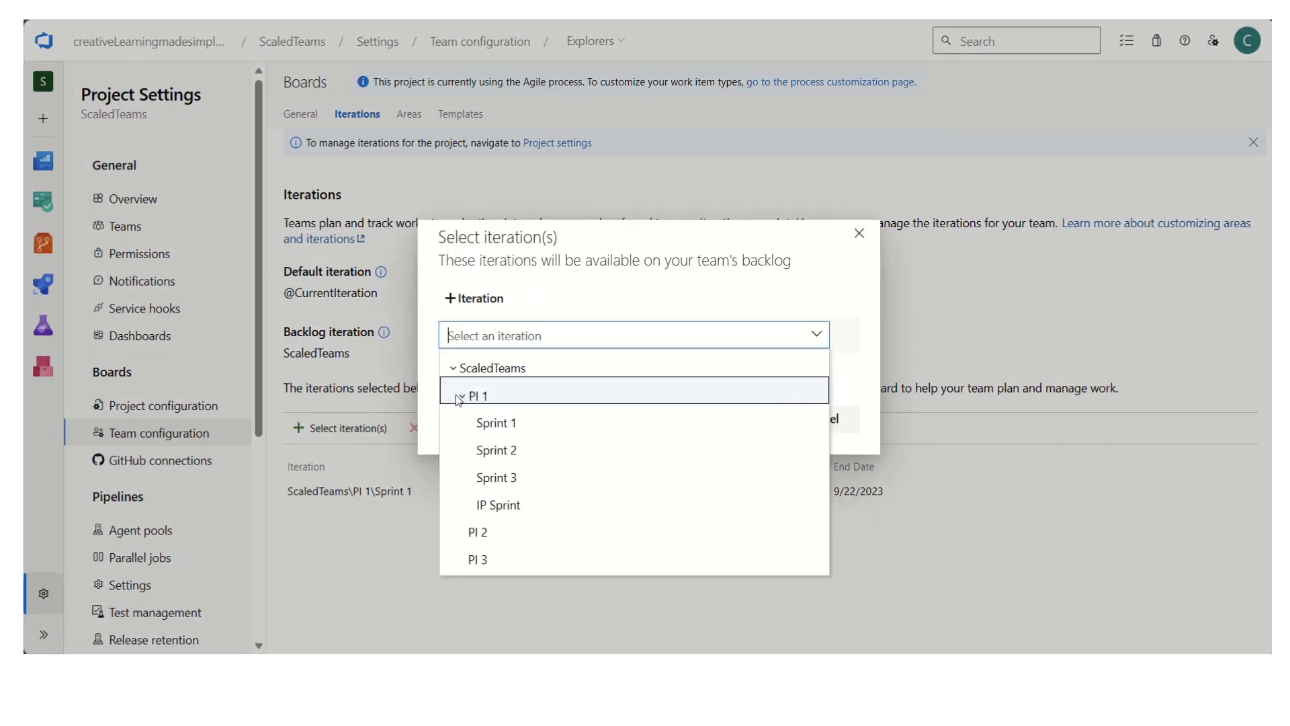
pyautogui.click(520, 449)
pyautogui.click(702, 423)
# - Add Sprint 3 and the IP Sprint of PI 1 to the Explorers team's iterations
pyautogui.click(348, 433)
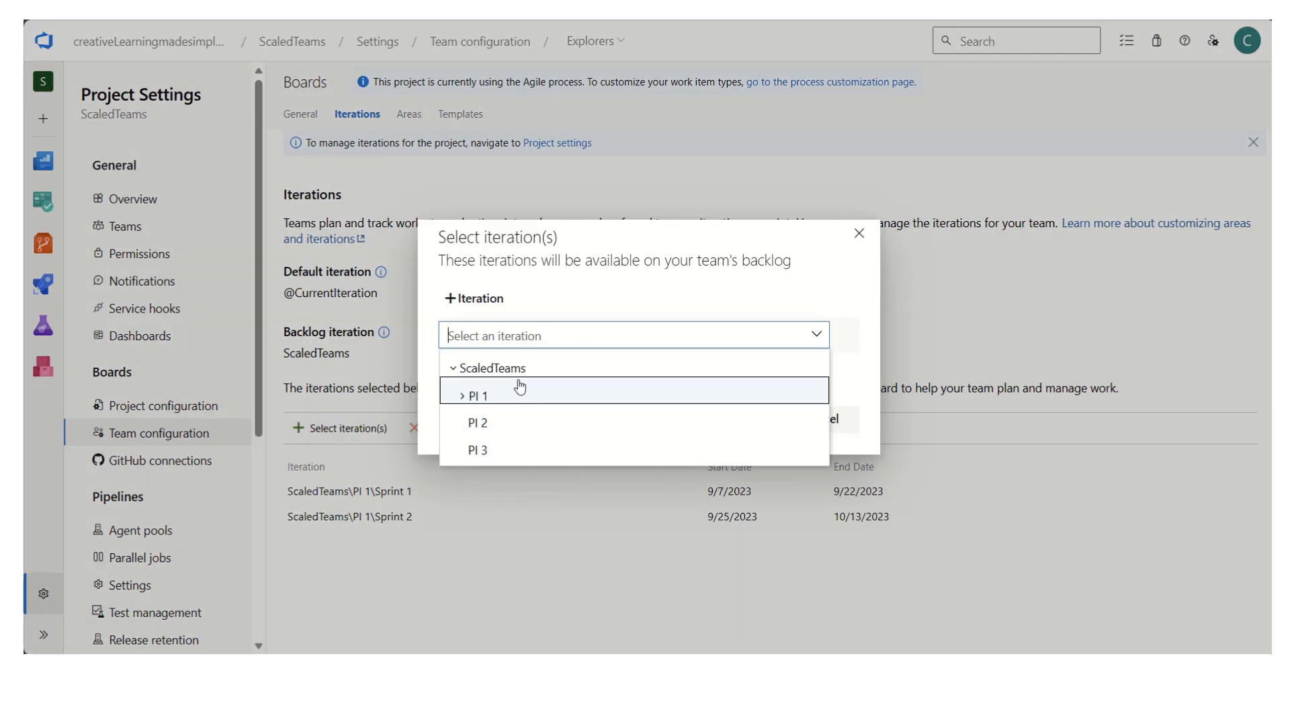
pyautogui.click(464, 397)
pyautogui.click(726, 419)
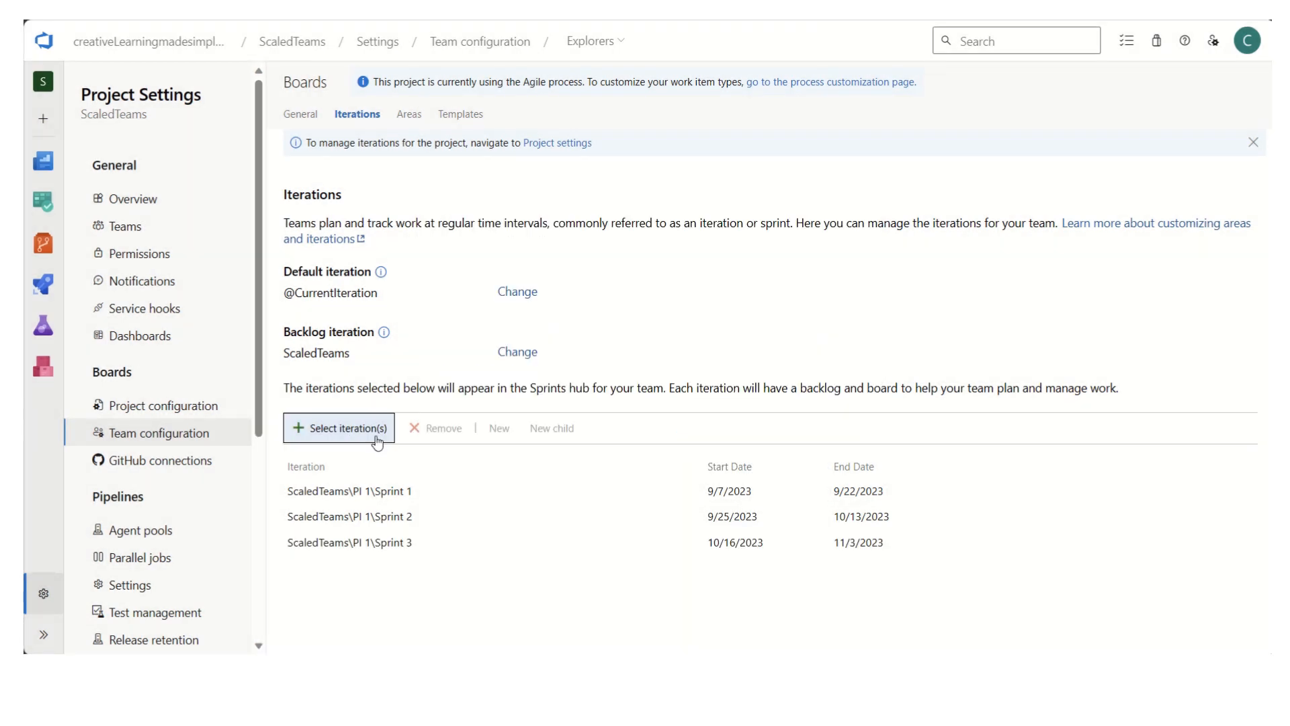
pyautogui.click(360, 430)
pyautogui.click(511, 335)
pyautogui.click(462, 396)
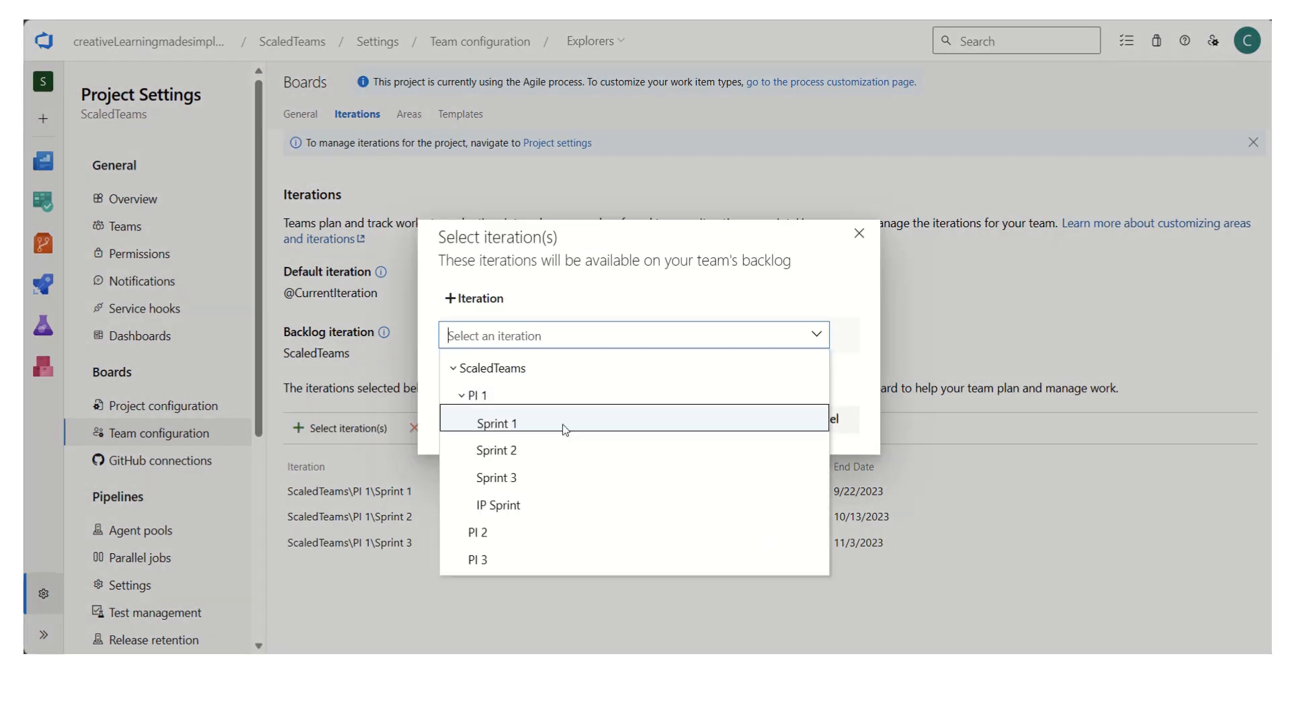
pyautogui.click(584, 499)
pyautogui.click(726, 419)
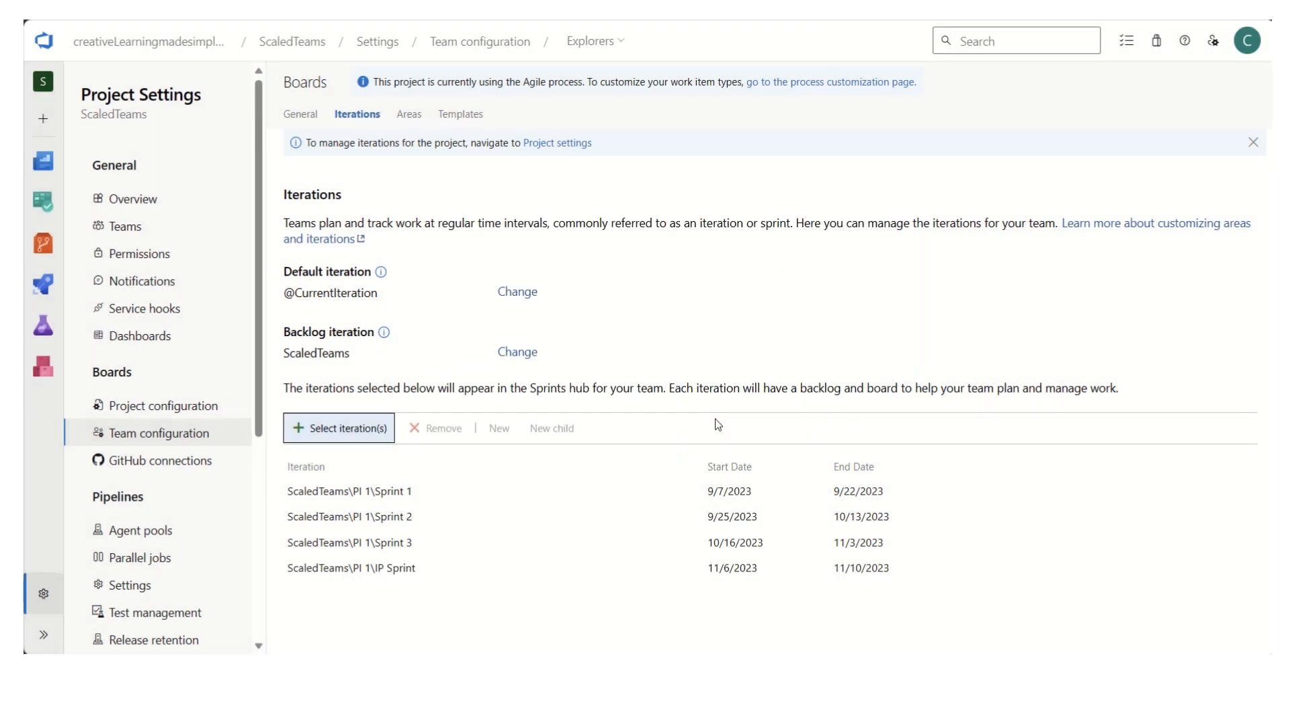
# - Switch to the Royals team and add Sprint 1 and Sprint 2 of PI 1 to its iterations
pyautogui.click(625, 42)
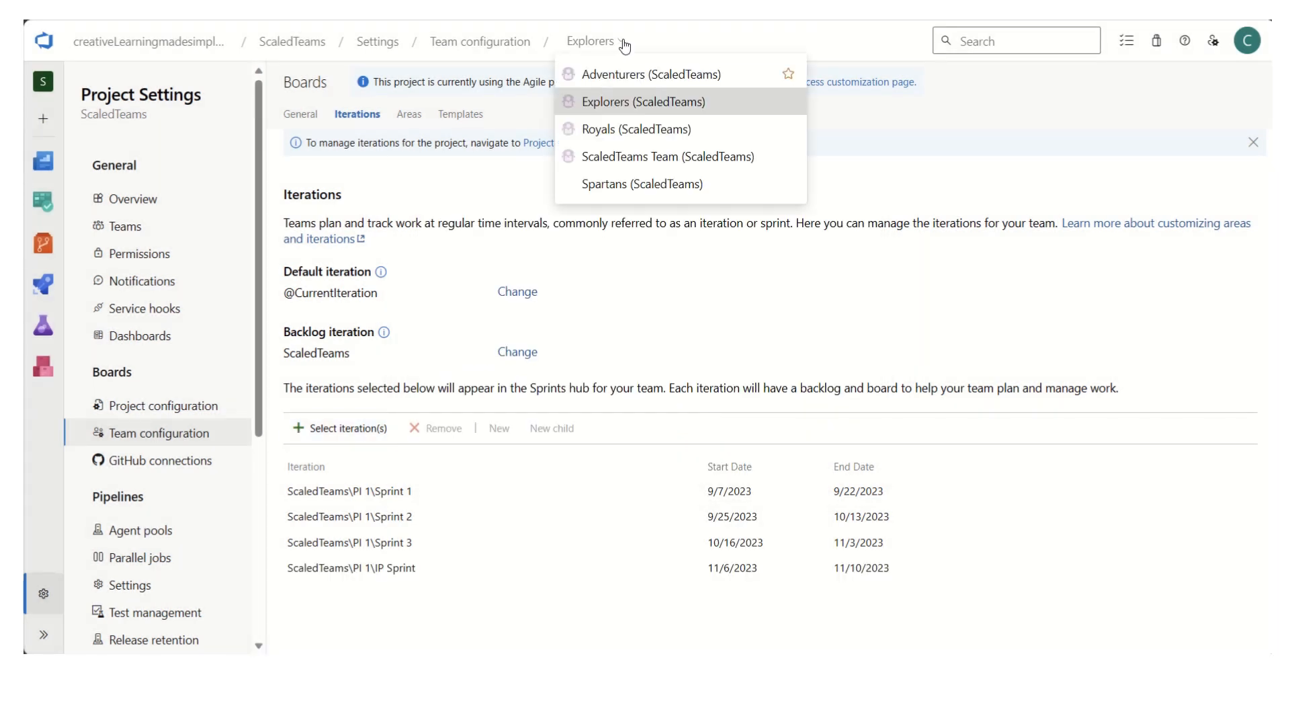
pyautogui.click(621, 127)
pyautogui.click(346, 428)
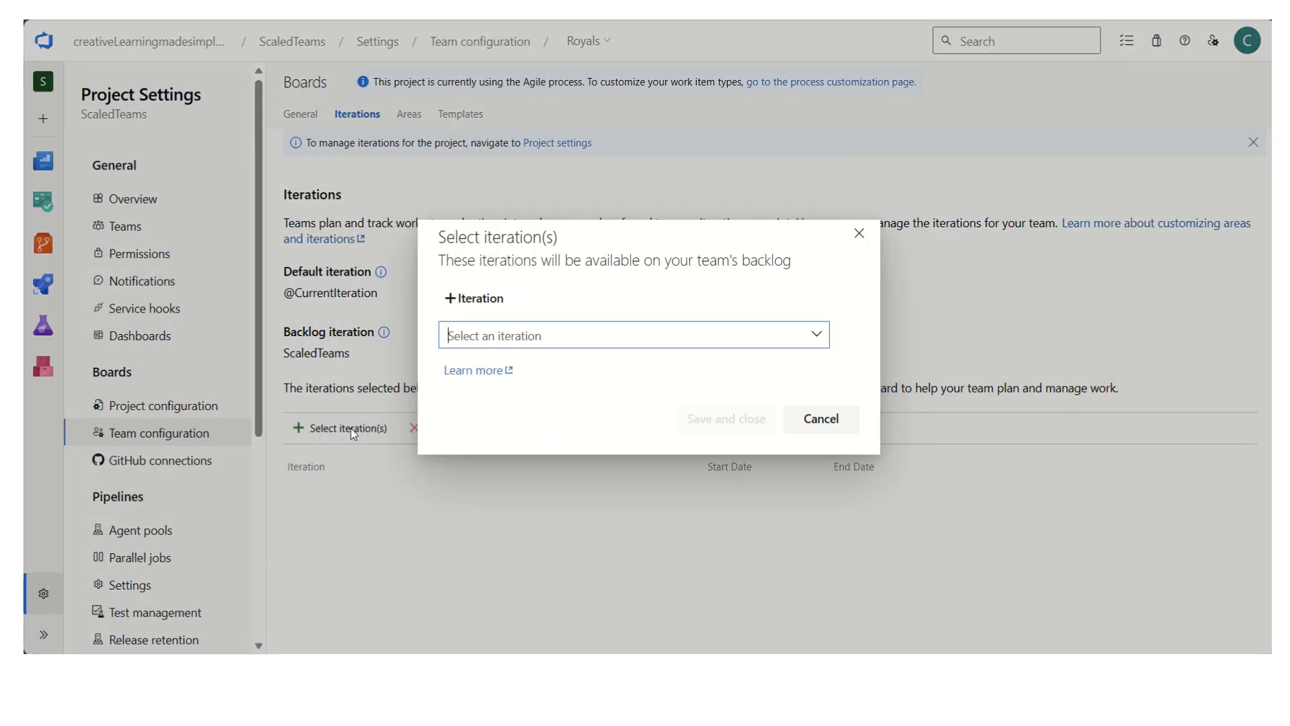
pyautogui.click(487, 336)
pyautogui.click(462, 395)
pyautogui.click(519, 424)
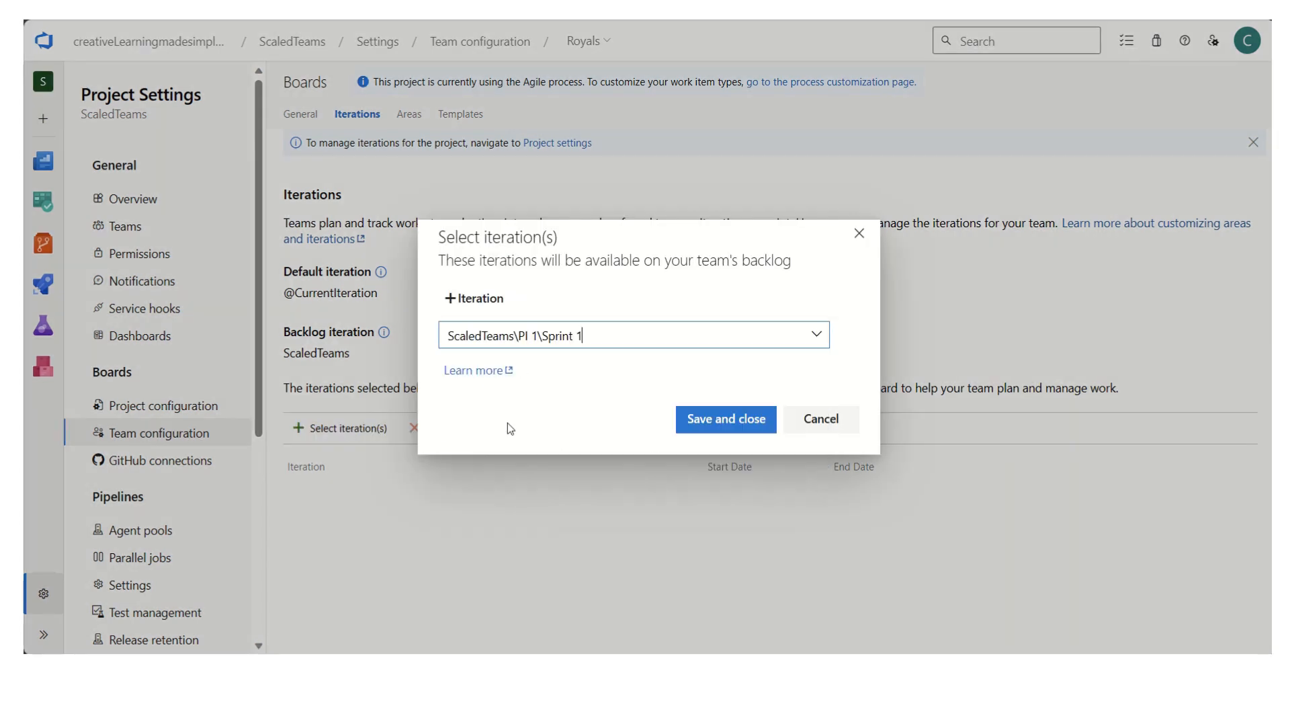
pyautogui.click(713, 419)
pyautogui.click(369, 430)
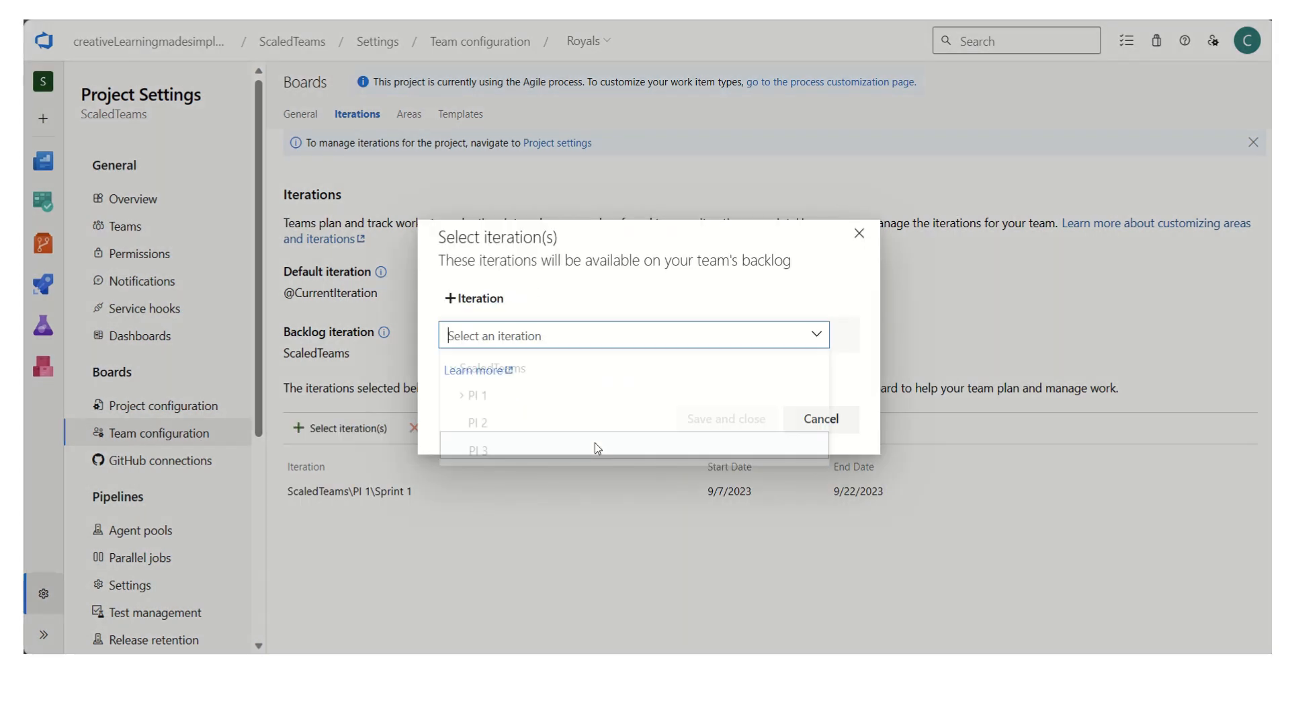
pyautogui.click(463, 396)
pyautogui.click(512, 452)
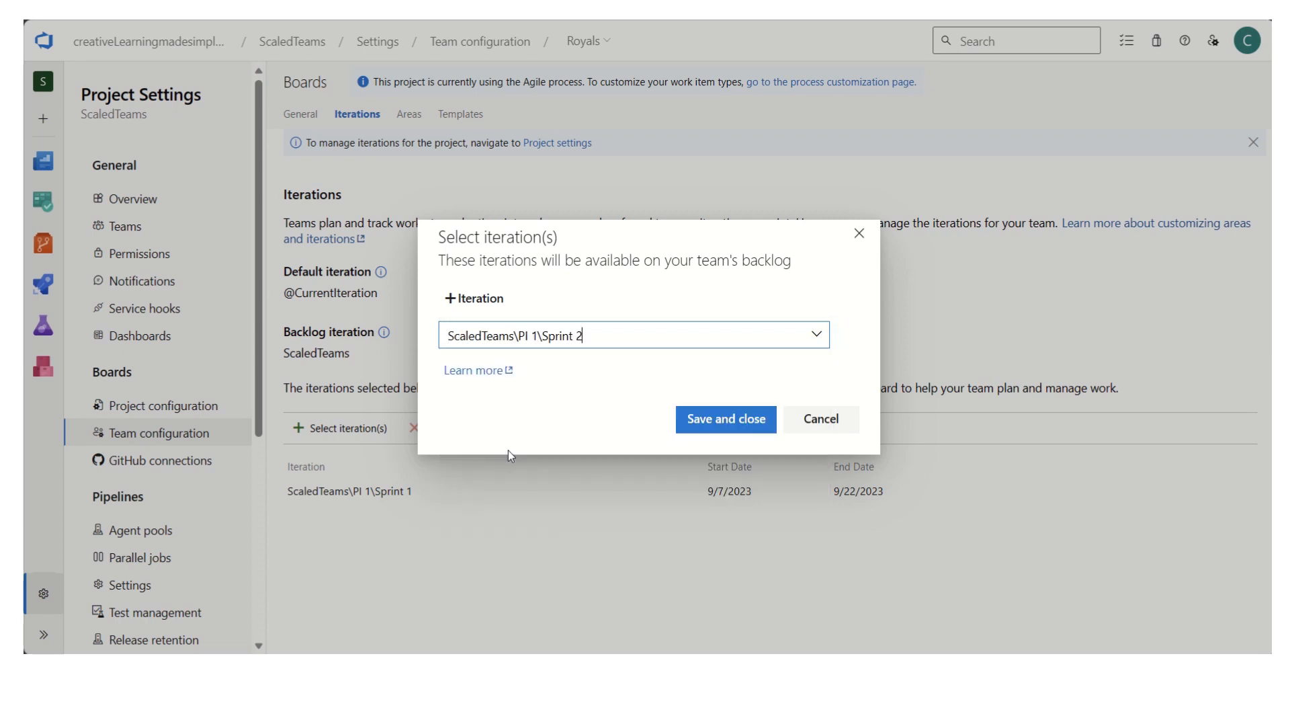
pyautogui.click(759, 433)
# - Add Sprint 3 and the IP Sprint of PI 1 to the Royals team's iterations
pyautogui.click(373, 442)
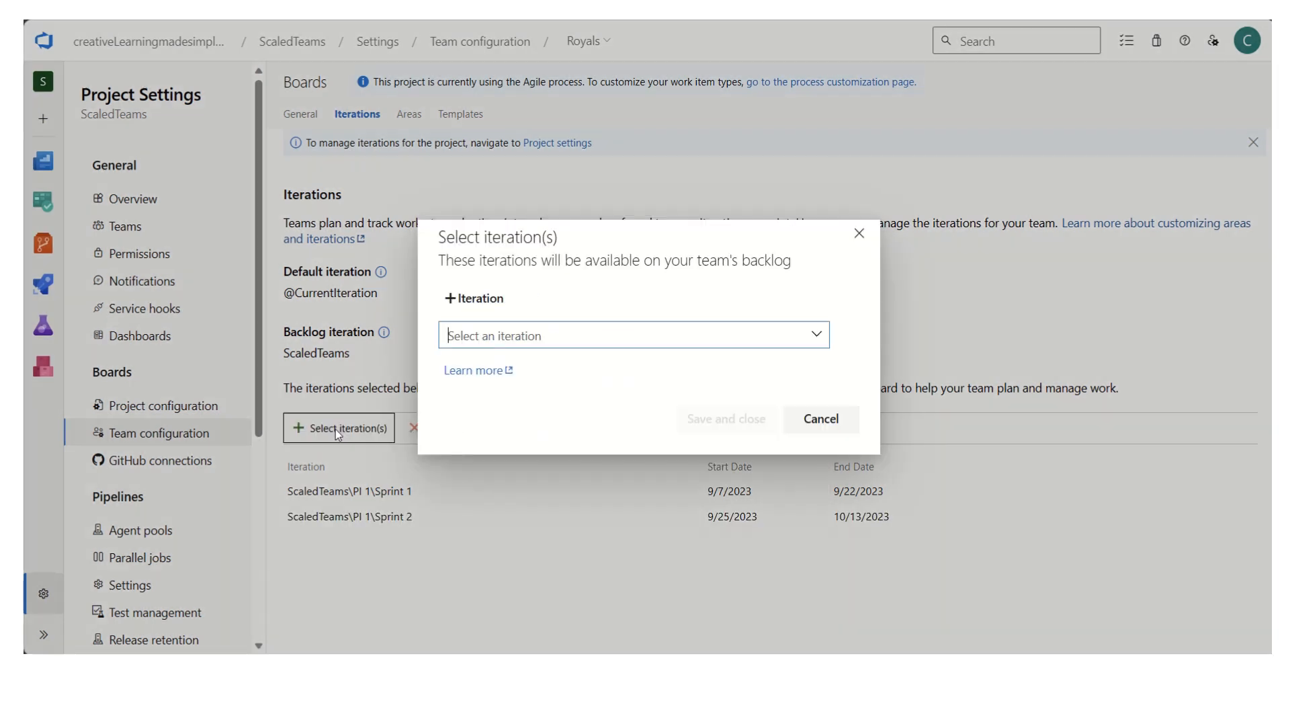
pyautogui.click(463, 396)
pyautogui.click(521, 479)
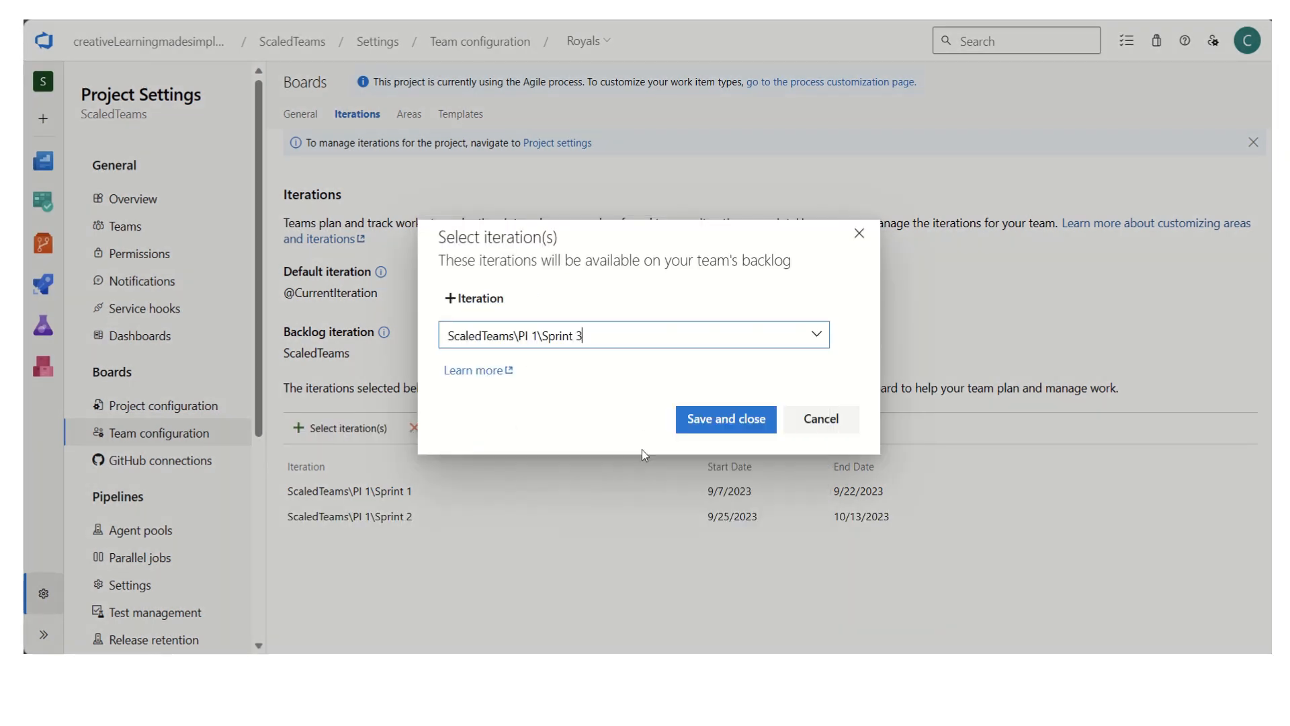
pyautogui.click(675, 430)
pyautogui.click(335, 442)
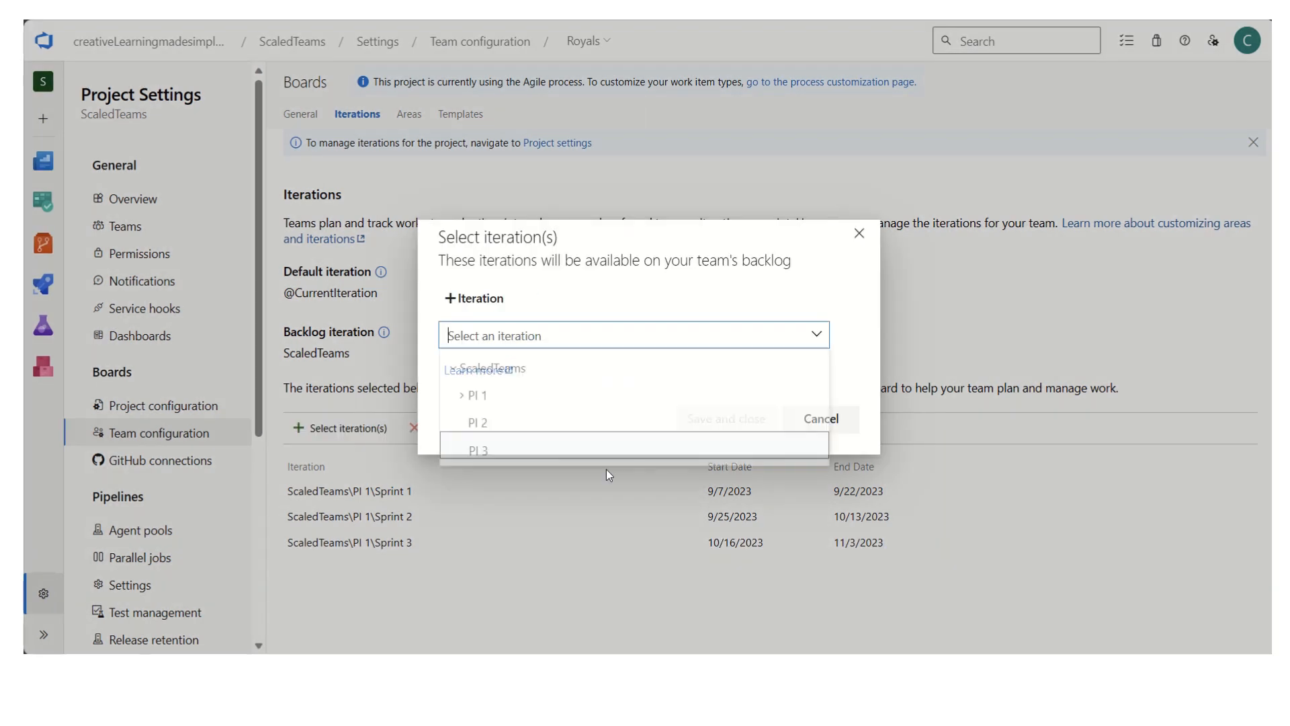
pyautogui.click(462, 396)
pyautogui.click(542, 500)
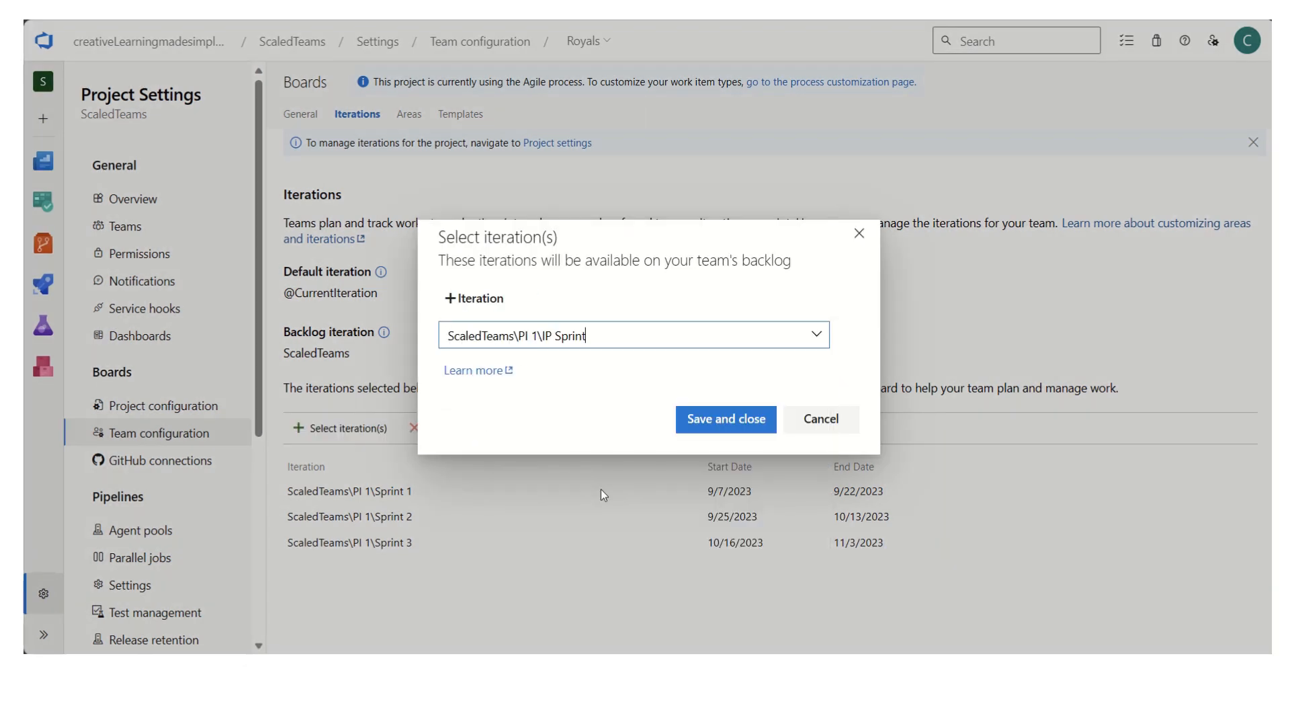
pyautogui.click(685, 420)
# - Switch to the Spartans team and add Sprint 1 and Sprint 2 of PI 1 to its iterations
pyautogui.click(607, 41)
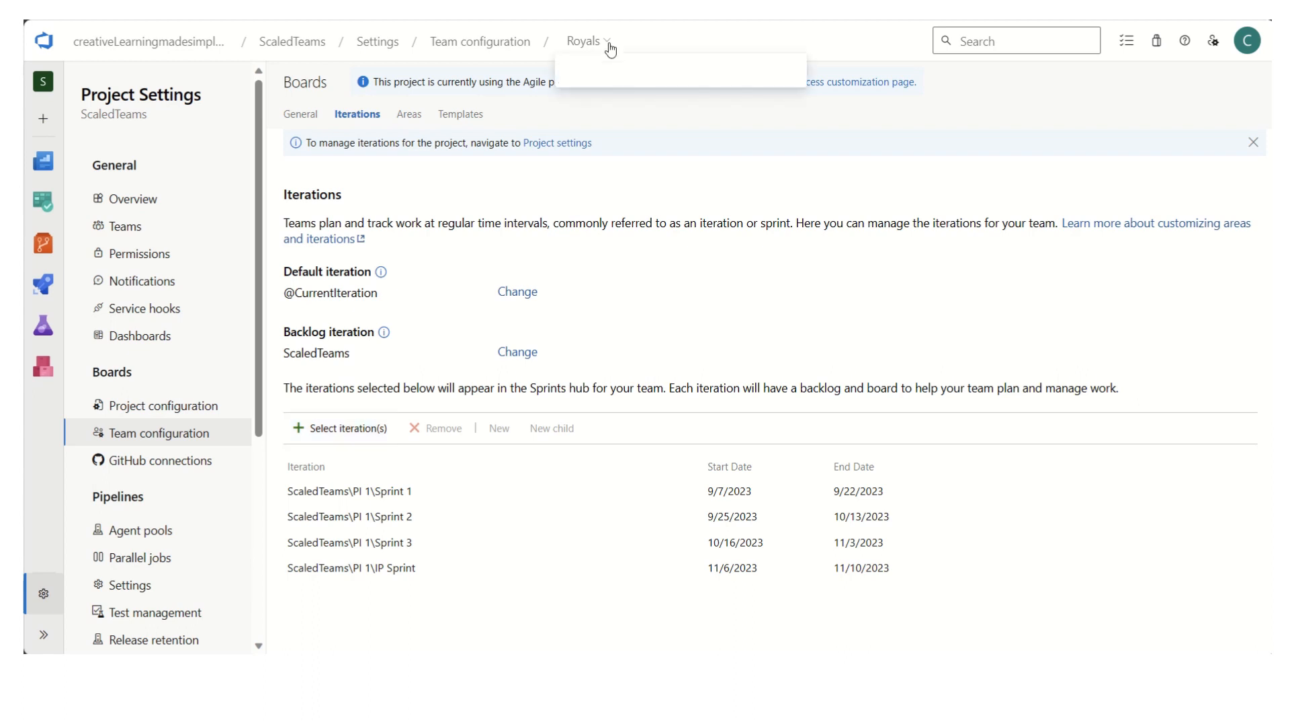
pyautogui.click(618, 190)
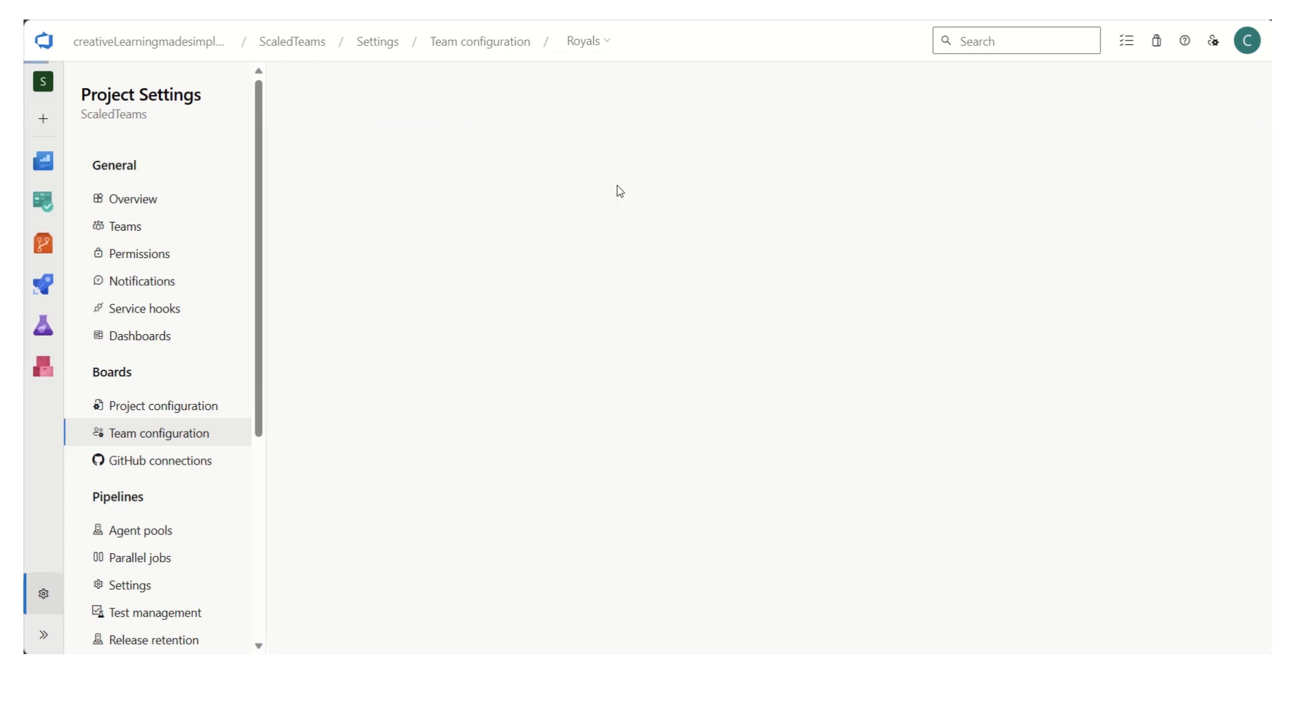
pyautogui.click(361, 429)
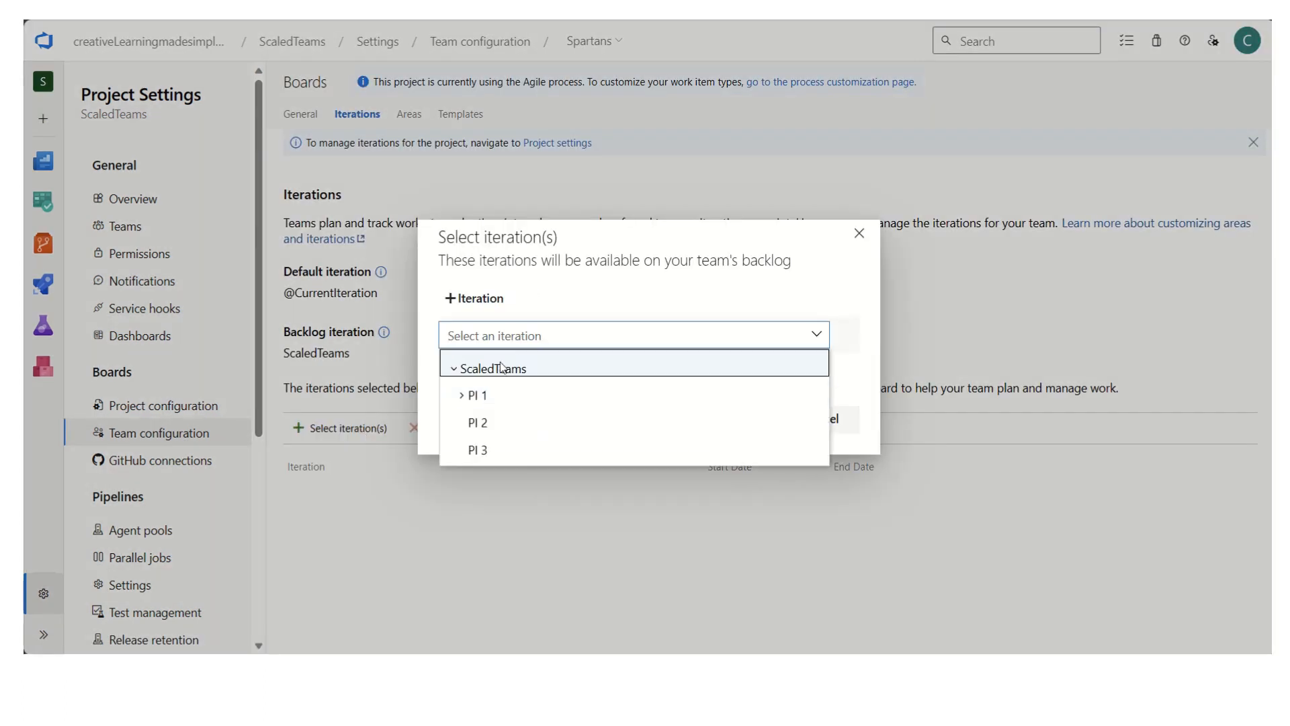
pyautogui.click(471, 396)
pyautogui.click(594, 420)
pyautogui.click(726, 419)
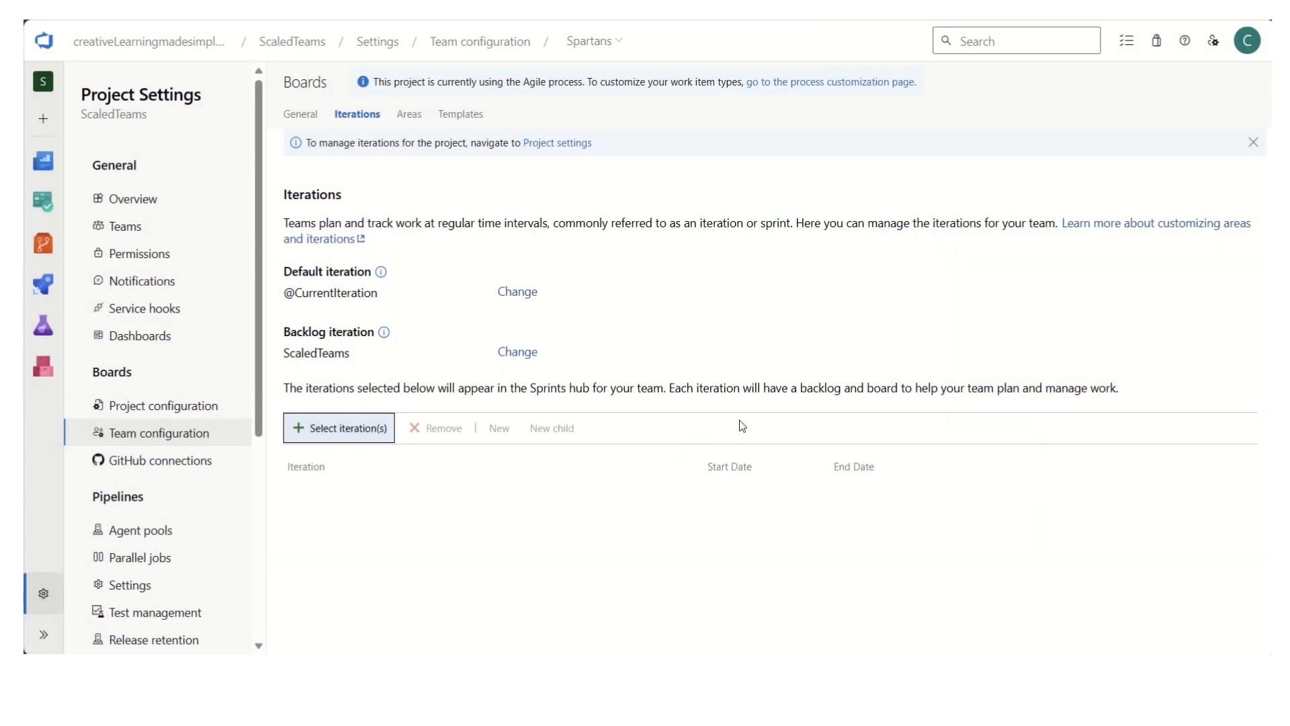
pyautogui.click(342, 428)
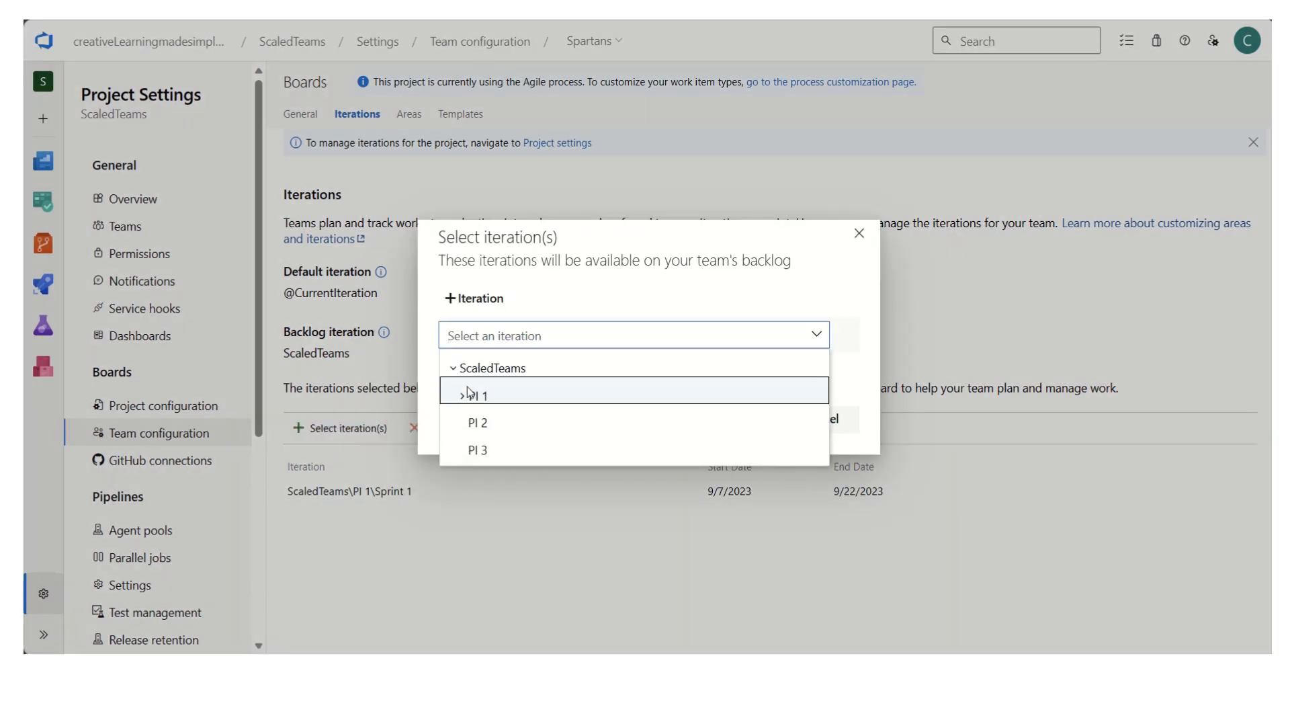
pyautogui.click(469, 395)
pyautogui.click(559, 443)
pyautogui.click(726, 419)
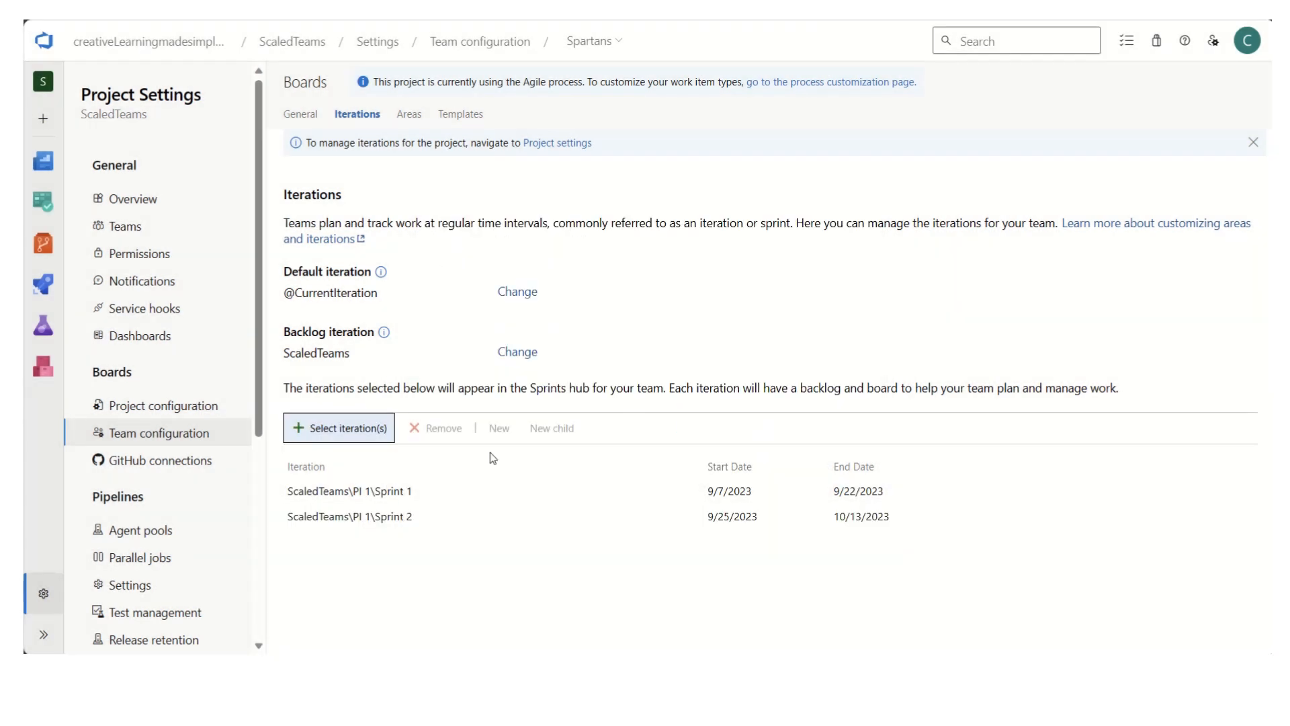
# - Add Sprint 3 and the IP Sprint of PI 1 to the Spartans team's iterations
pyautogui.click(341, 428)
pyautogui.click(469, 395)
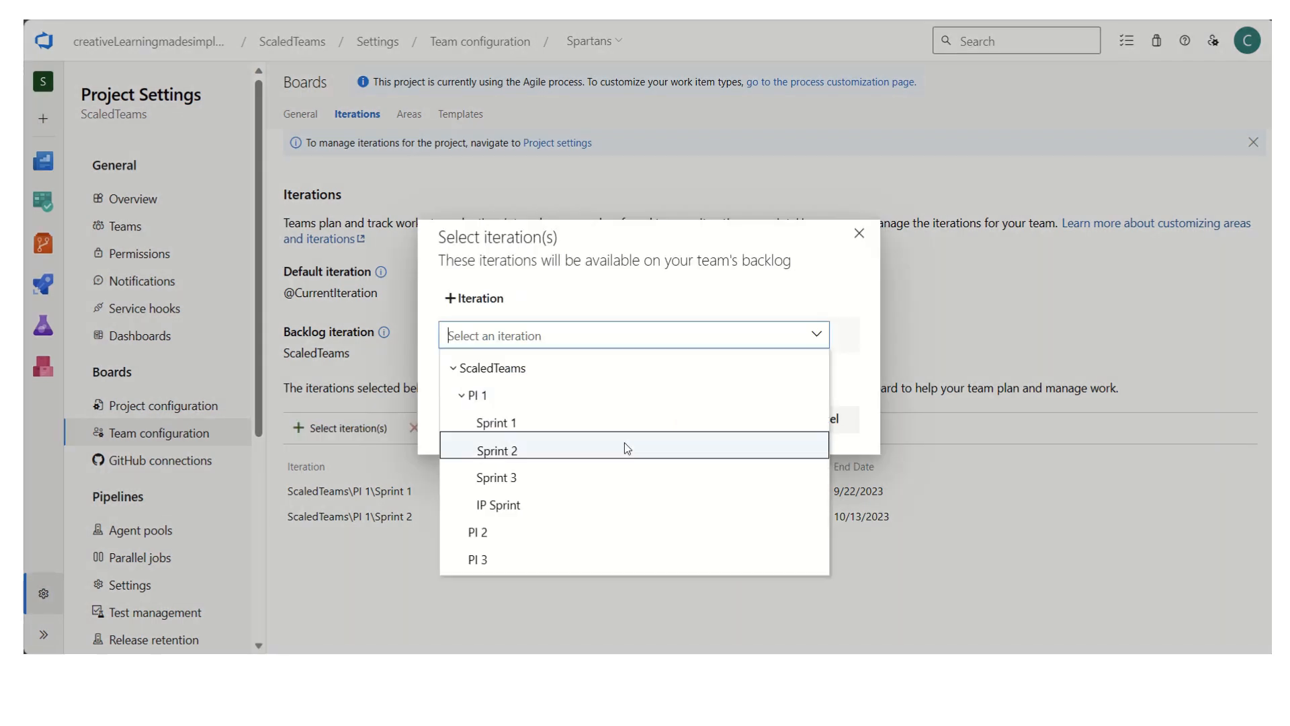
pyautogui.click(598, 476)
pyautogui.click(726, 419)
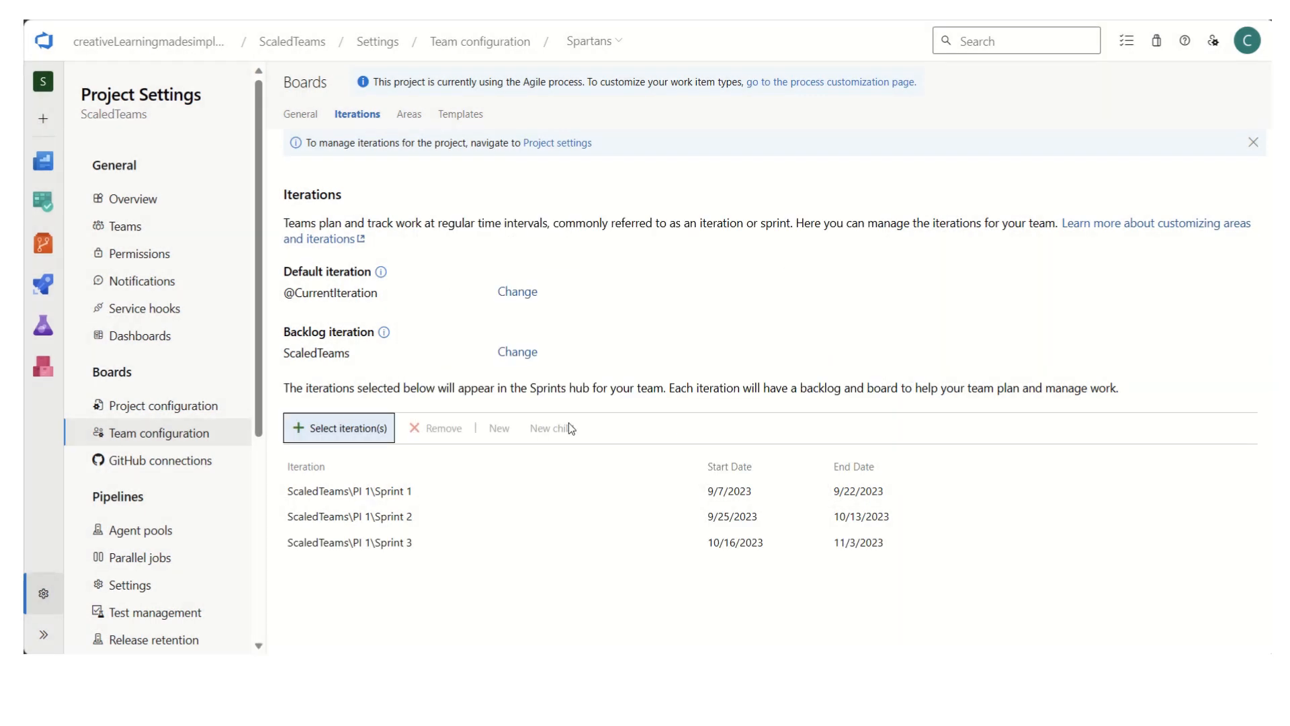
pyautogui.click(342, 428)
pyautogui.click(469, 395)
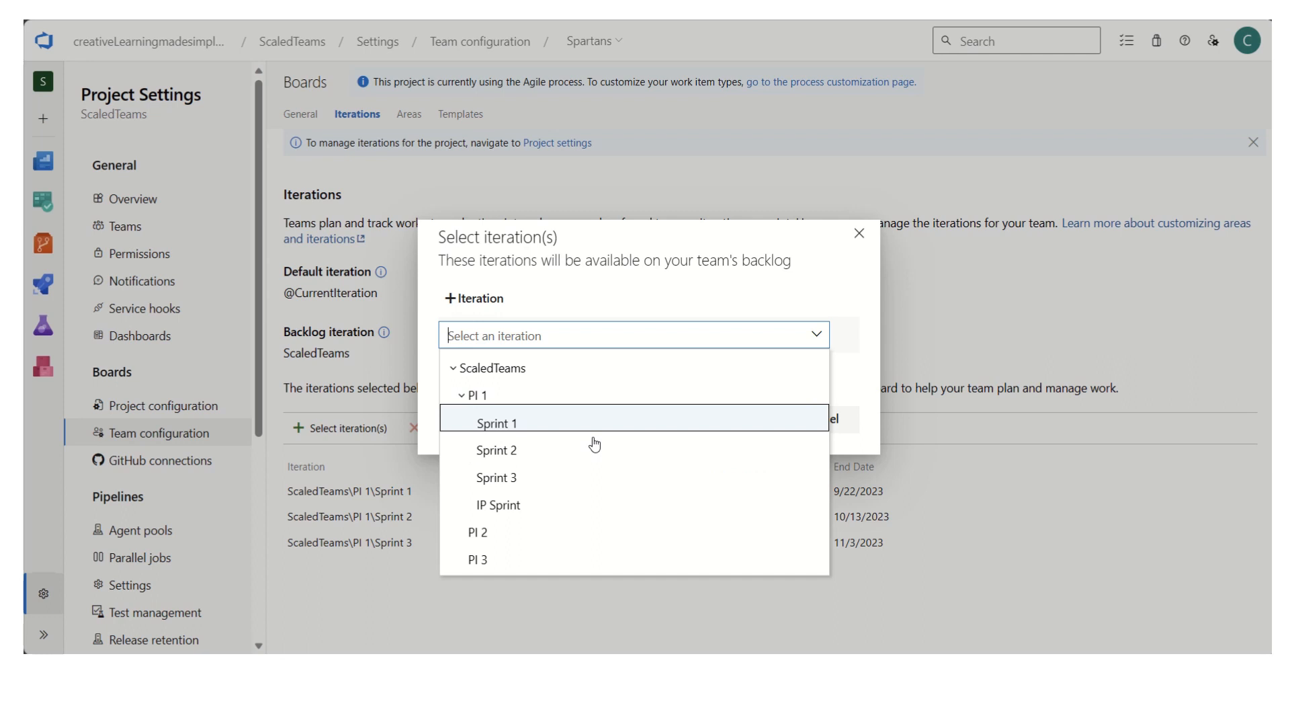
pyautogui.click(535, 505)
pyautogui.click(733, 420)
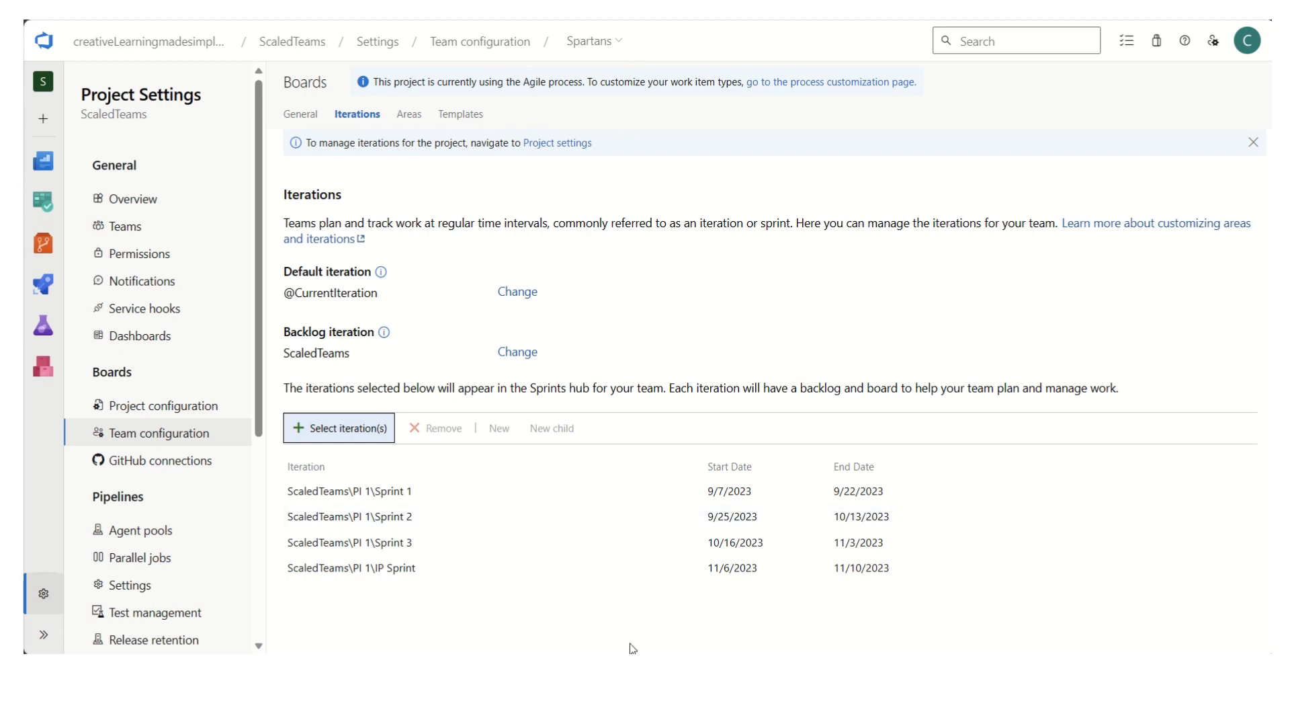
# - Start a new epic in the project's work items and title it "User Management"
pyautogui.click(43, 639)
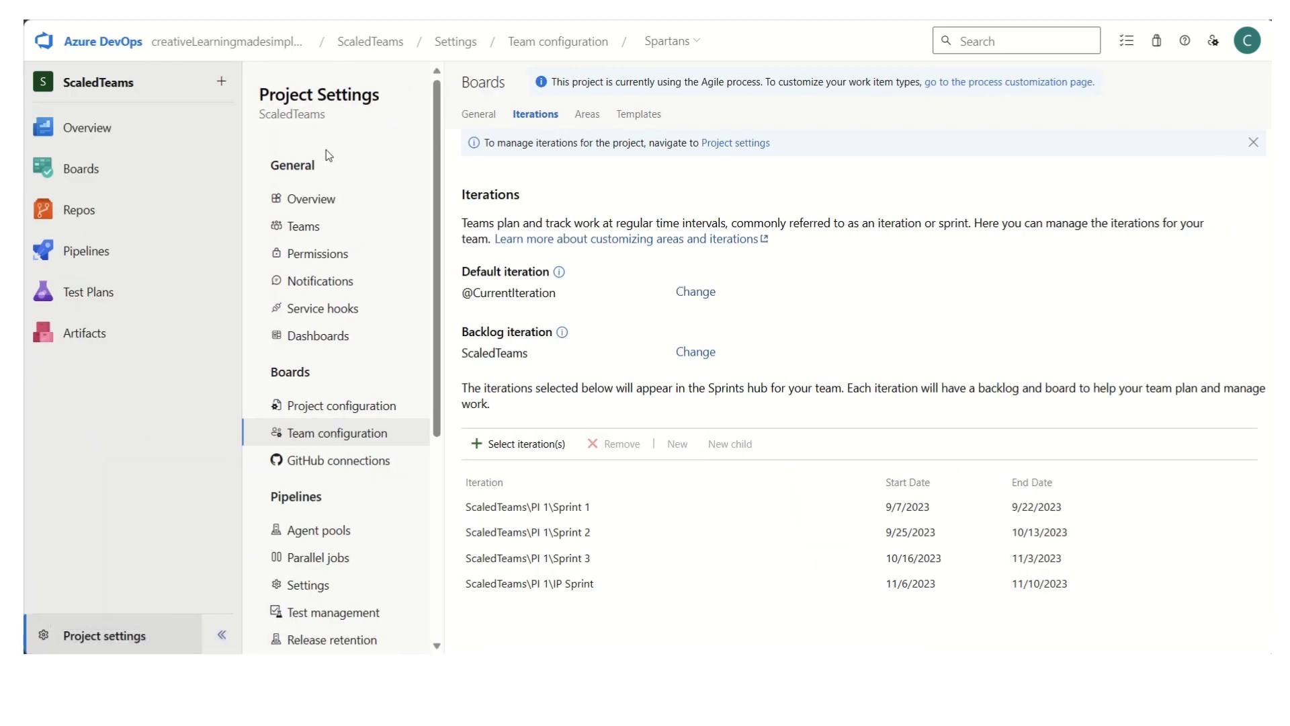
pyautogui.moveTo(110, 170)
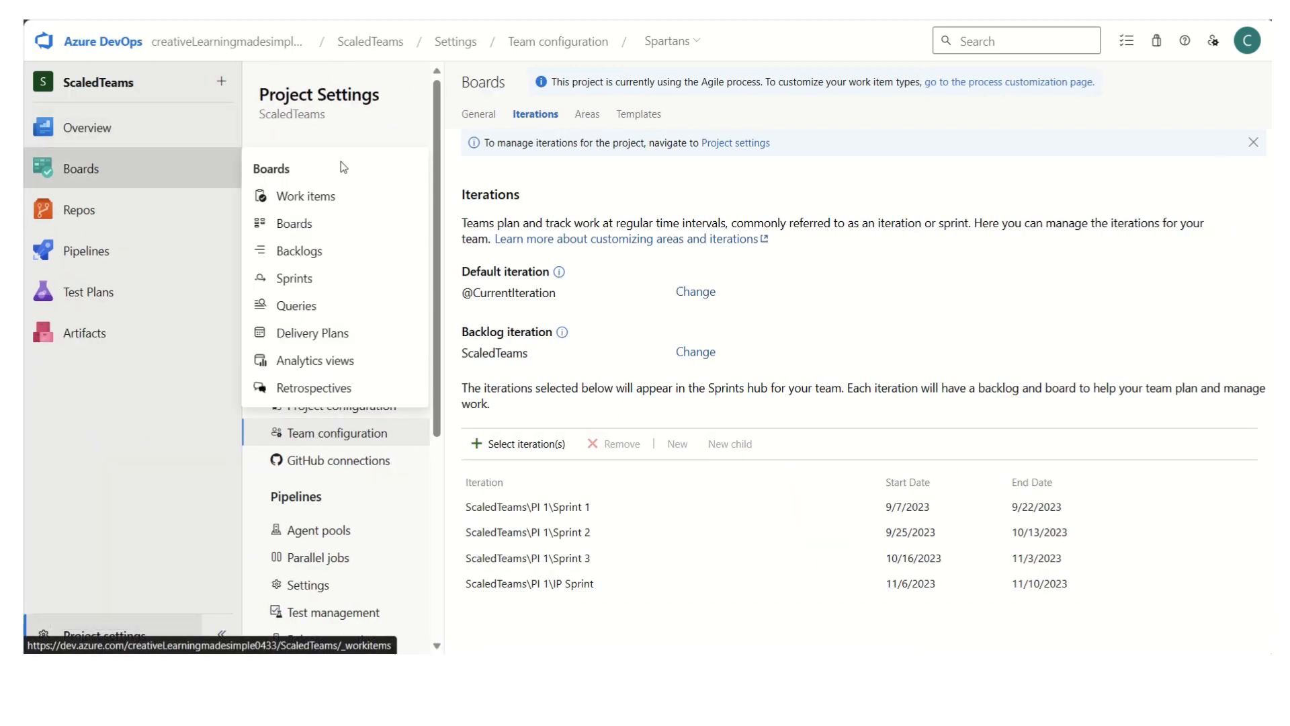
pyautogui.click(356, 197)
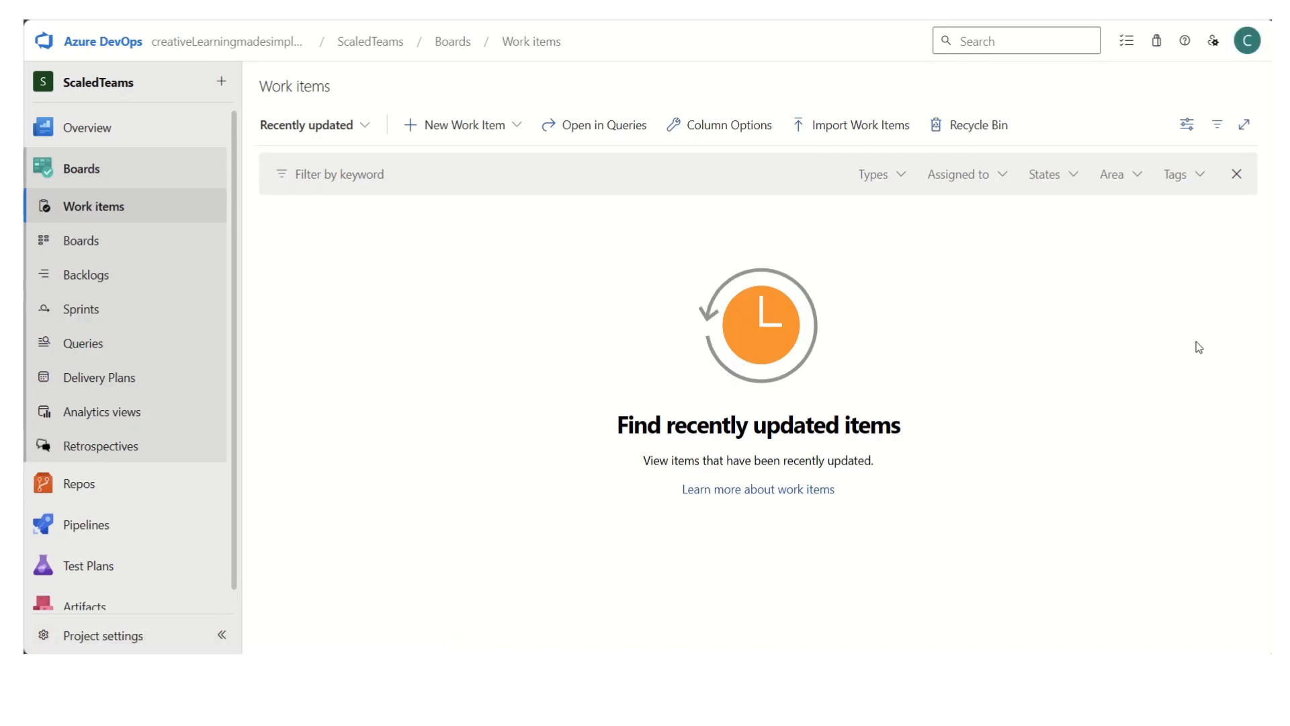
pyautogui.click(517, 126)
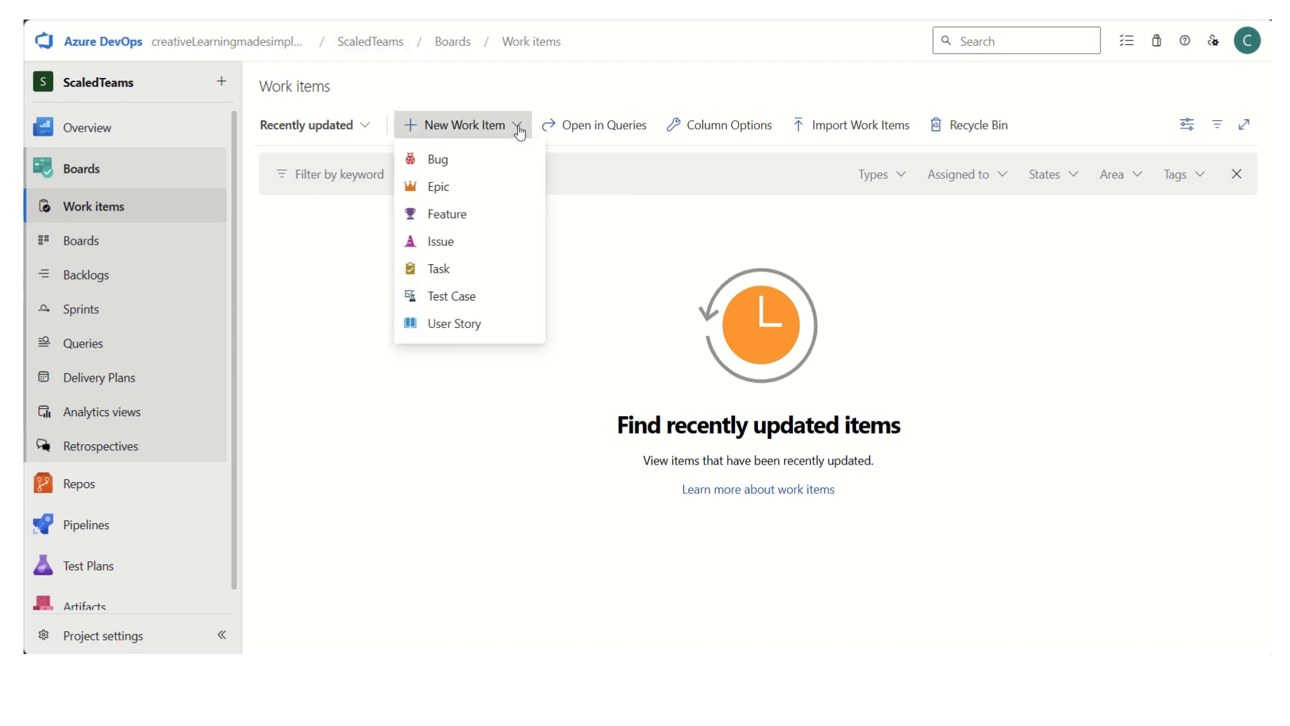
pyautogui.click(465, 194)
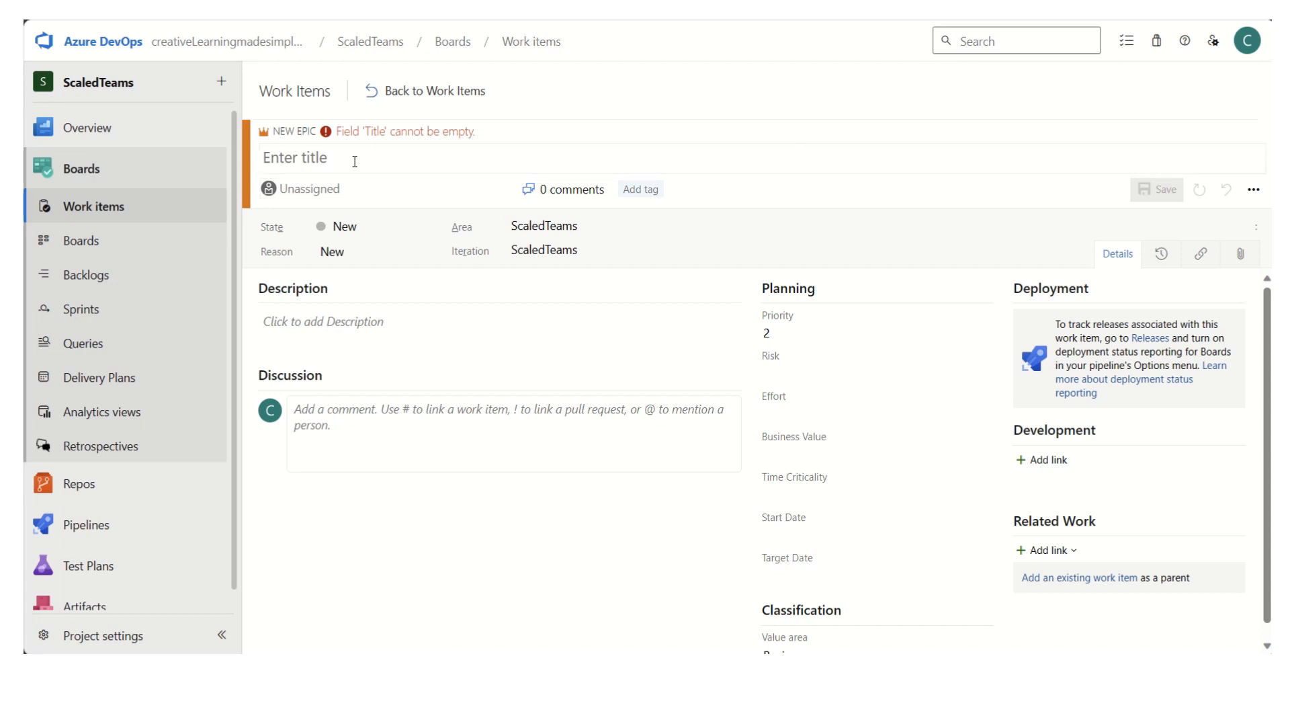
pyautogui.click(352, 161)
pyautogui.write('User ')
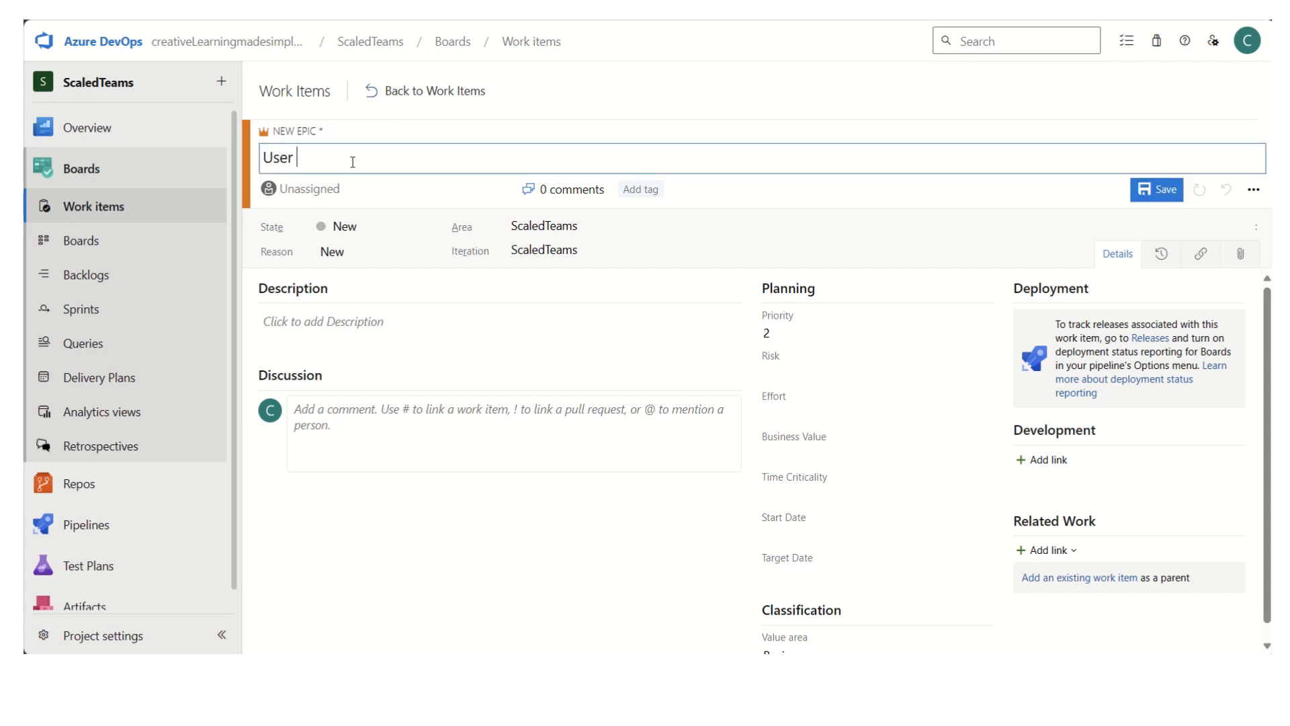
pyautogui.write('Management')
pyautogui.hotkey('alt', 'Tab')
pyautogui.hotkey('alt', 'Tab')
# - Set the User Management epic's area to ScaledTeams\Spartans and save the epic
pyautogui.click(636, 228)
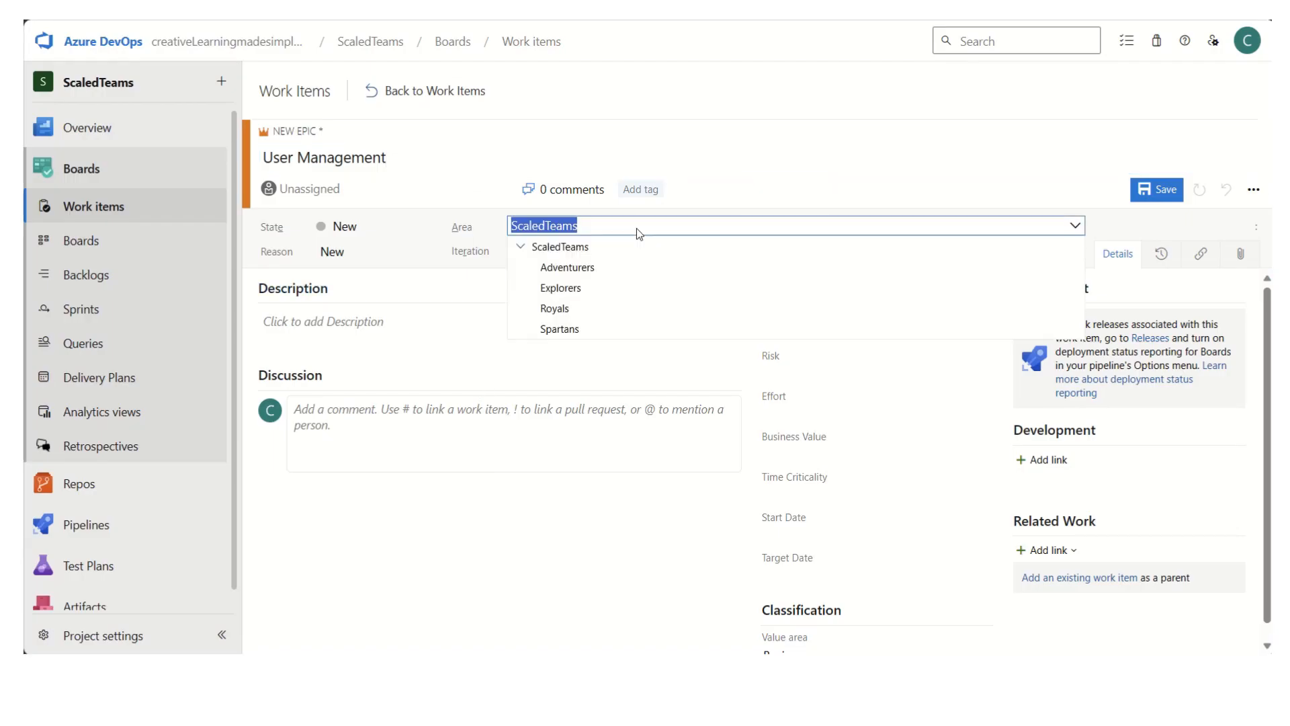
pyautogui.click(586, 328)
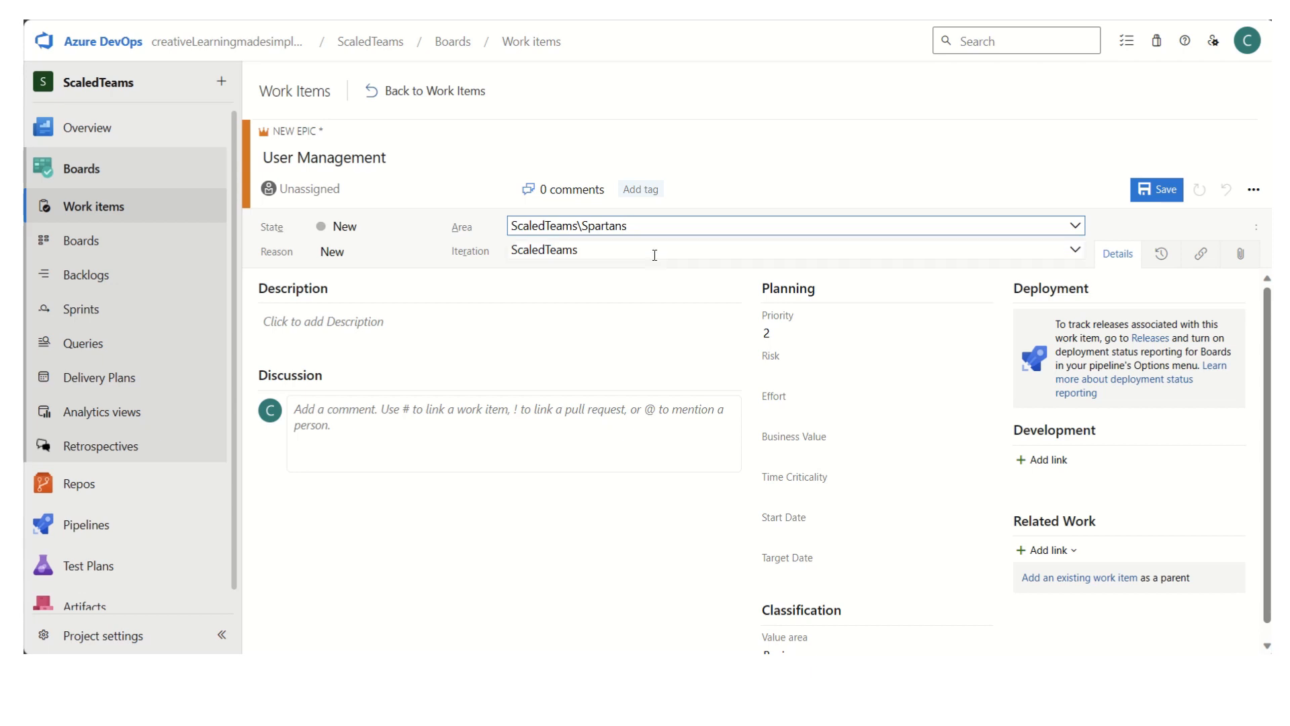
pyautogui.click(1158, 191)
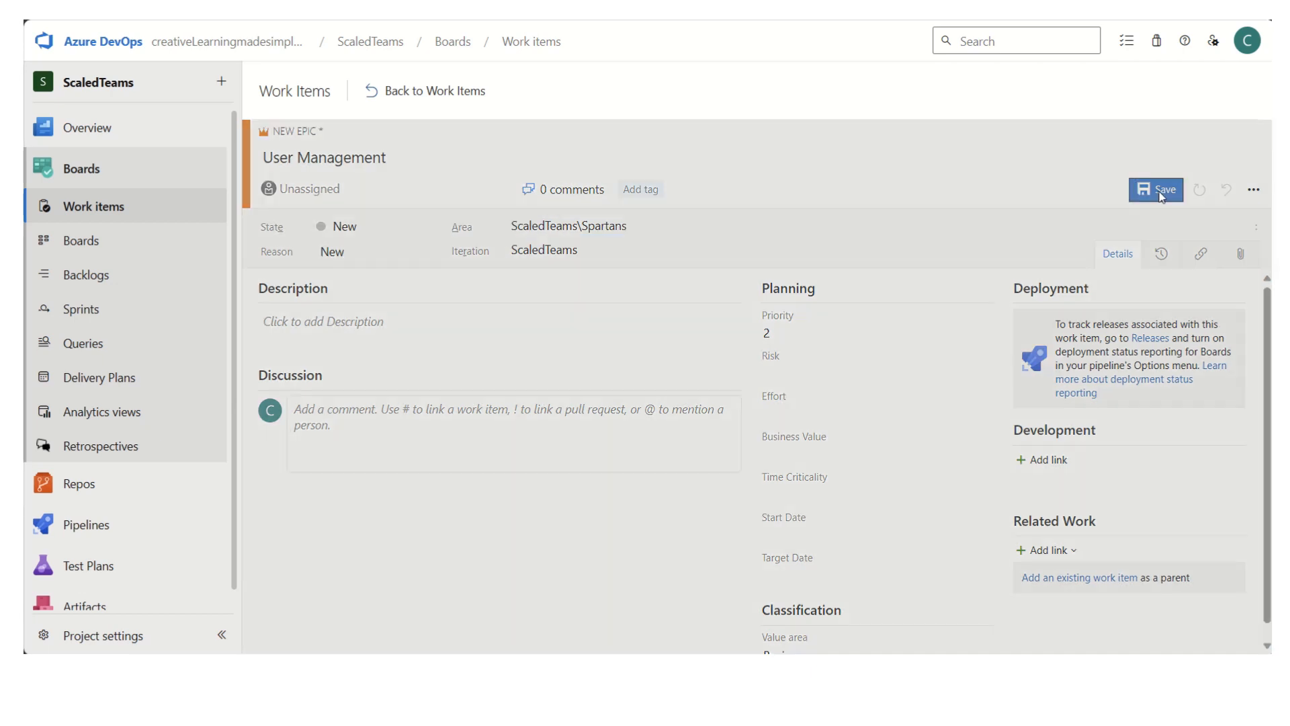
pyautogui.moveTo(1269, 533)
pyautogui.mouseDown()
pyautogui.moveTo(1268, 559)
pyautogui.moveTo(1267, 528)
pyautogui.mouseUp()
# - Return to the work items list and start a new feature titled "Login"
pyautogui.click(422, 94)
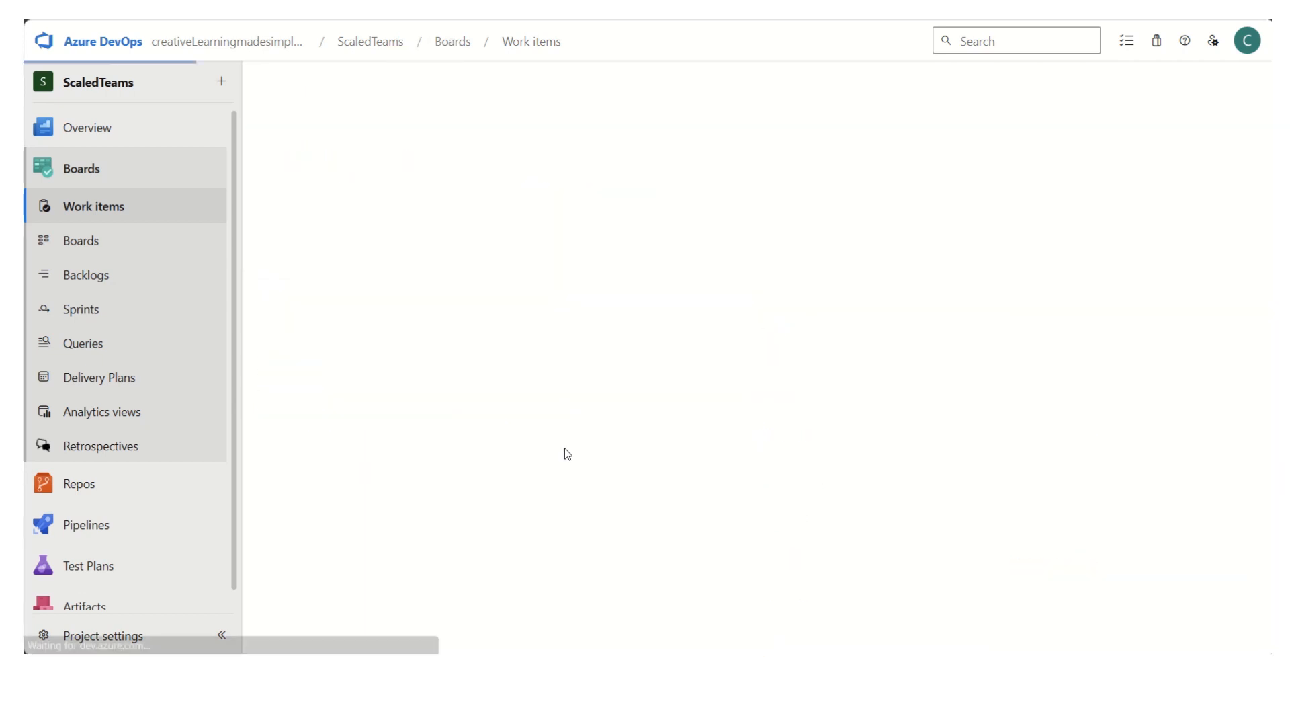
pyautogui.click(515, 133)
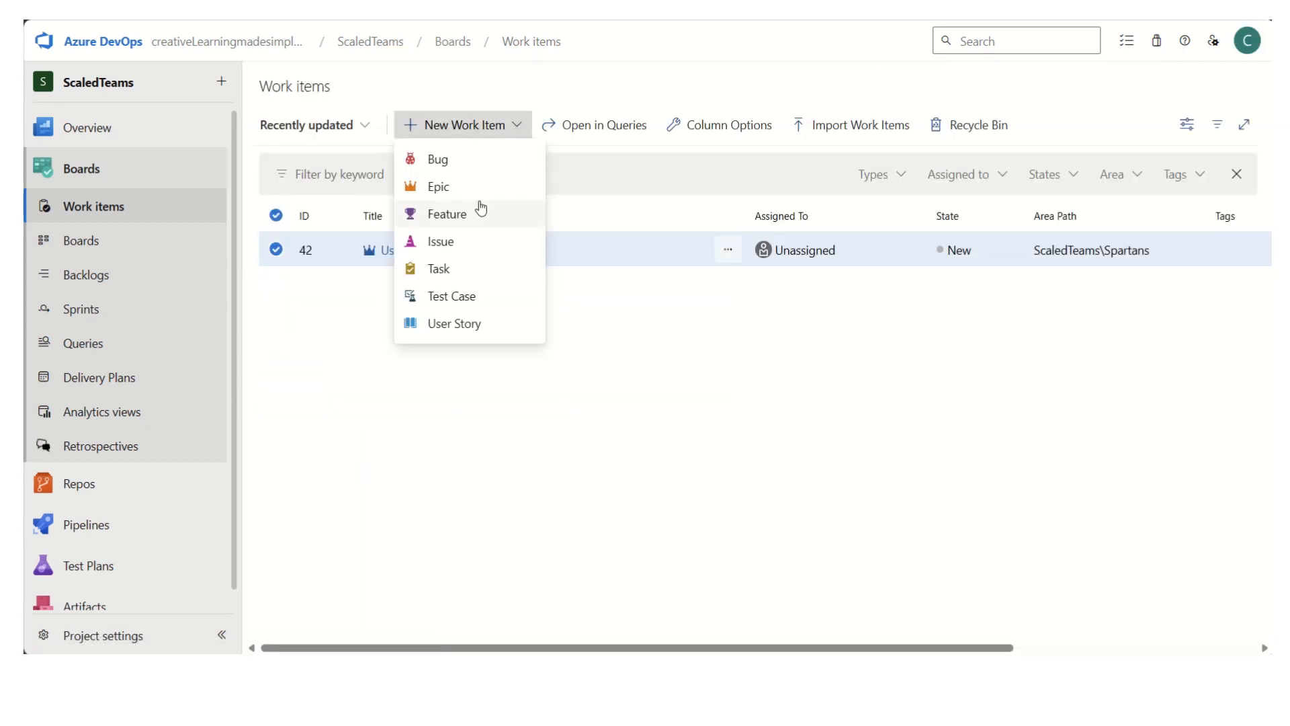
pyautogui.click(478, 240)
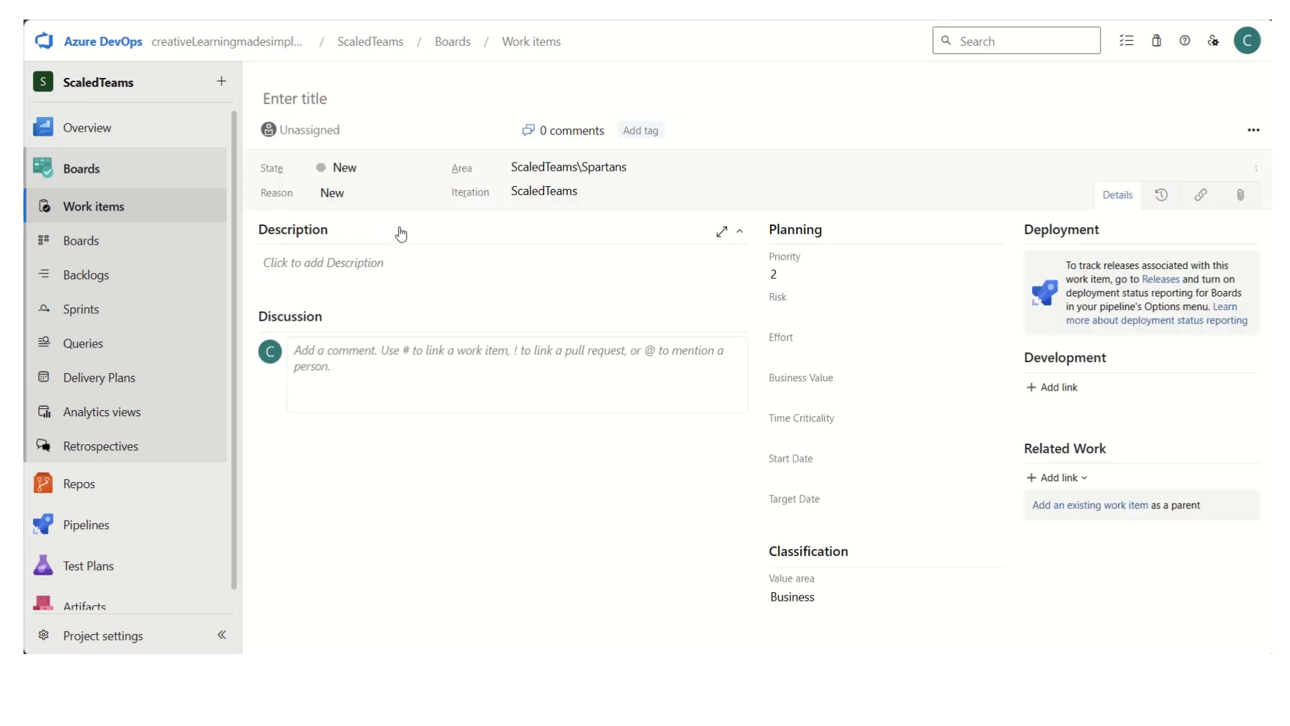
pyautogui.click(360, 131)
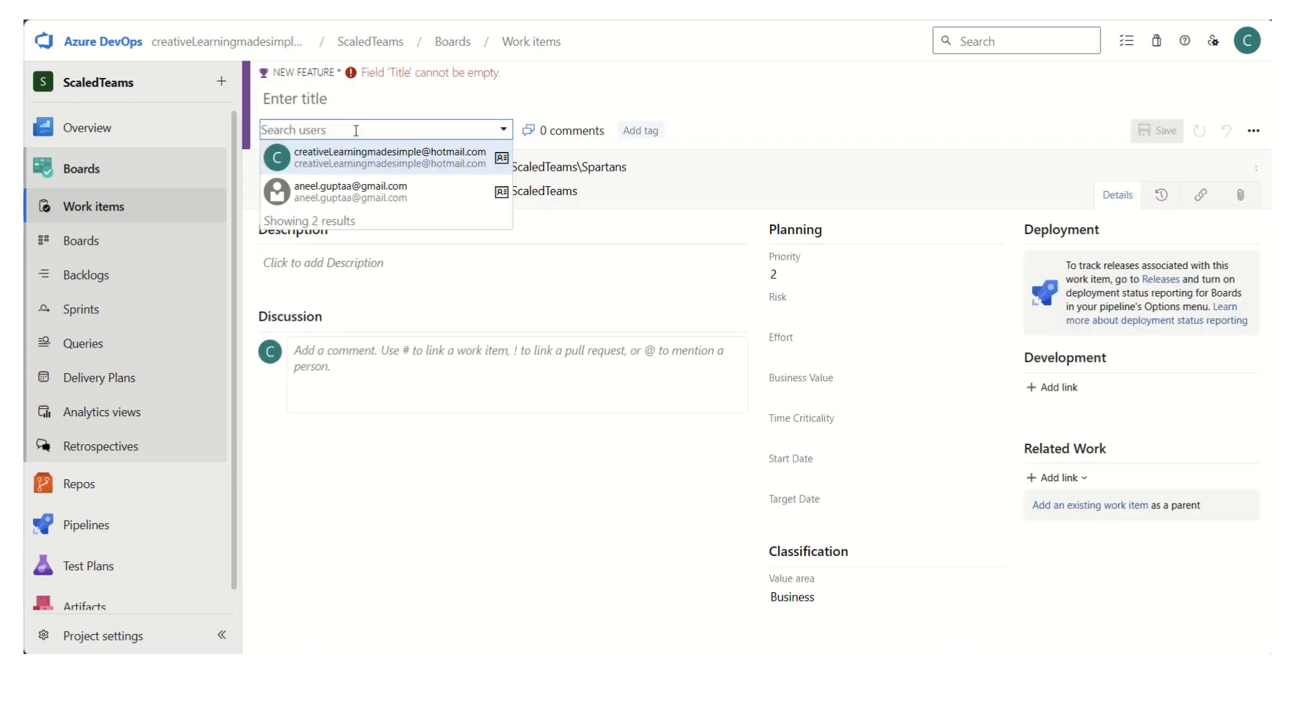
pyautogui.click(370, 100)
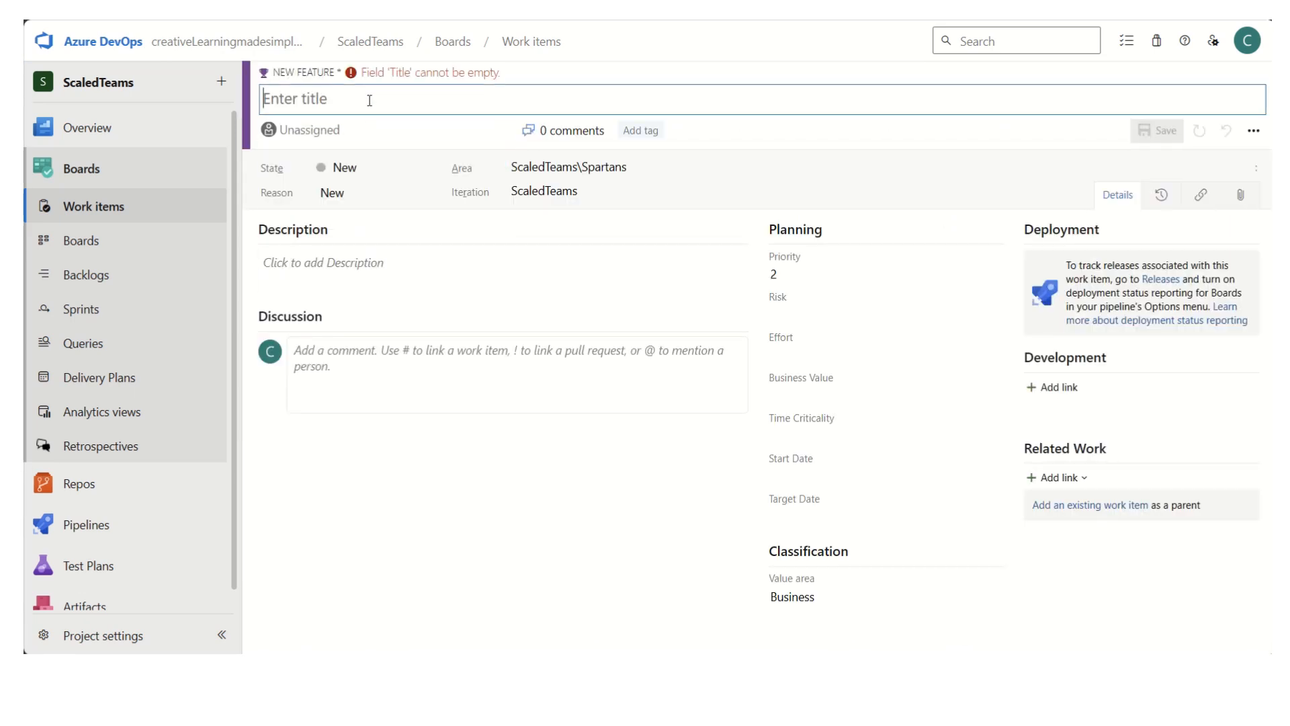
pyautogui.write('Login')
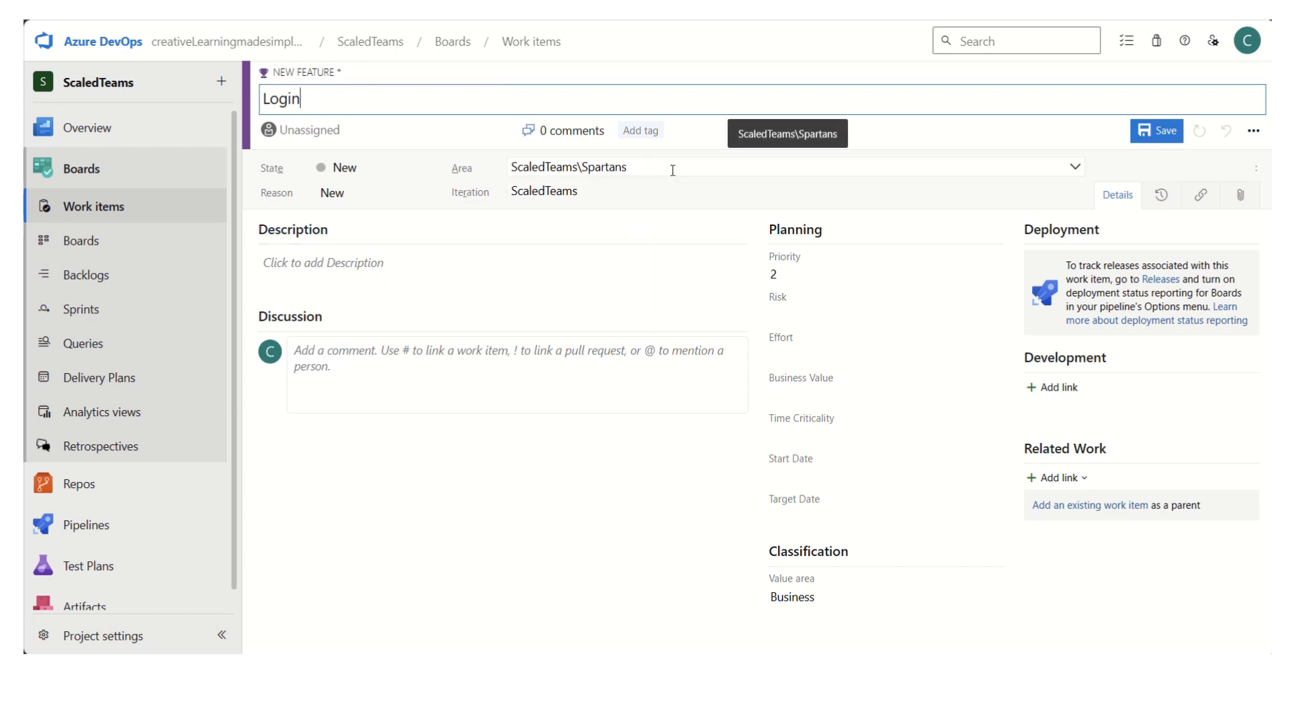
# - Link the Login feature to the User Management epic as its parent and save the feature
pyautogui.click(1105, 508)
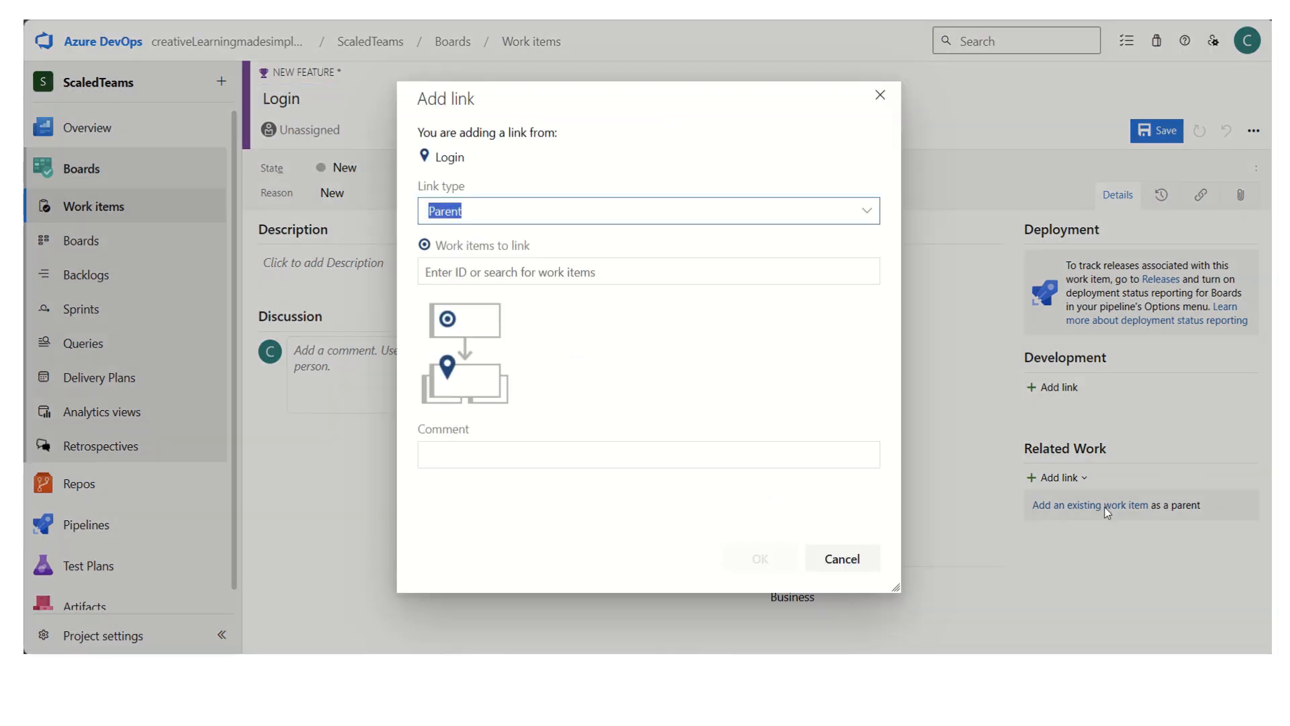
pyautogui.click(571, 272)
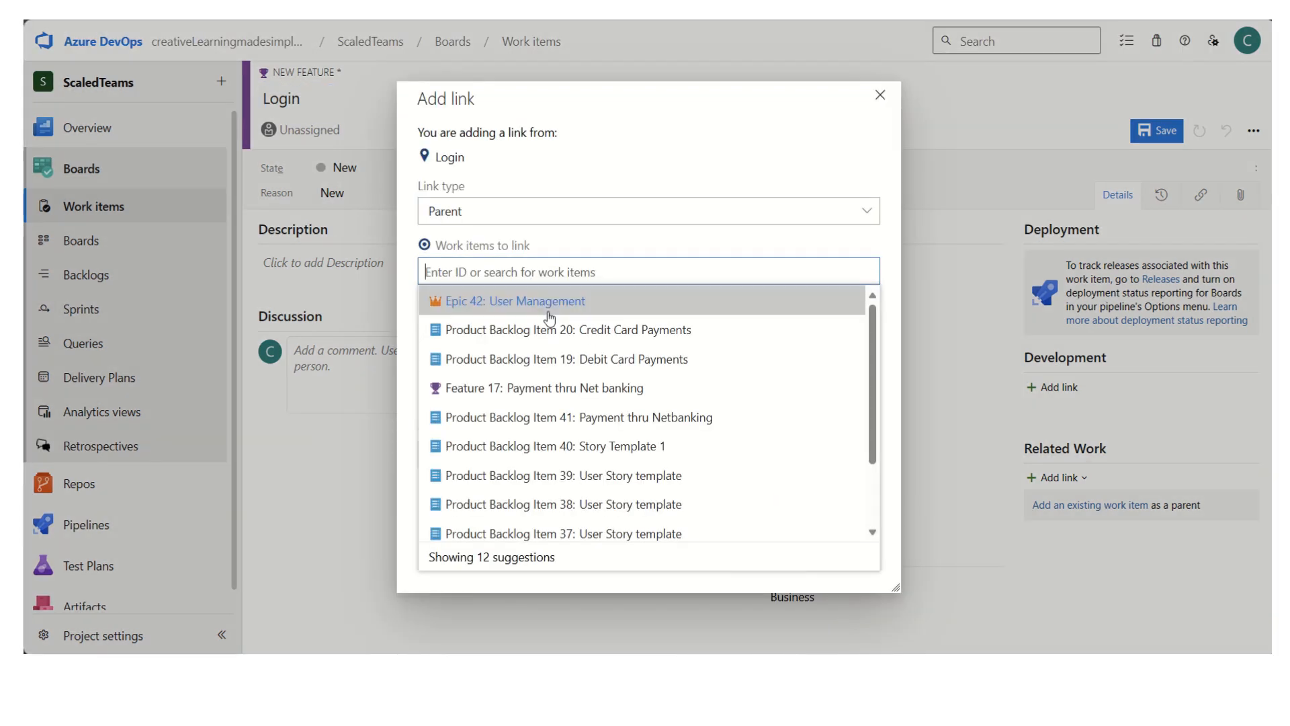
pyautogui.click(550, 316)
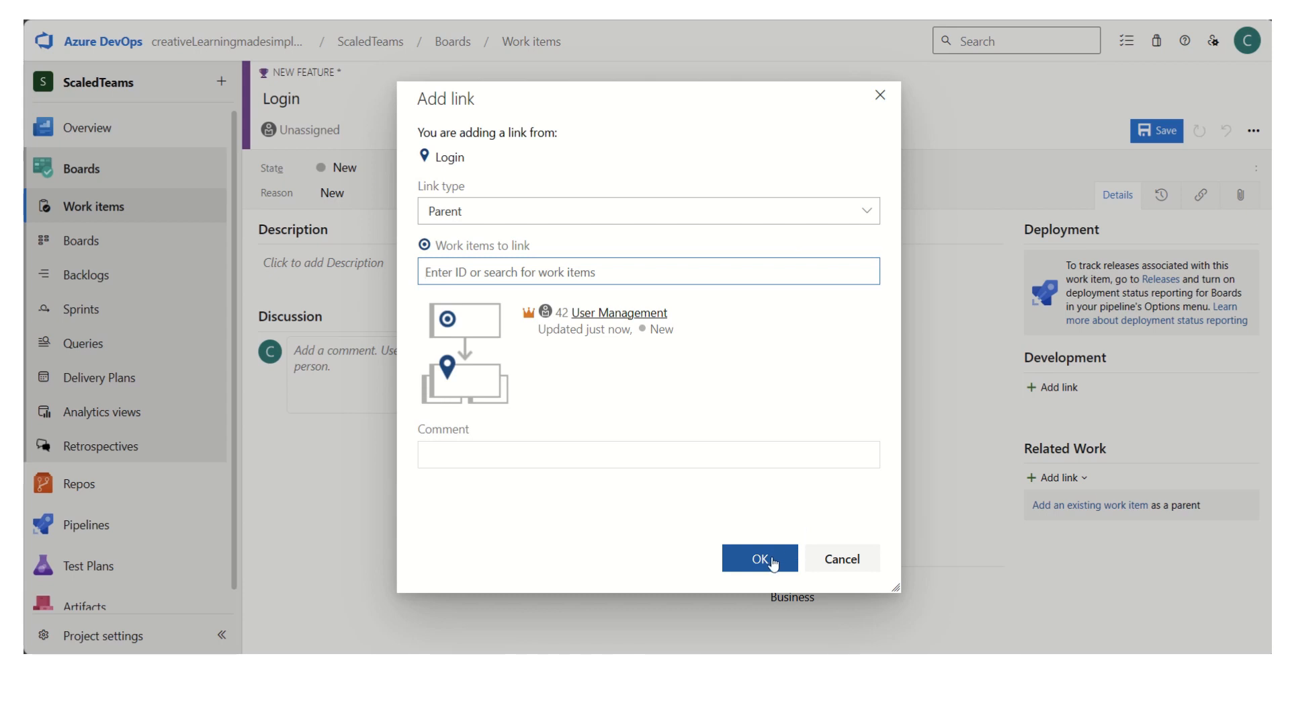
pyautogui.click(760, 559)
pyautogui.click(1180, 133)
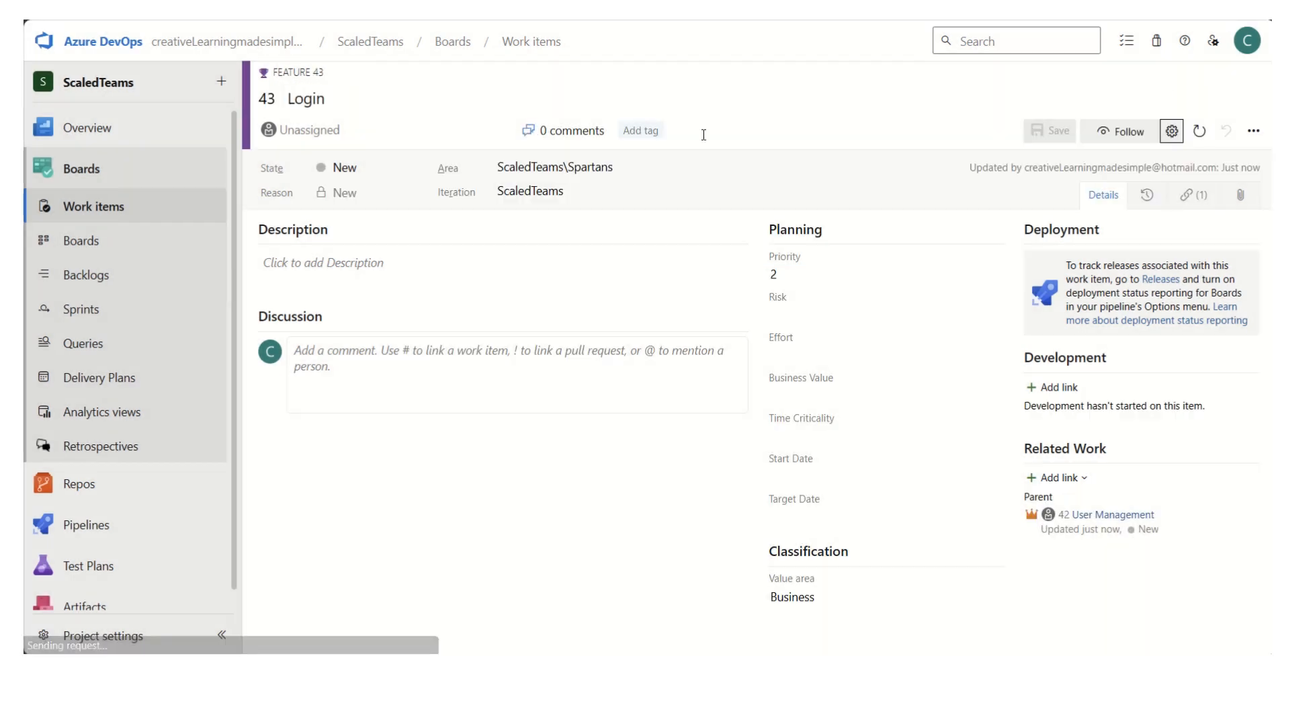
# - Return to the work items list and start a new user story titled "User Login"
pyautogui.click(125, 216)
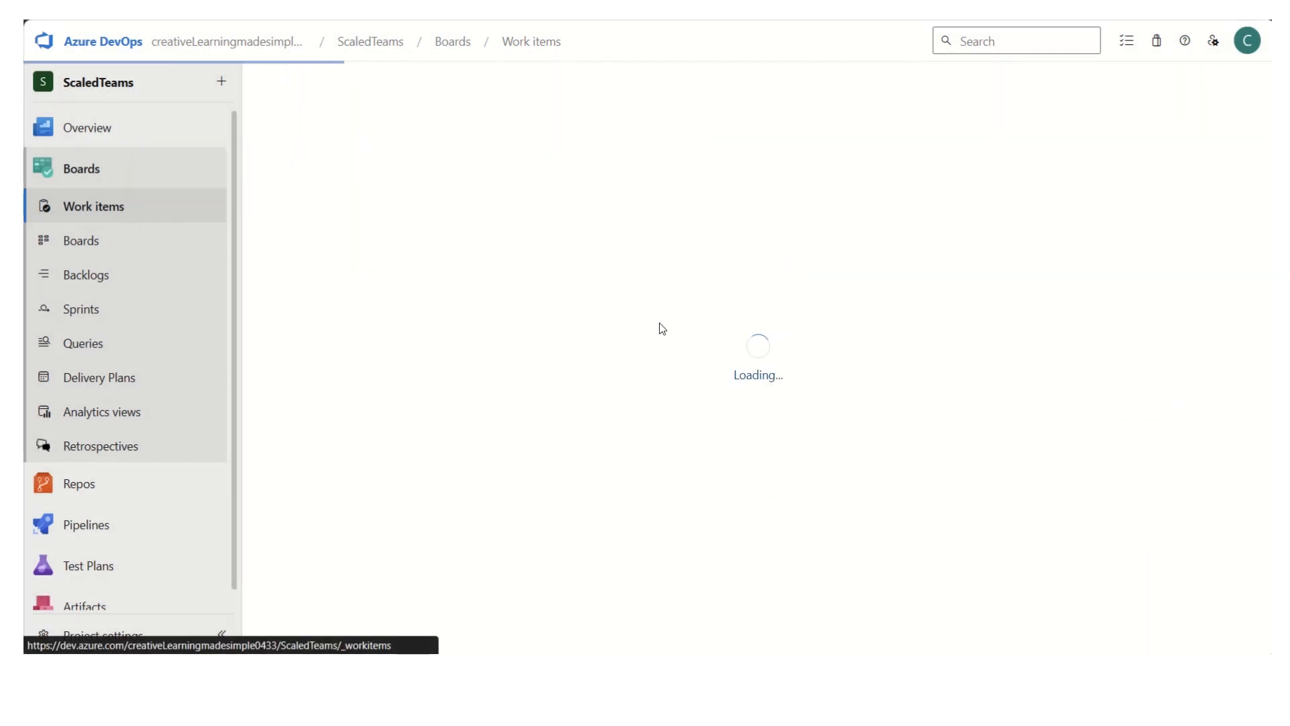
pyautogui.click(489, 130)
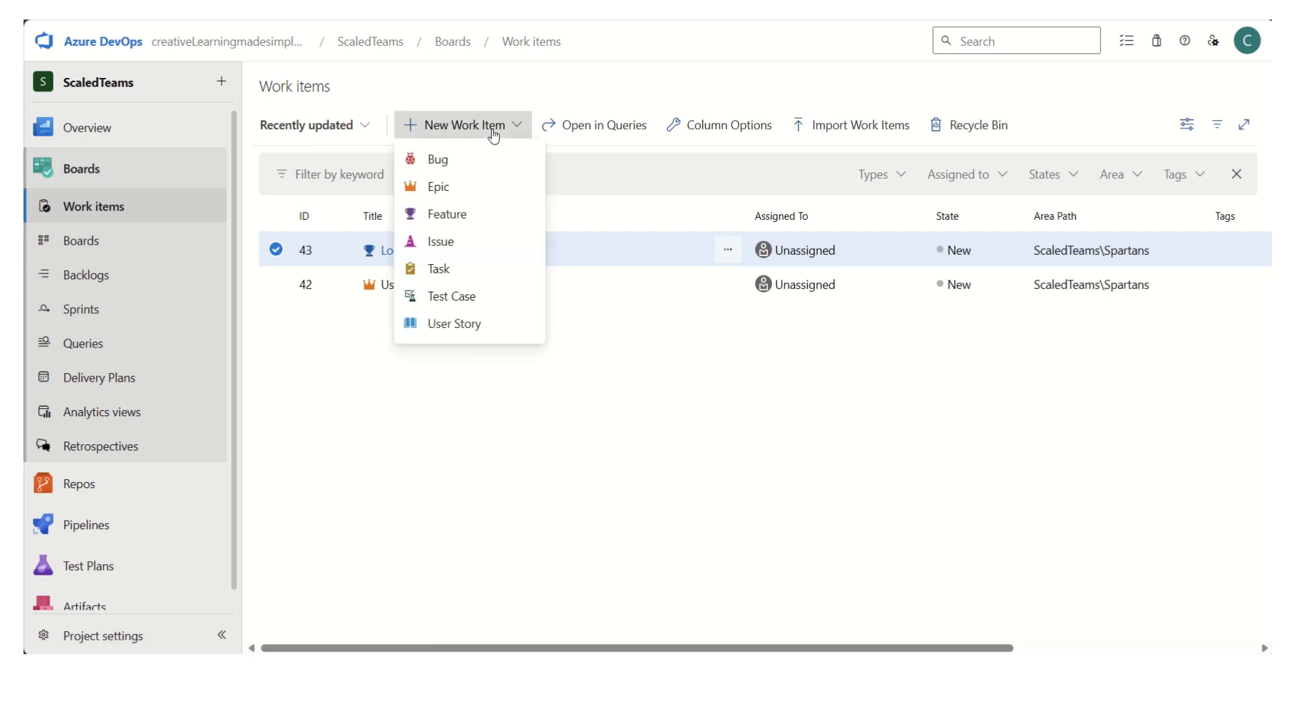
pyautogui.click(465, 322)
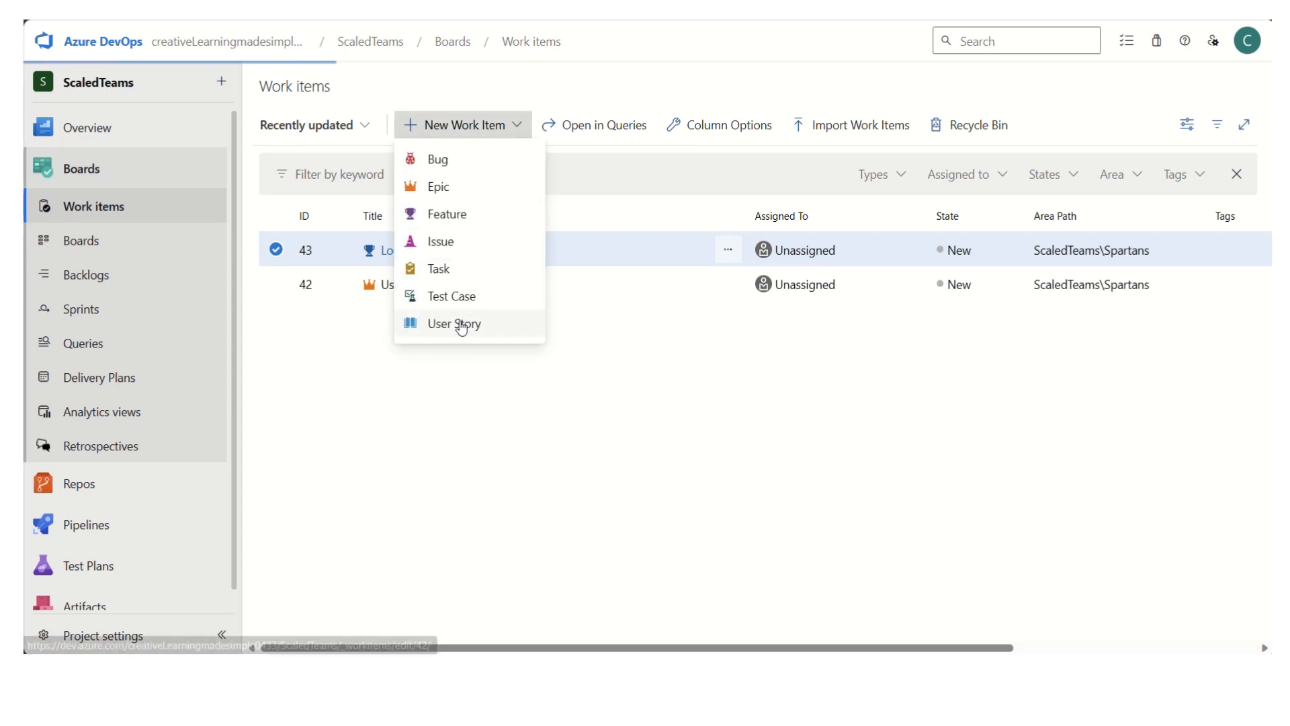
pyautogui.click(344, 156)
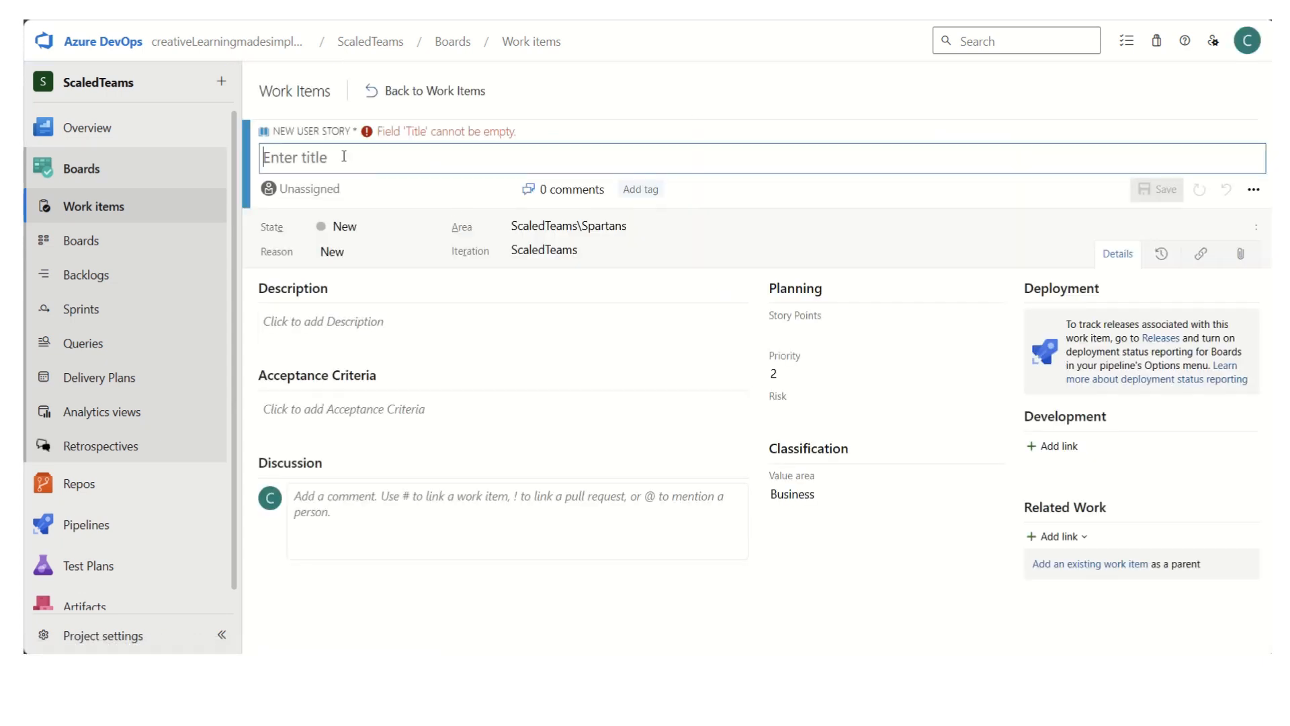
pyautogui.write('User Login')
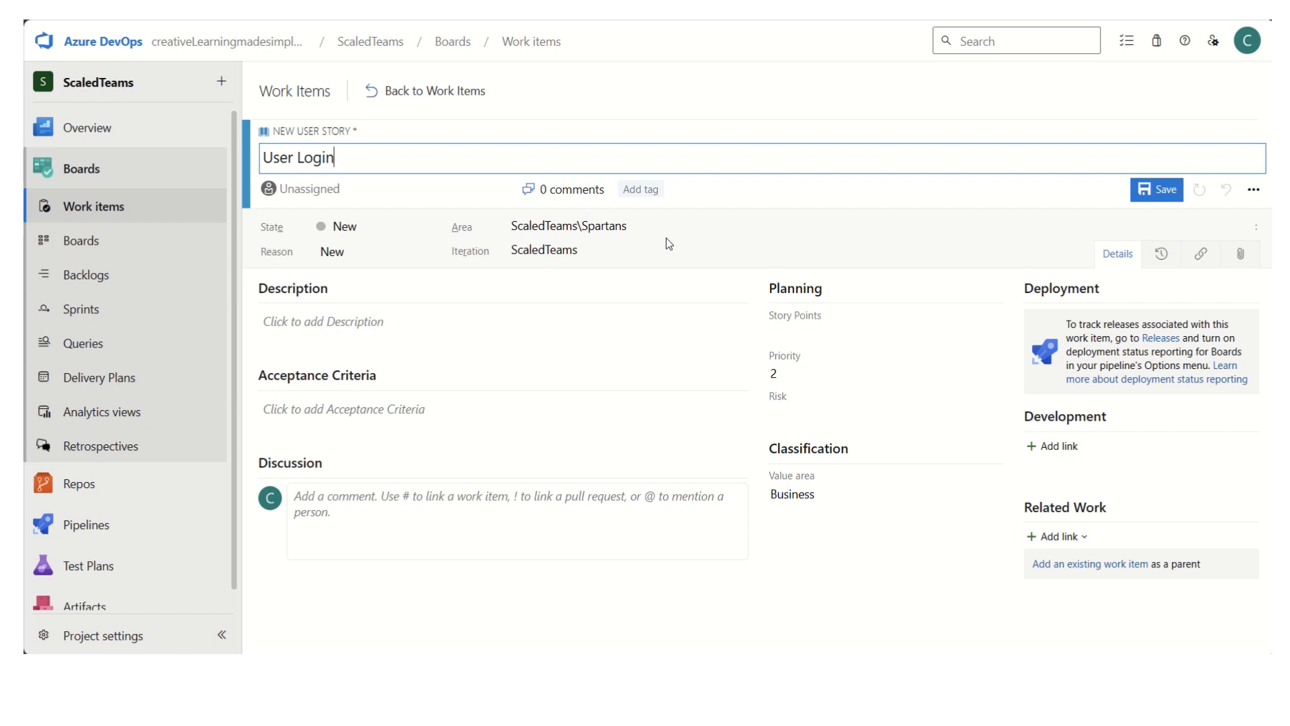
# - Link the User Login story to the Login feature as its parent and save the story
pyautogui.click(1107, 564)
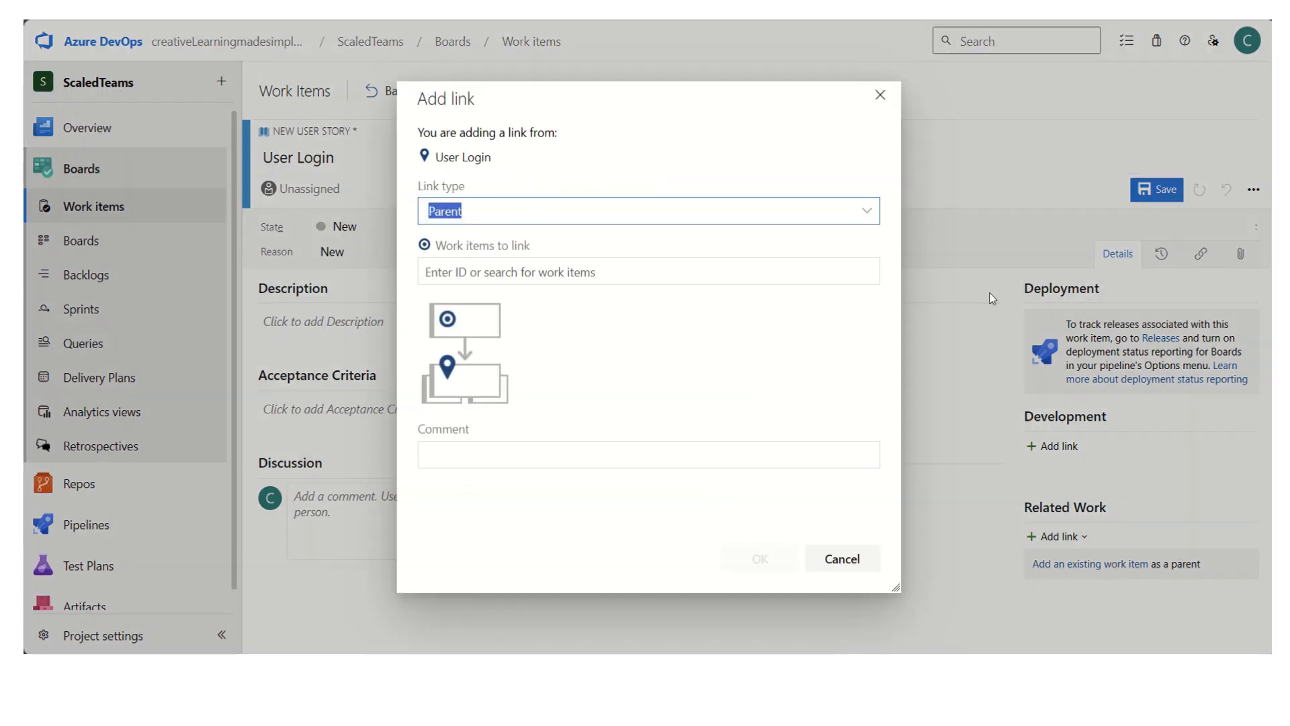
pyautogui.click(604, 273)
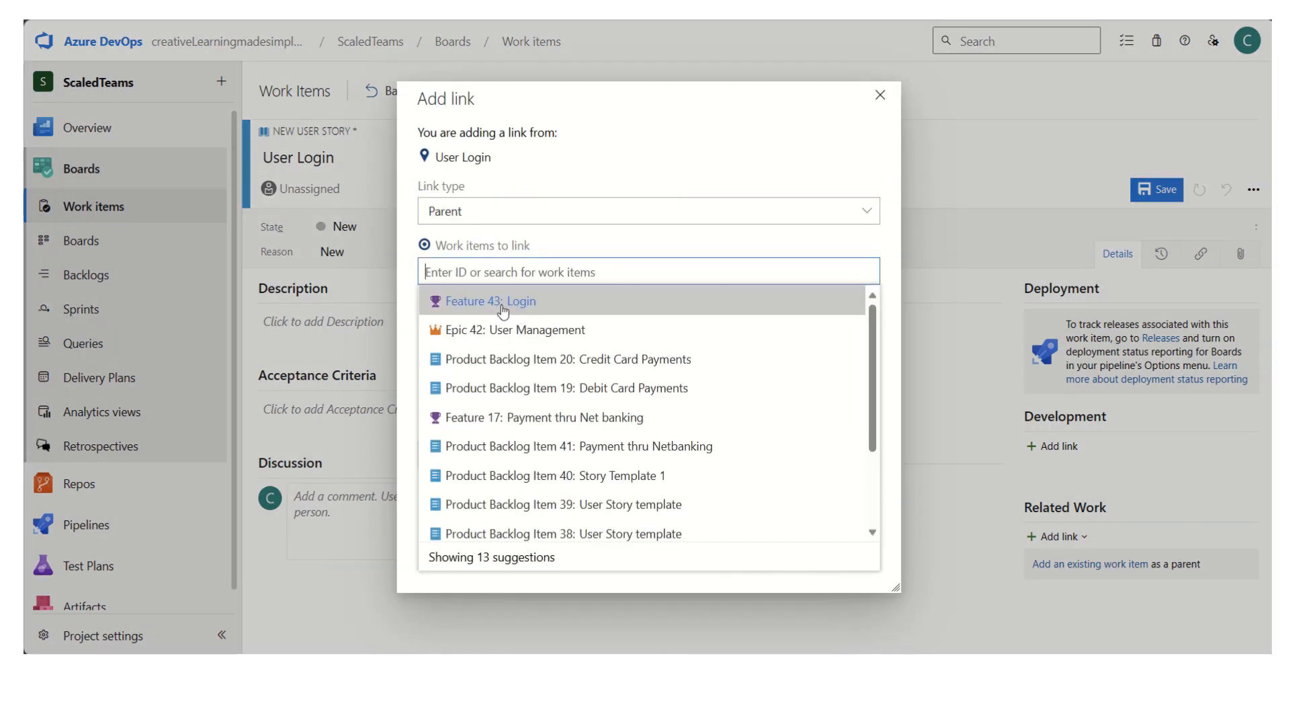
pyautogui.click(503, 307)
pyautogui.click(761, 561)
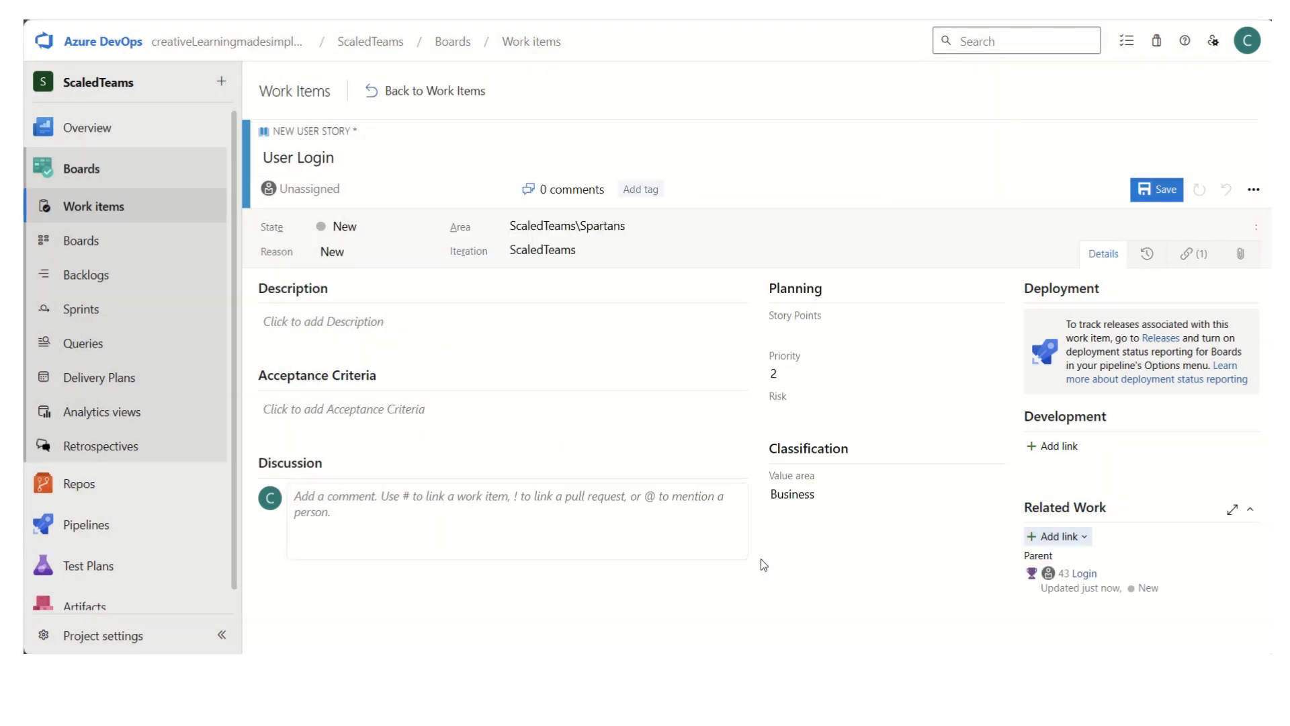
pyautogui.click(1158, 190)
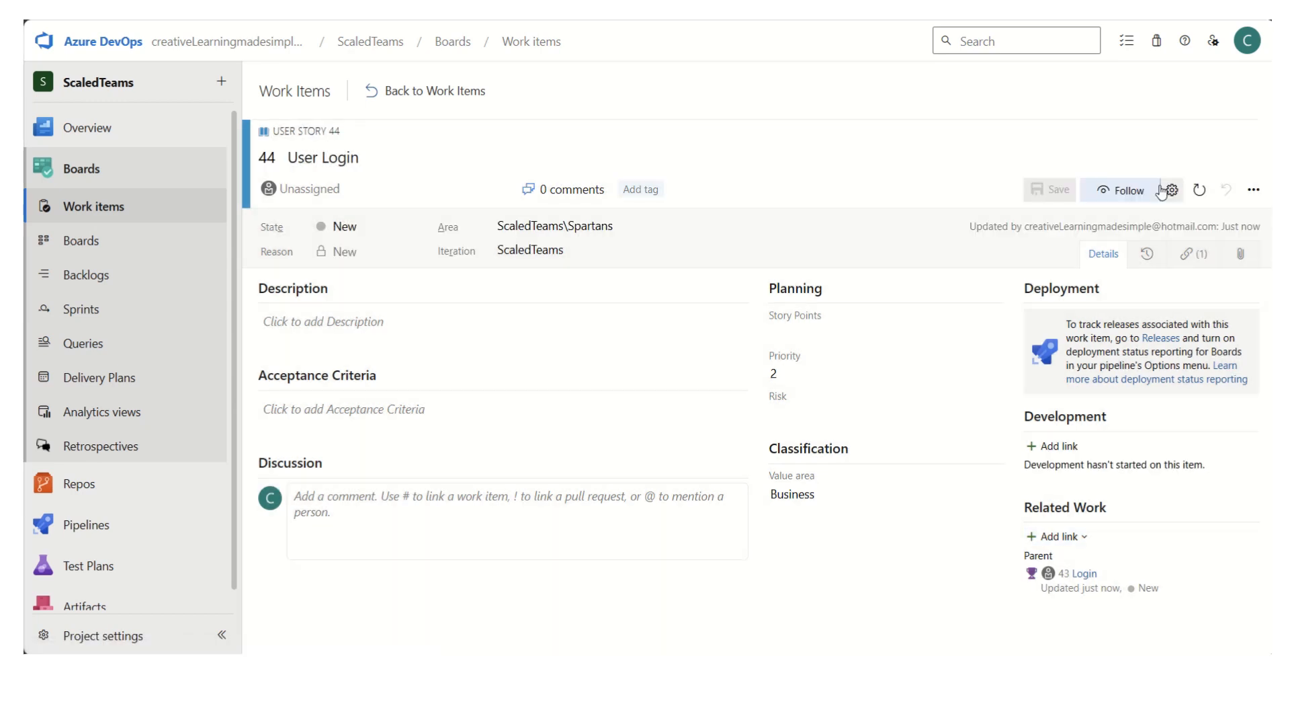
# - Leave the saved user story and open the Spartans team's backlog
pyautogui.click(411, 94)
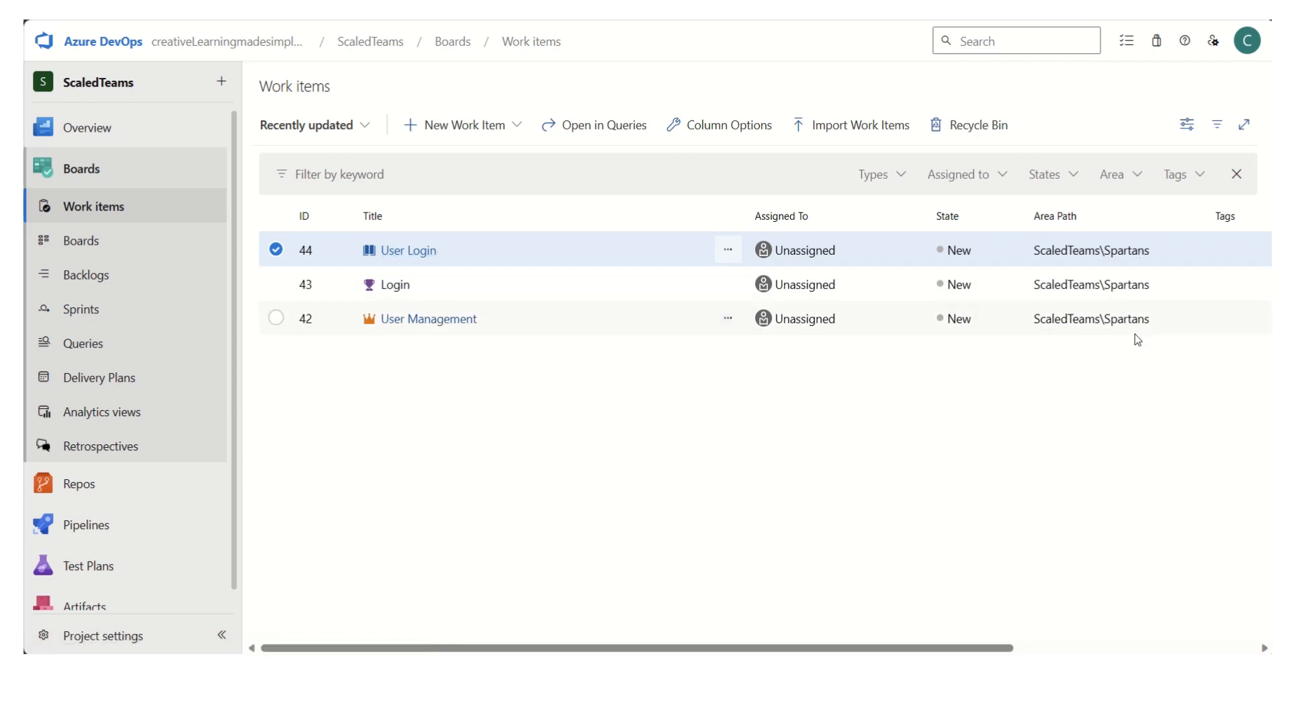
pyautogui.click(102, 279)
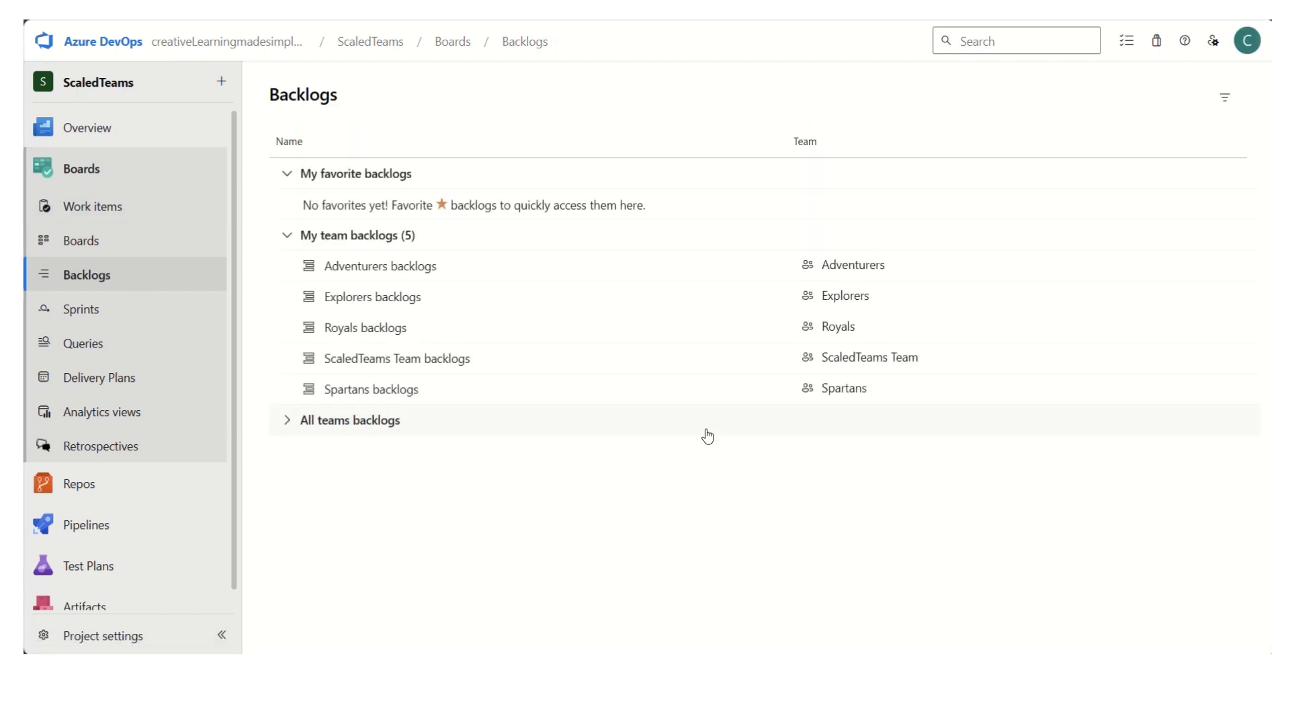
pyautogui.click(388, 397)
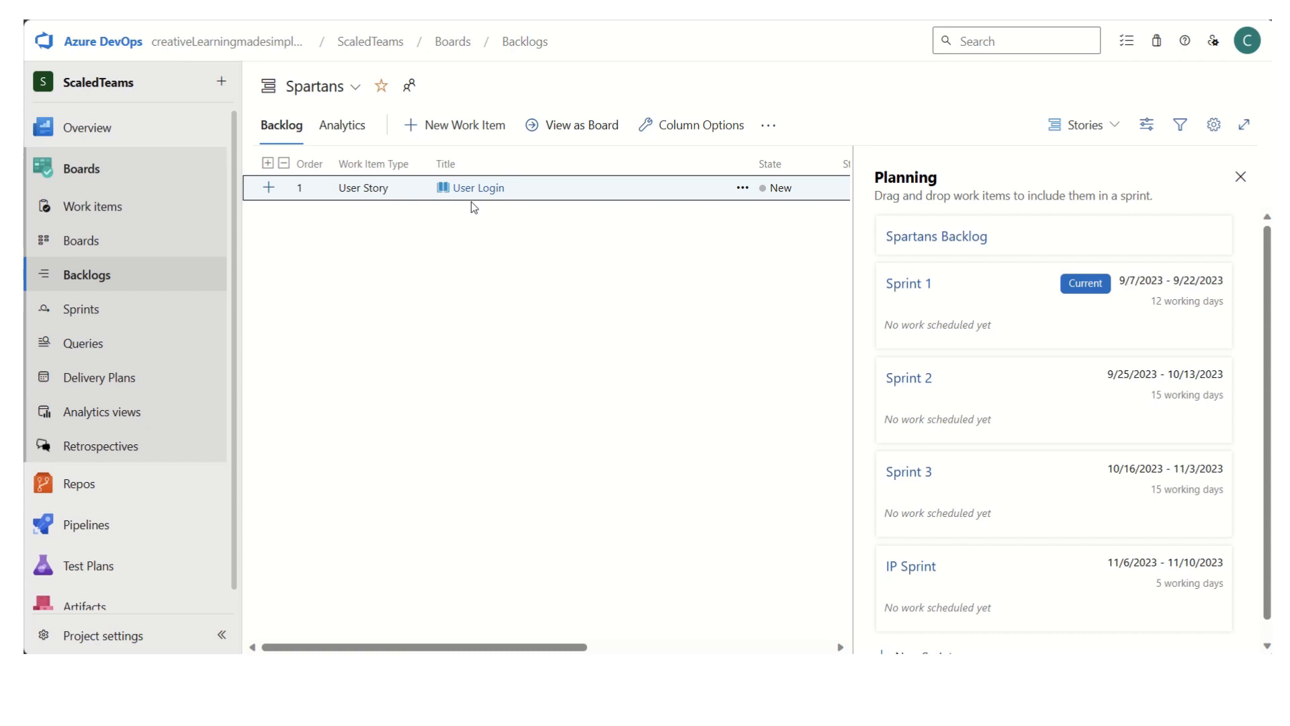
# - Look through the Adventurers, Explorers and Royals team backlogs, one after another
pyautogui.click(356, 88)
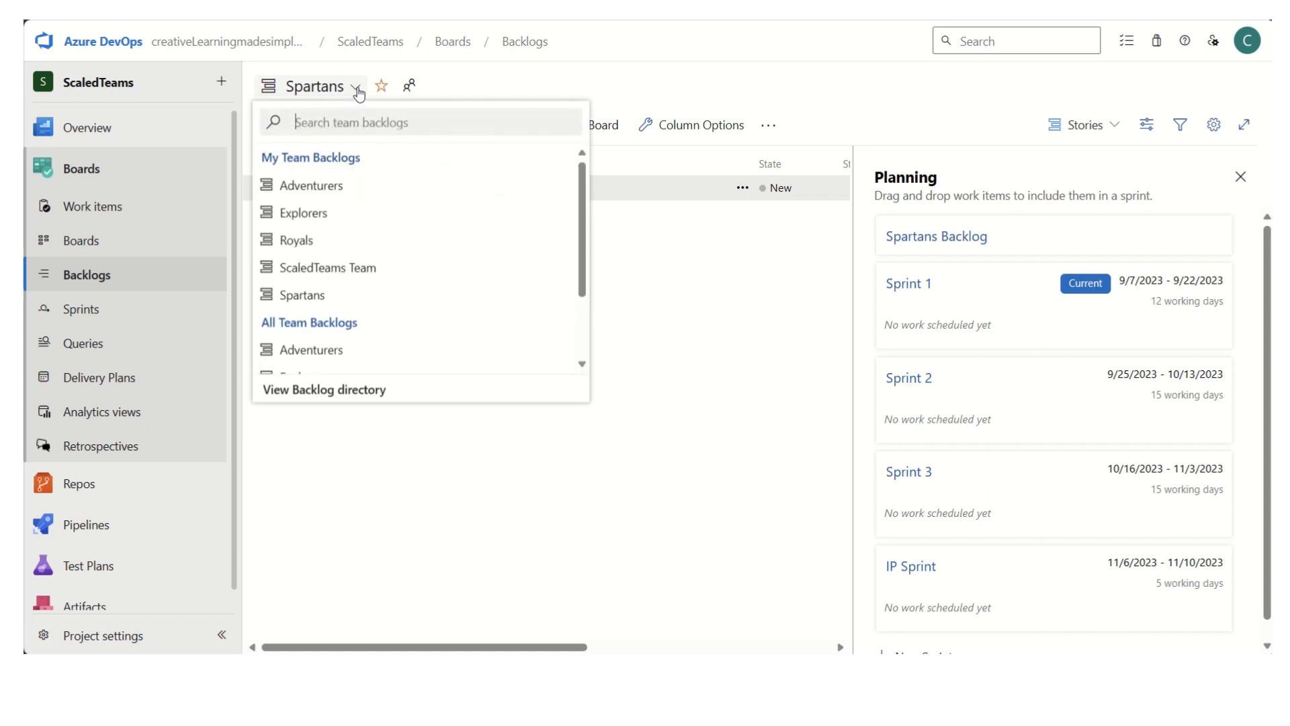
pyautogui.click(320, 190)
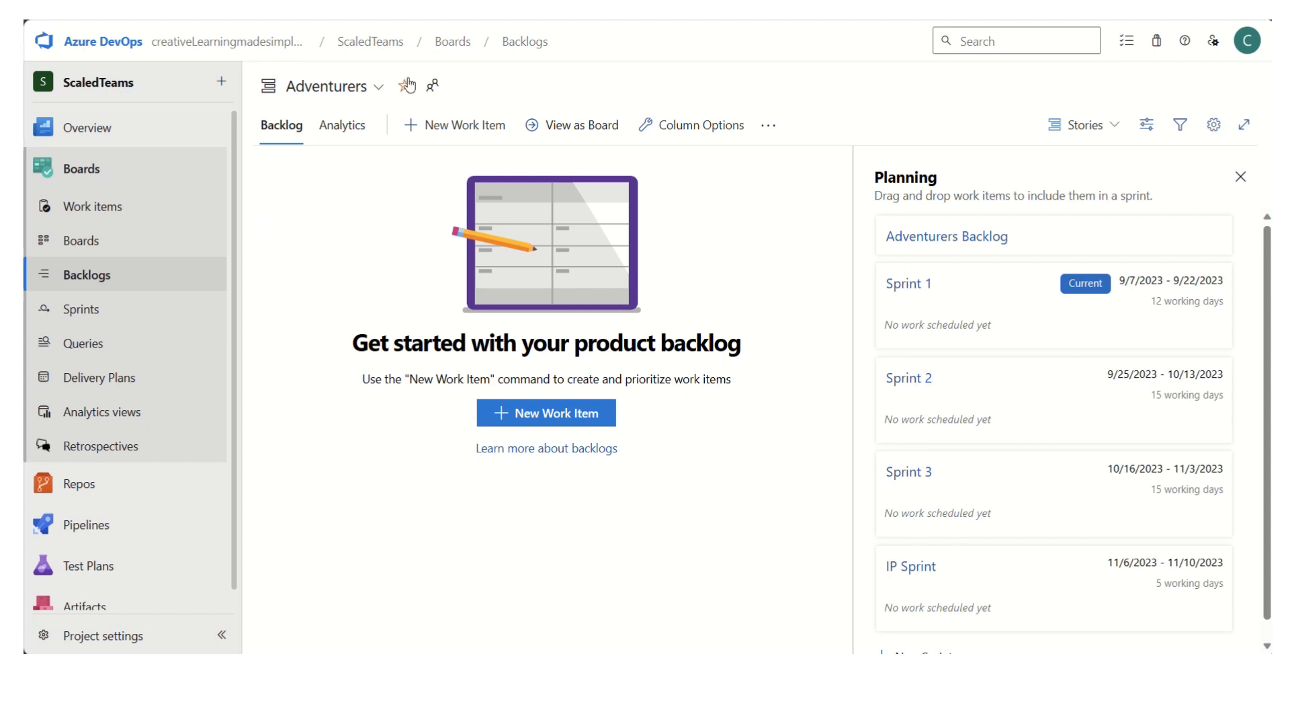
pyautogui.click(381, 92)
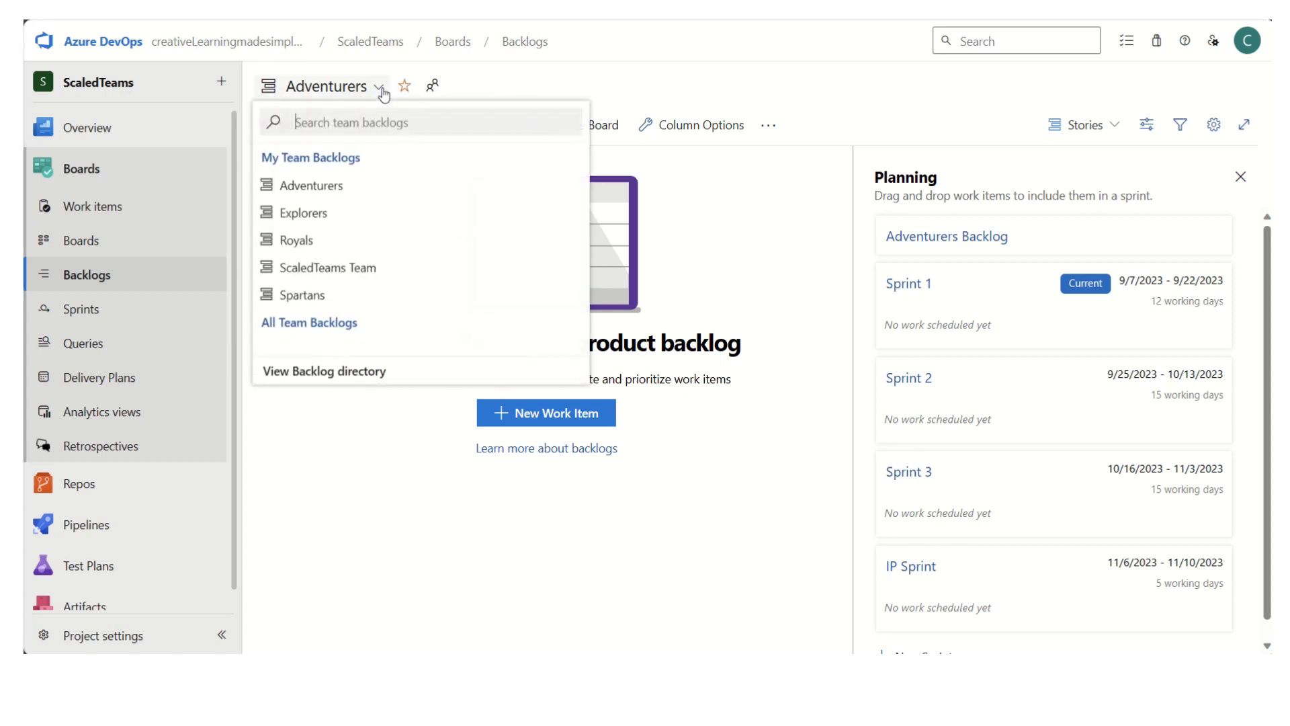
pyautogui.click(335, 216)
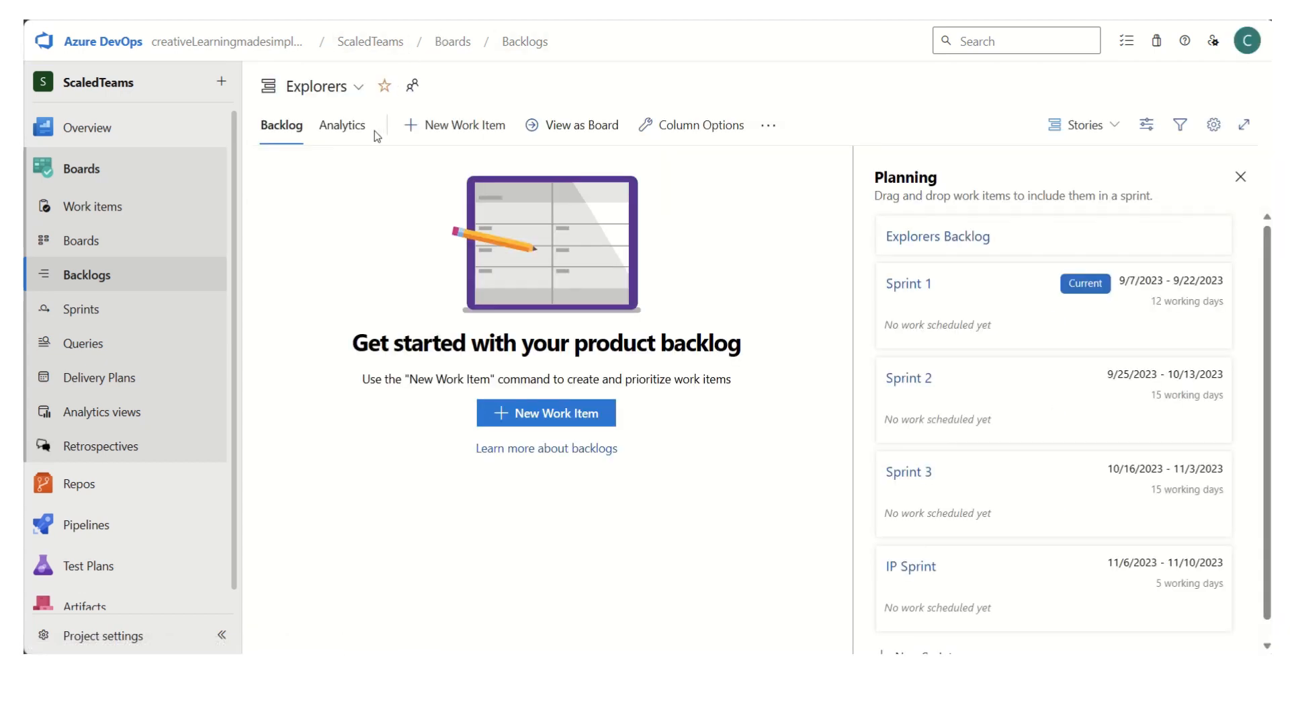
pyautogui.click(360, 94)
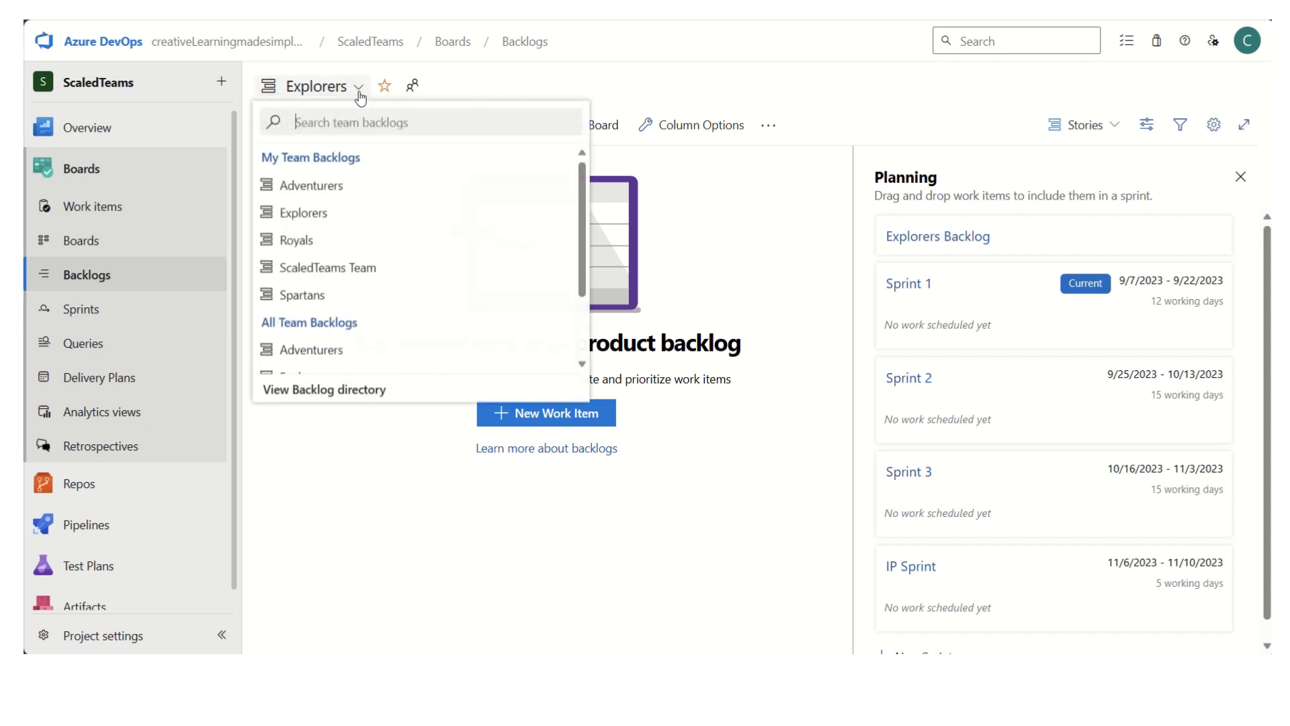
pyautogui.click(368, 243)
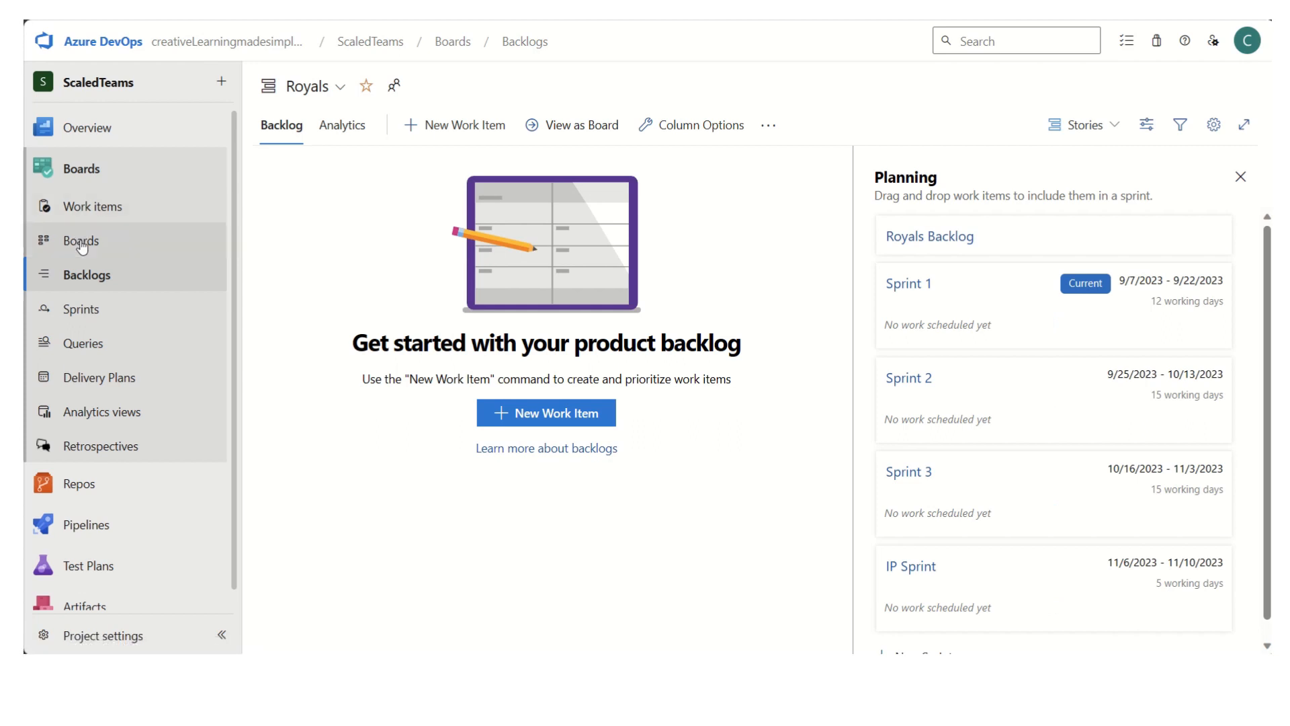
# - Consult the Excel plan and start a new user story titled "DevOps Infra" from the work items list
pyautogui.click(93, 207)
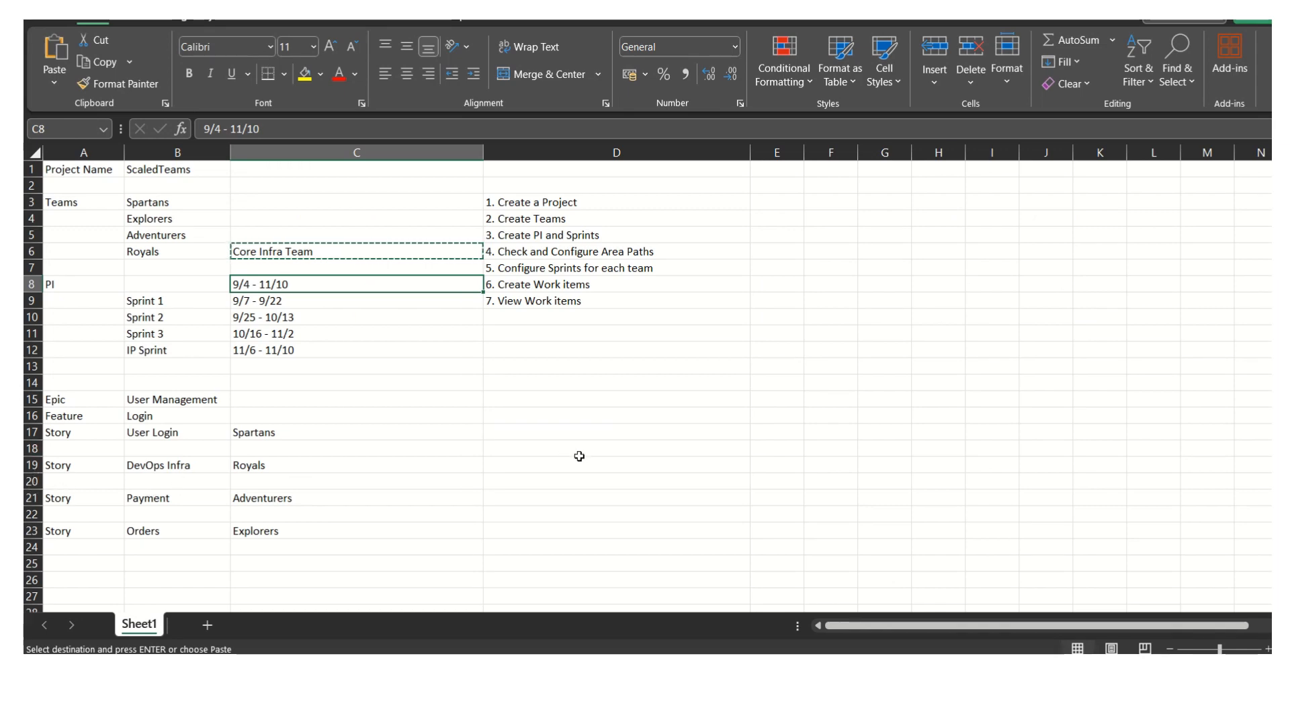
pyautogui.hotkey('alt', 'Tab')
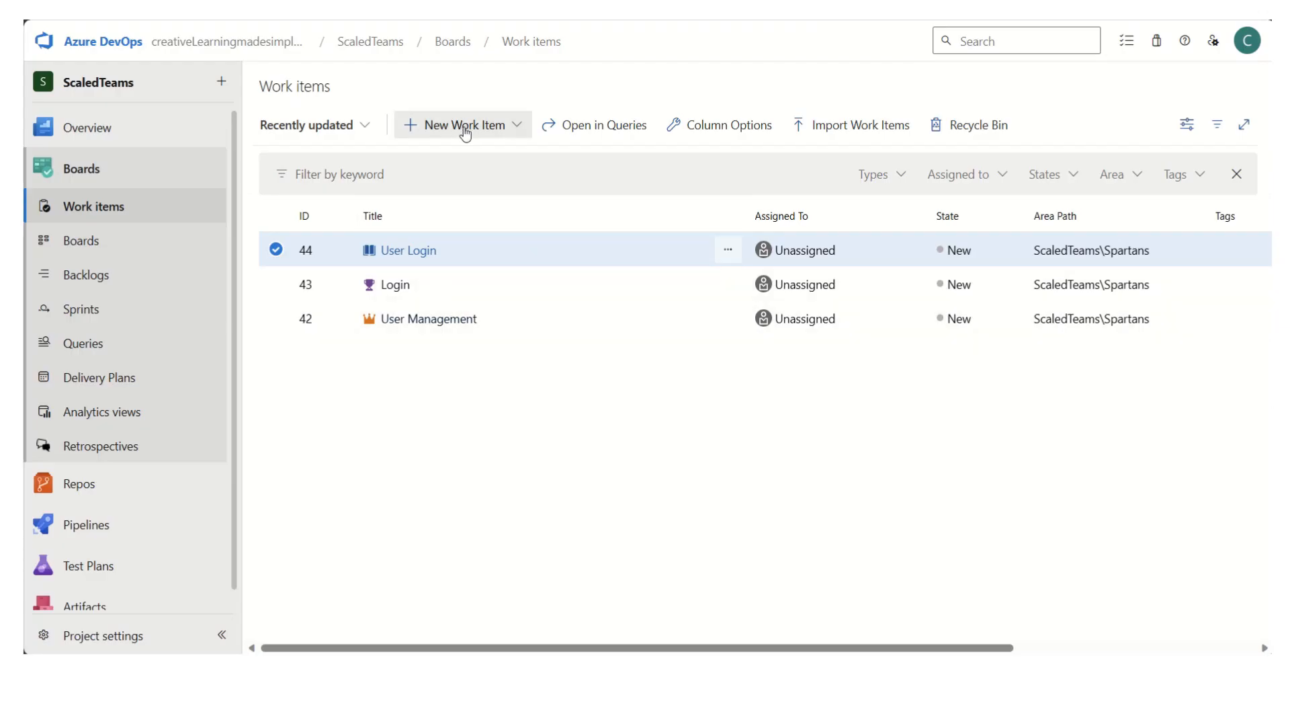
pyautogui.click(460, 129)
pyautogui.click(469, 325)
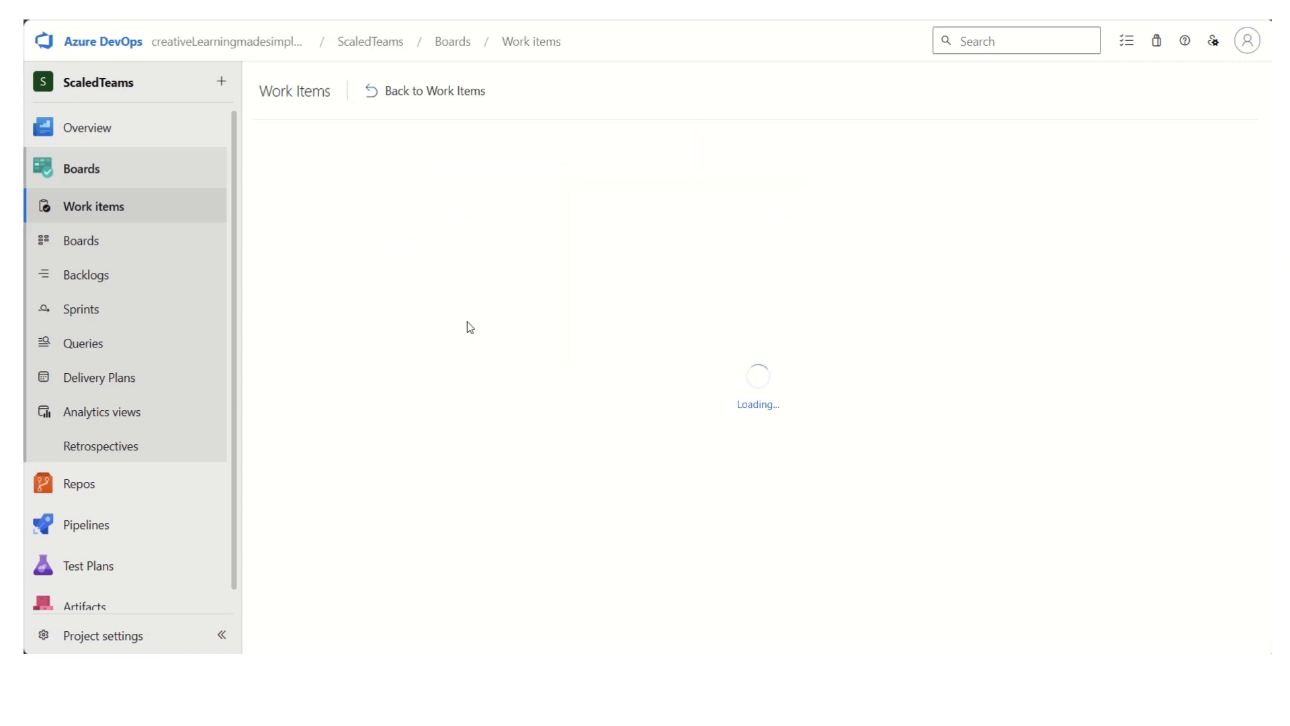
pyautogui.click(329, 159)
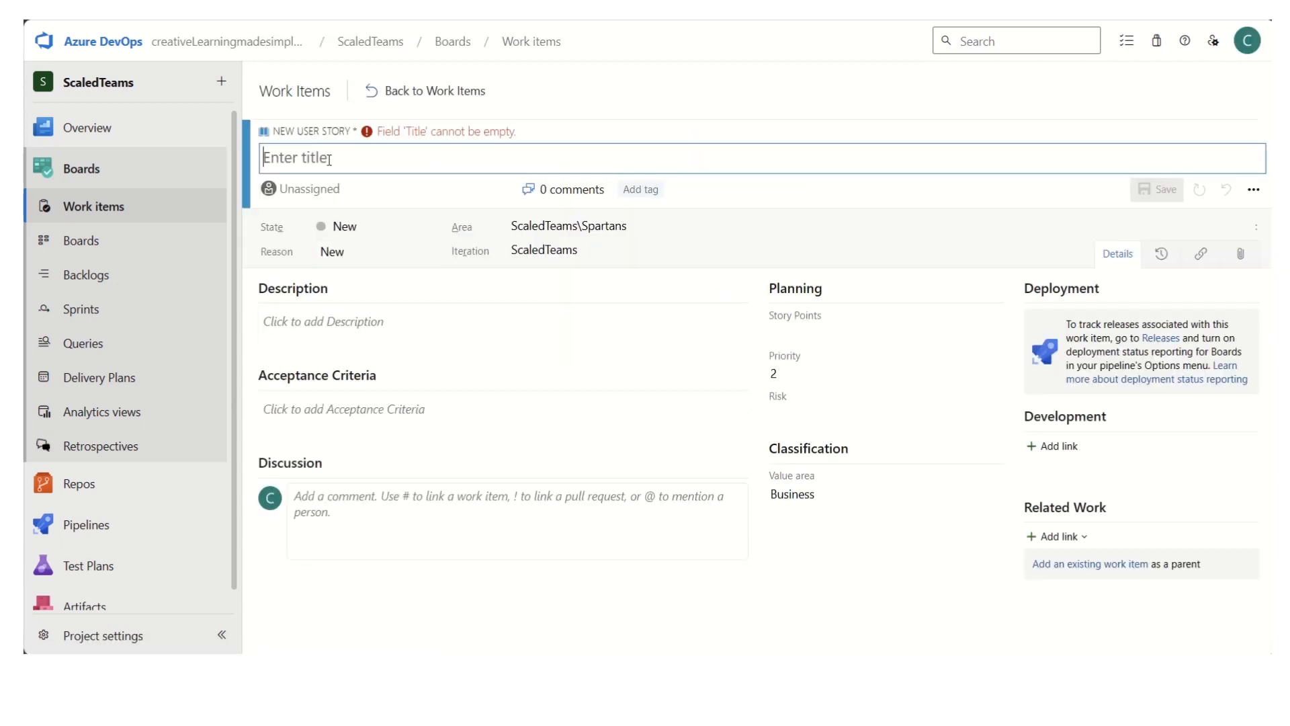
pyautogui.write('DevOps I')
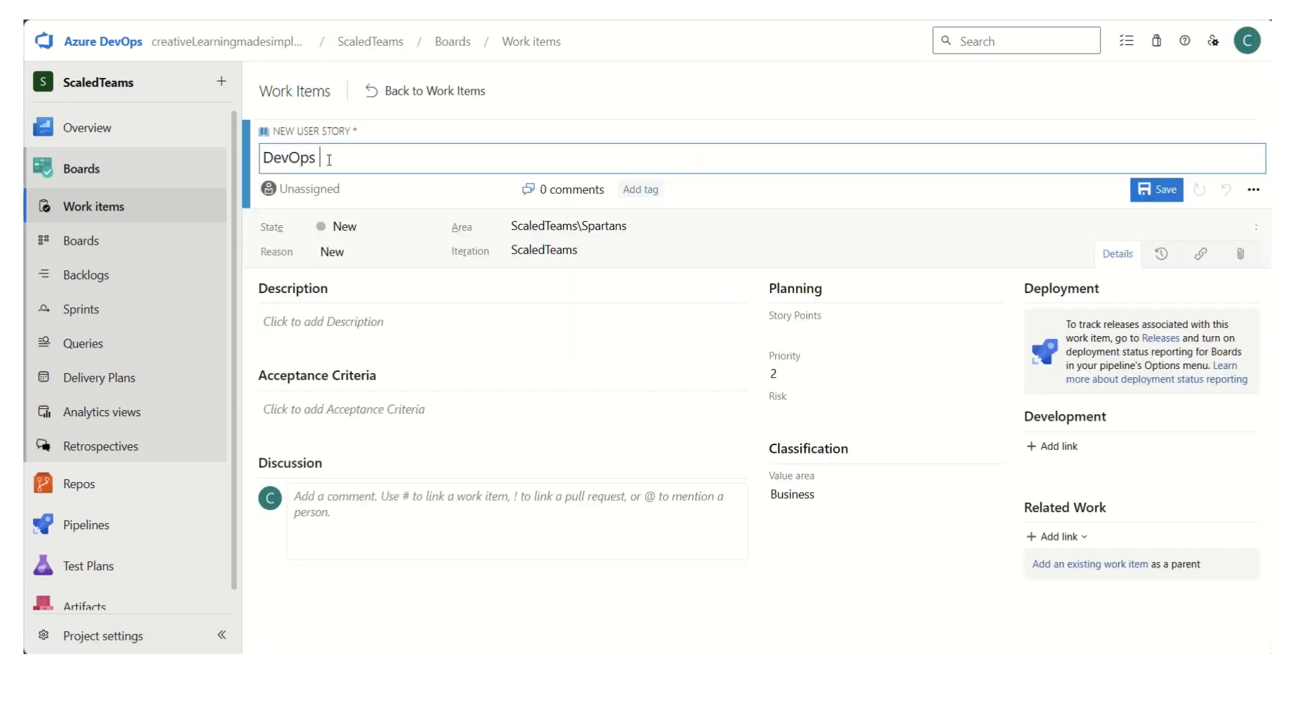
pyautogui.write('nfra')
# - Assign the DevOps Infra story to the ScaledTeams\Royals area, save it and return to the work items list
pyautogui.click(717, 230)
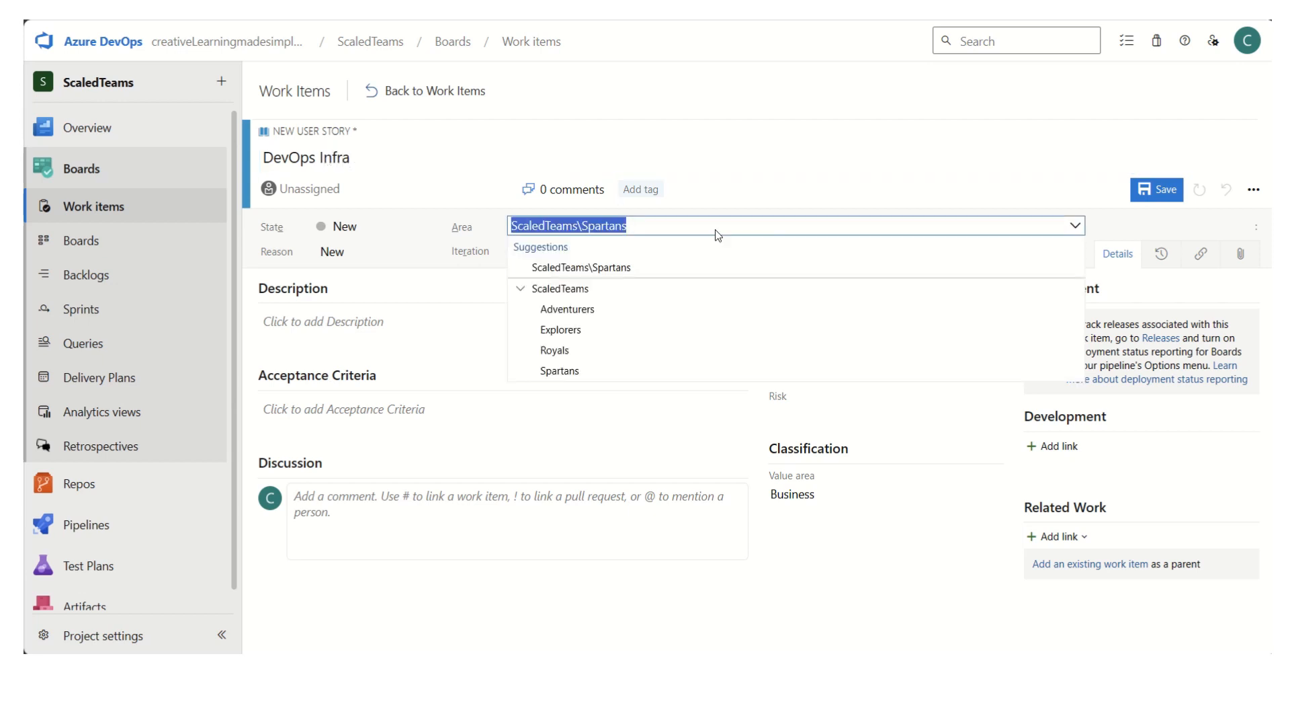
pyautogui.click(575, 352)
pyautogui.click(1160, 190)
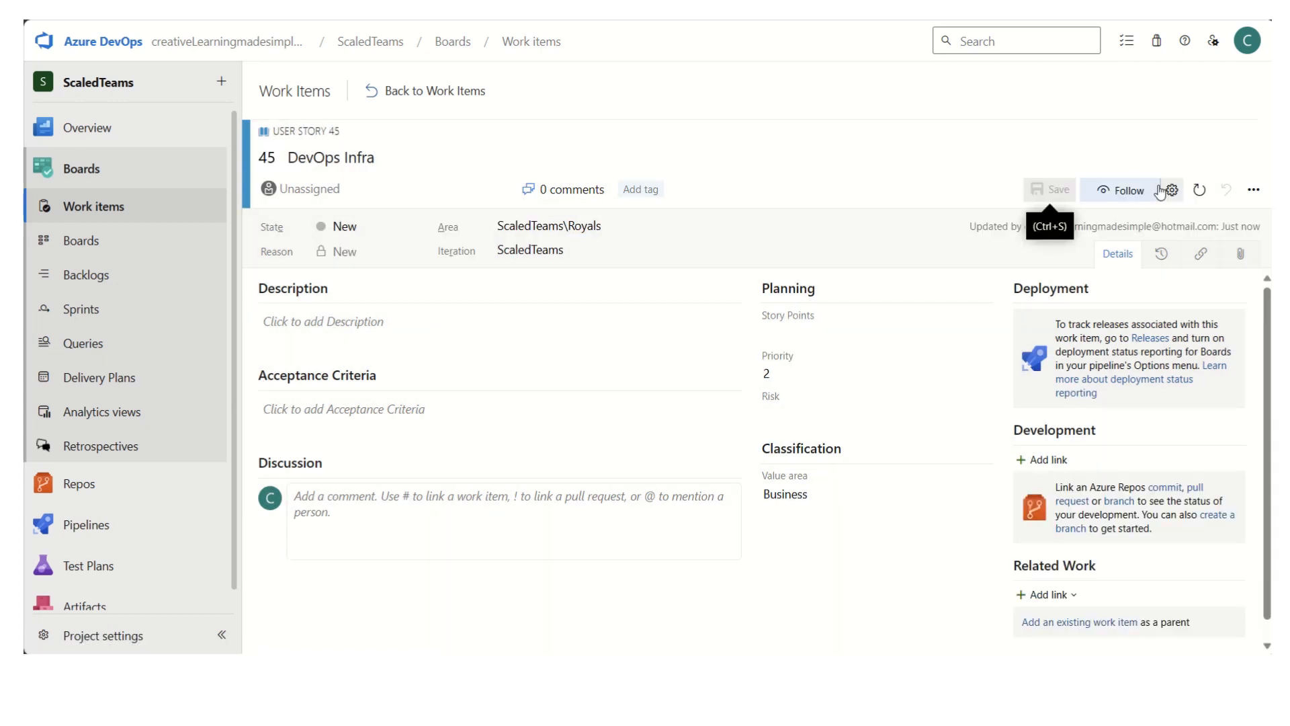
pyautogui.click(433, 91)
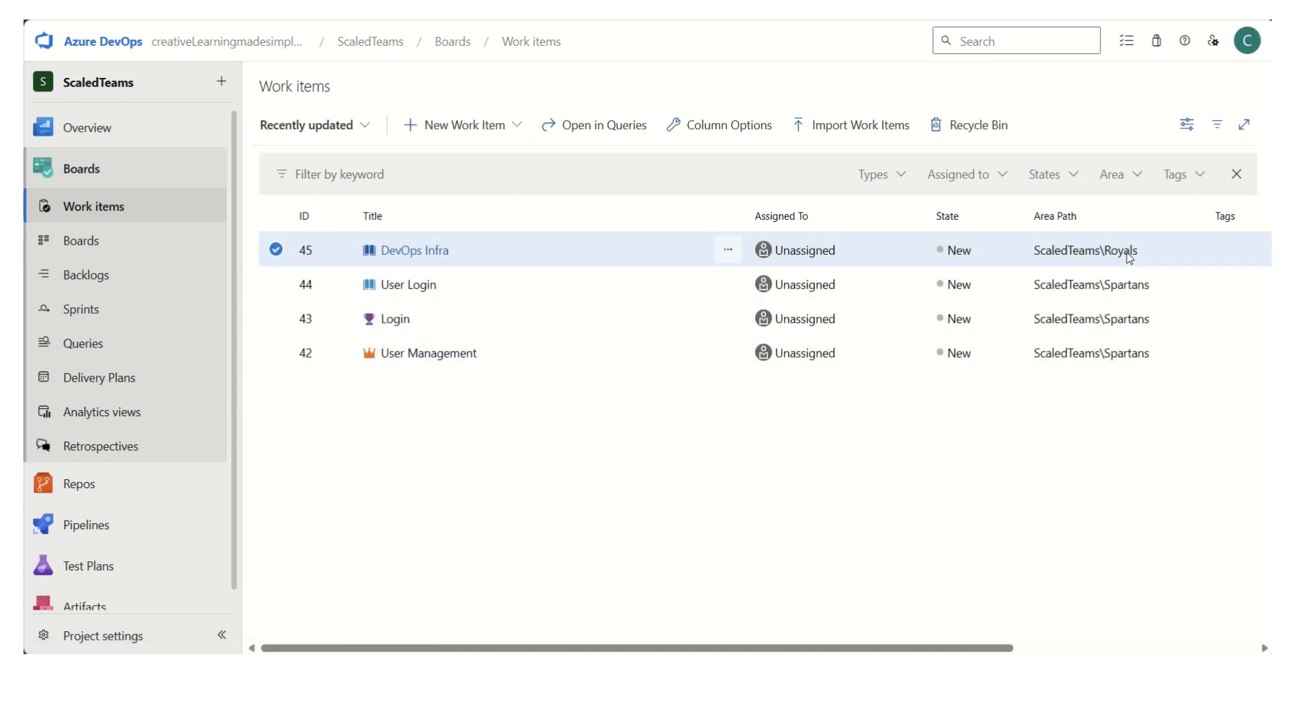
# - Compare the stories in the Royals team's backlog with those in the Spartans team's backlog
pyautogui.click(102, 275)
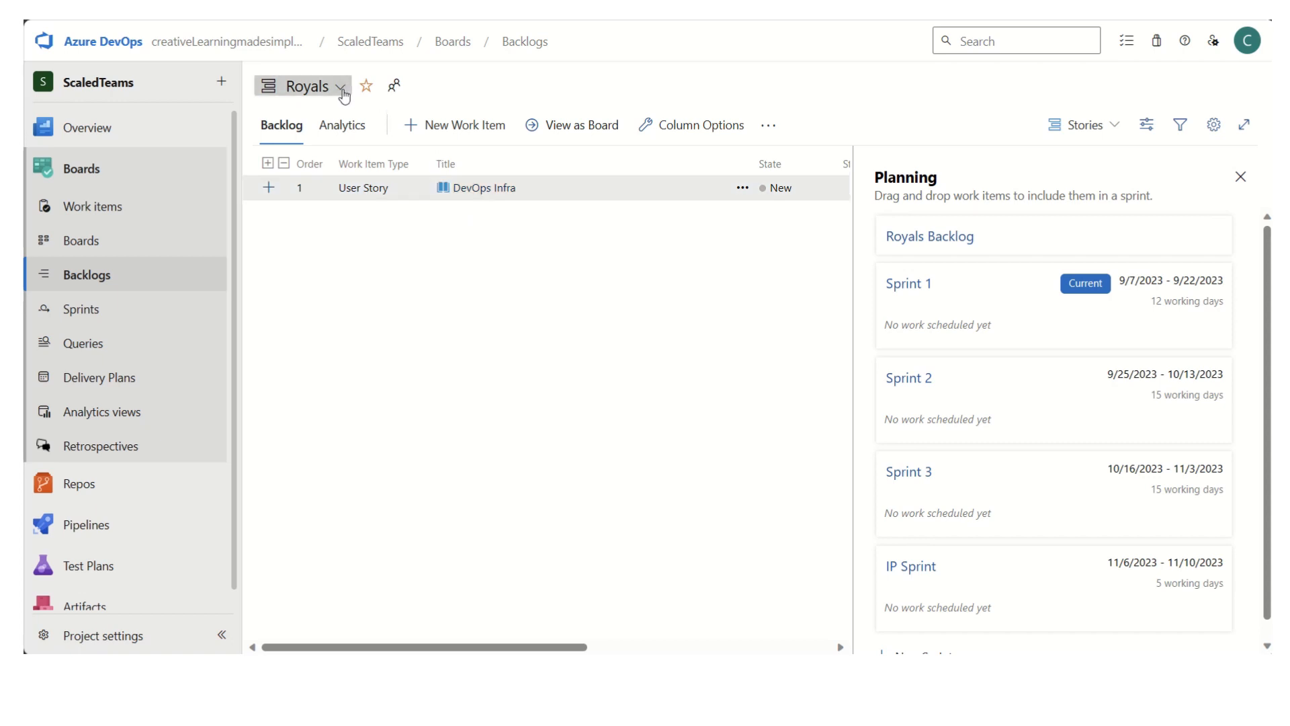
pyautogui.click(309, 86)
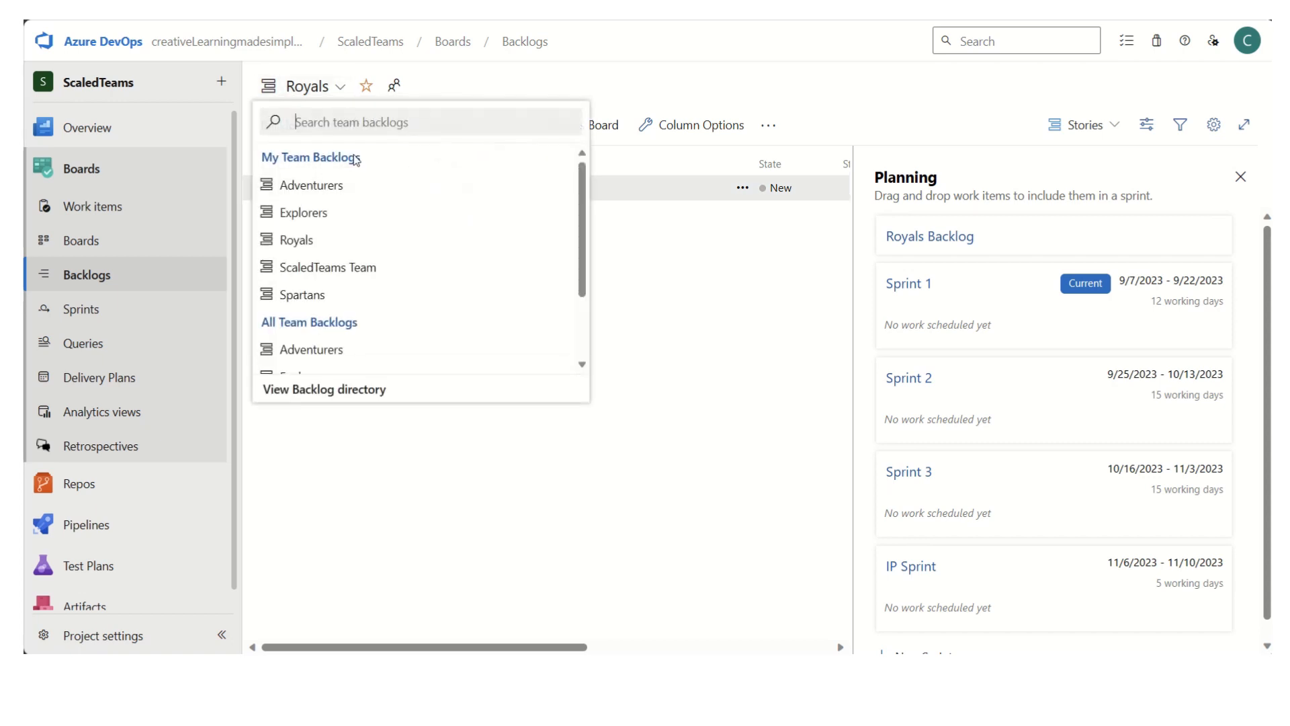
pyautogui.click(325, 293)
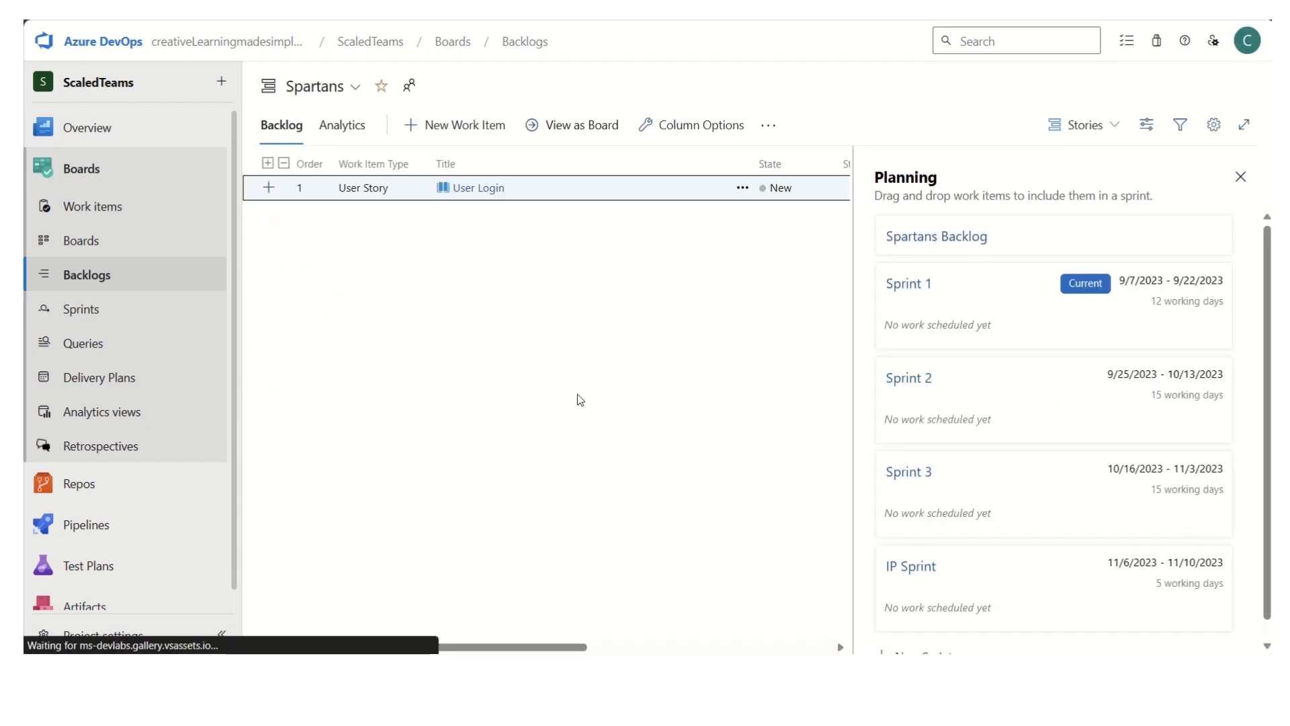
# - Look up the next story in the Excel plan and start a new user story titled "Payment" in the work items
pyautogui.click(119, 208)
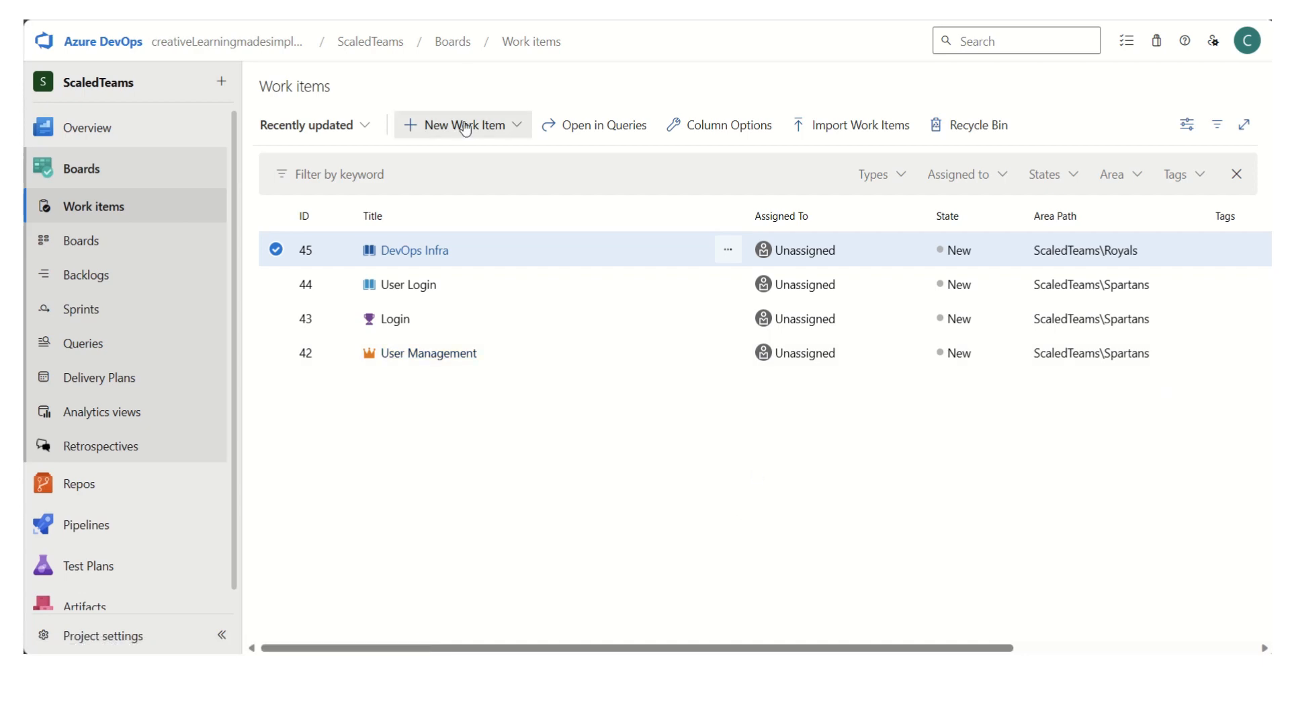
pyautogui.hotkey('alt', 'Tab')
pyautogui.click(169, 501)
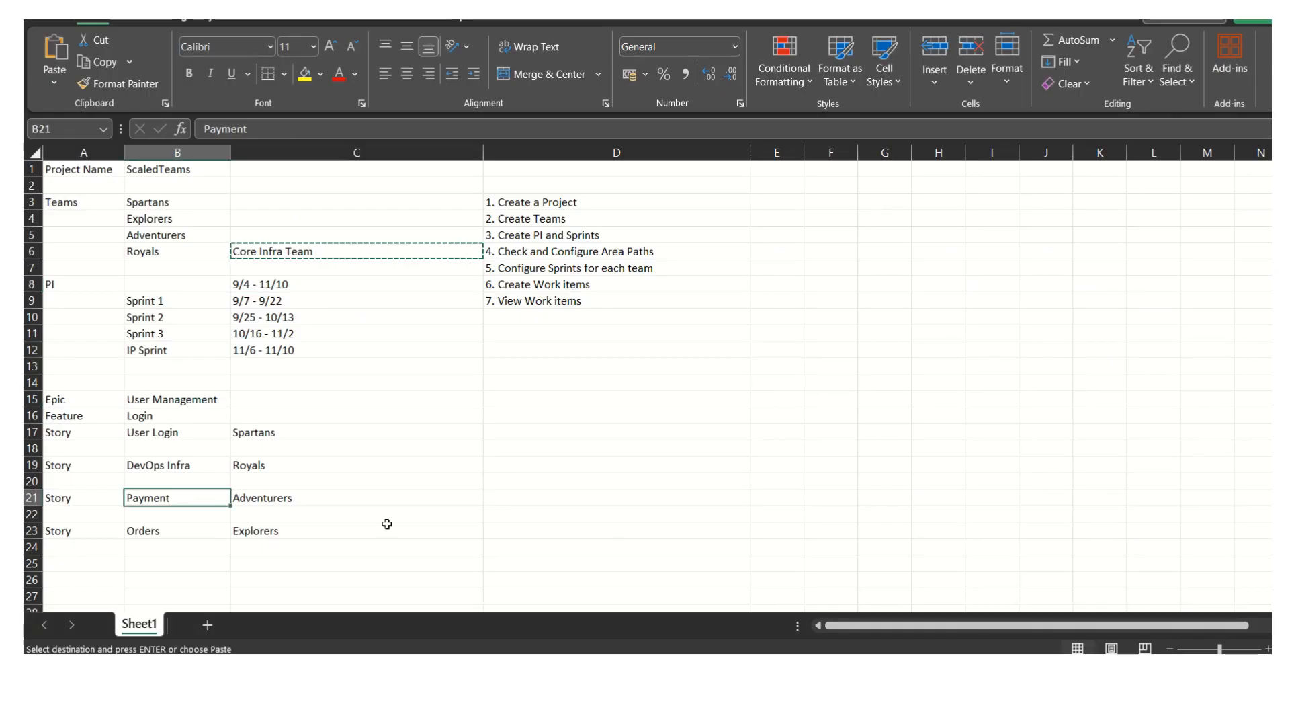
pyautogui.hotkey('alt', 'Tab')
pyautogui.click(469, 135)
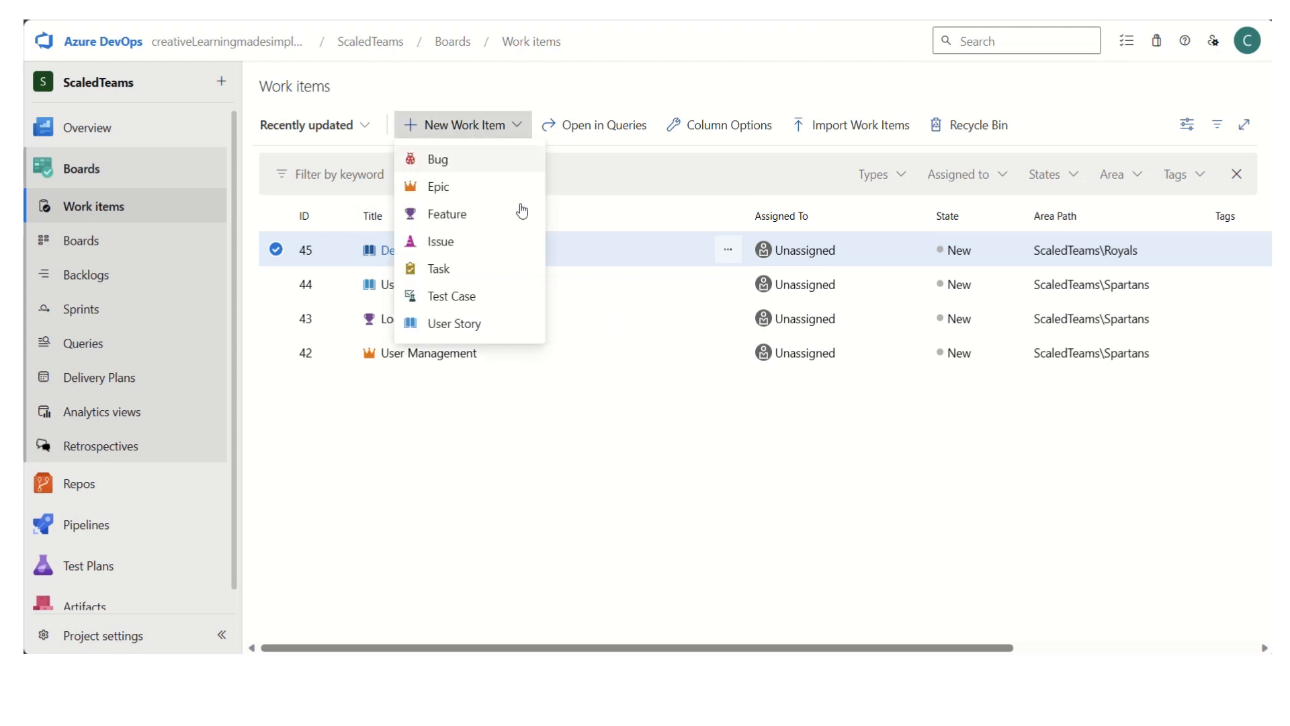
pyautogui.click(455, 324)
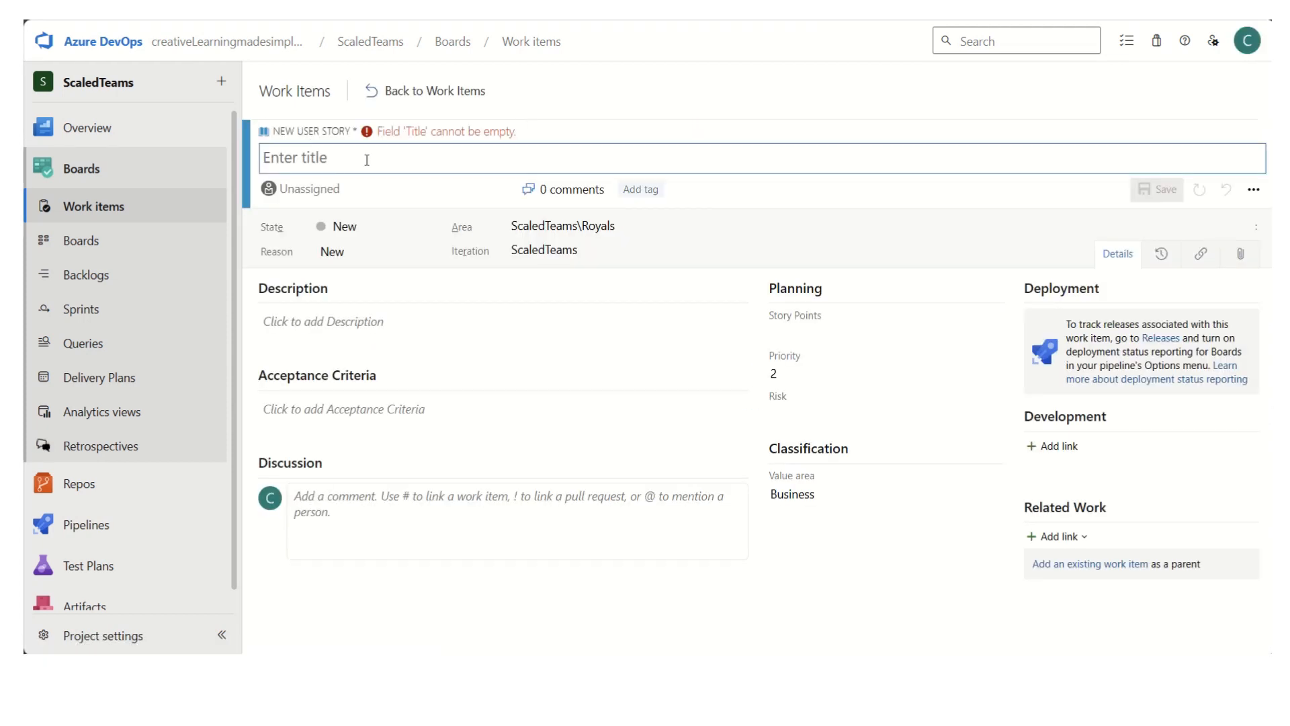
pyautogui.write('Payment')
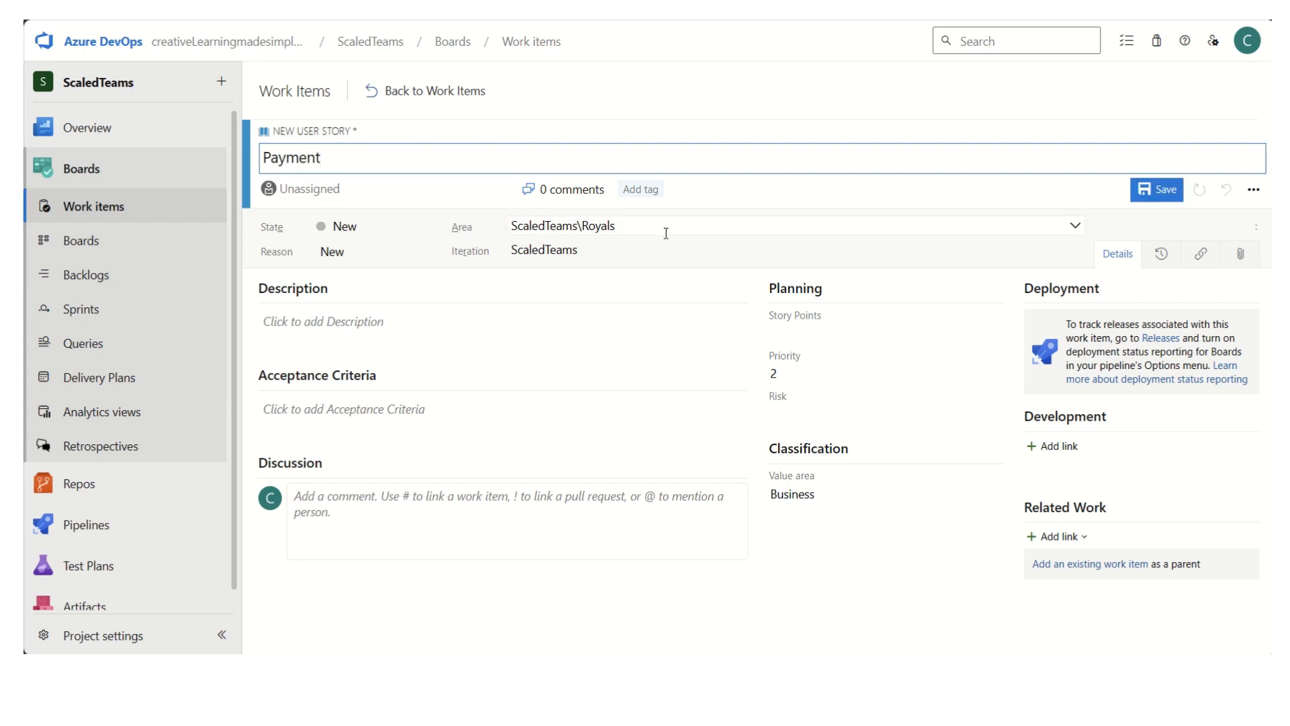
# - Set the Payment story's area to ScaledTeams\Adventurers, save it and go back to the work items list
pyautogui.click(659, 228)
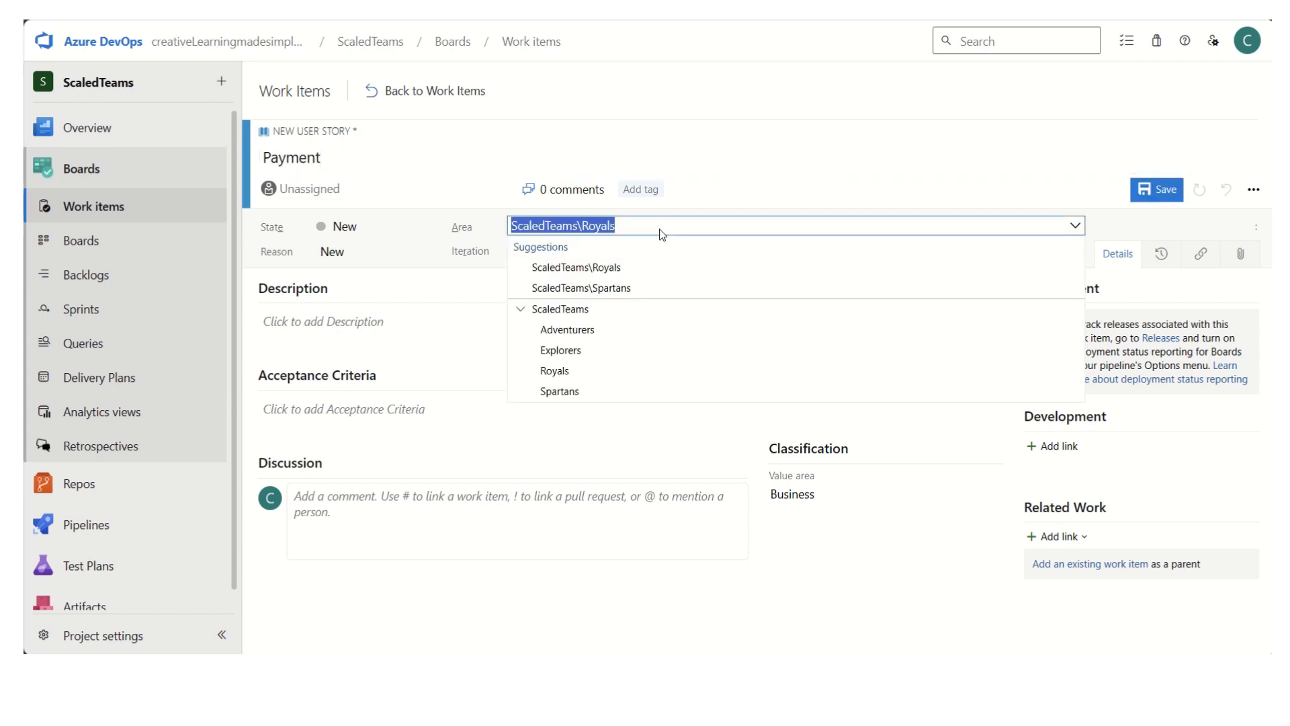
pyautogui.click(607, 330)
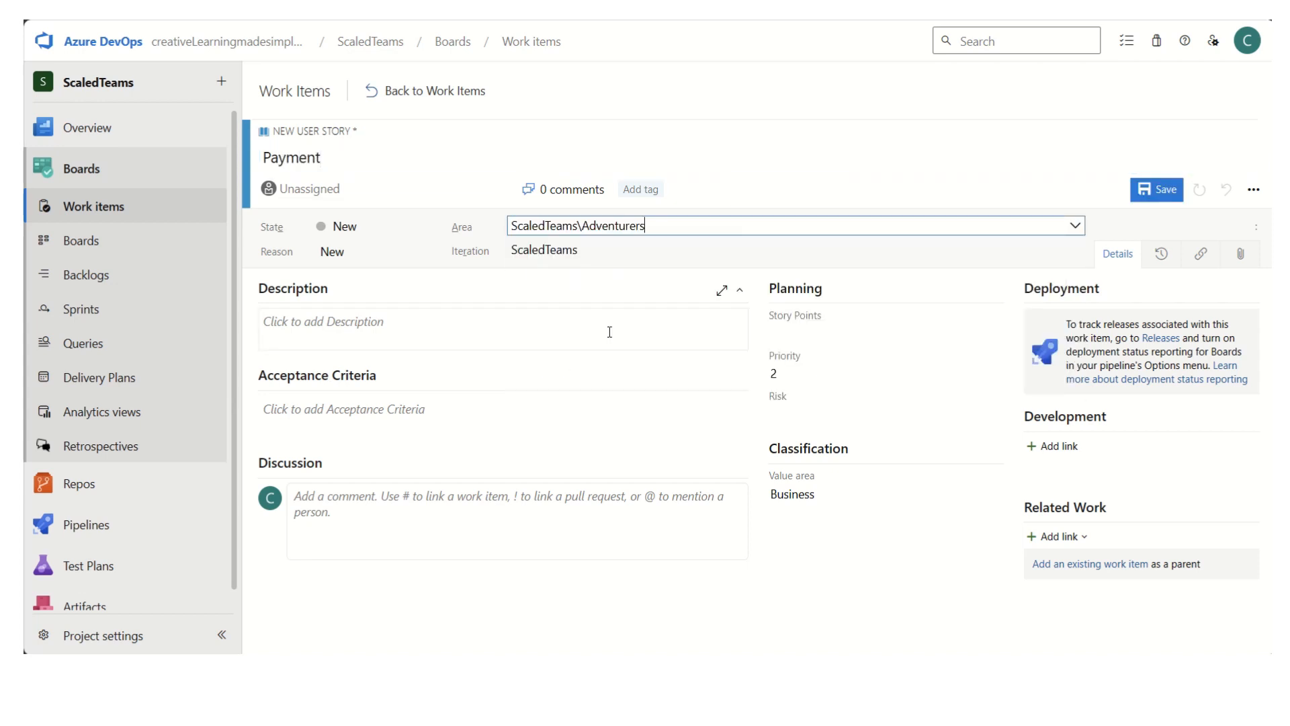
pyautogui.click(1167, 193)
pyautogui.click(416, 99)
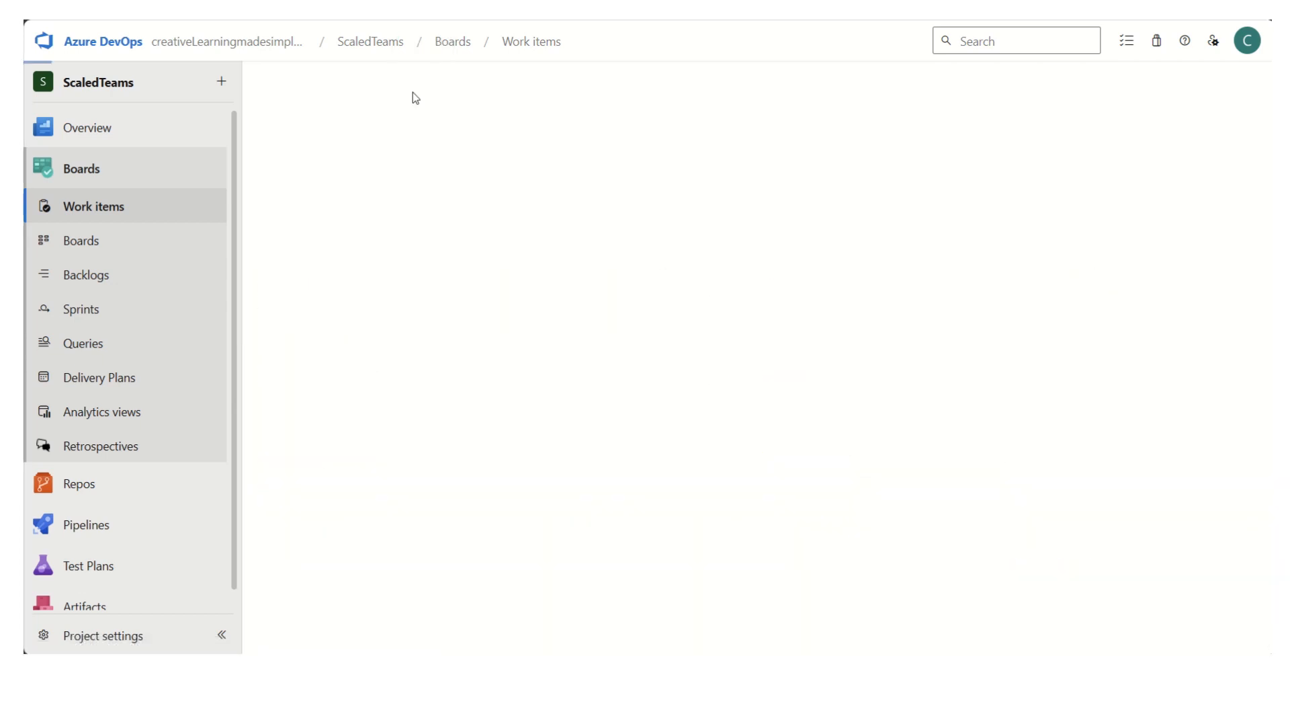
# - Look up the last story in the Excel plan and start a new user story titled "Orders" in the work items
pyautogui.hotkey('alt', 'Tab')
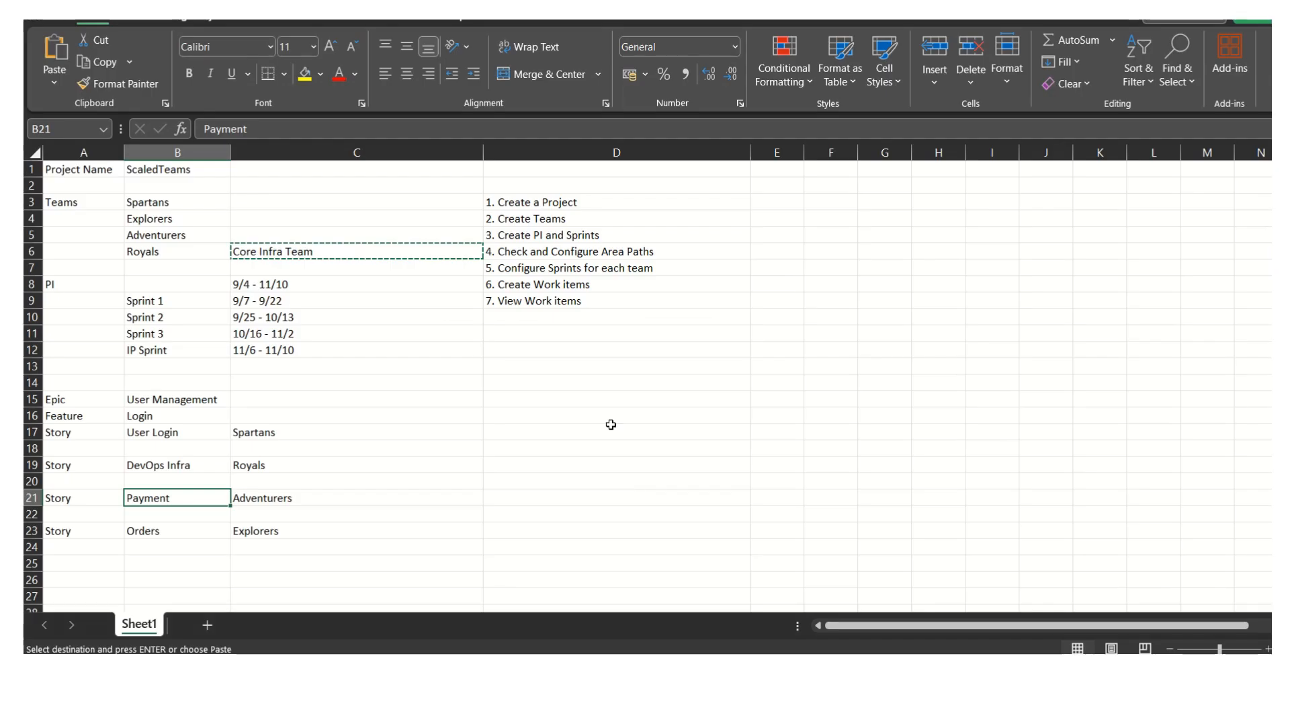
pyautogui.click(183, 534)
pyautogui.hotkey('alt', 'Tab')
pyautogui.click(489, 129)
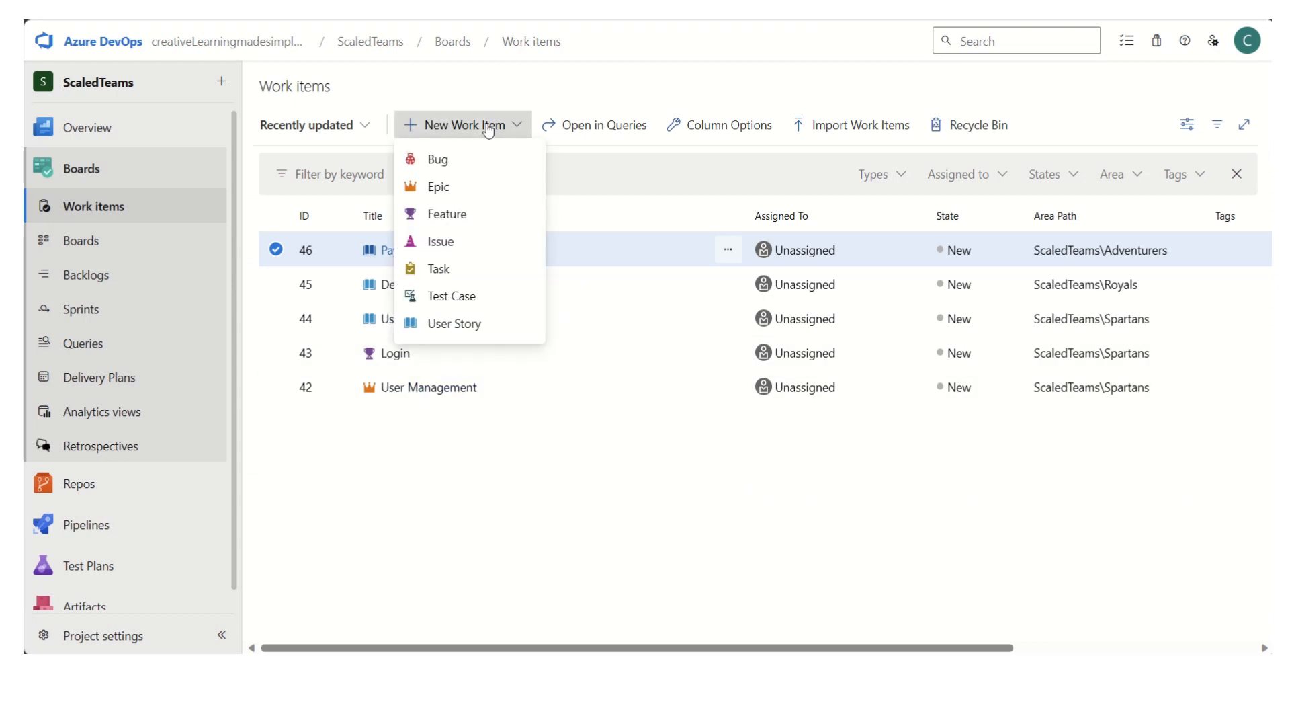
pyautogui.click(453, 326)
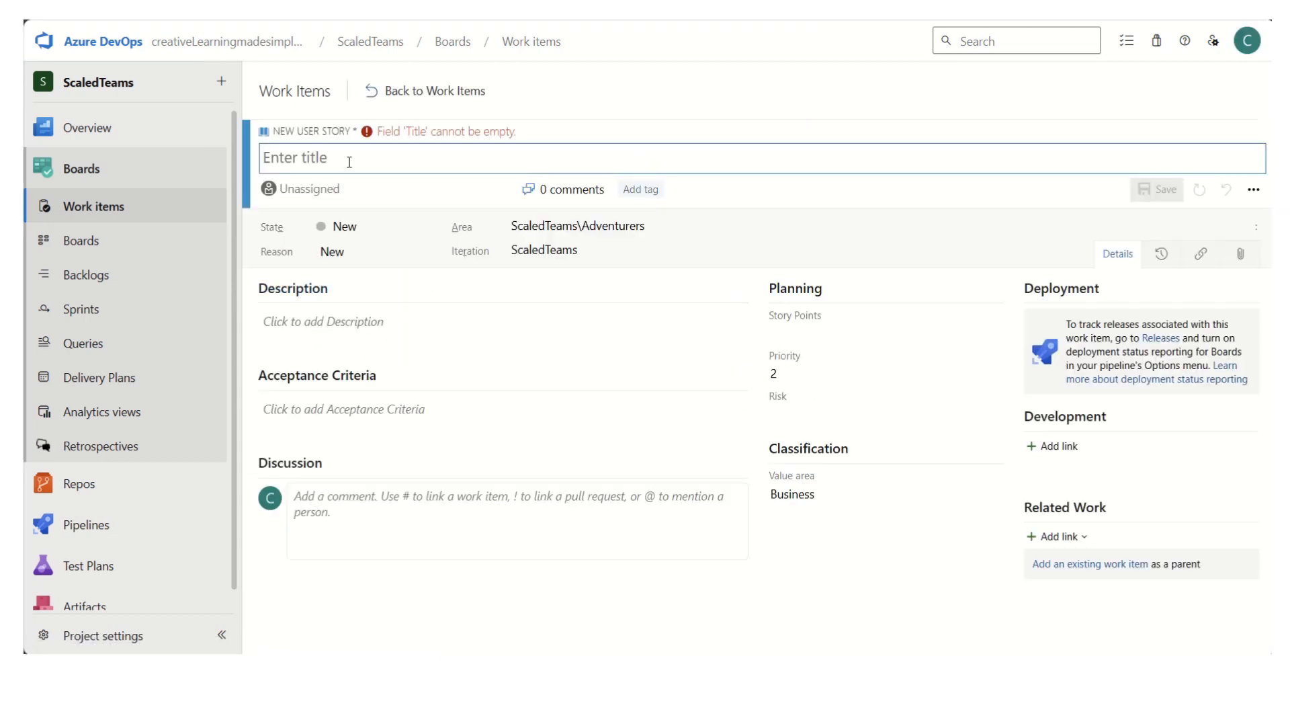
pyautogui.write('Orders')
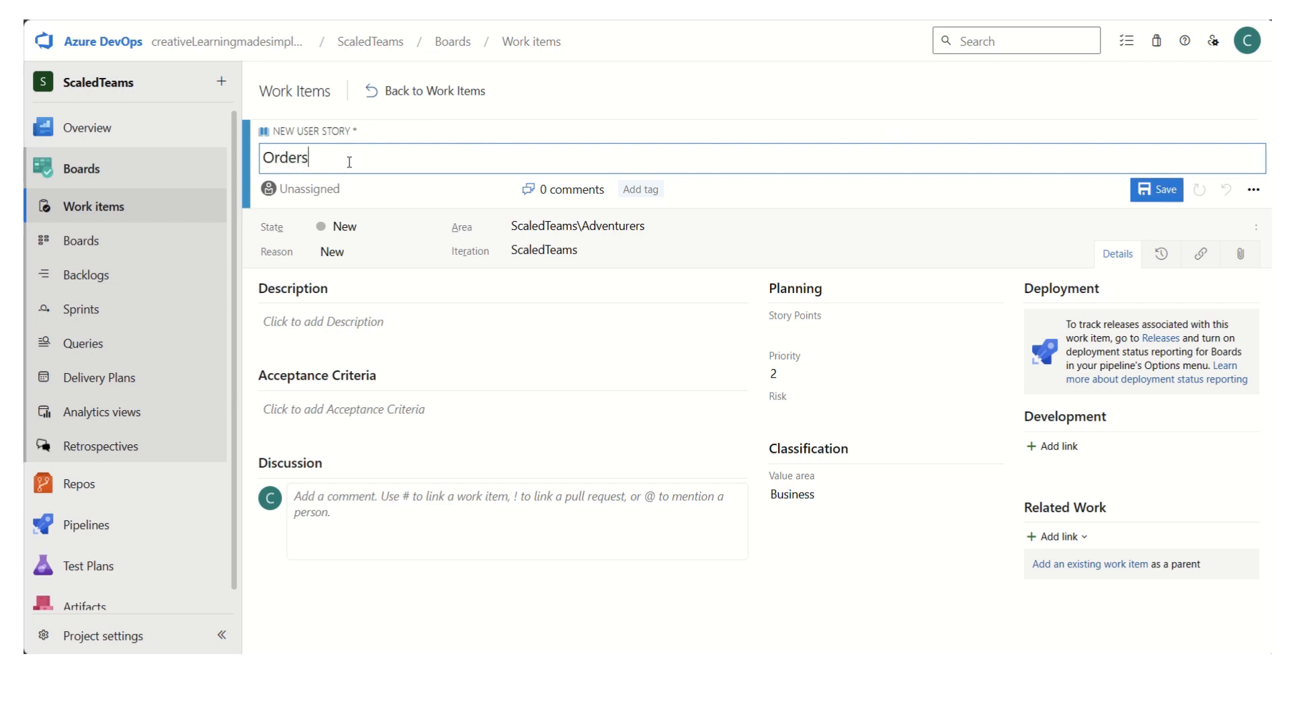
# - Set the Orders story's area to ScaledTeams\Explorers, save it and return to the list of work items
pyautogui.click(660, 230)
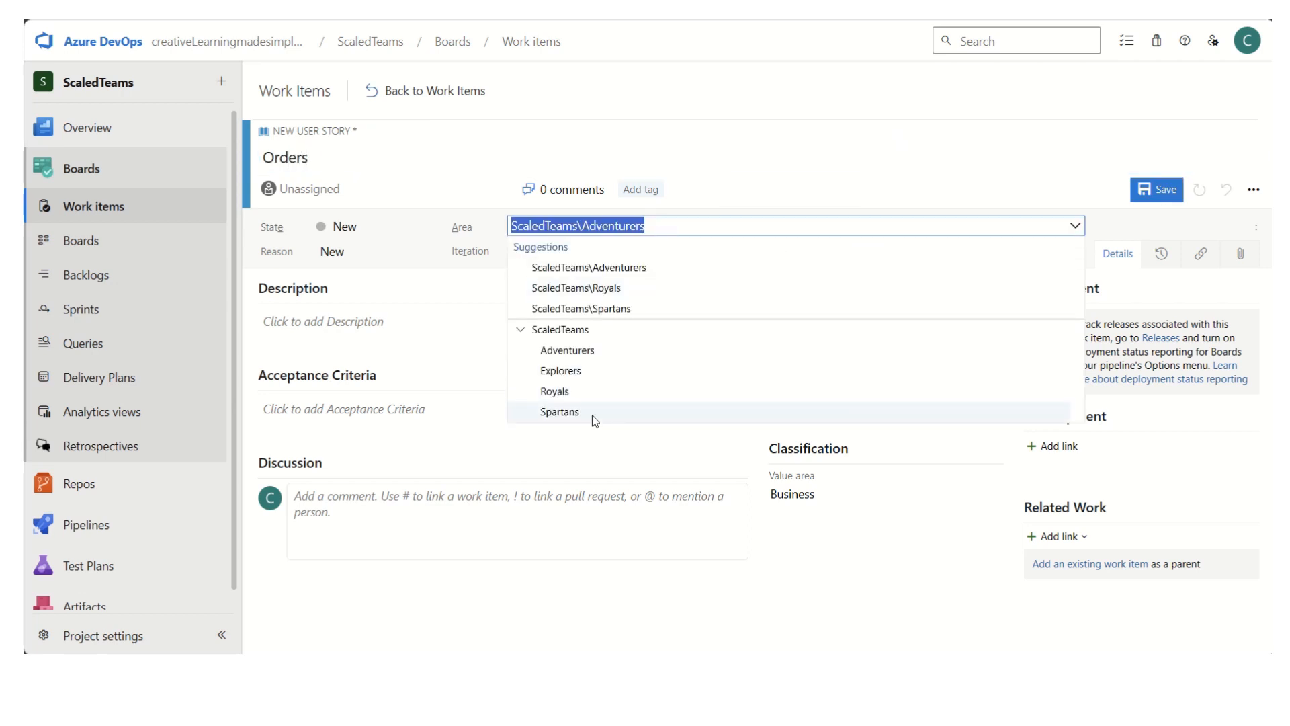
pyautogui.click(571, 371)
pyautogui.click(1167, 201)
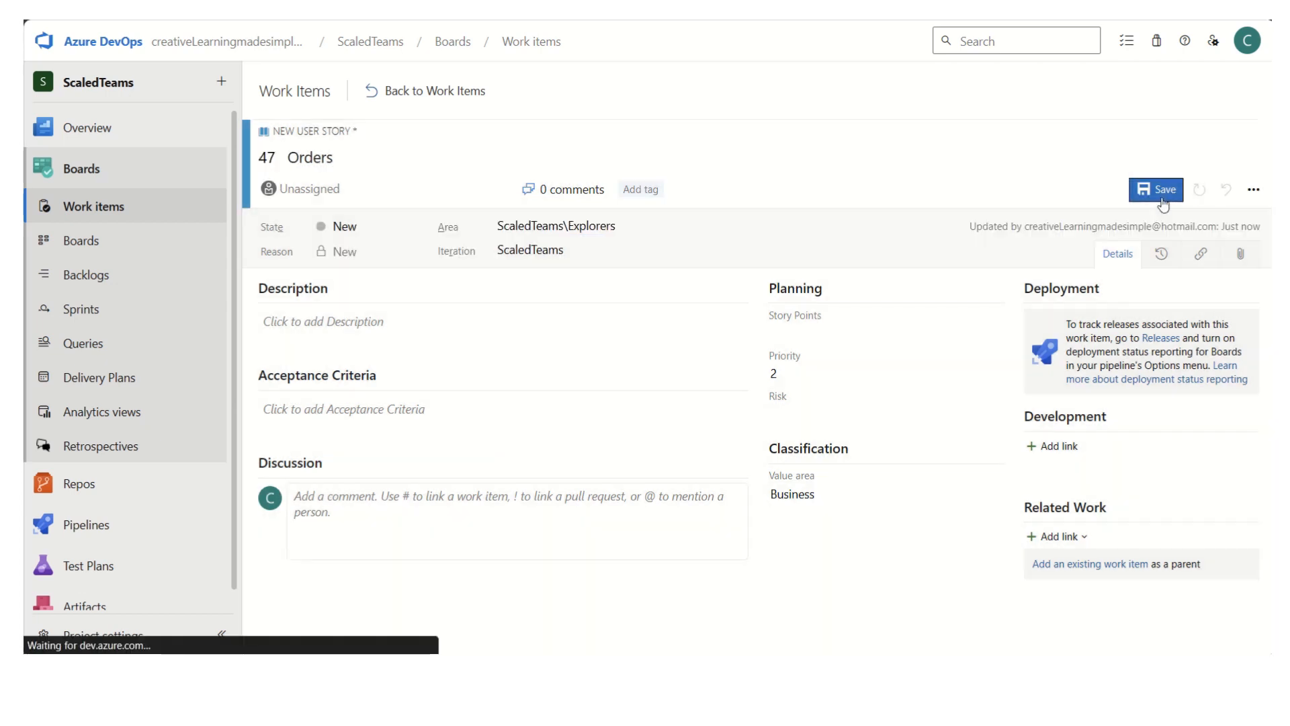
pyautogui.click(392, 92)
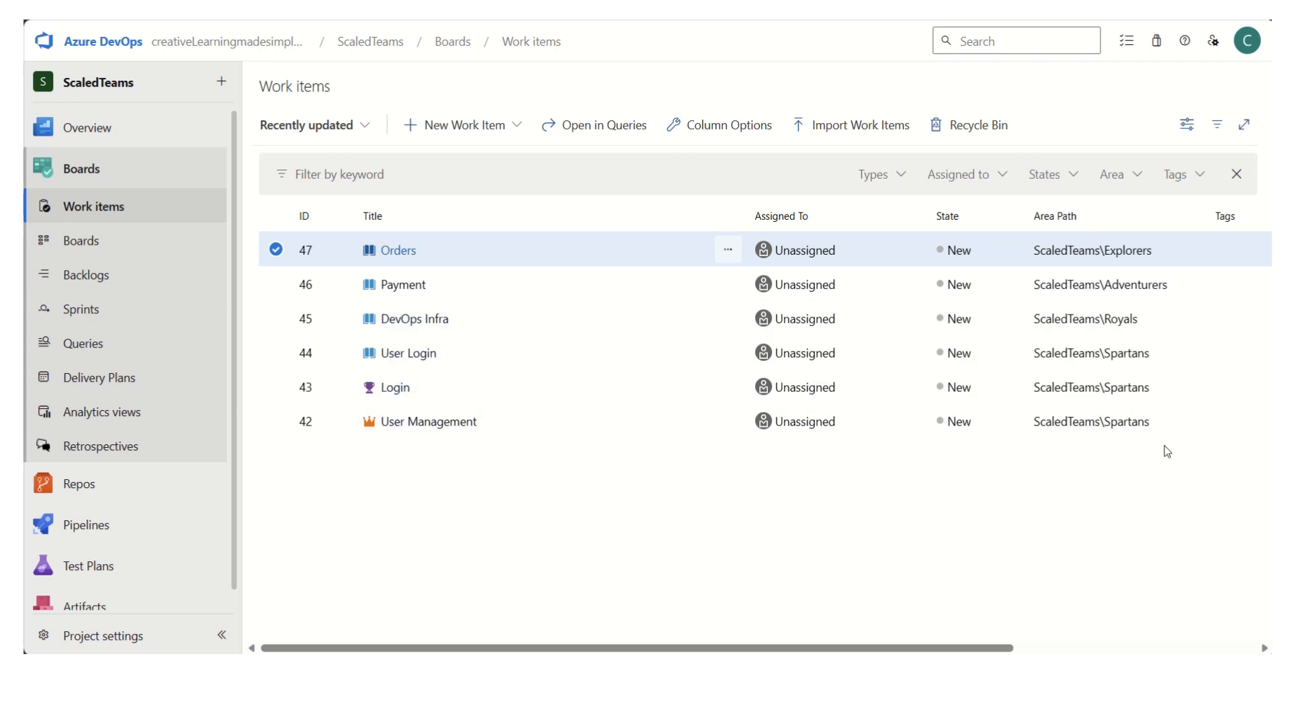
# - Open the team backlogs and switch from the Spartans backlog to the Royals backlog to check its stories
pyautogui.click(116, 275)
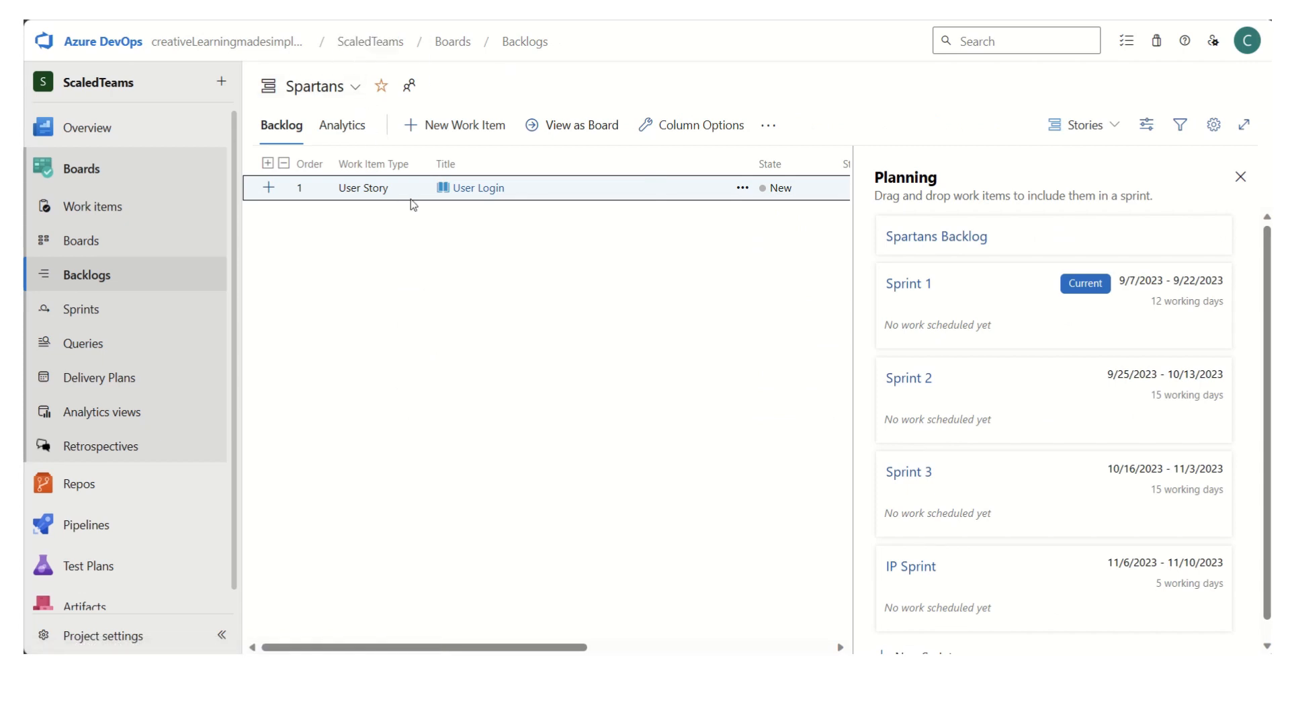
pyautogui.click(351, 87)
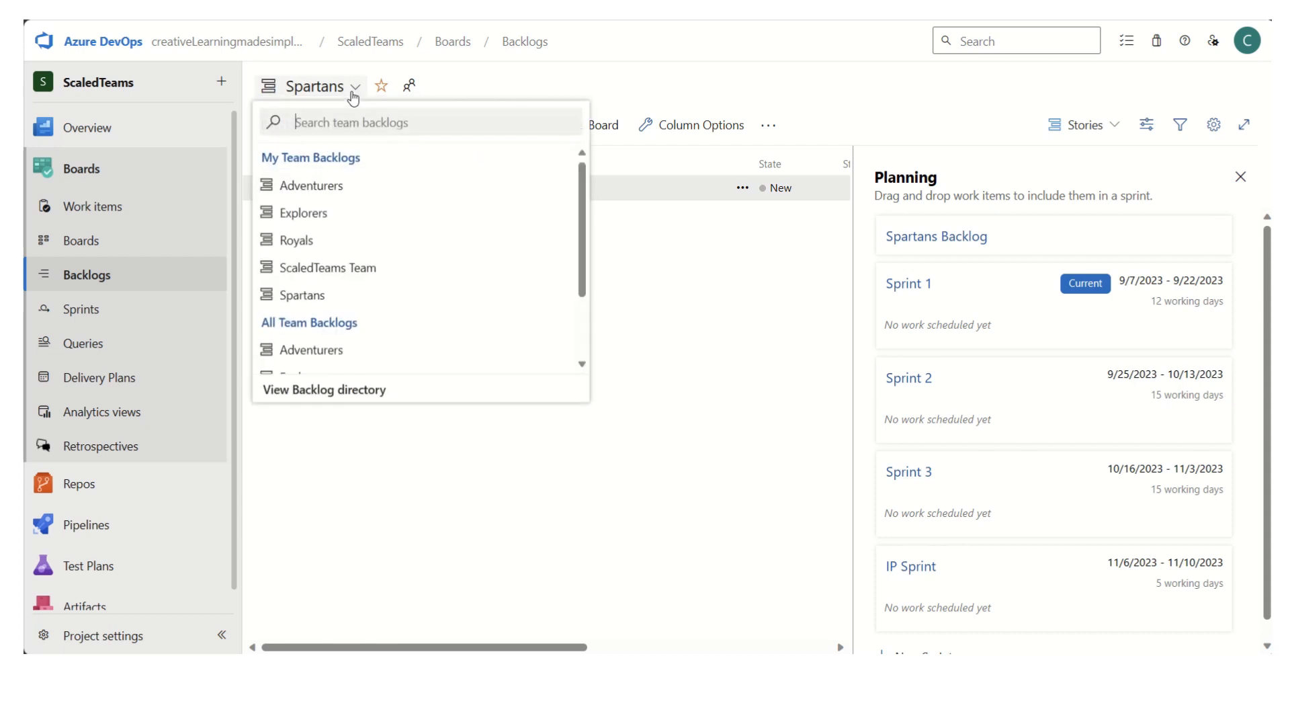
pyautogui.click(334, 246)
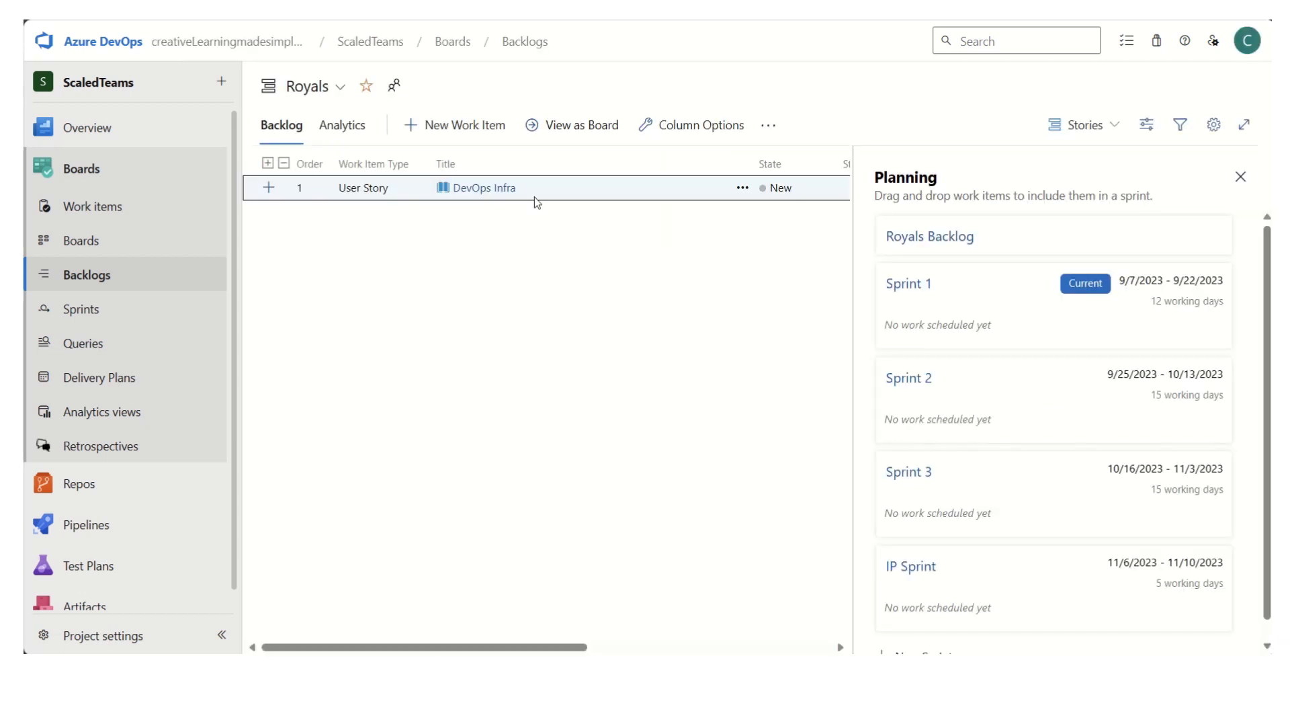
# - Check the stories in the Explorers backlog and in the Adventurers backlog
pyautogui.click(341, 88)
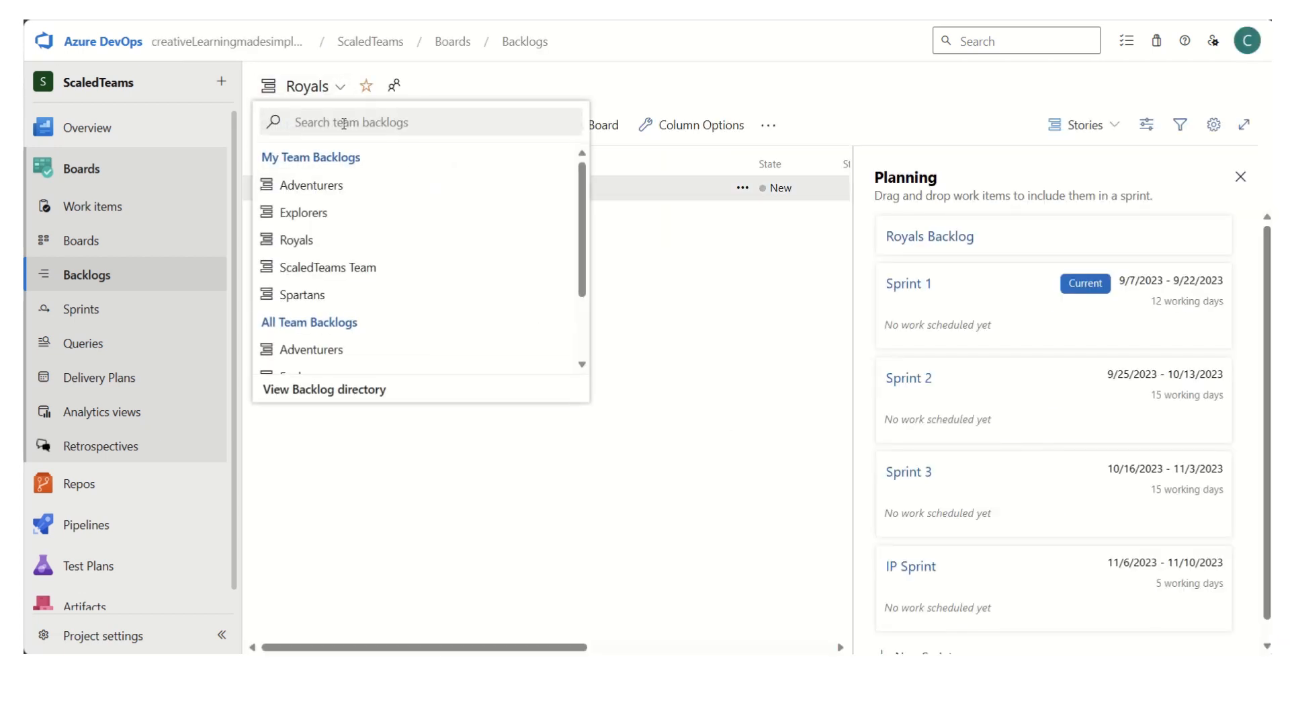
pyautogui.click(314, 212)
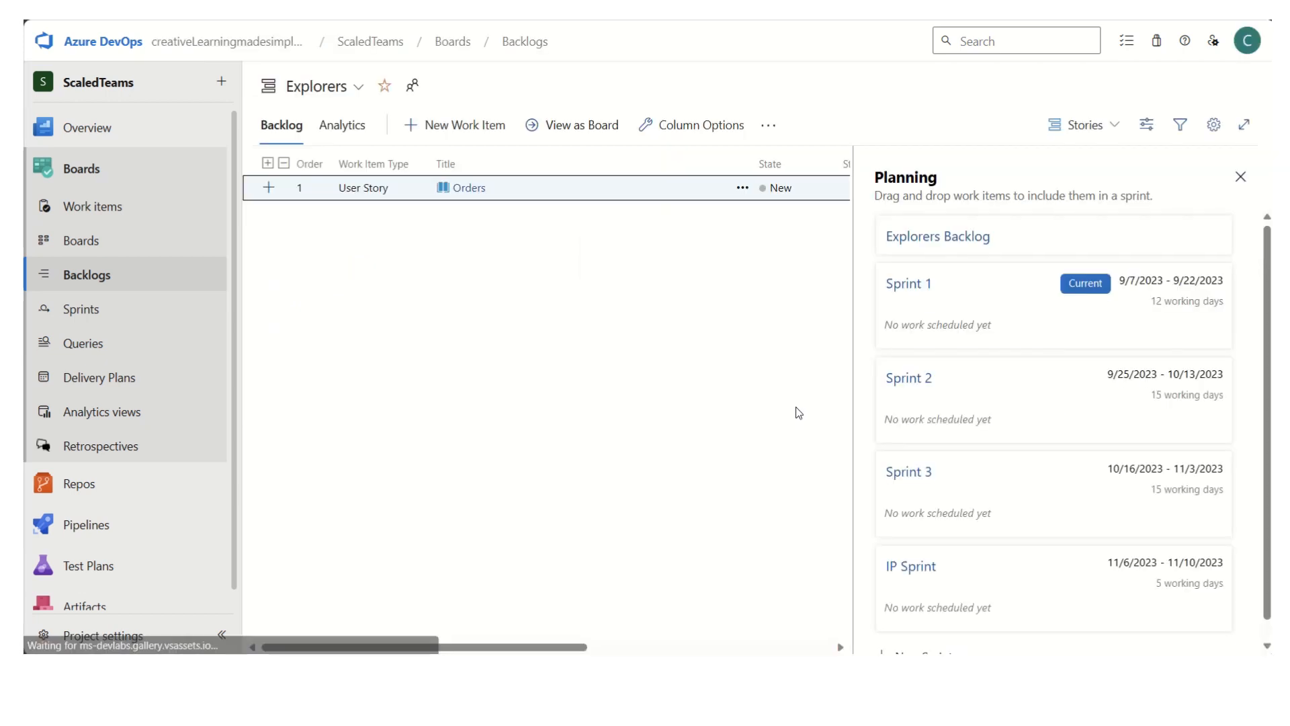
pyautogui.click(356, 88)
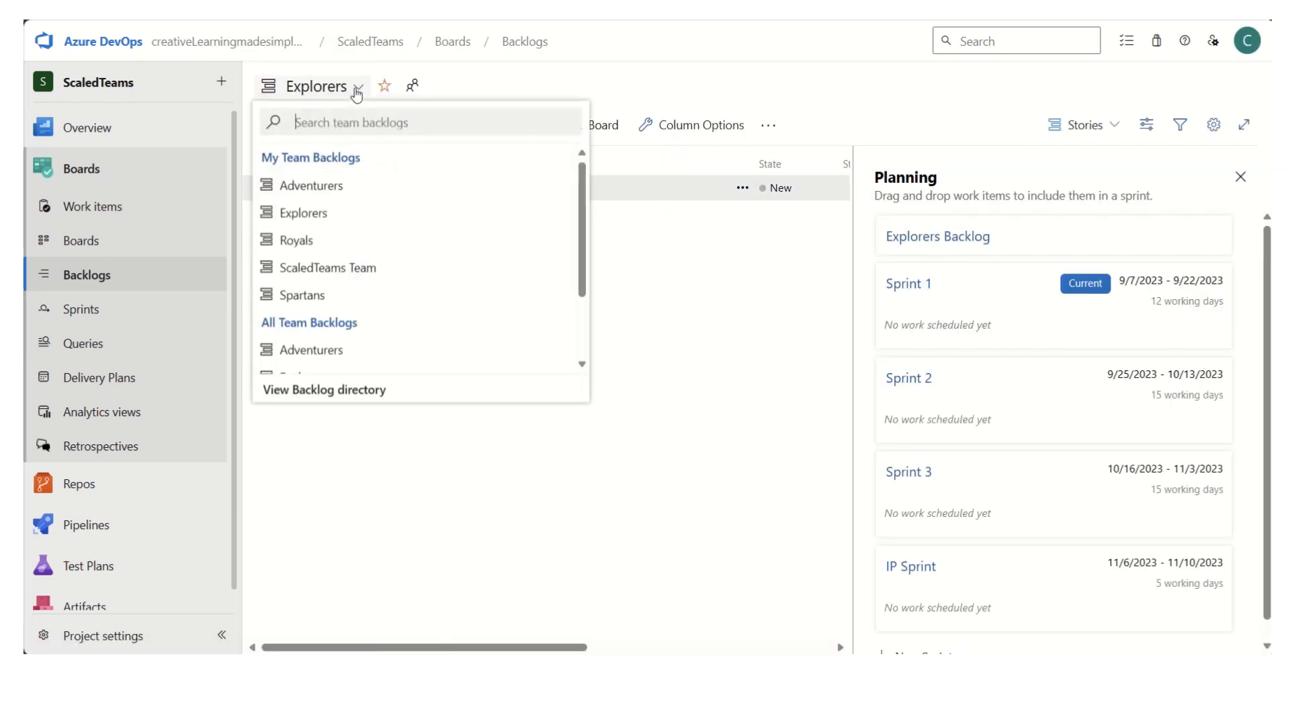
pyautogui.click(325, 195)
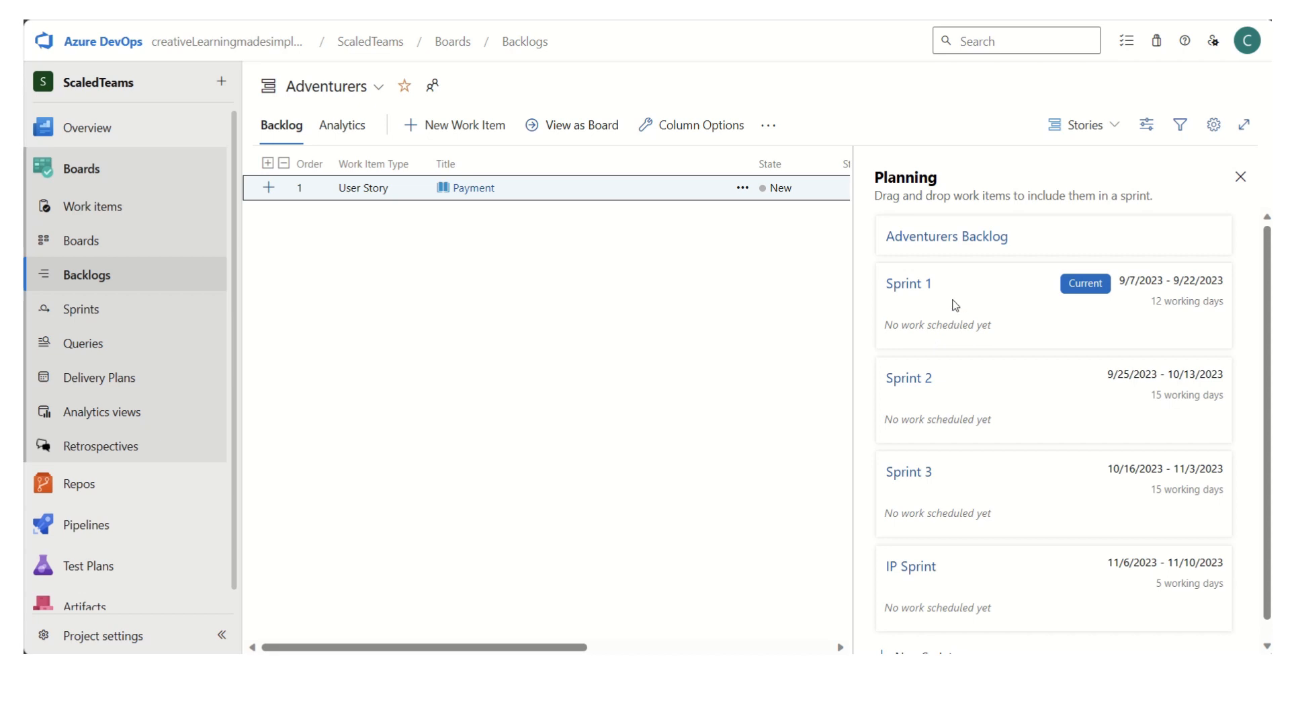
pyautogui.click(944, 241)
# - Switch to the Royals backlog to review its story and sprints, and go on to the Spartans backlog
pyautogui.click(380, 88)
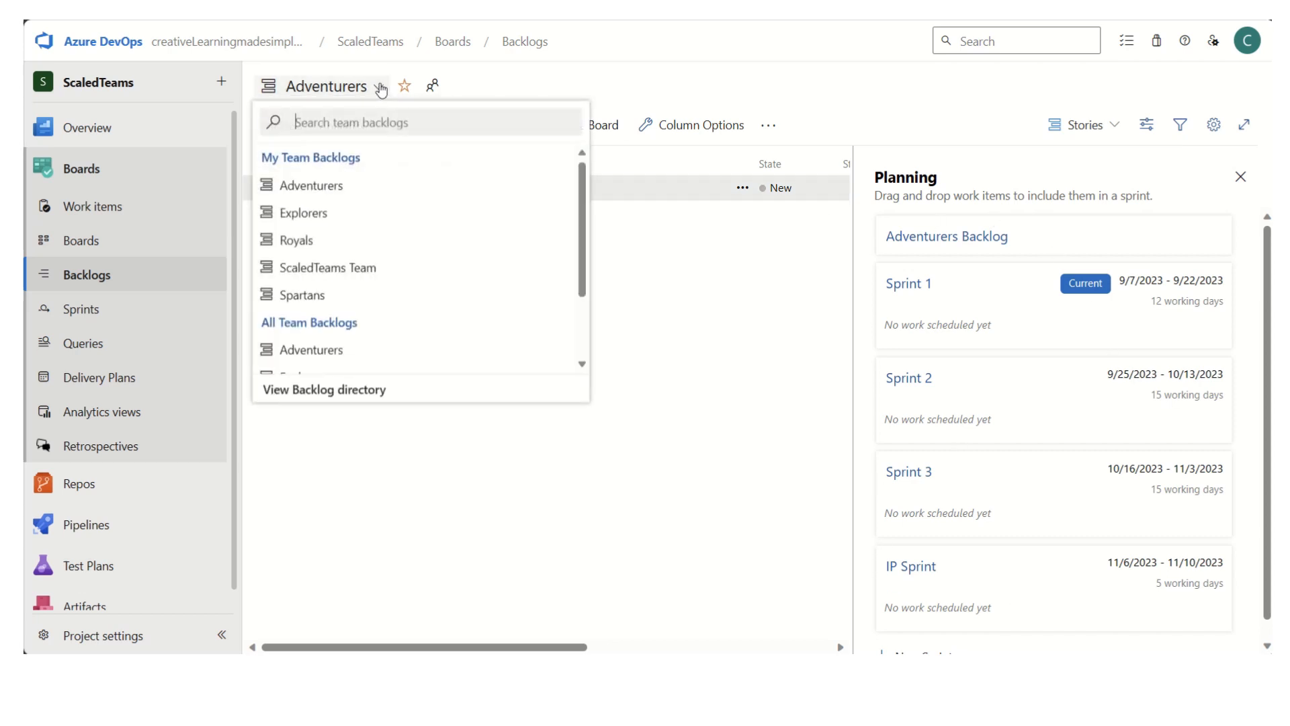
pyautogui.click(343, 243)
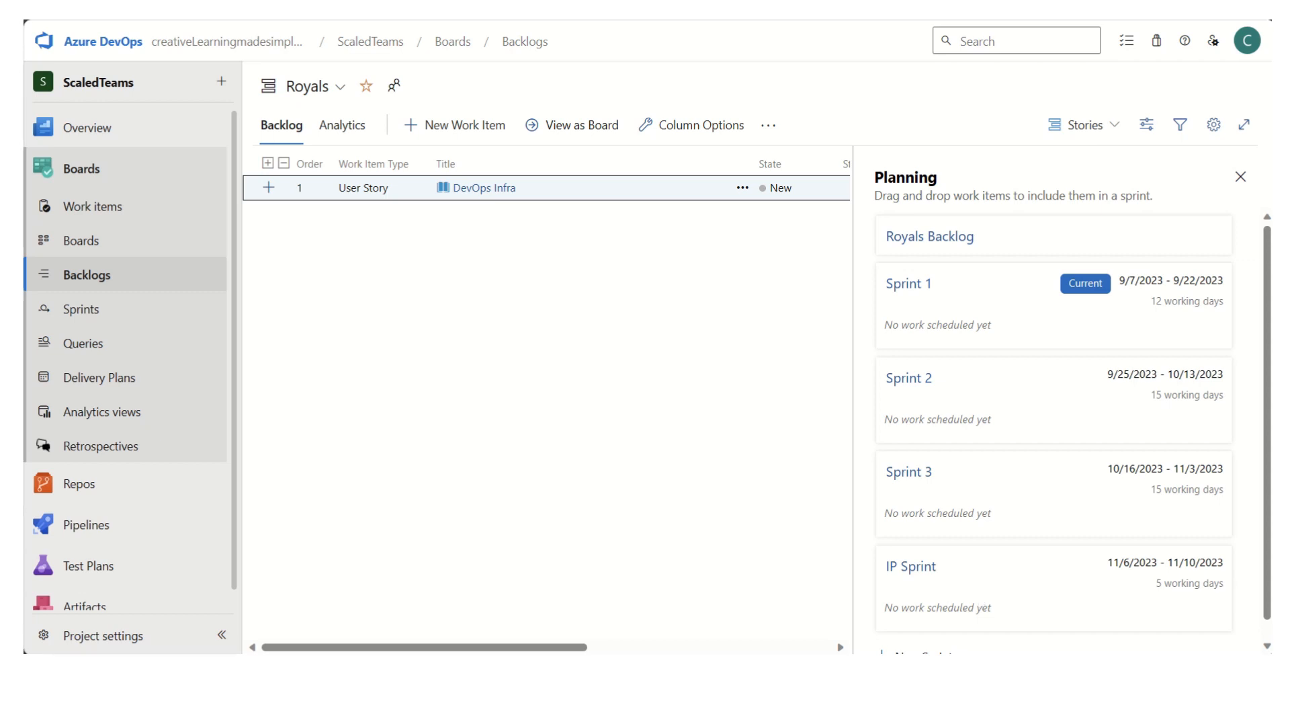
pyautogui.moveTo(908, 671)
pyautogui.click(344, 89)
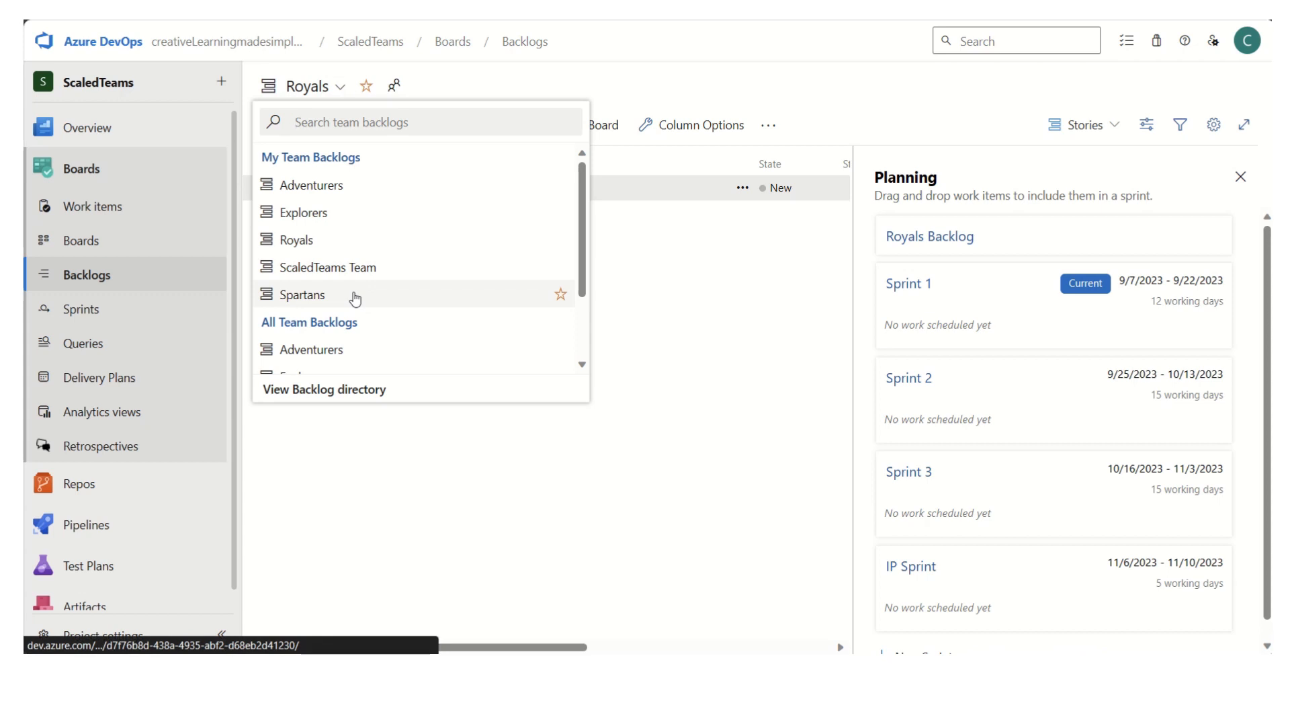
pyautogui.click(353, 298)
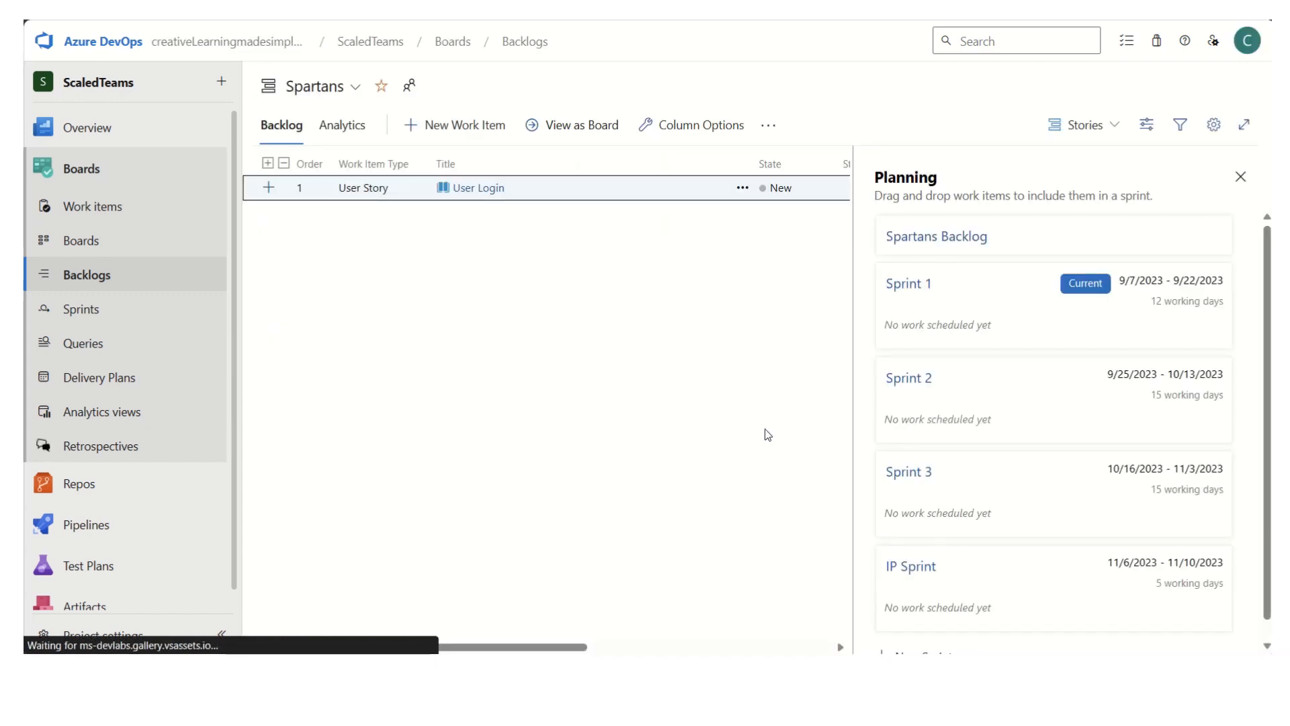
# - Look at the backlog levels available to the Spartans and display their backlog at the Features level
pyautogui.click(1113, 126)
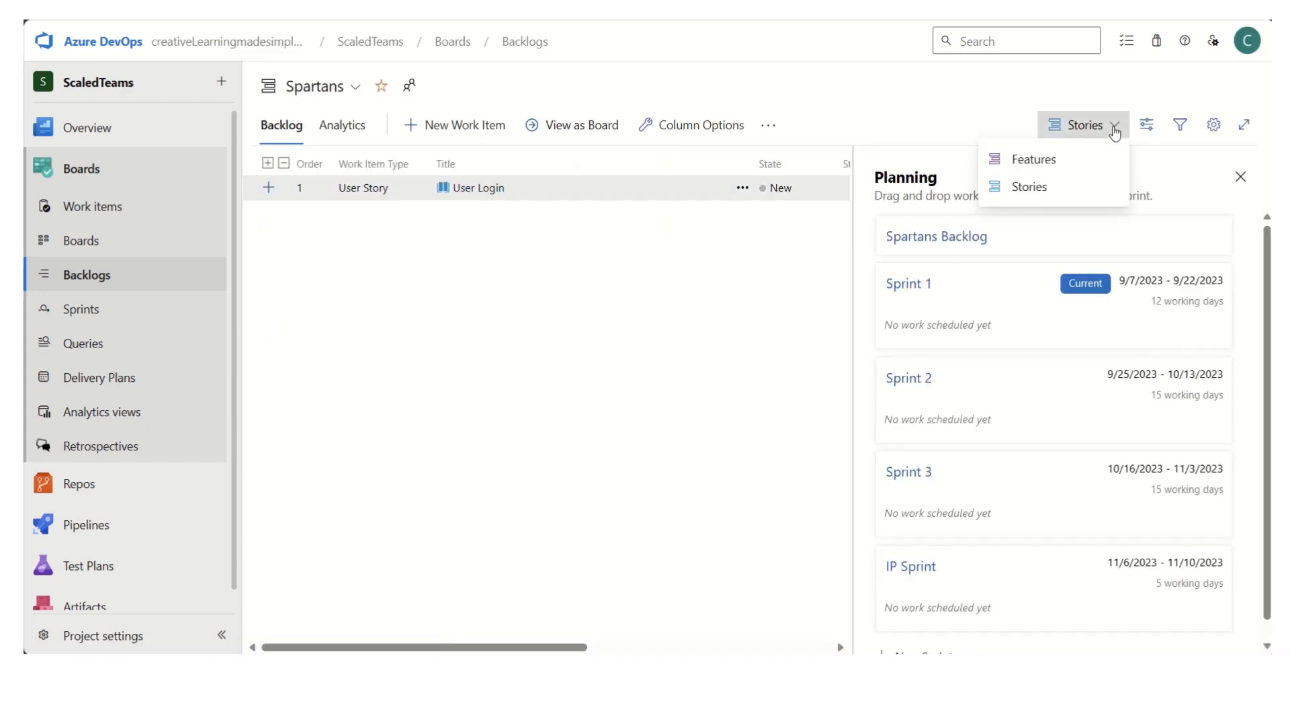
pyautogui.click(1039, 189)
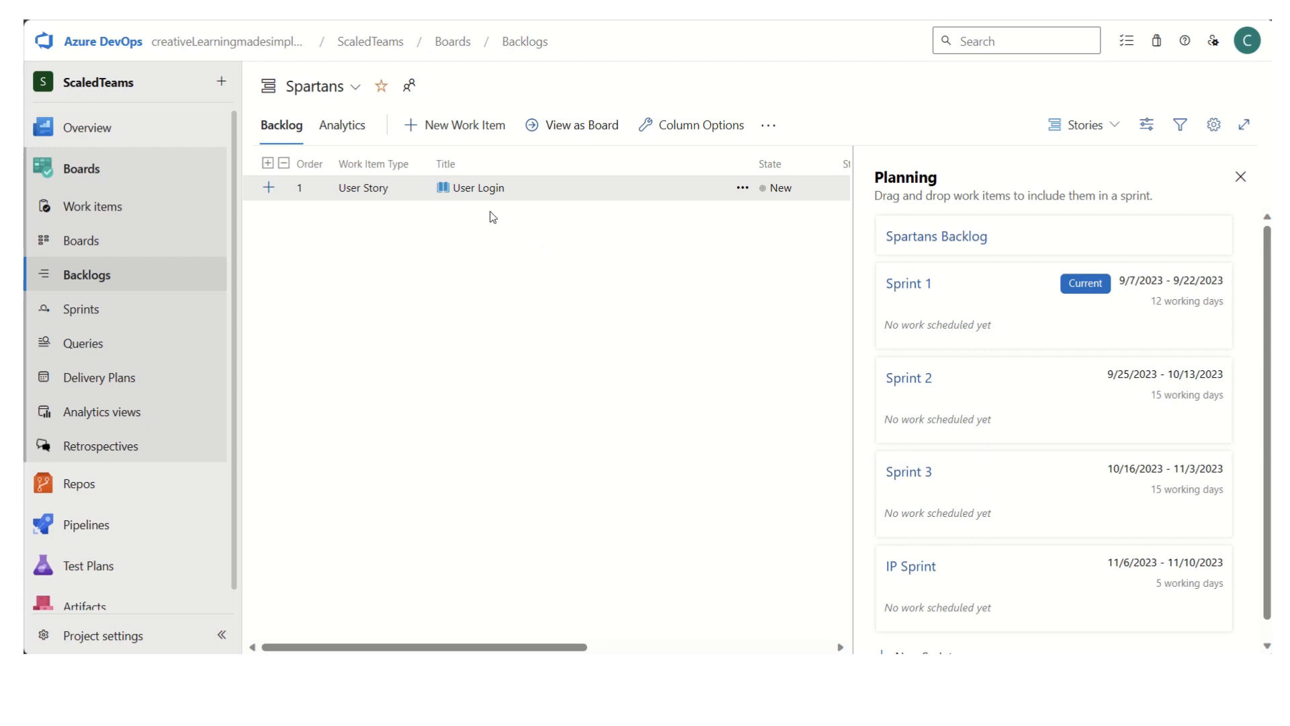
pyautogui.click(1116, 128)
pyautogui.click(1045, 161)
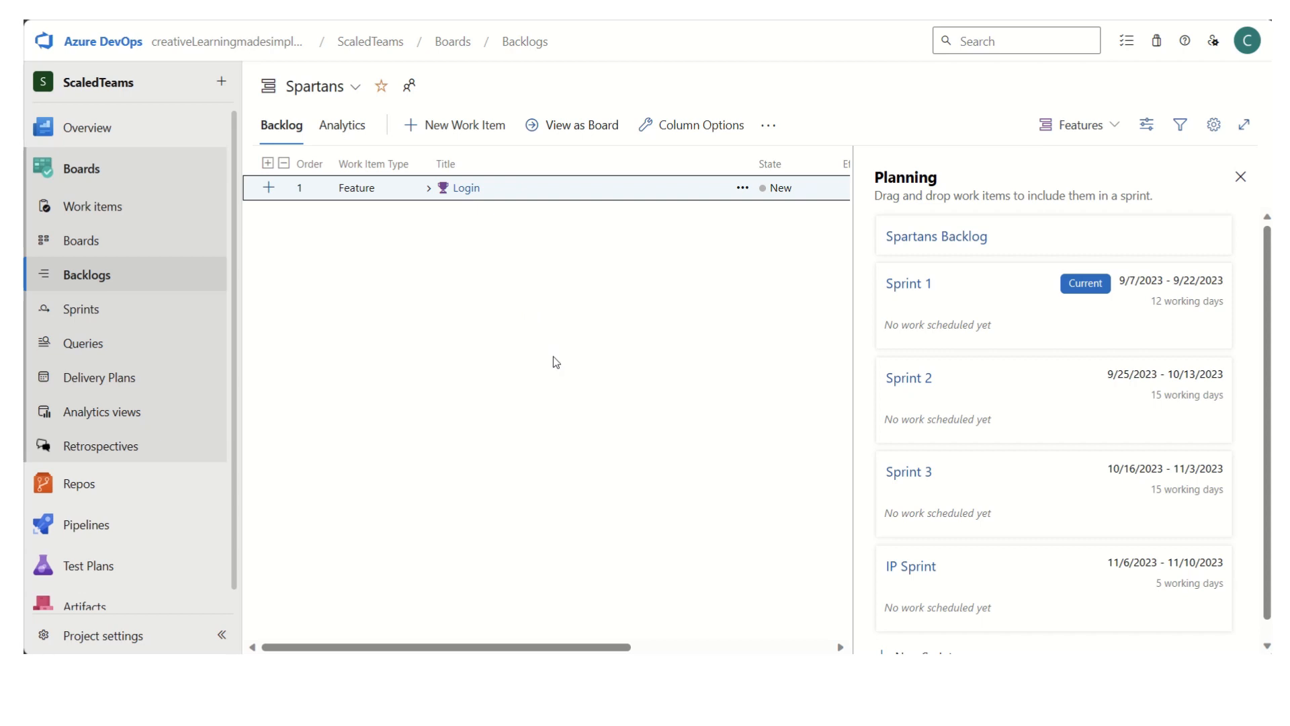
# - In the project's team configuration, turn off the Features backlog navigation level for the Spartans team
pyautogui.click(138, 637)
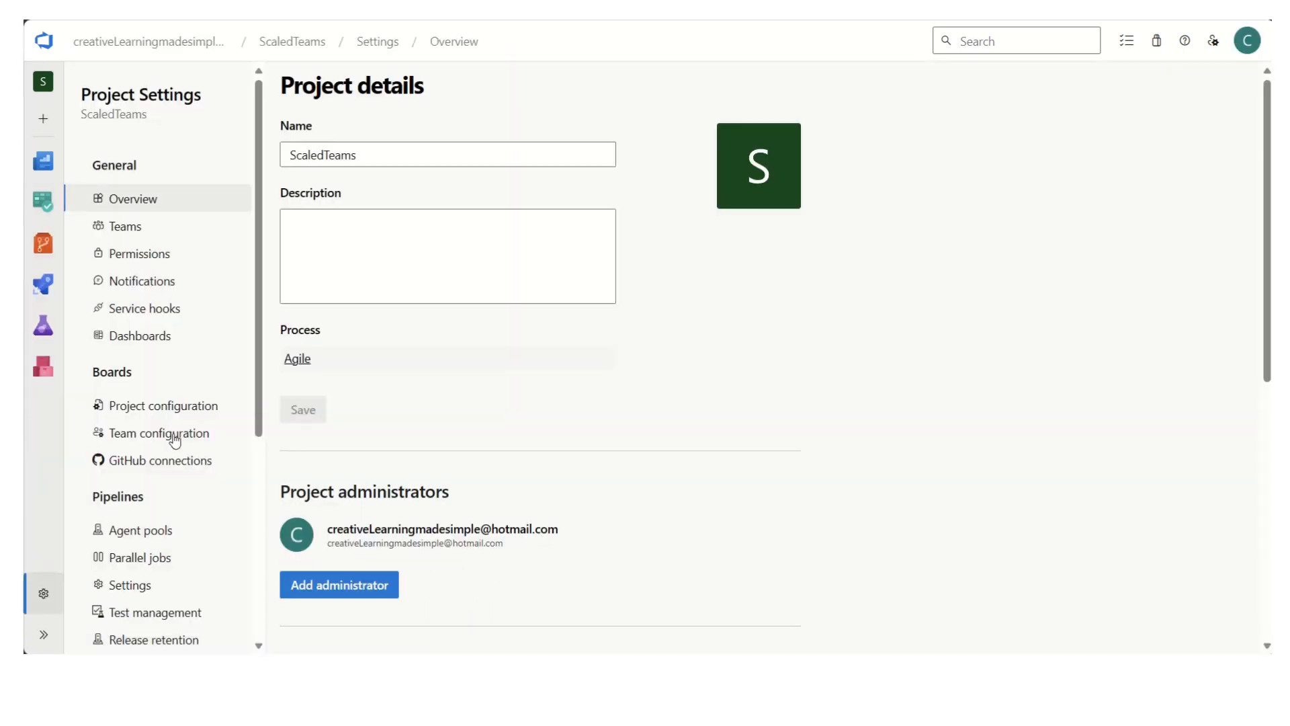
pyautogui.click(175, 440)
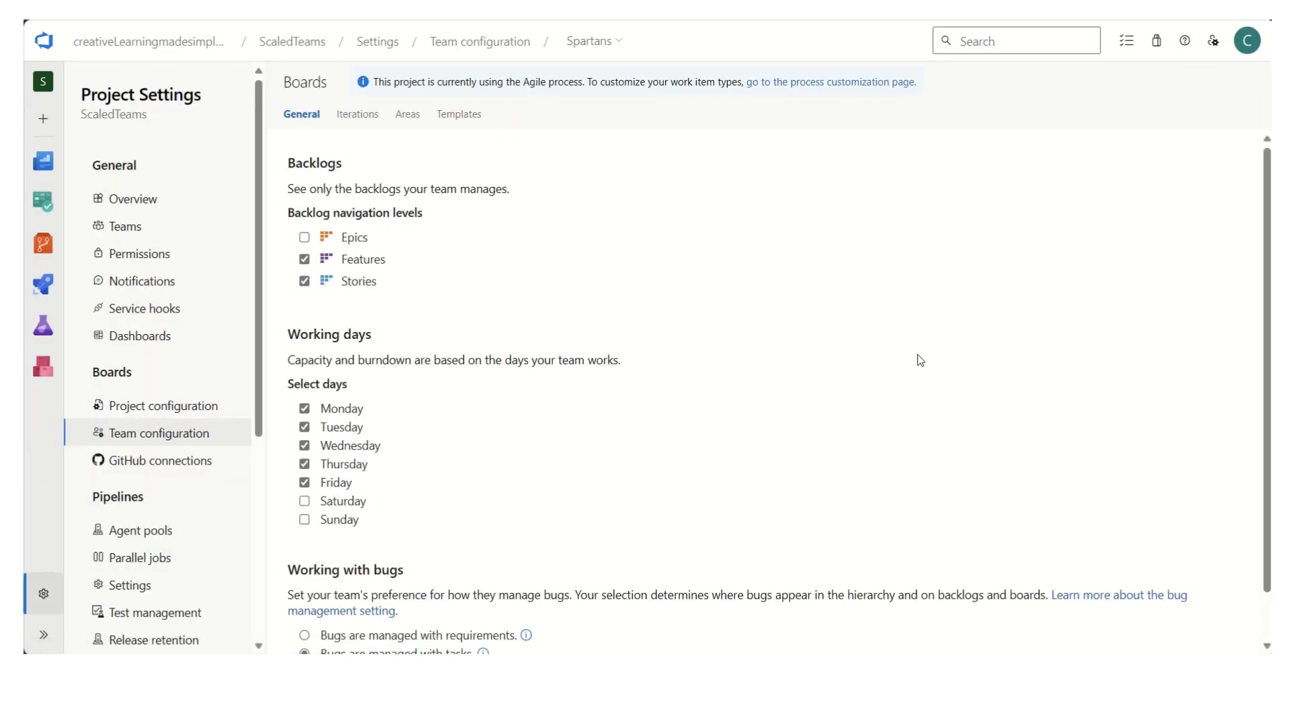
pyautogui.click(623, 46)
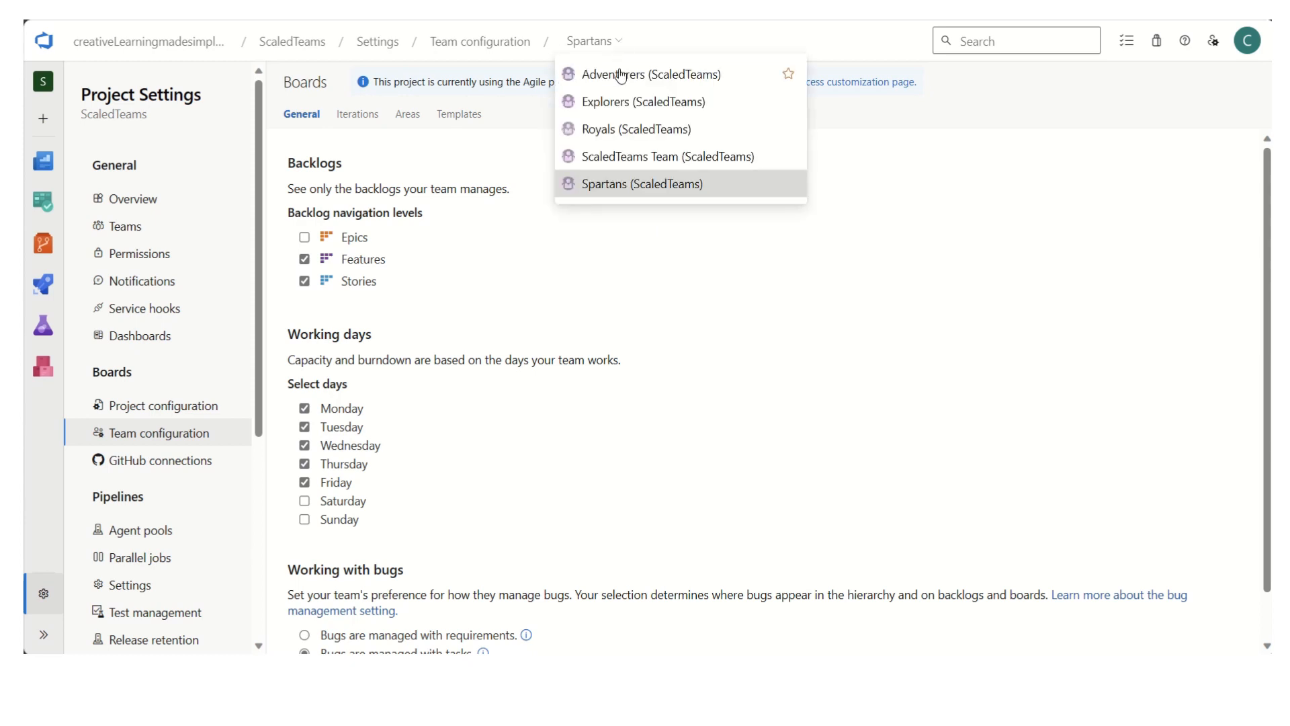
pyautogui.click(617, 186)
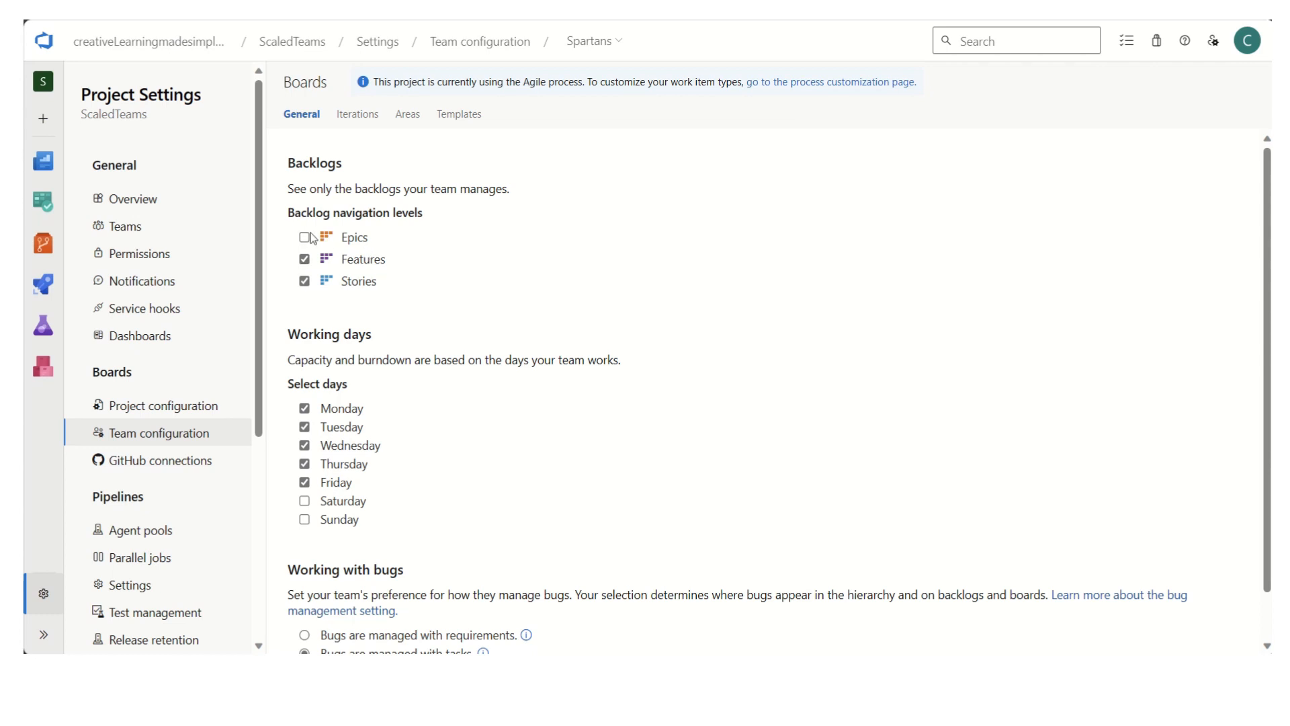
pyautogui.click(305, 259)
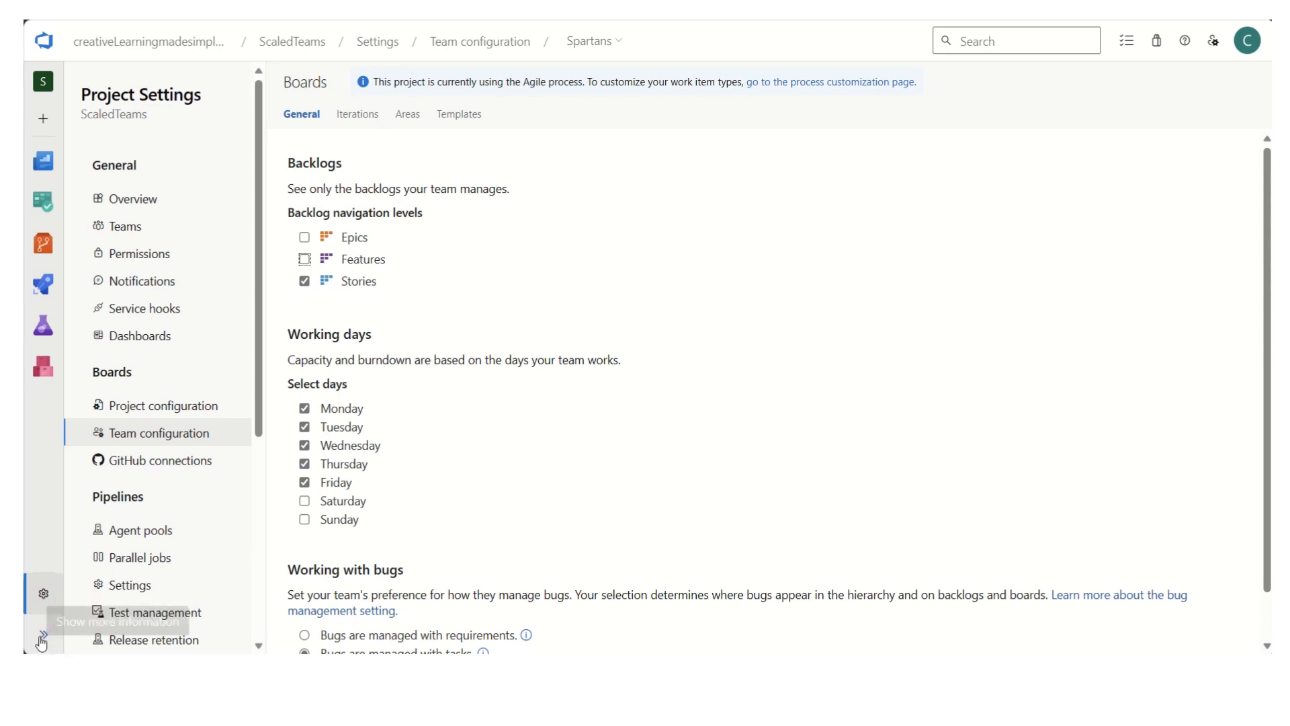
# - Open the Spartans' Sprint 1 taskboard and set its side pane to Planning
pyautogui.click(43, 635)
pyautogui.moveTo(86, 166)
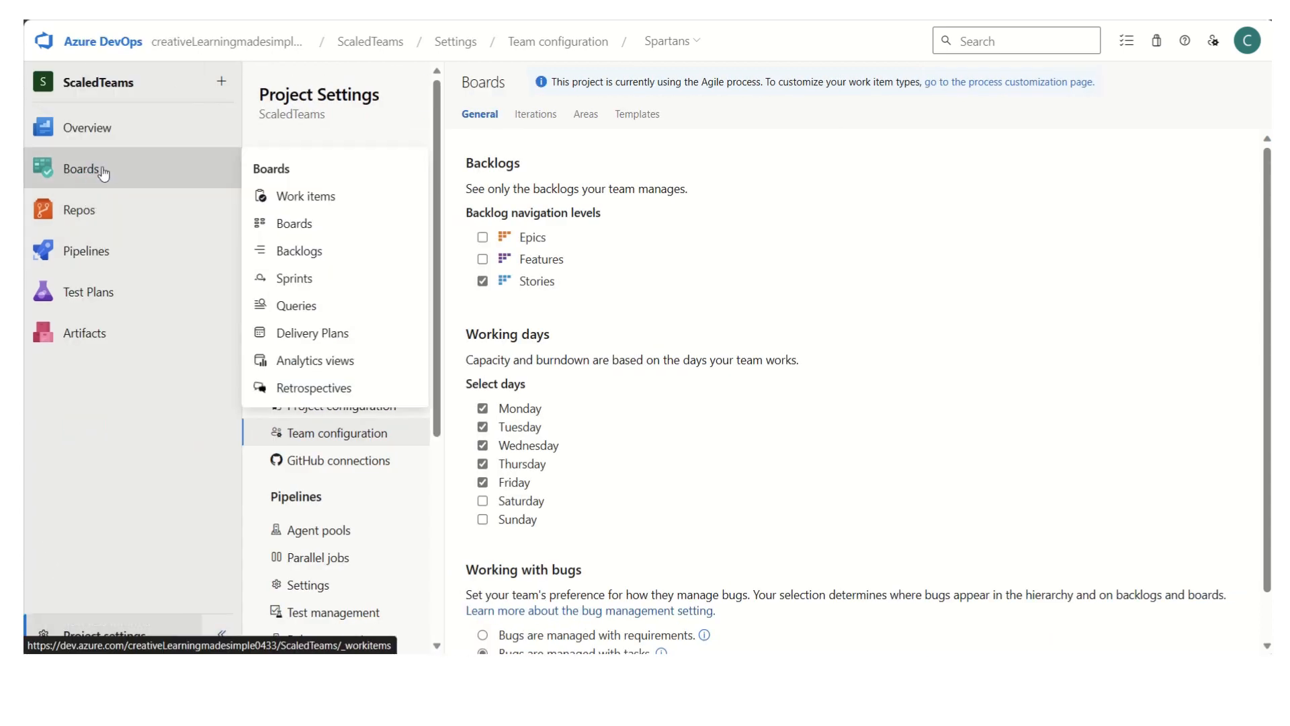
pyautogui.click(315, 280)
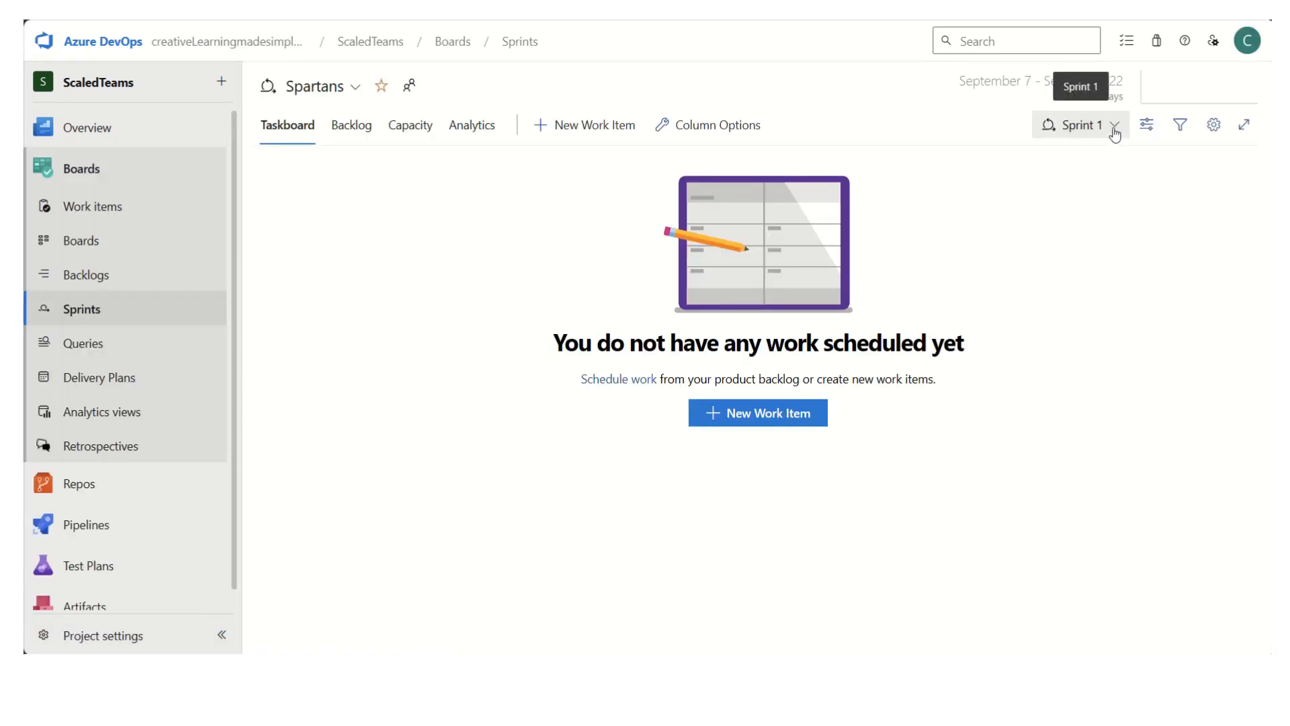
pyautogui.click(1146, 125)
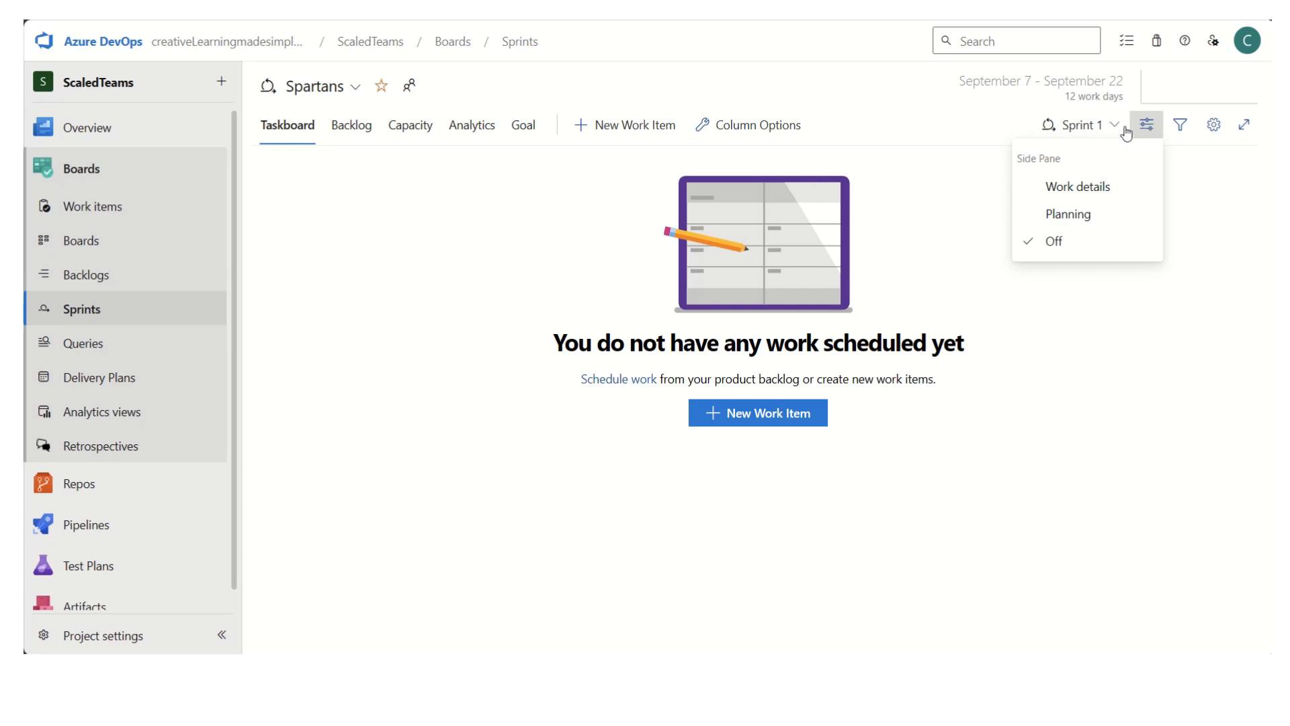
pyautogui.click(1069, 218)
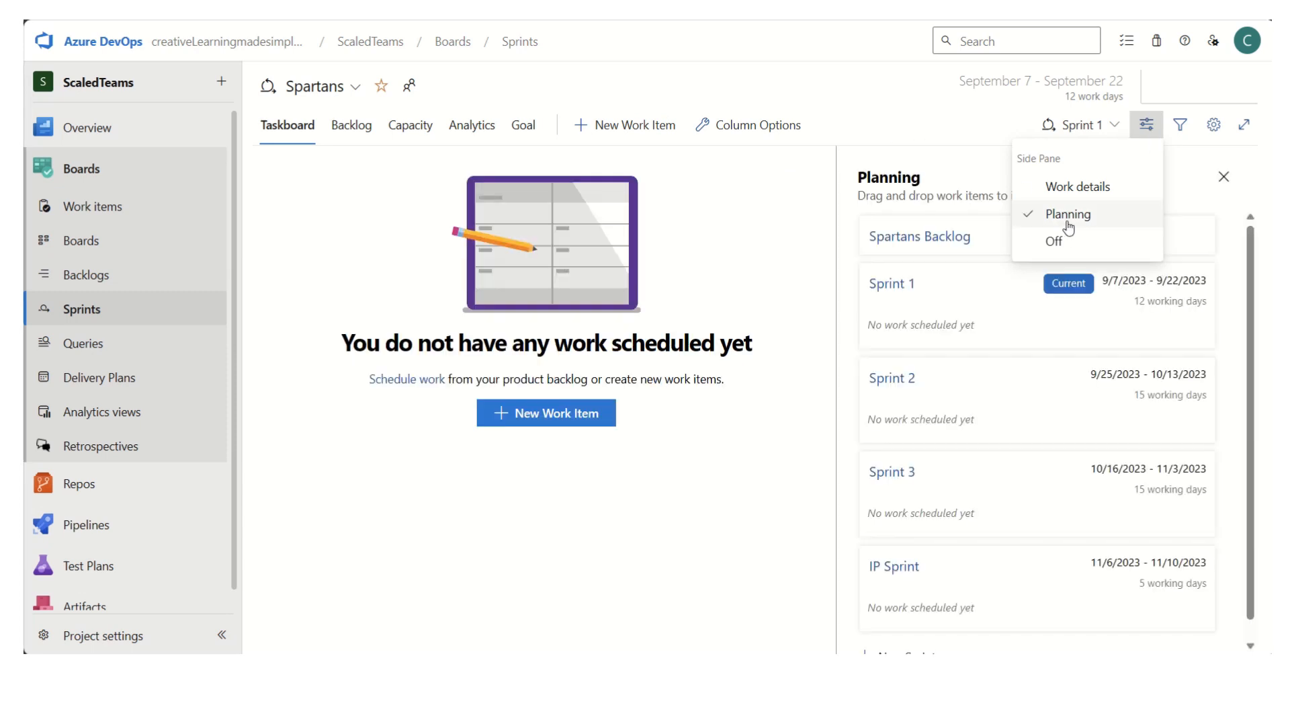
# - Open the Spartans backlog from the planning list and check which backlog levels it offers
pyautogui.click(922, 243)
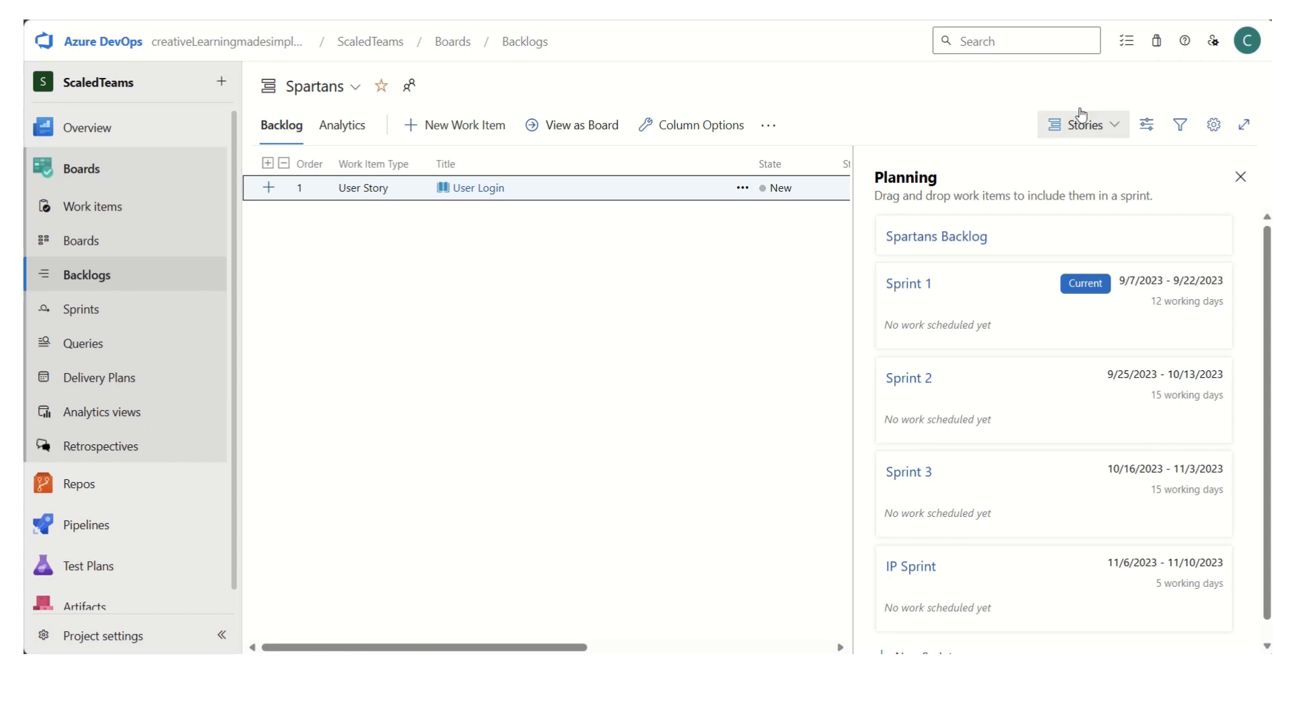
pyautogui.click(1118, 127)
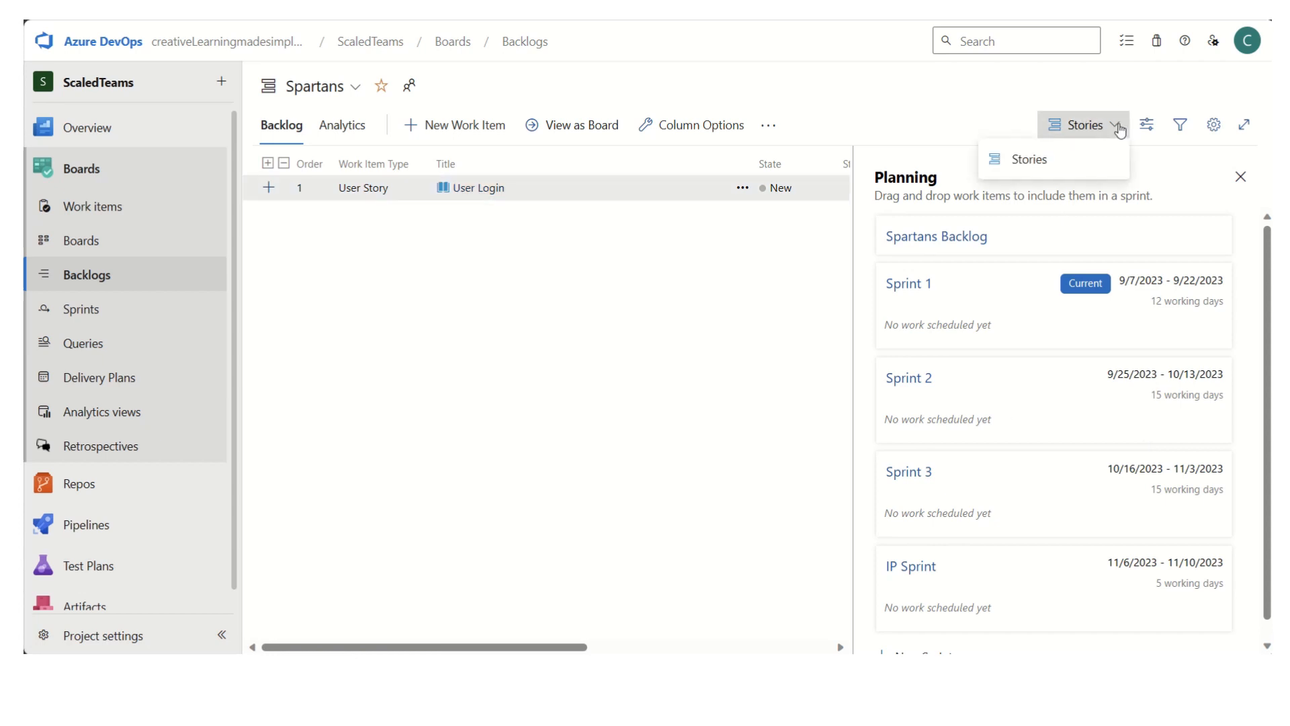
pyautogui.click(894, 107)
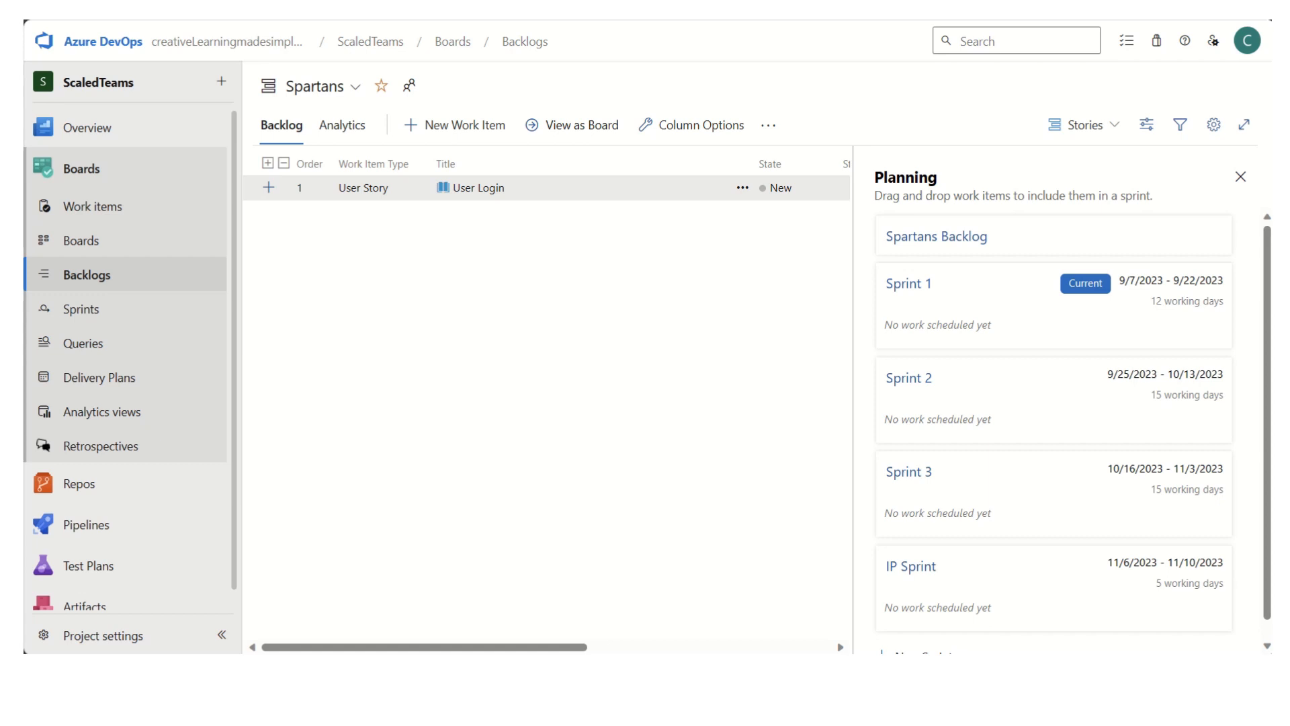
pyautogui.moveTo(665, 22)
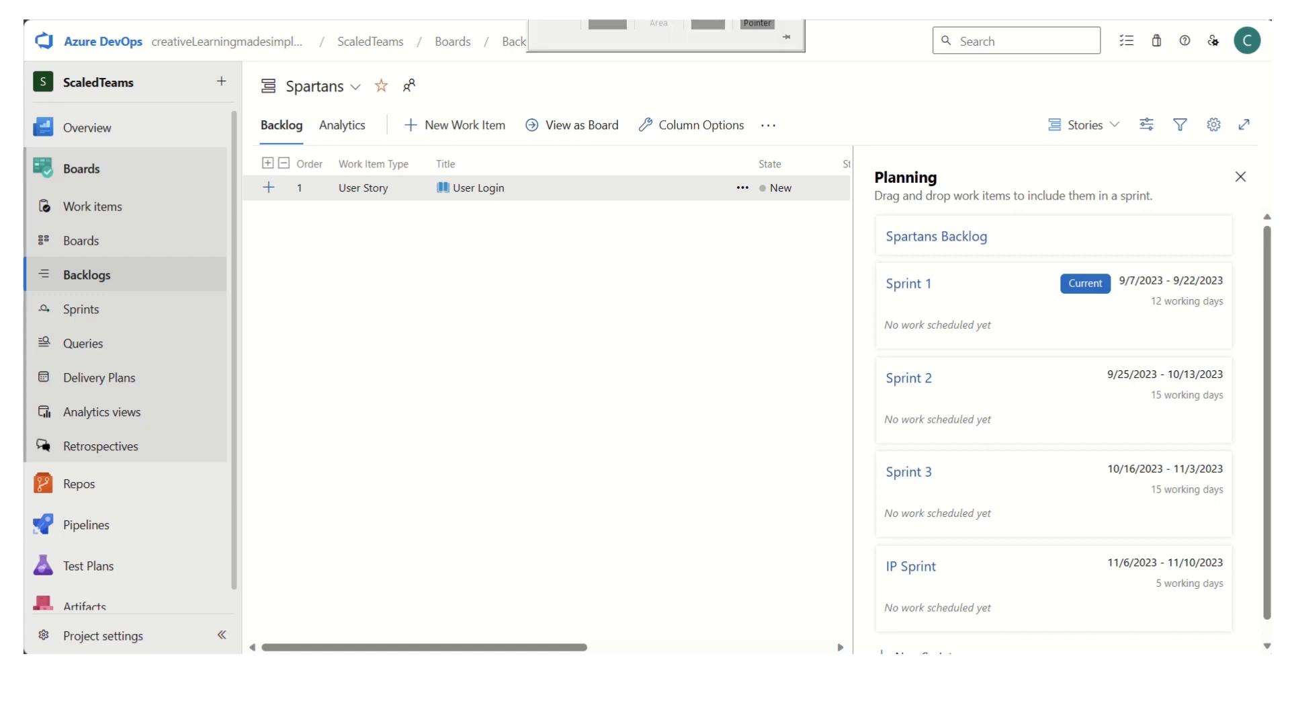